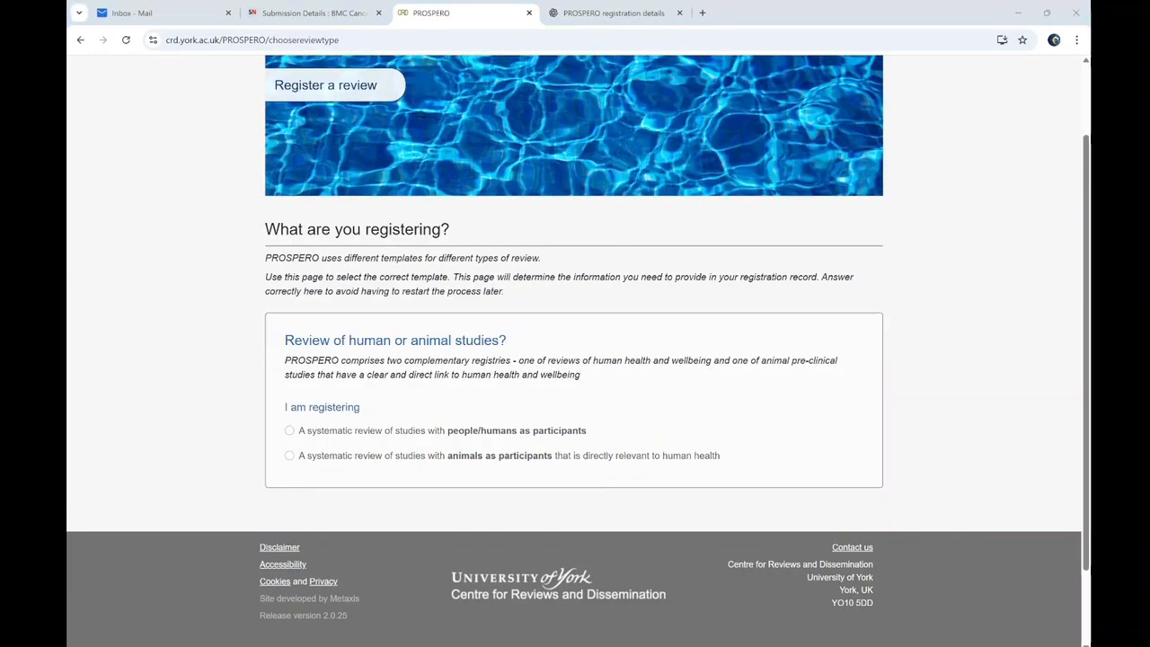
# After checking the manuscript, choose a systematic review of studies with people/humans as participants
pyautogui.hotkey('alt', 'Tab')
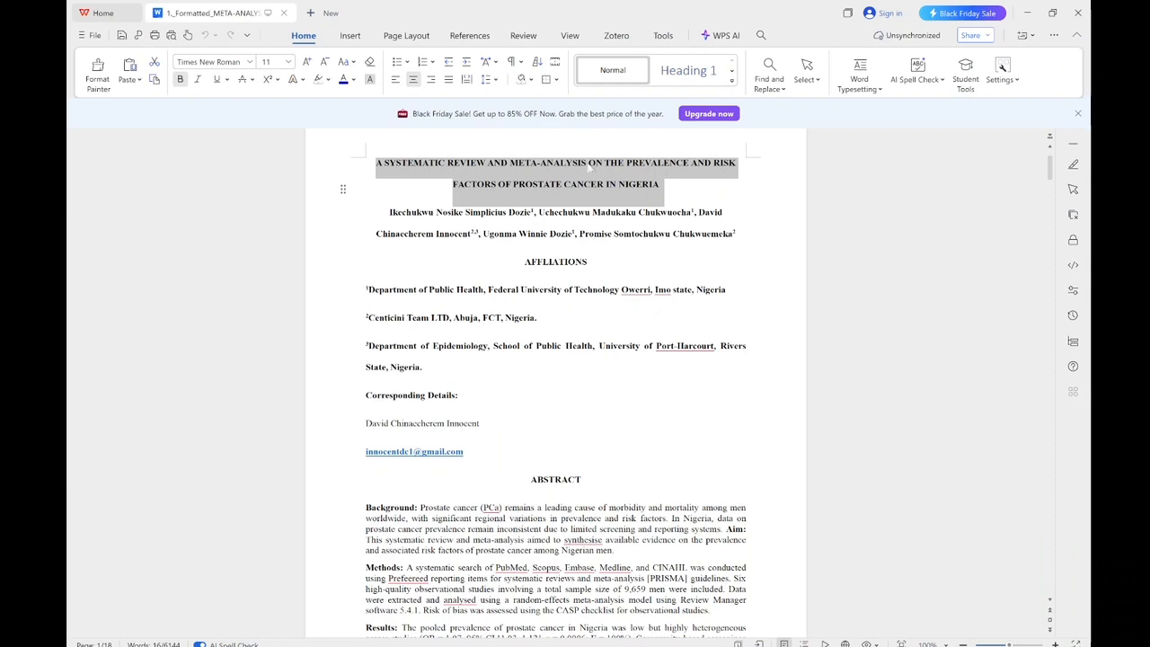
pyautogui.click(568, 184)
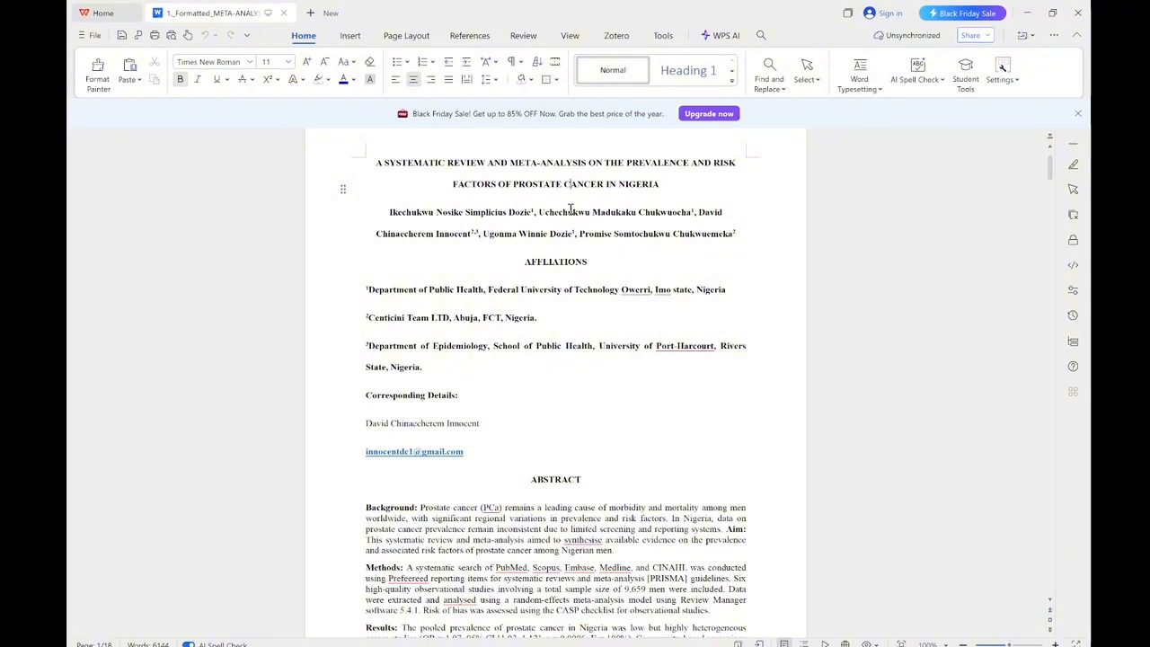
pyautogui.click(1028, 13)
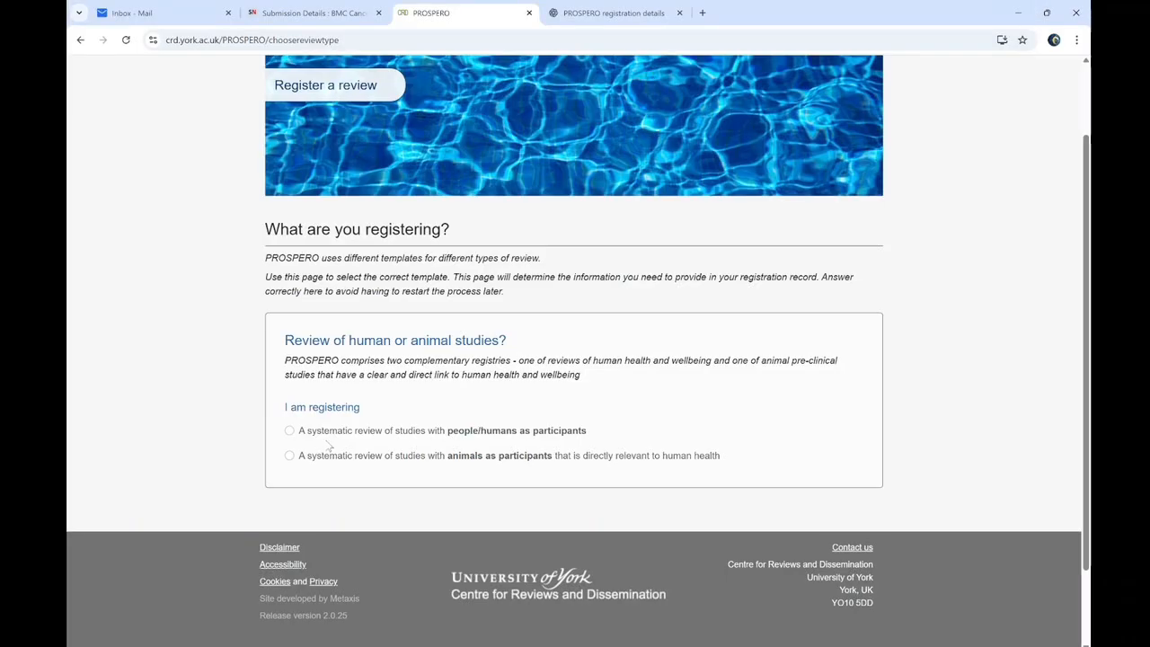
pyautogui.click(289, 432)
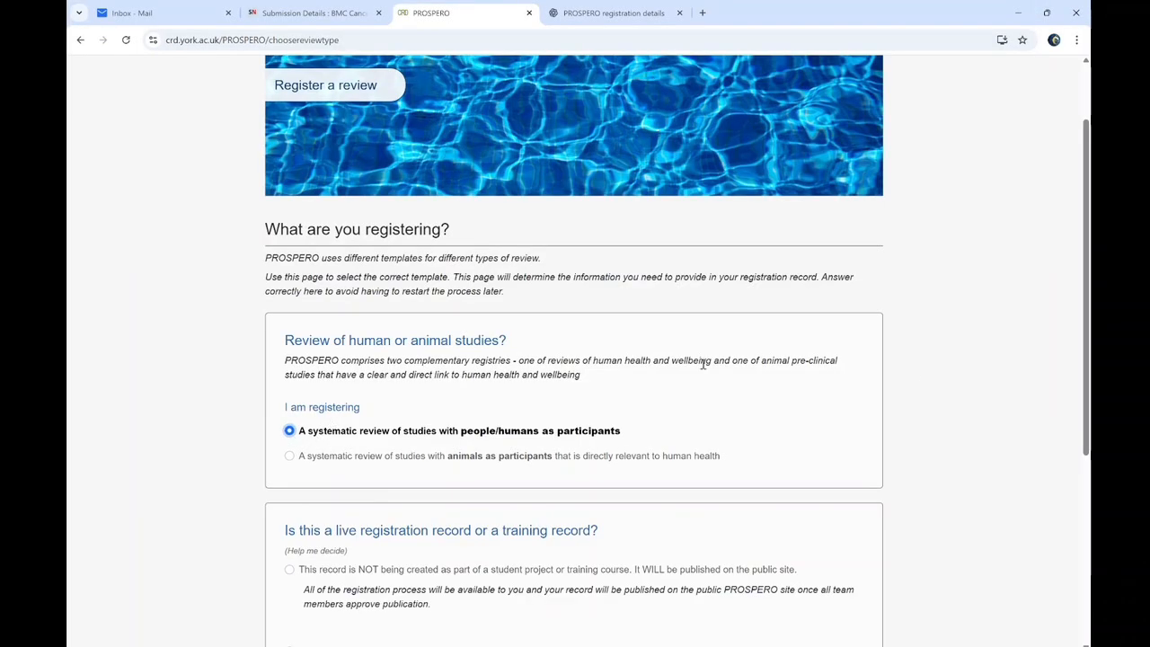
pyautogui.scroll(-3, 773, 471)
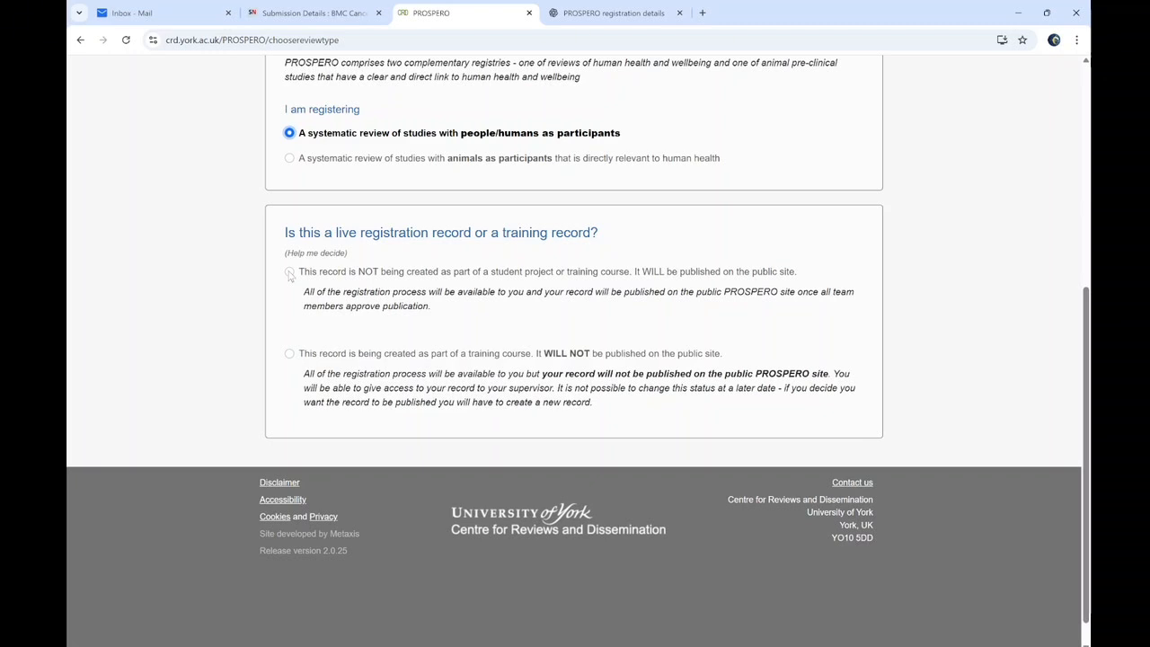
# Make the record live and publicly published, not a student project, and choose Intervention review
pyautogui.click(289, 272)
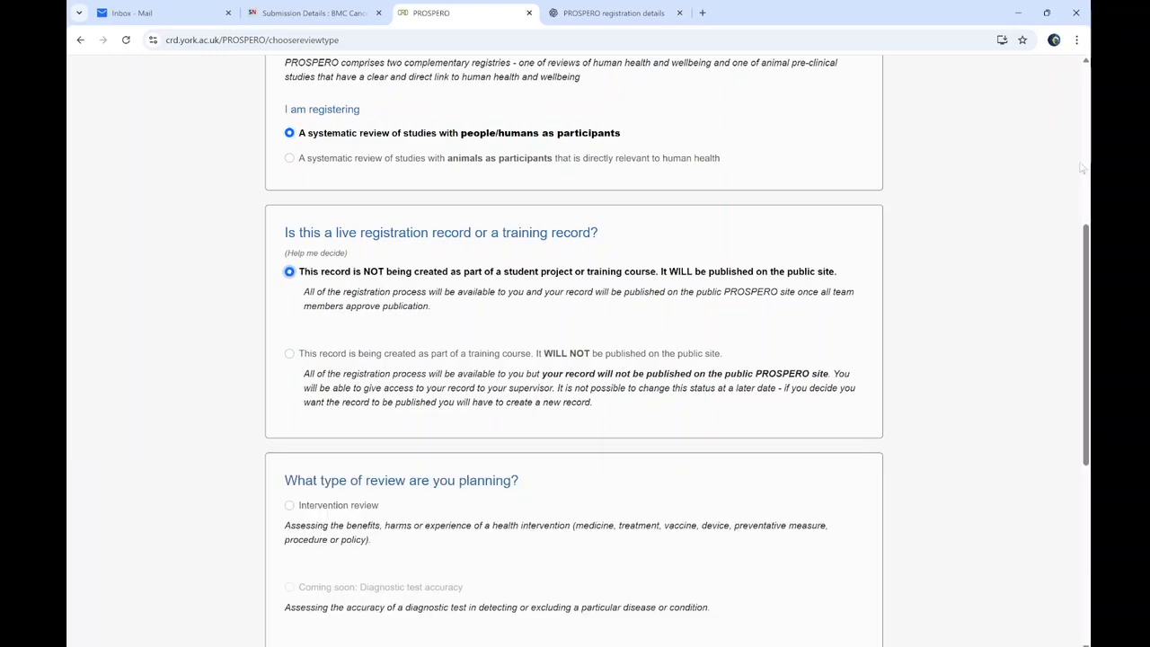
pyautogui.scroll(-1, 527, 321)
pyautogui.scroll(-2, 340, 254)
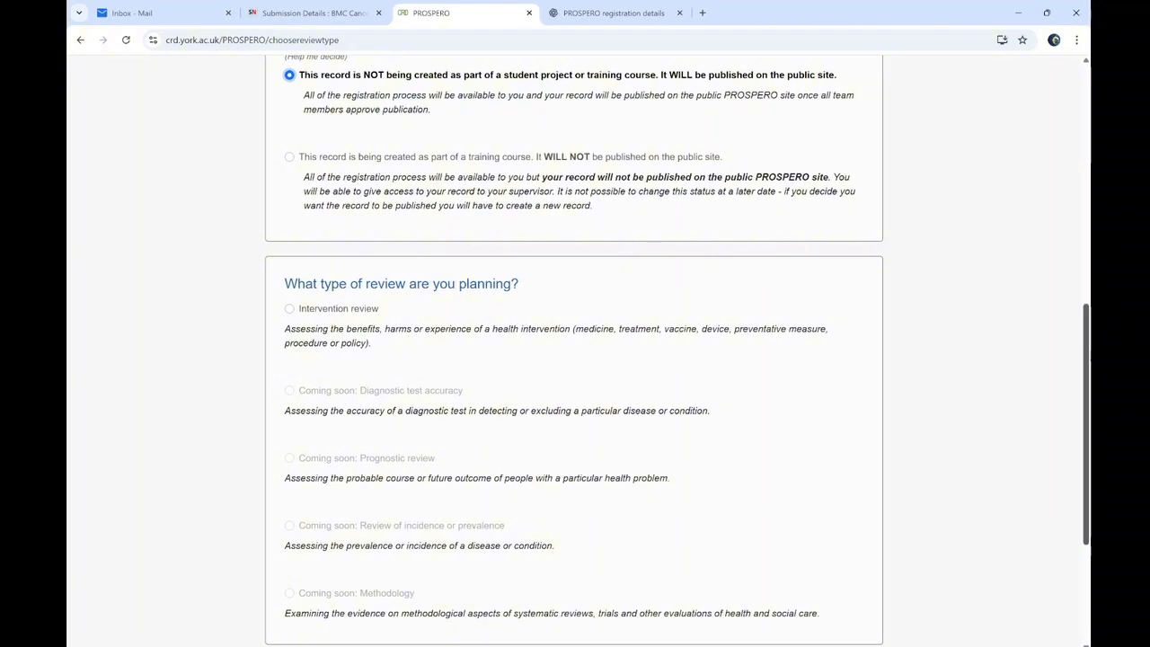
pyautogui.scroll(-2, 396, 288)
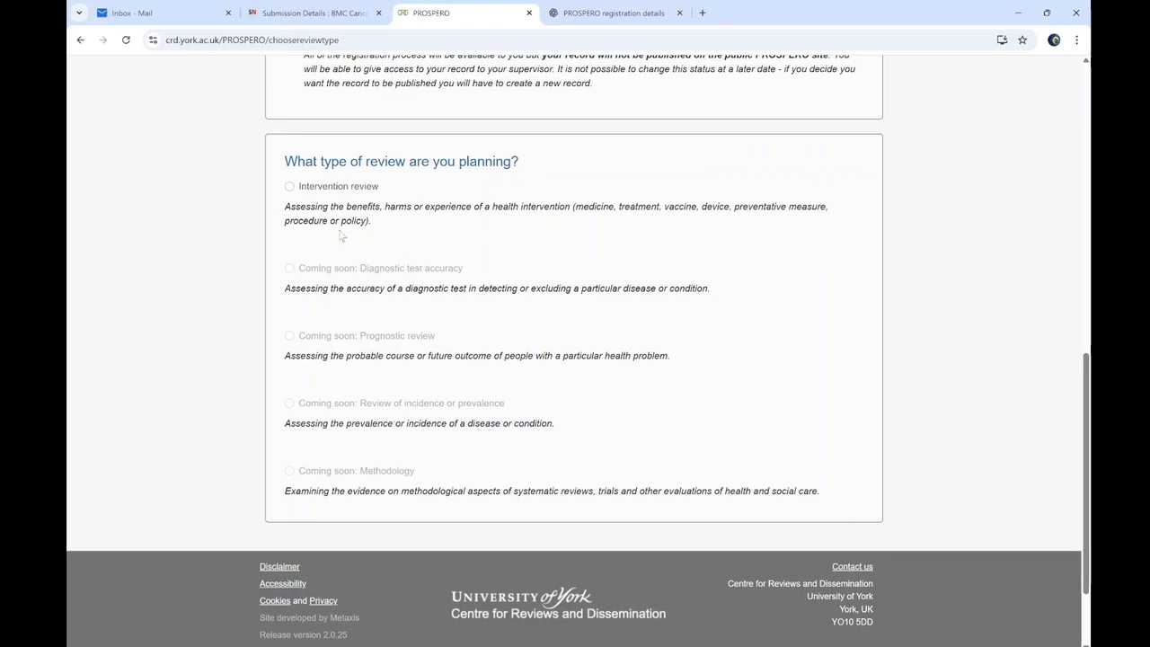
pyautogui.click(291, 187)
pyautogui.scroll(-3, 549, 376)
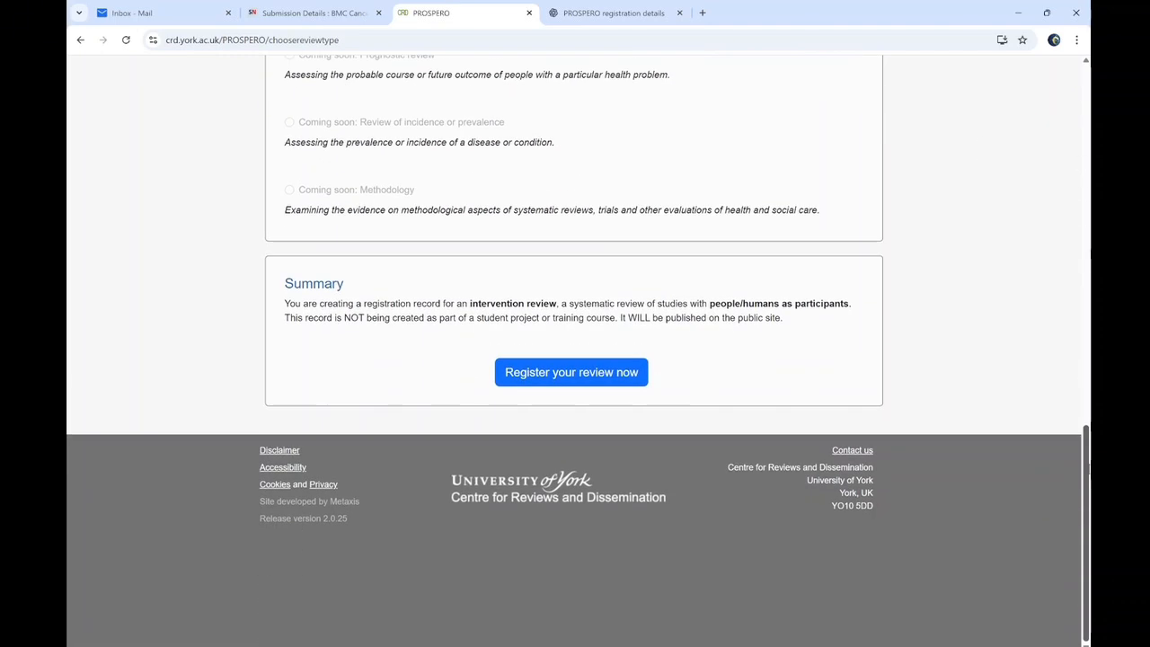
# Start registering the review and open the Review title form under Review title and basic details
pyautogui.click(550, 372)
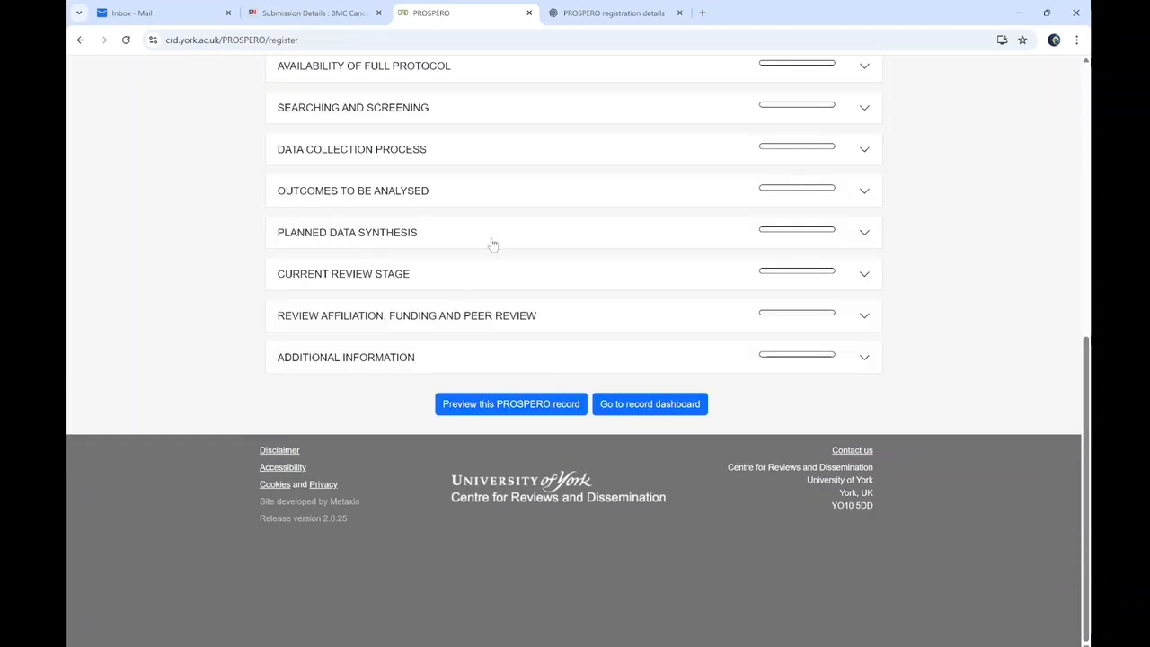
pyautogui.scroll(1, 491, 243)
pyautogui.scroll(4, 341, 328)
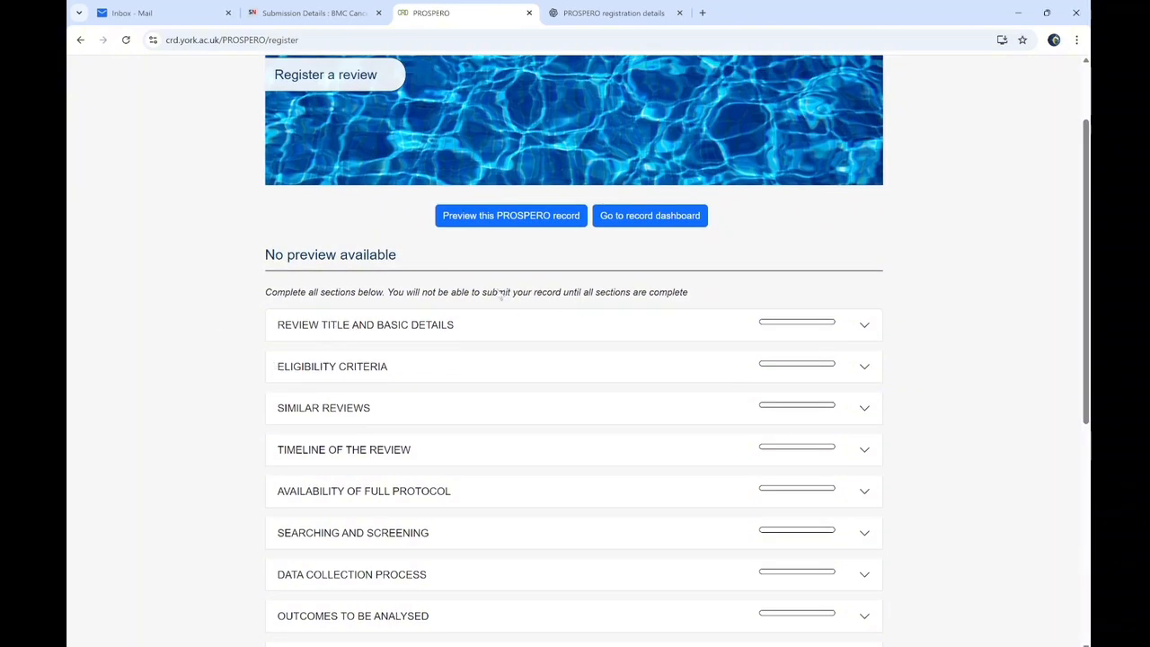
pyautogui.click(355, 328)
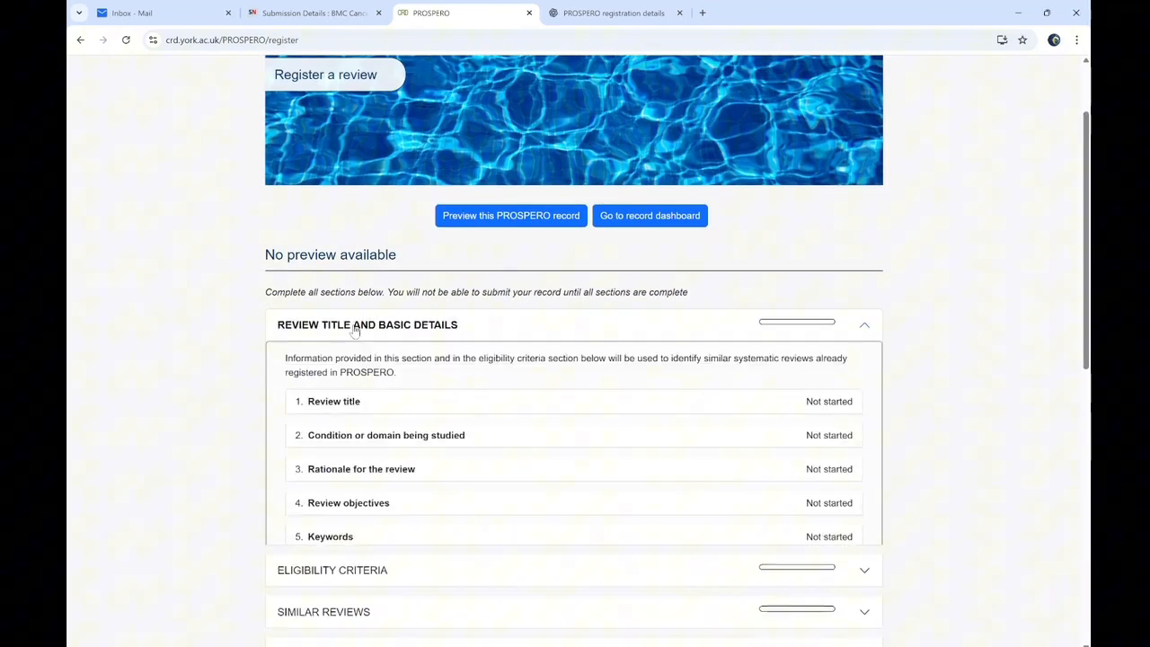
pyautogui.click(344, 403)
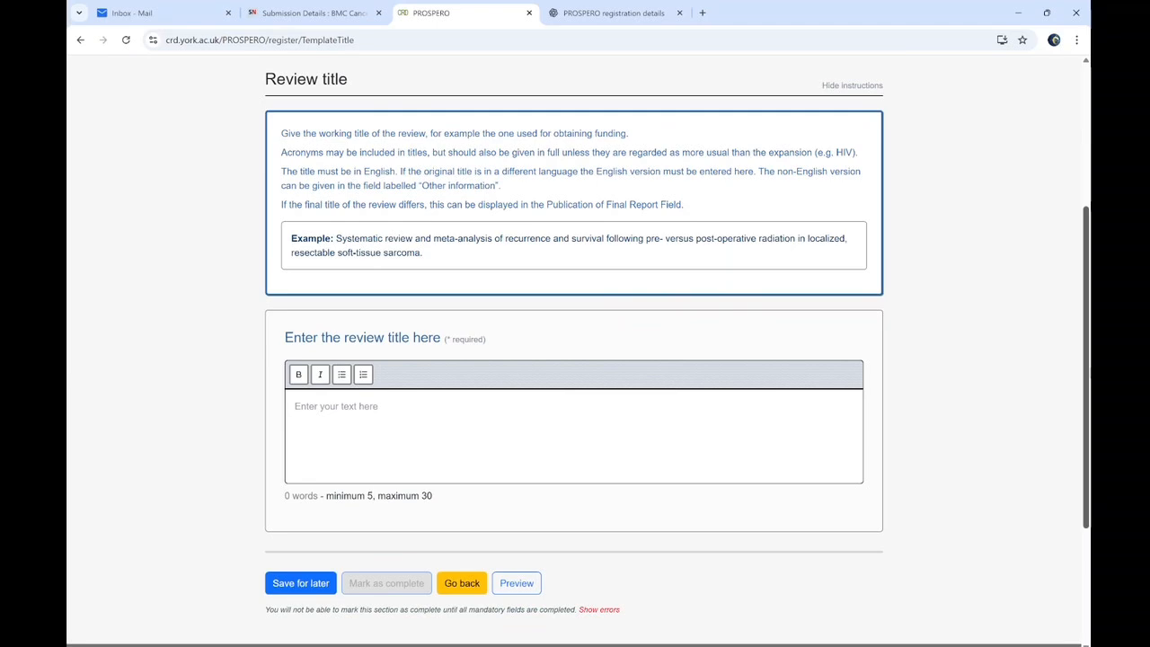
pyautogui.scroll(2, 931, 266)
pyautogui.scroll(-4, 575, 350)
pyautogui.scroll(2, 575, 351)
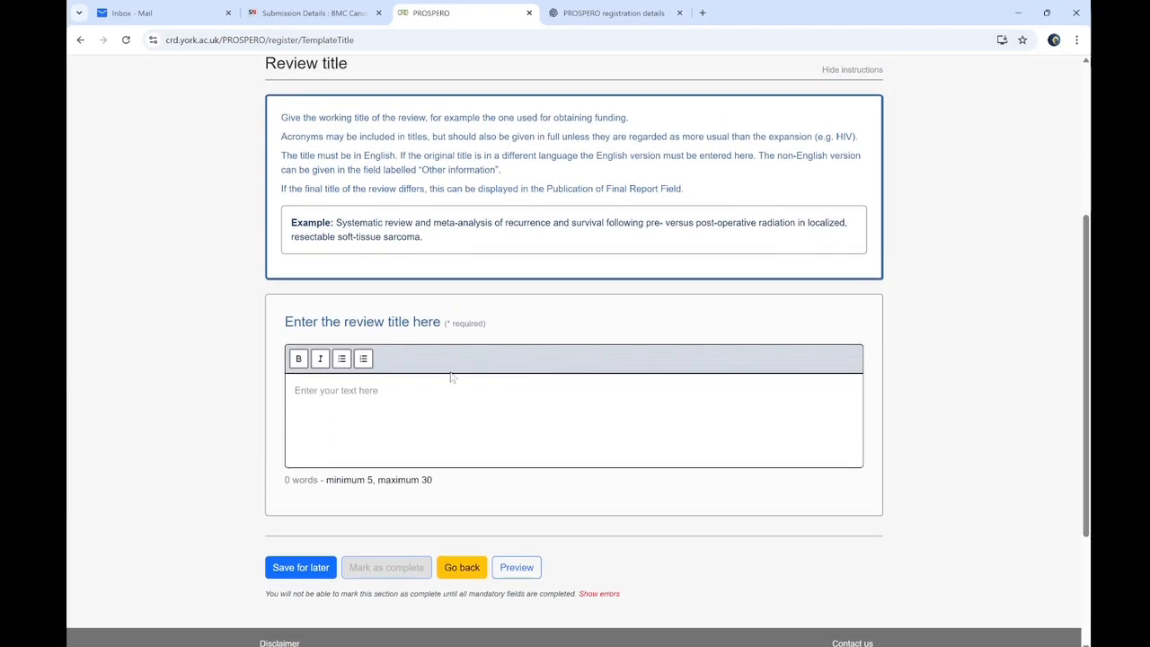
pyautogui.moveTo(468, 323)
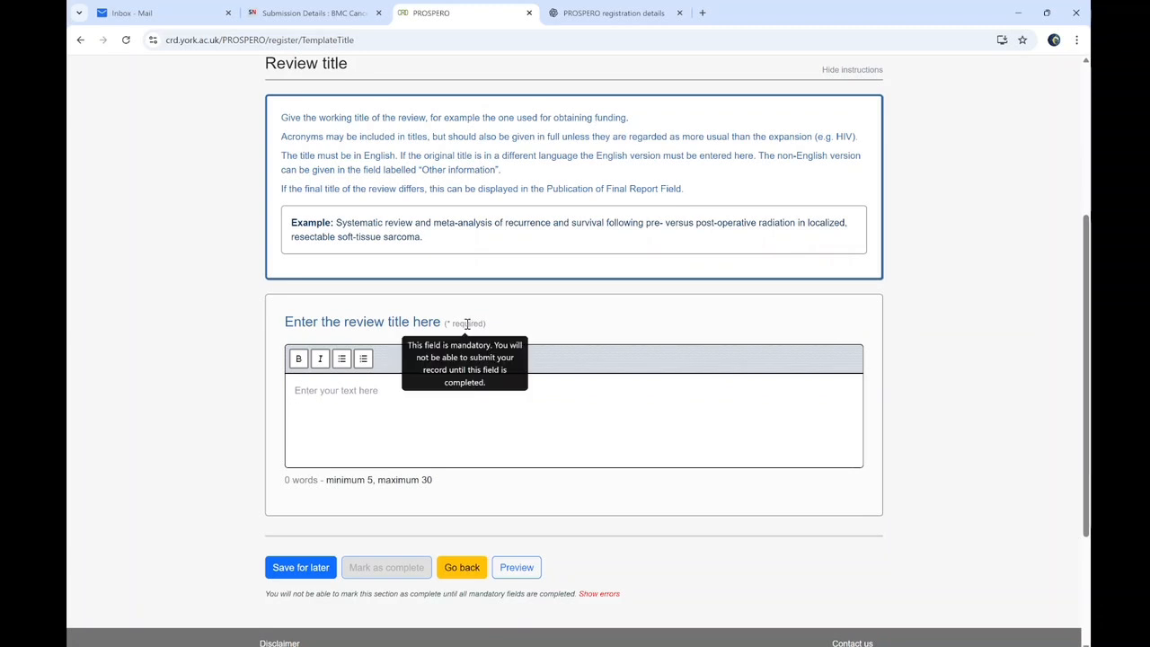
# Paste the manuscript title, capitalise its leading 'A', and mark the review title complete
pyautogui.click(323, 393)
pyautogui.click(717, 645)
pyautogui.tripleClick(467, 174)
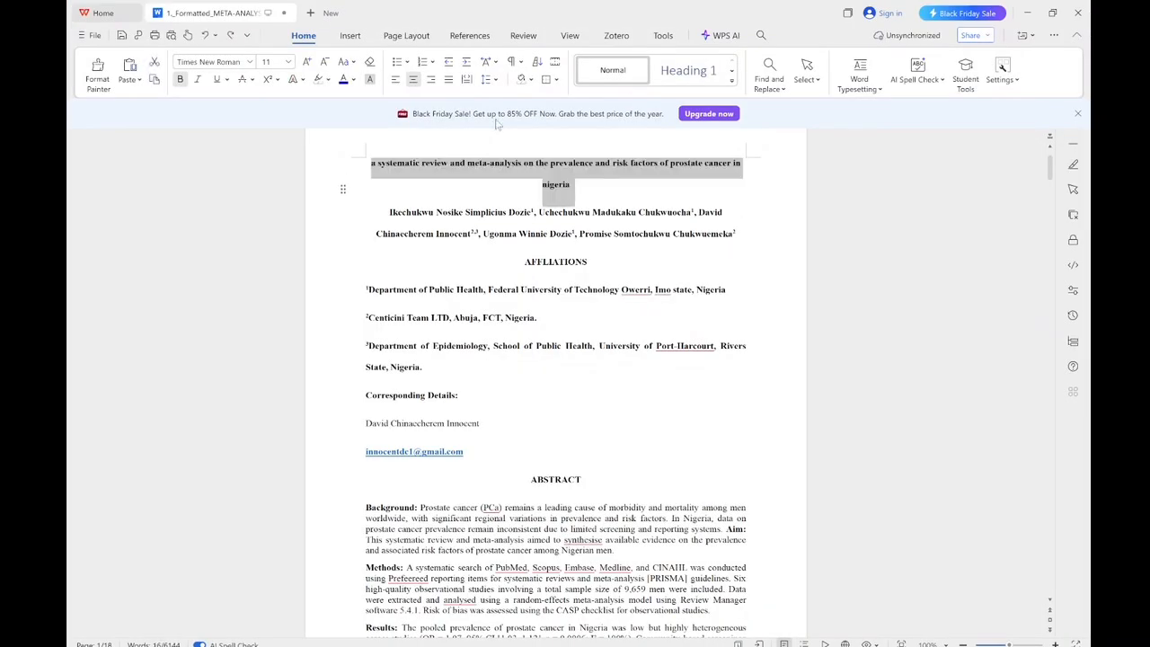
pyautogui.hotkey('alt', 'Tab')
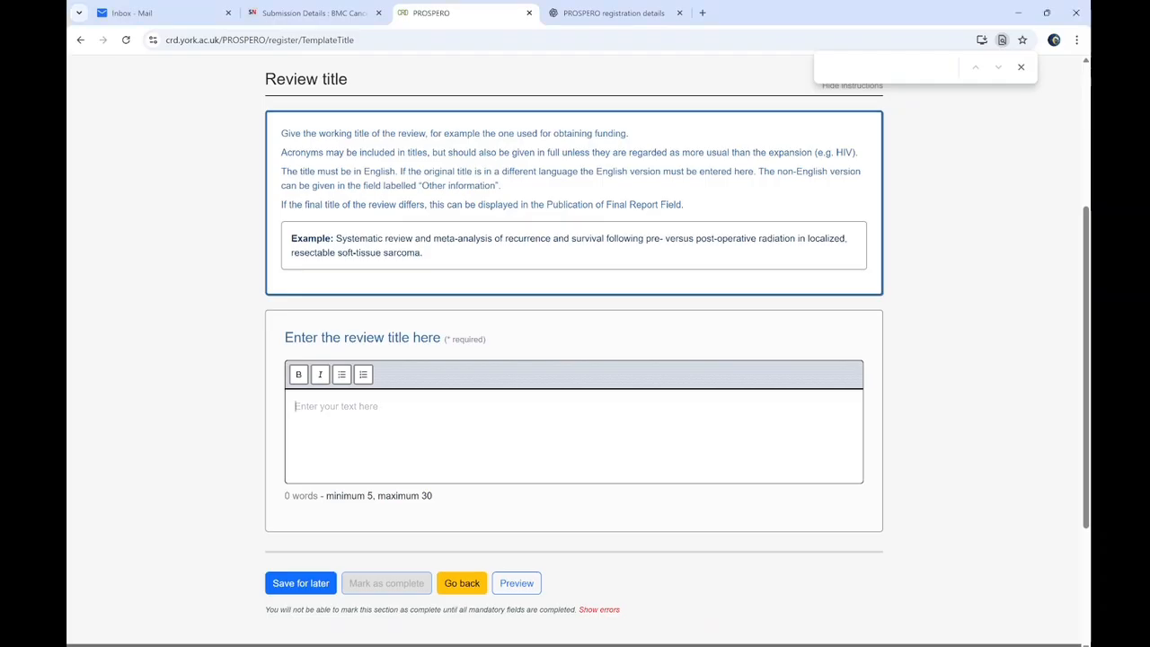
pyautogui.write('a Systematic Review And Meta-Analysis On The Prevalence And Risk Factors Of Prostate Cancer In Nigeria')
pyautogui.click(299, 405)
pyautogui.press('BackSpace')
pyautogui.write('A')
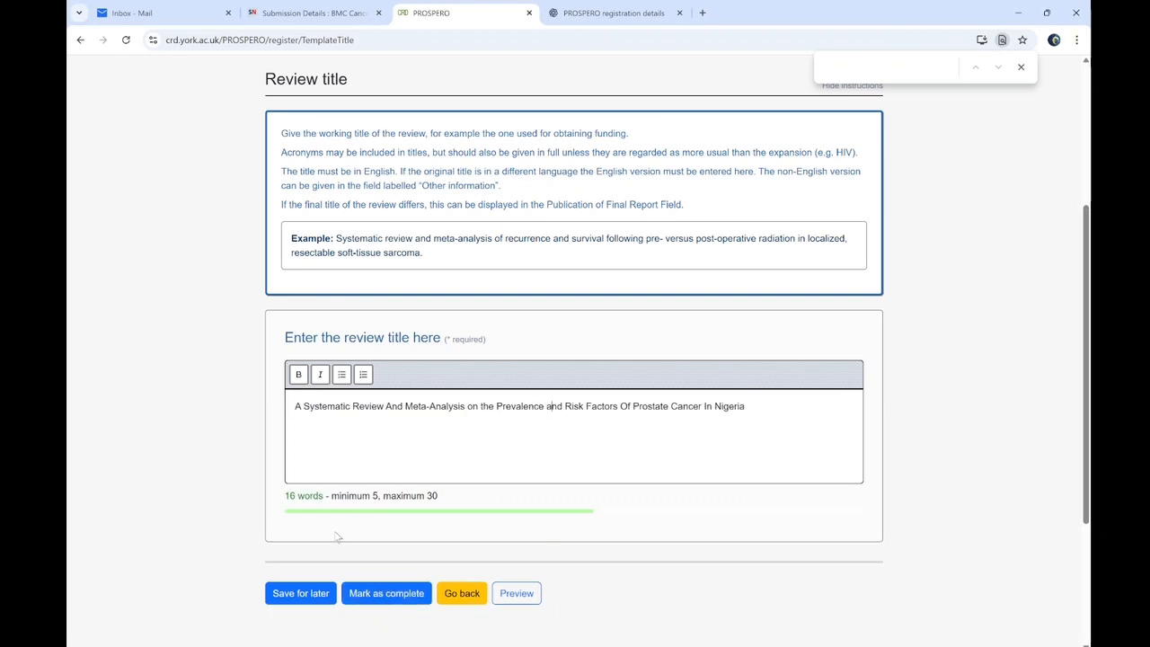
pyautogui.click(386, 595)
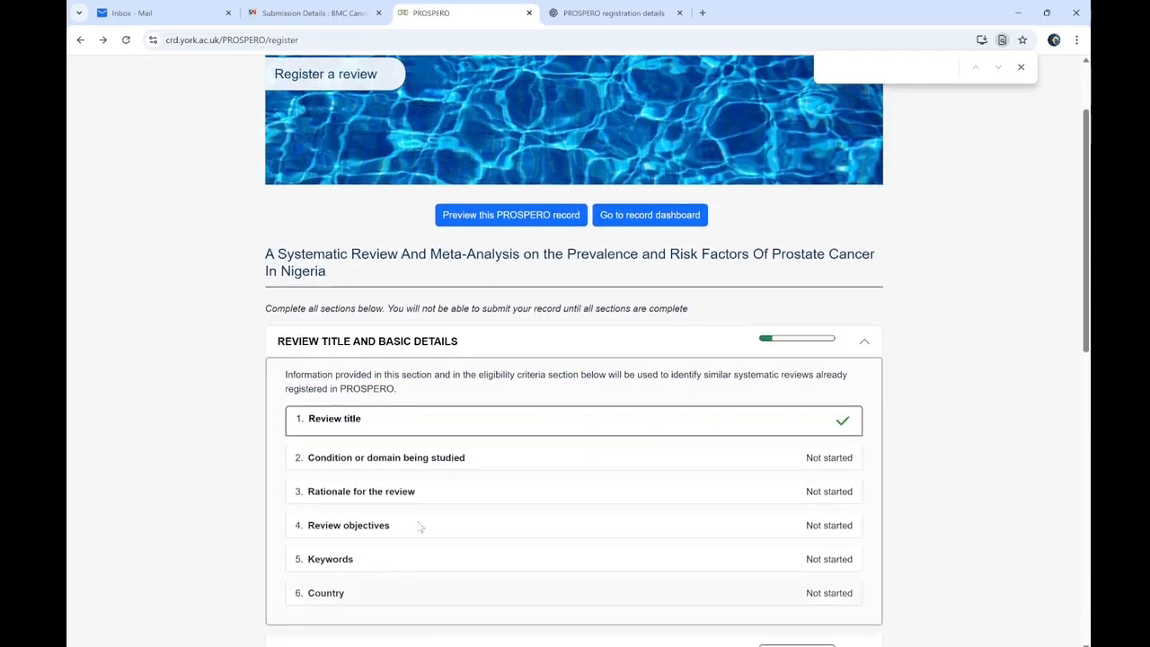
pyautogui.click(501, 459)
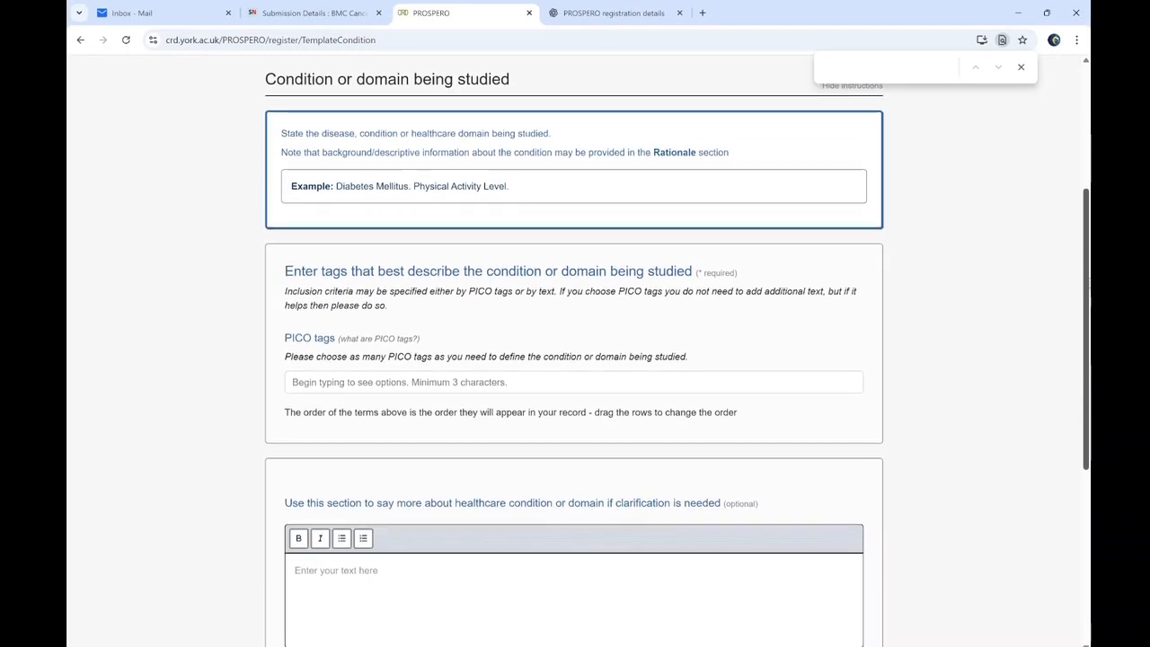
# Add Prostate Cancer as a PICO tag and remove 'Prevalence' from the clarification text
pyautogui.moveTo(1088, 369); pyautogui.dragTo(1088, 406)
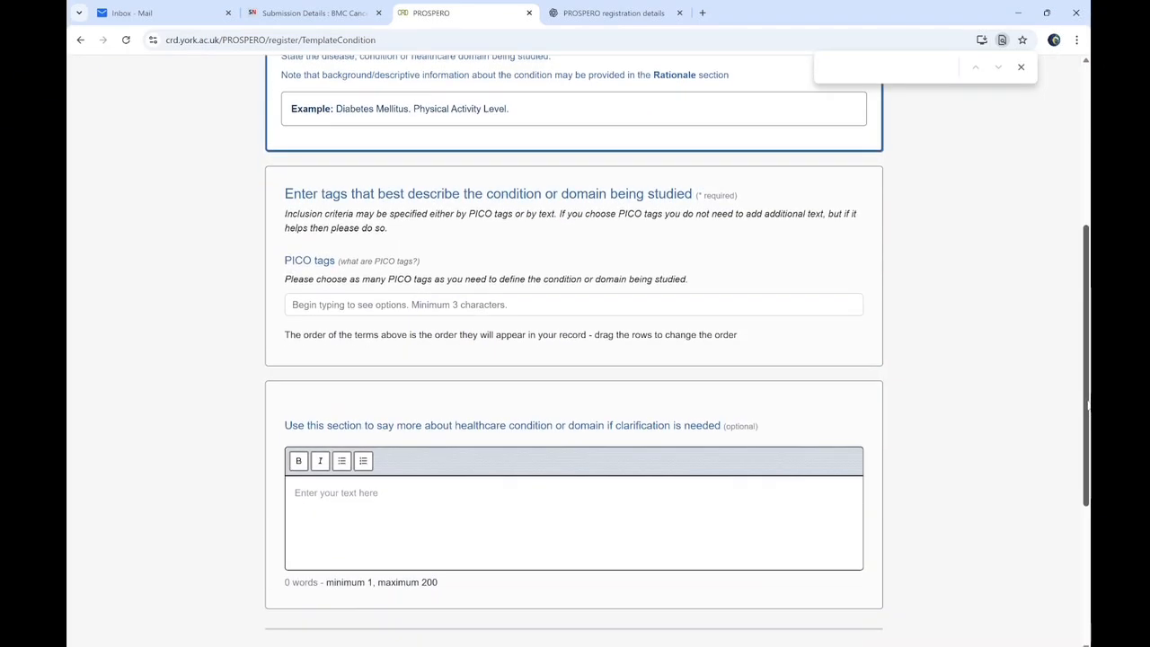
pyautogui.scroll(-1, 1088, 405)
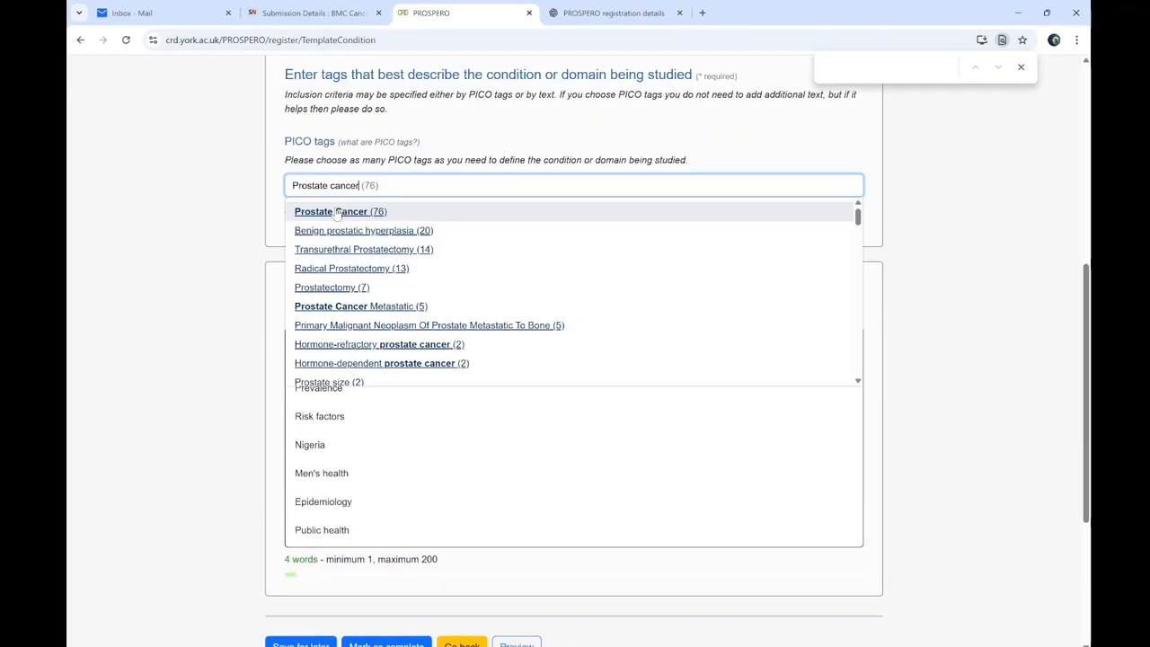
pyautogui.click(335, 212)
pyautogui.doubleClick(326, 446)
pyautogui.hotkey('ctrl', 'c')
pyautogui.press('BackSpace')
# Add Epidemiology as the second PICO tag
pyautogui.click(434, 184)
pyautogui.hotkey('ctrl', 'v')
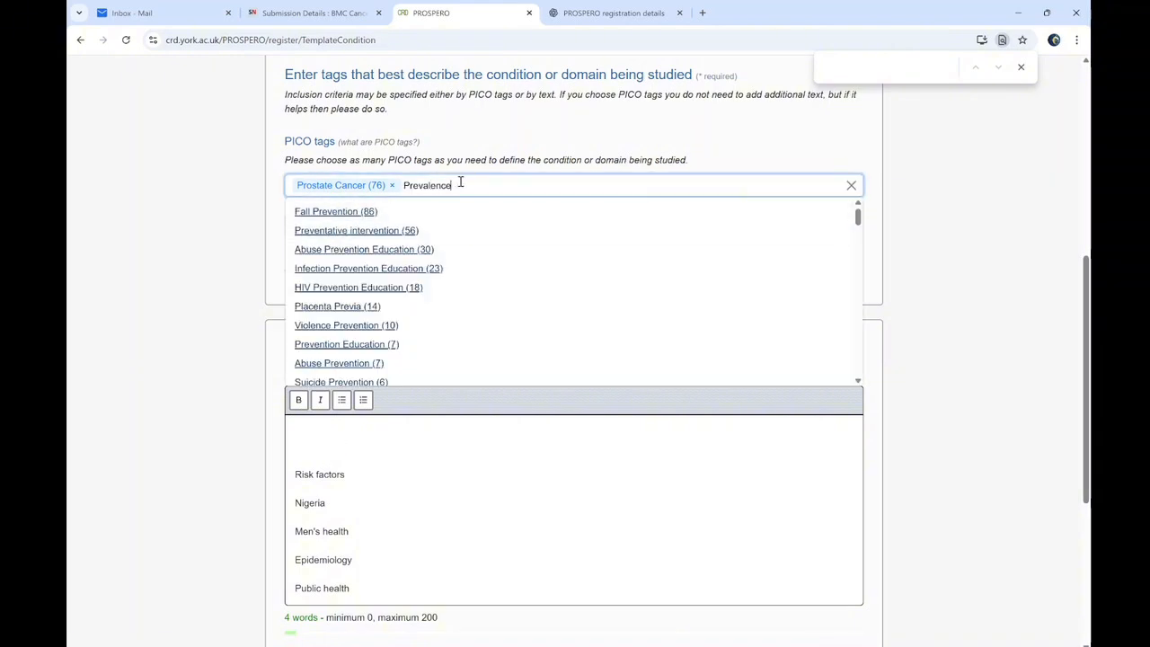
pyautogui.doubleClick(437, 186)
pyautogui.write('Risk fac')
pyautogui.moveTo(857, 219); pyautogui.dragTo(858, 226)
pyautogui.tripleClick(431, 185)
pyautogui.write('Epidemiology')
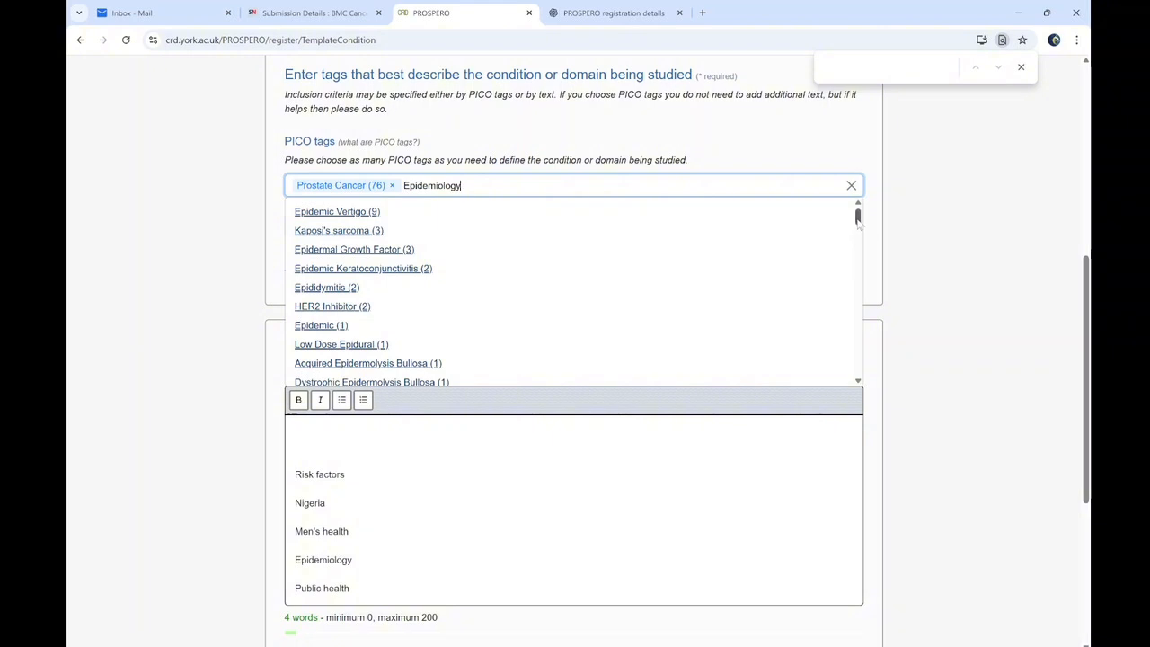
pyautogui.scroll(-2, 859, 241)
pyautogui.scroll(-3, 858, 241)
pyautogui.scroll(3, 855, 239)
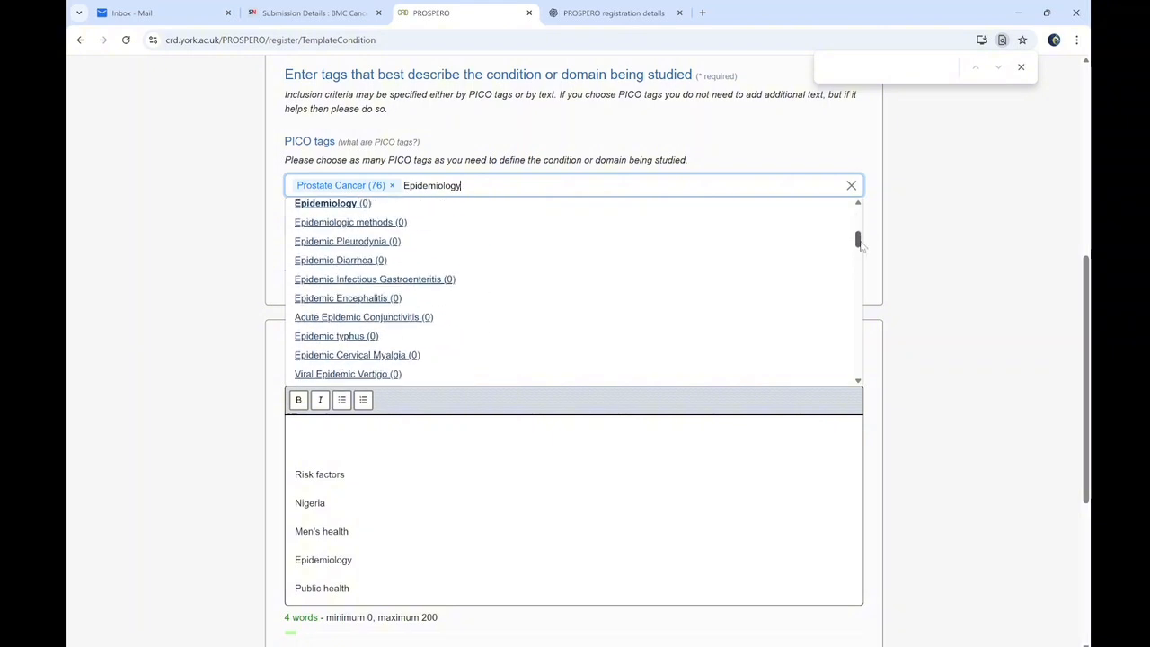
pyautogui.click(364, 206)
# Add Public Health as the third PICO tag
pyautogui.click(519, 185)
pyautogui.write('Nigeria')
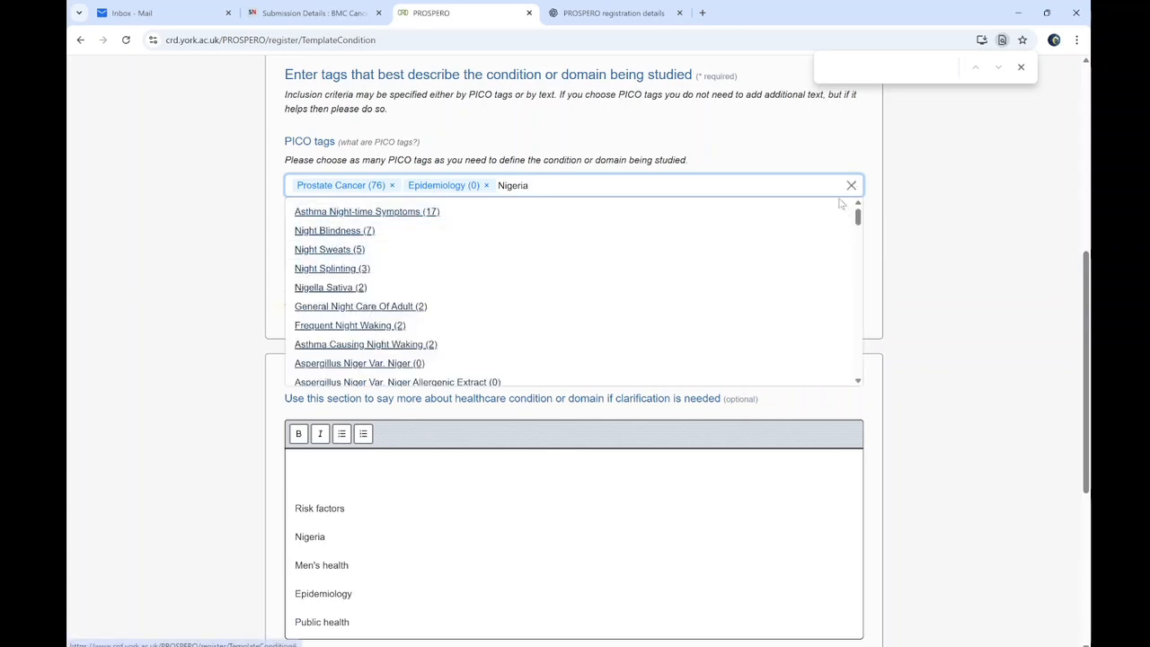
pyautogui.moveTo(857, 217); pyautogui.dragTo(868, 150)
pyautogui.doubleClick(499, 186)
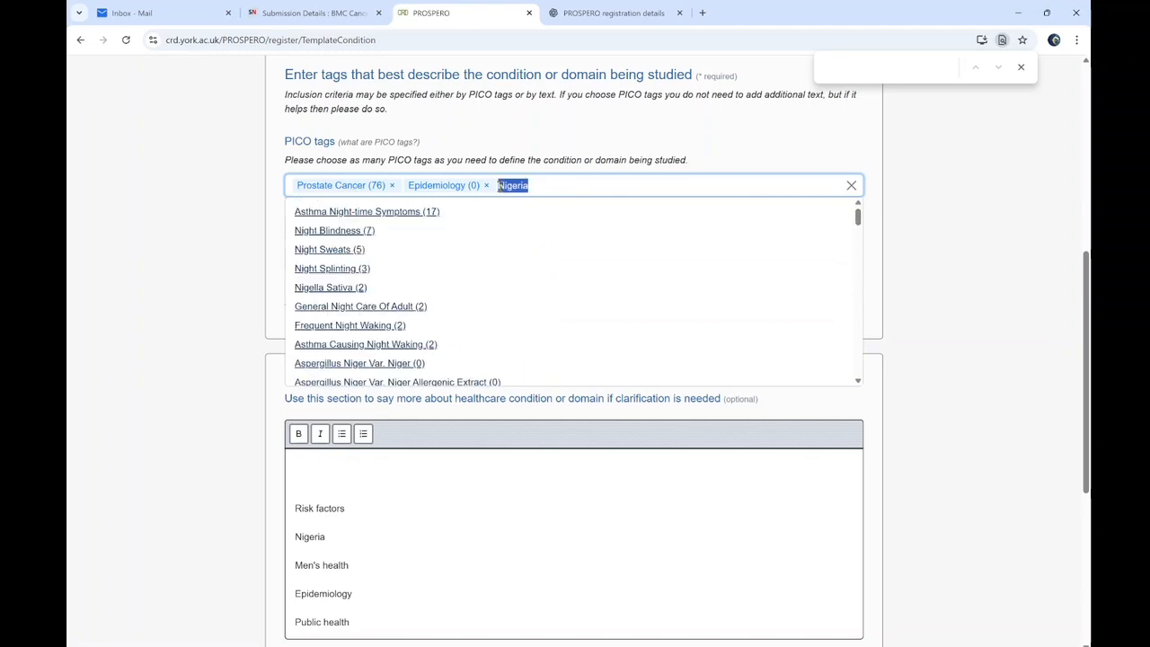
pyautogui.write('Publi cc Health')
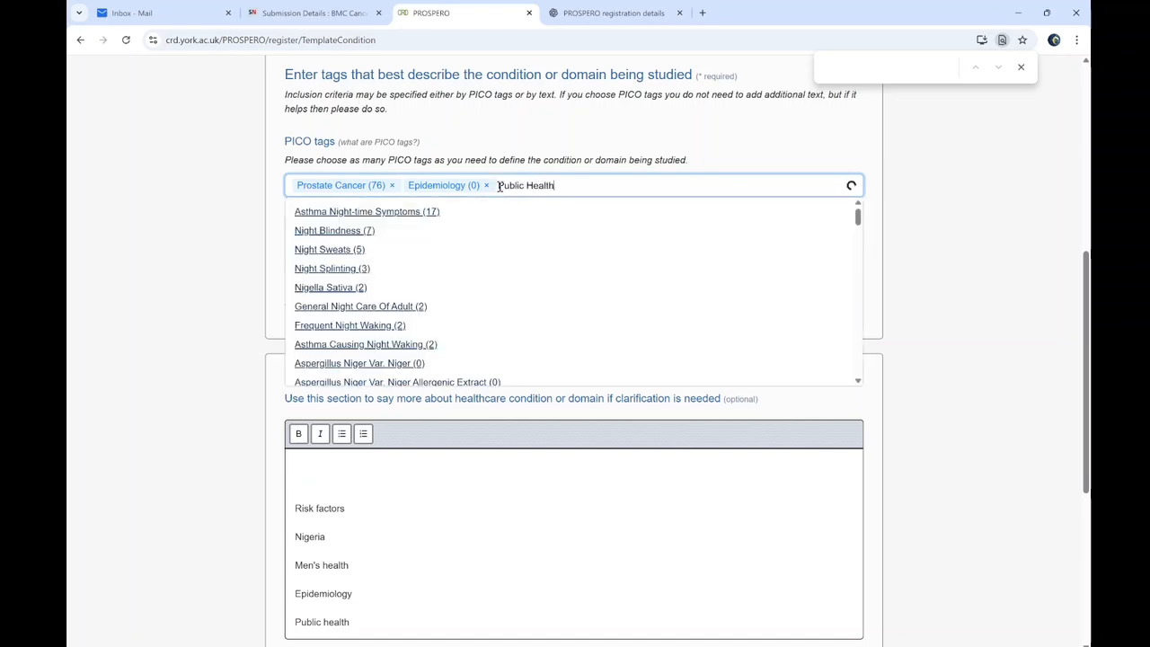
pyautogui.moveTo(858, 217)
pyautogui.mouseDown()
pyautogui.moveTo(858, 231)
pyautogui.moveTo(860, 215)
pyautogui.mouseUp()
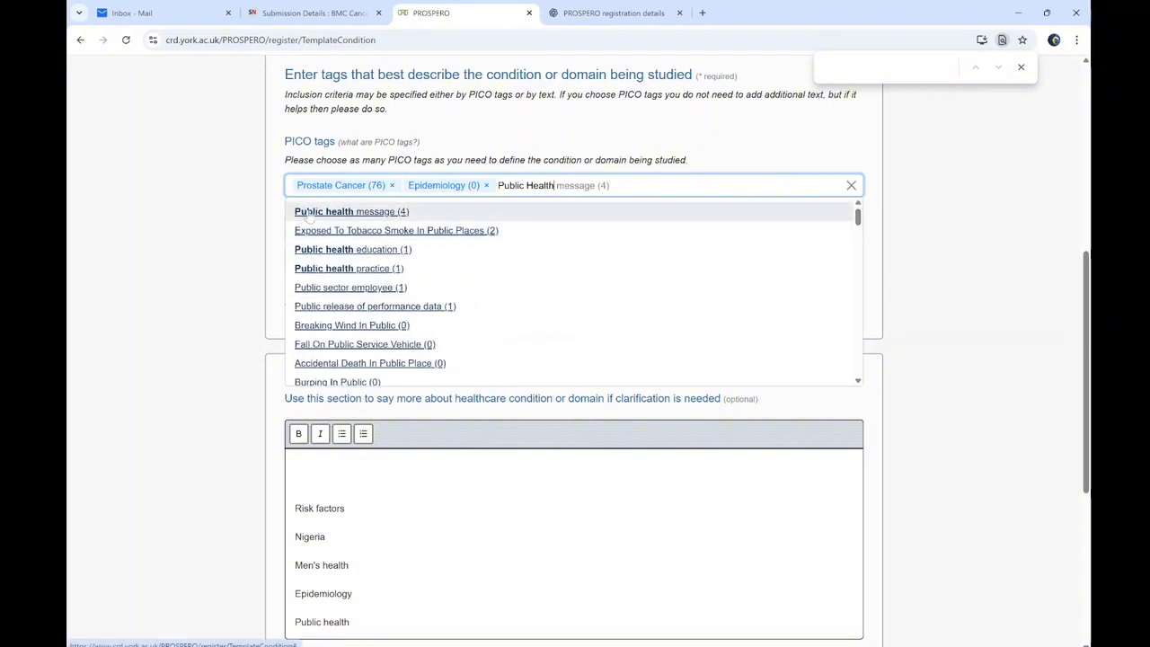
pyautogui.moveTo(858, 216); pyautogui.dragTo(859, 274)
pyautogui.click(331, 202)
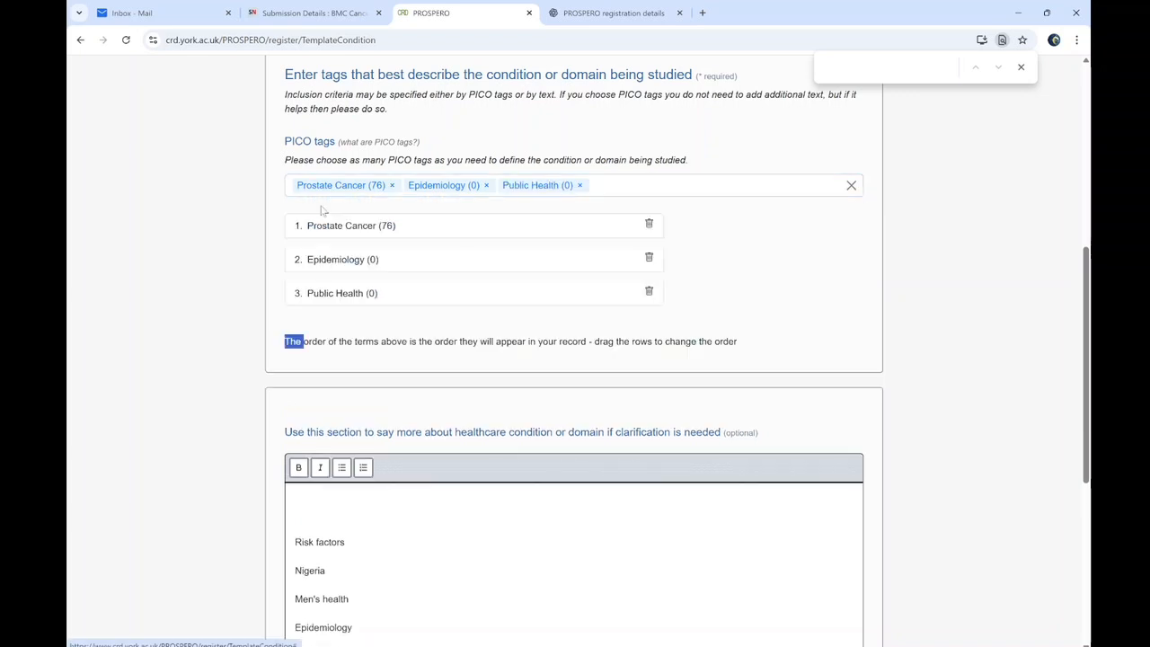
# Replace the clarification notes with ChatGPT's prostate-cancer-in-Nigeria description and mark the section complete
pyautogui.click(324, 546)
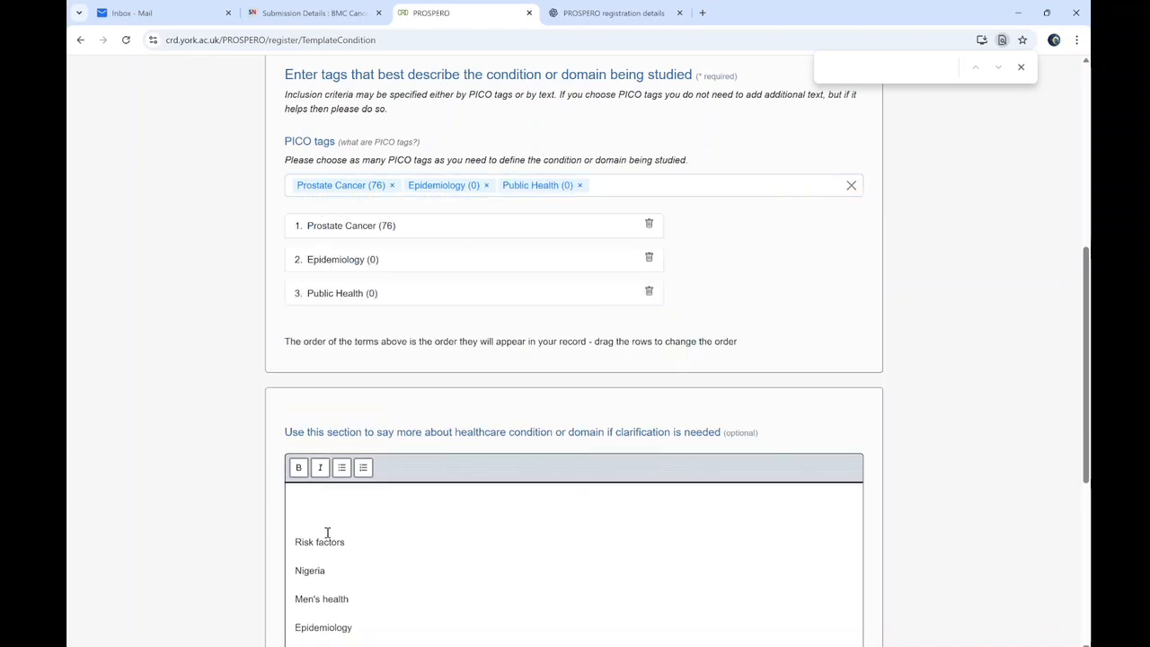
pyautogui.press('BackSpace')
pyautogui.hotkey('ctrl', 'a')
pyautogui.press('BackSpace')
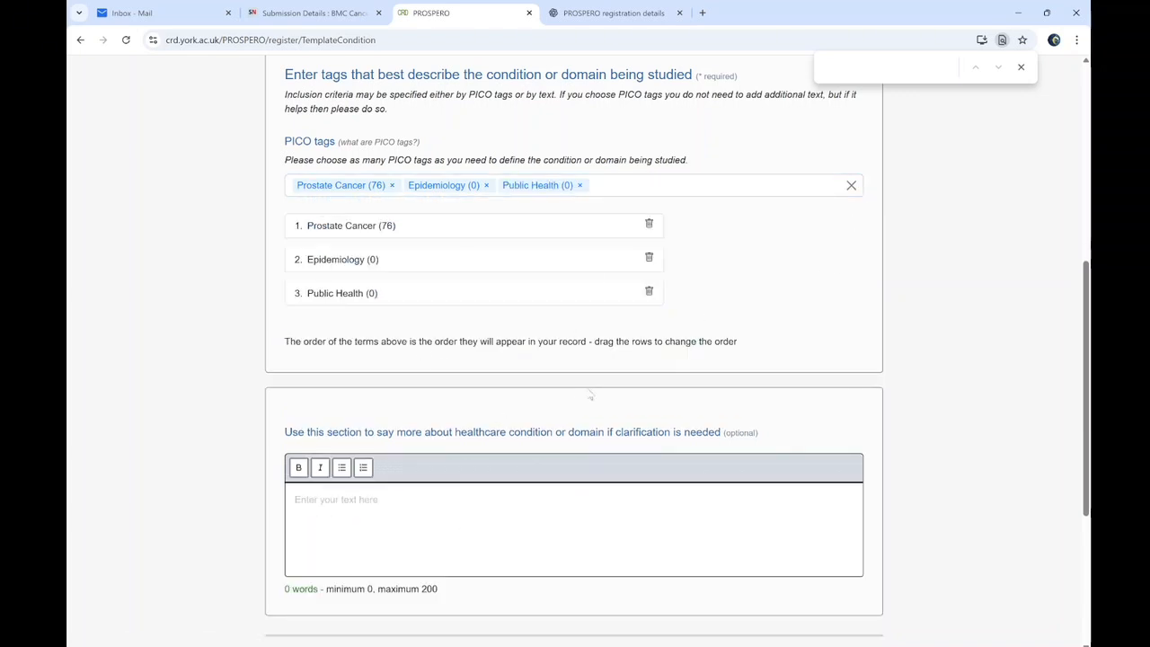
pyautogui.click(626, 11)
pyautogui.doubleClick(448, 473)
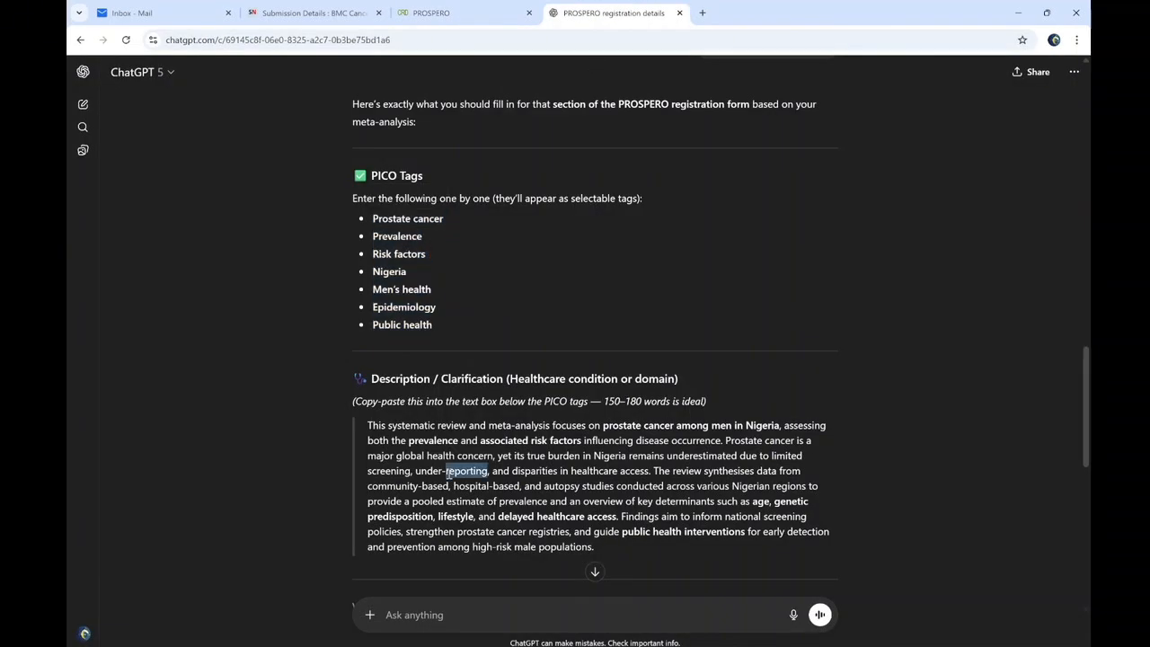
pyautogui.tripleClick(448, 473)
pyautogui.hotkey('ctrl', 'c')
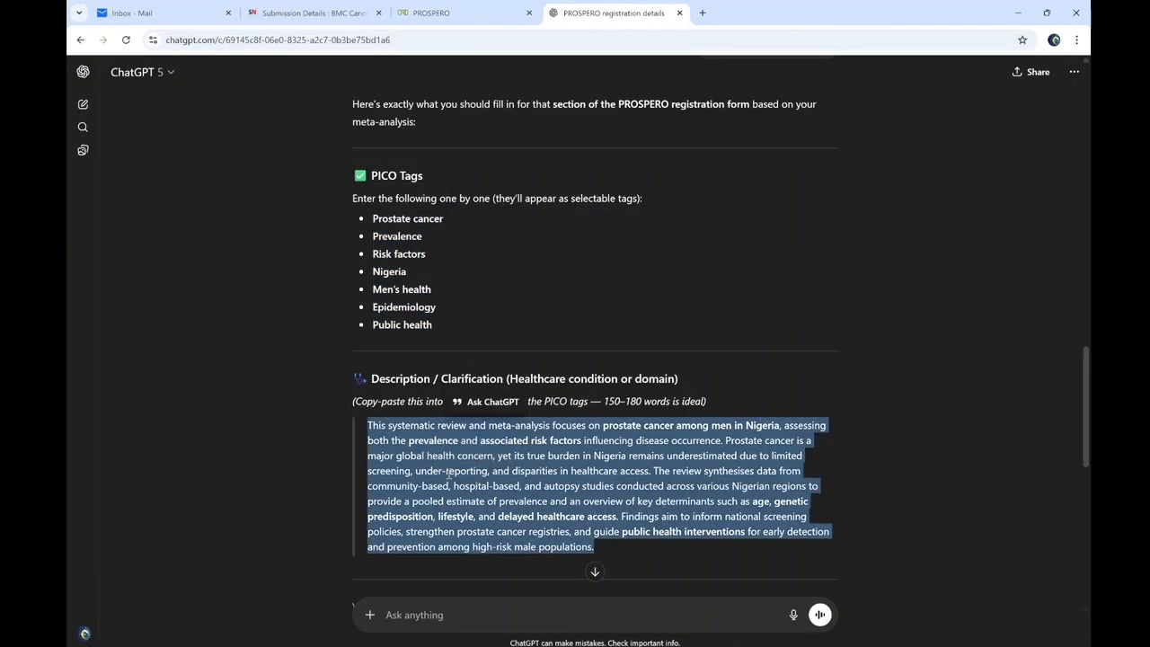
pyautogui.click(440, 13)
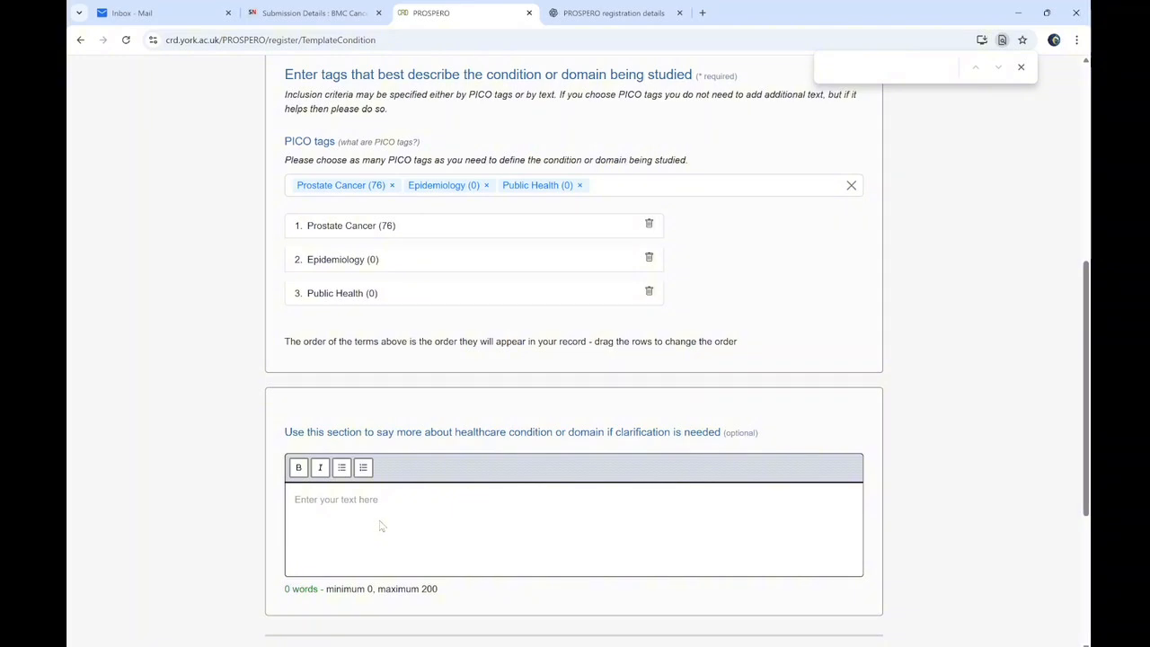
pyautogui.click(321, 497)
pyautogui.hotkey('ctrl', 'v')
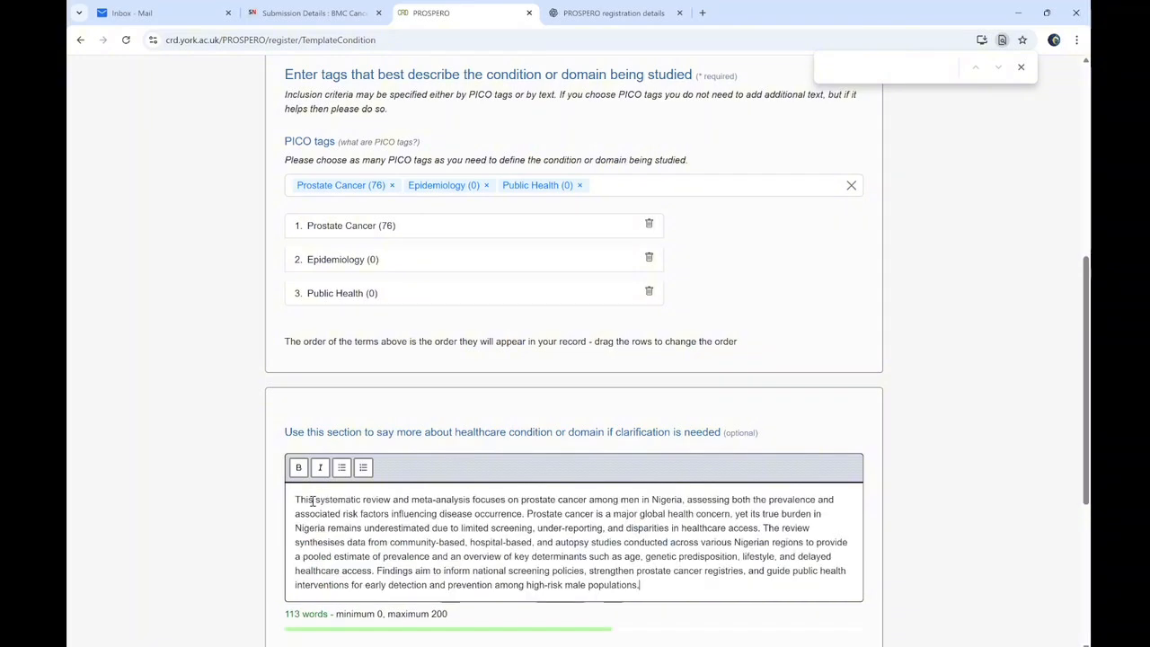
pyautogui.scroll(-3, 377, 485)
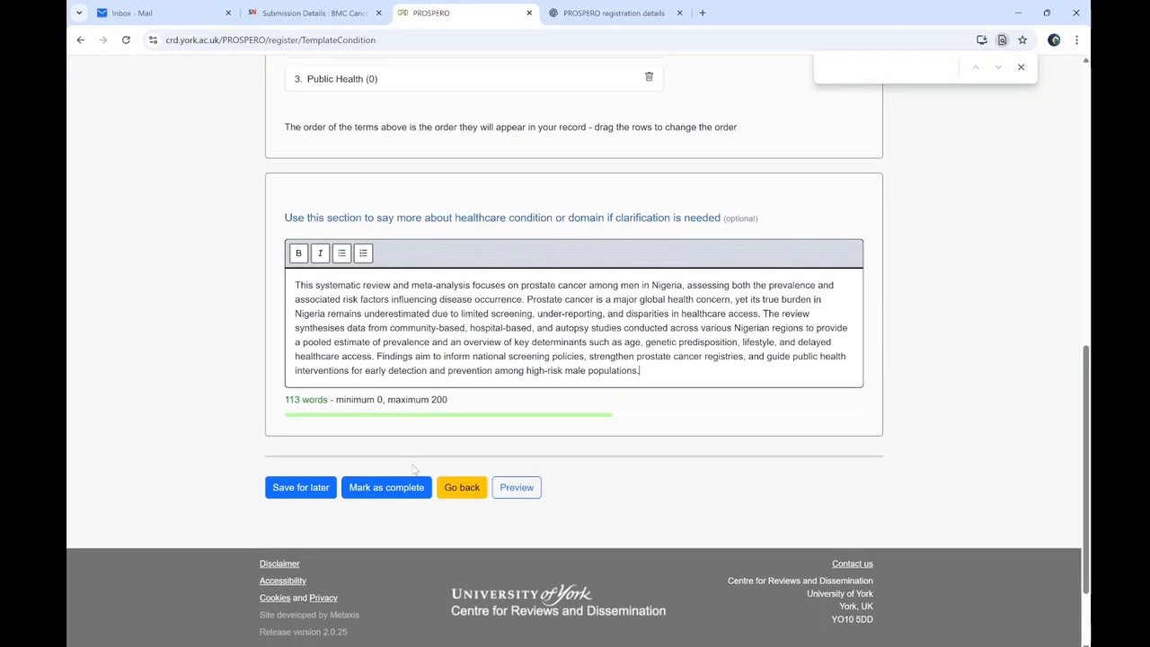
pyautogui.click(369, 490)
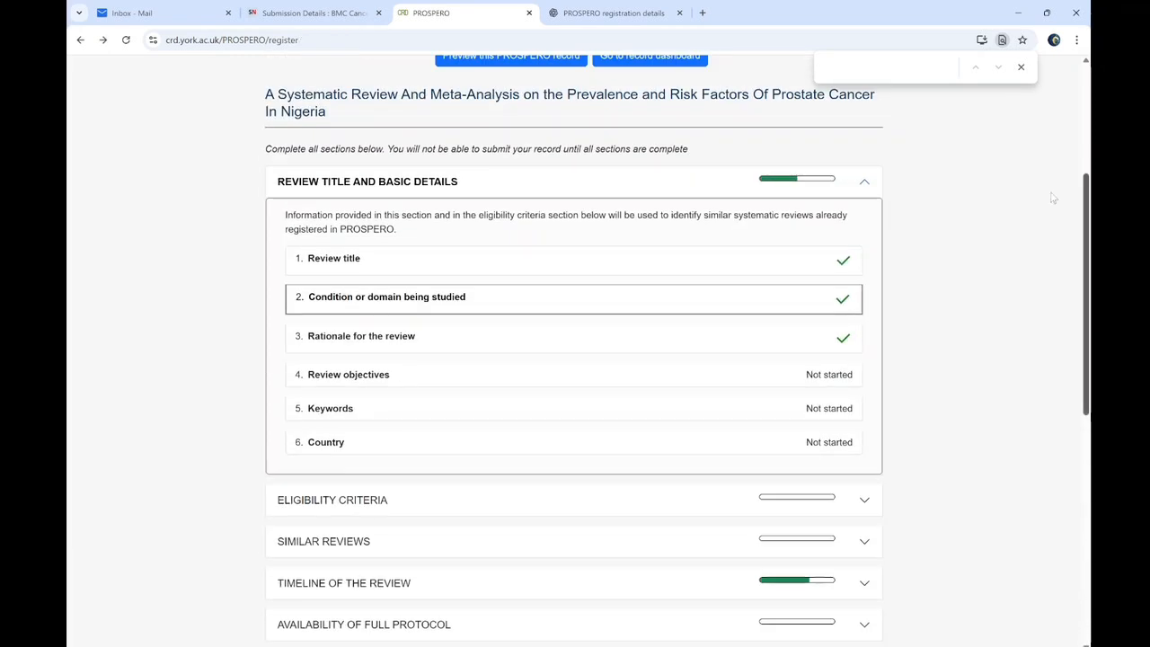
# Open the empty Review objectives form and bring up the manuscript for reference
pyautogui.click(435, 370)
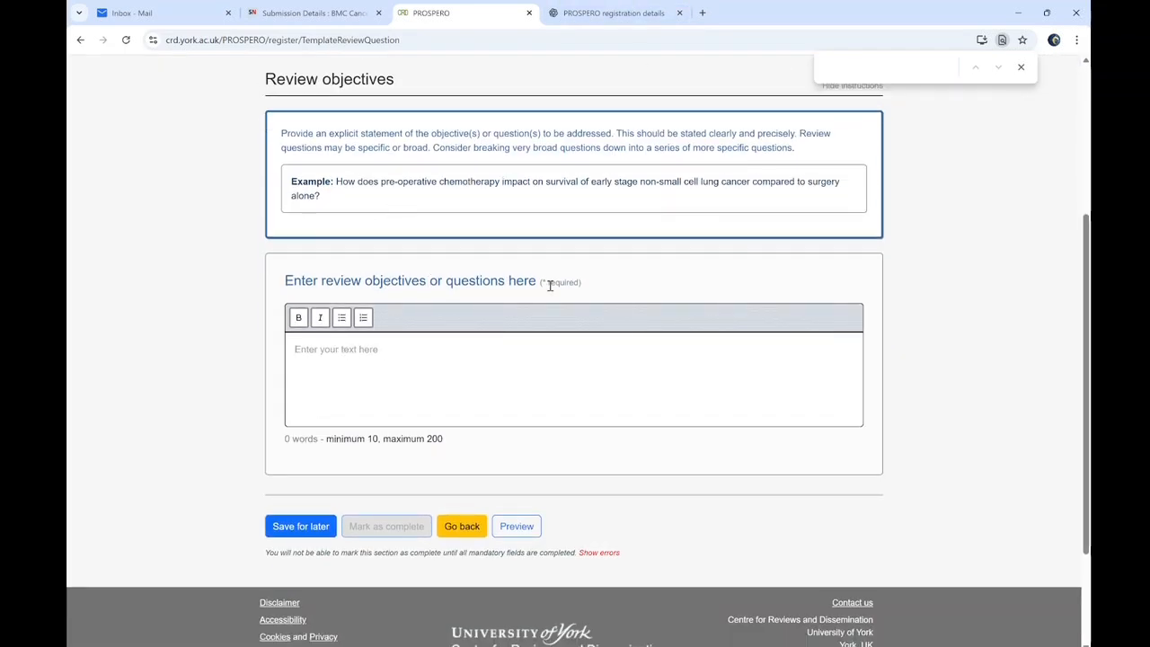
pyautogui.click(347, 354)
pyautogui.click(588, 12)
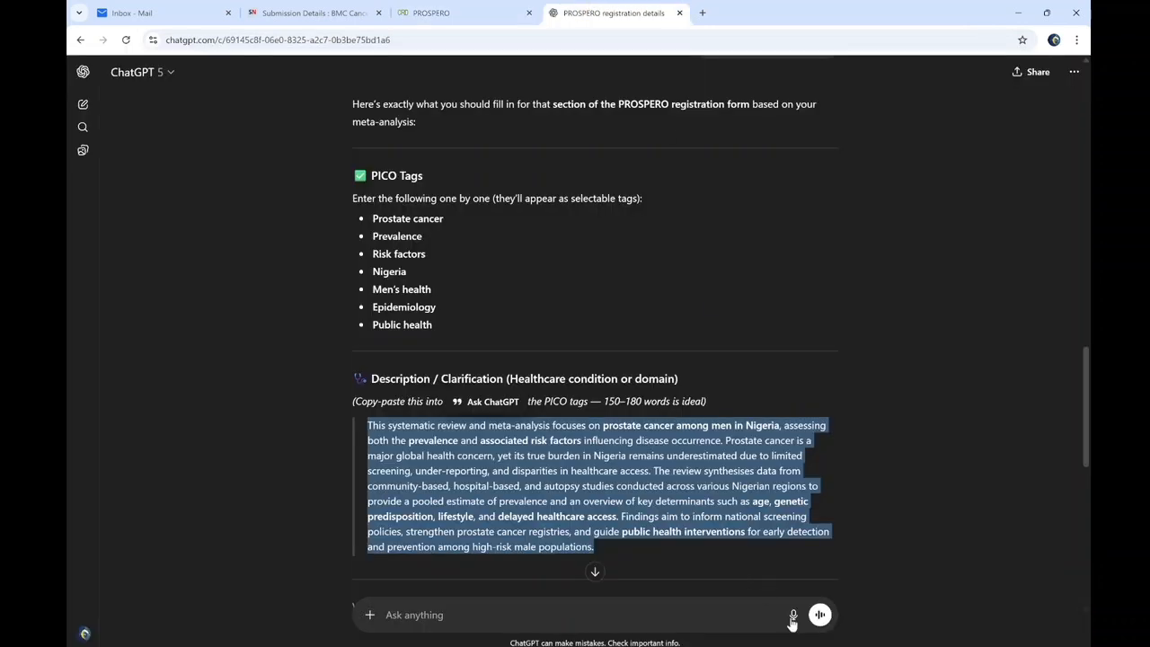
pyautogui.click(720, 645)
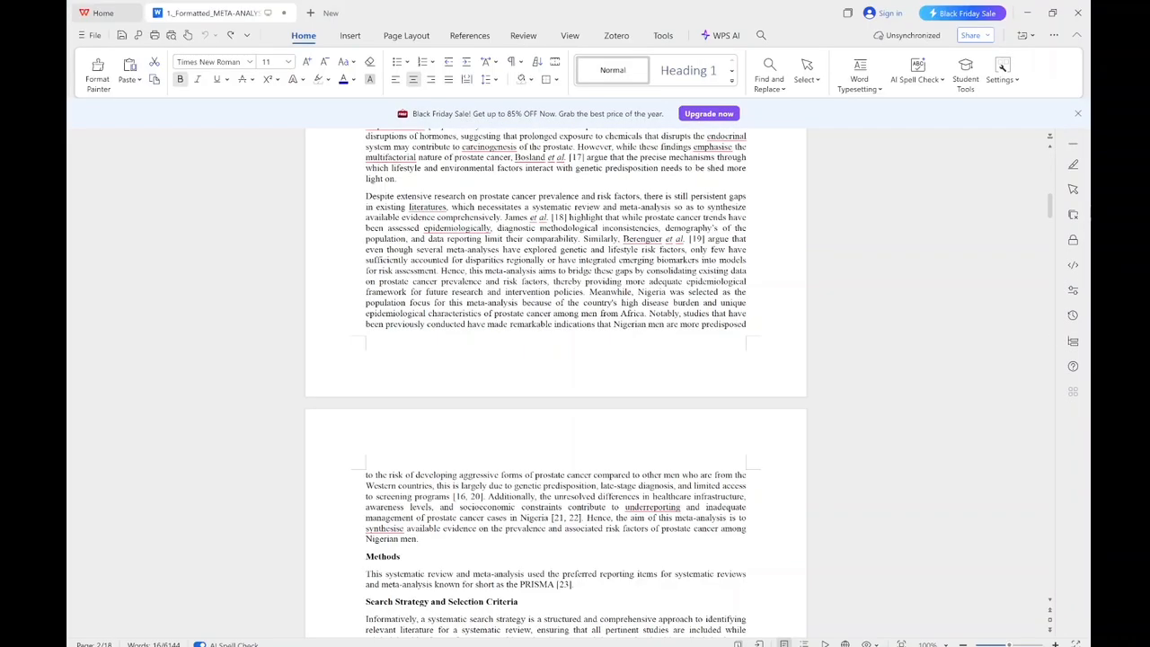
# Copy the manuscript's meta-analysis aim sentence and ask ChatGPT for the review objectives
pyautogui.moveTo(1050, 208)
pyautogui.mouseDown()
pyautogui.moveTo(1050, 219)
pyautogui.moveTo(1050, 206)
pyautogui.mouseUp()
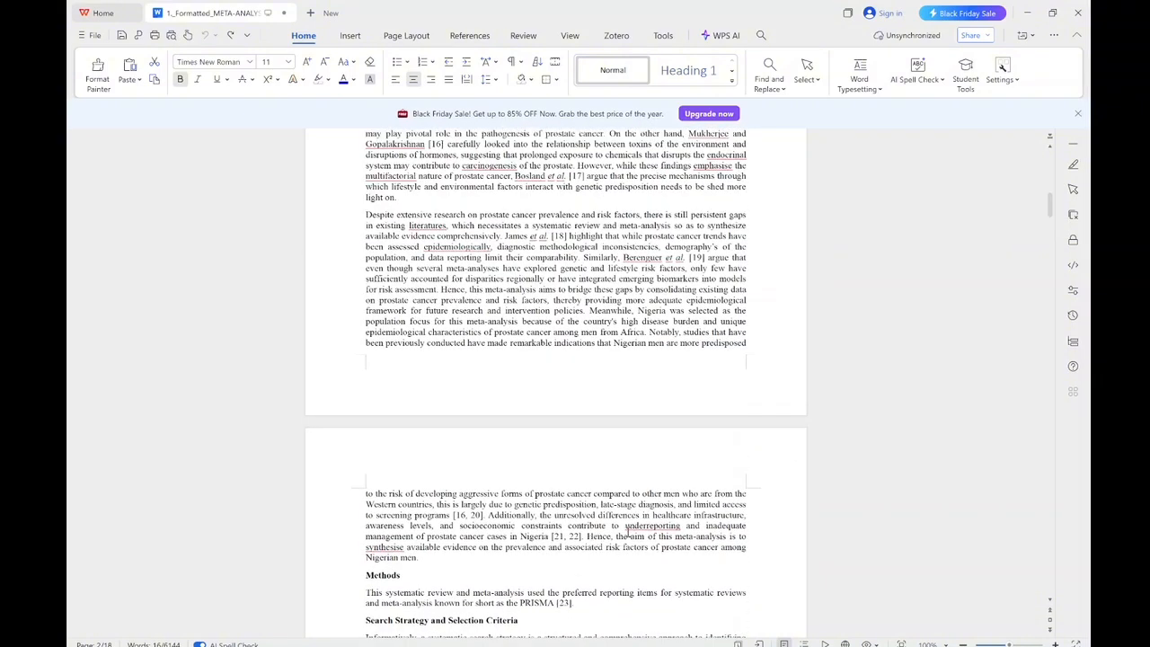
pyautogui.moveTo(617, 537); pyautogui.dragTo(619, 559)
pyautogui.hotkey('ctrl', 'c')
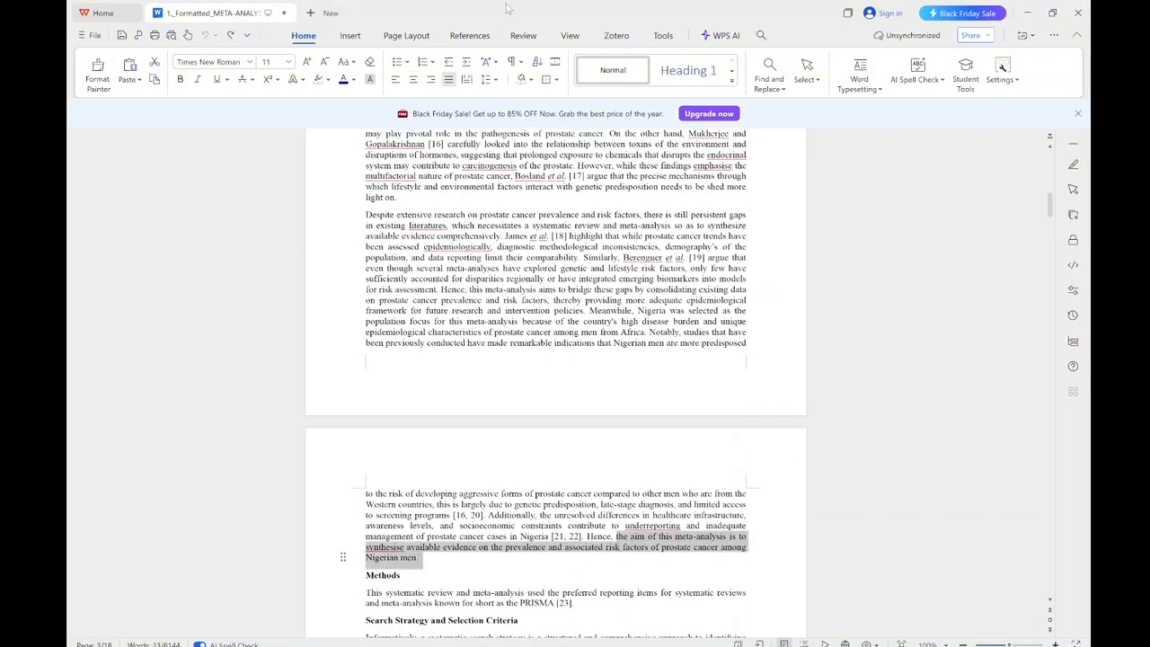
pyautogui.click(1028, 12)
pyautogui.click(444, 616)
pyautogui.write('Let me have the')
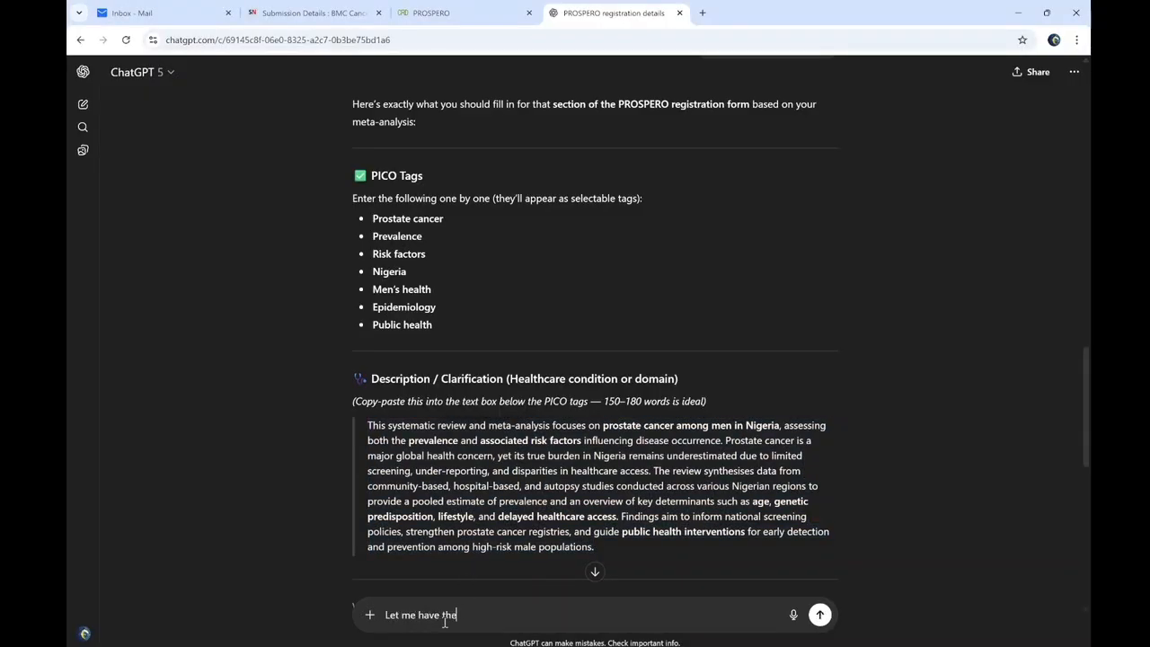
pyautogui.write(' objectives based on the r')
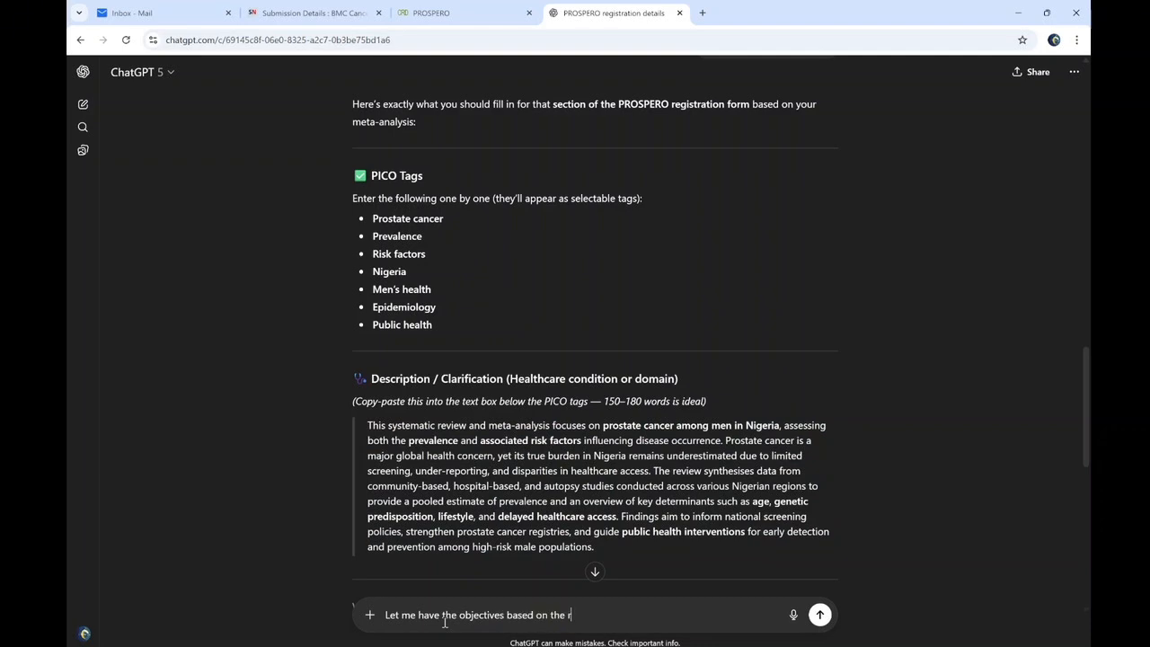
pyautogui.write('sult')
pyautogui.press('Return')
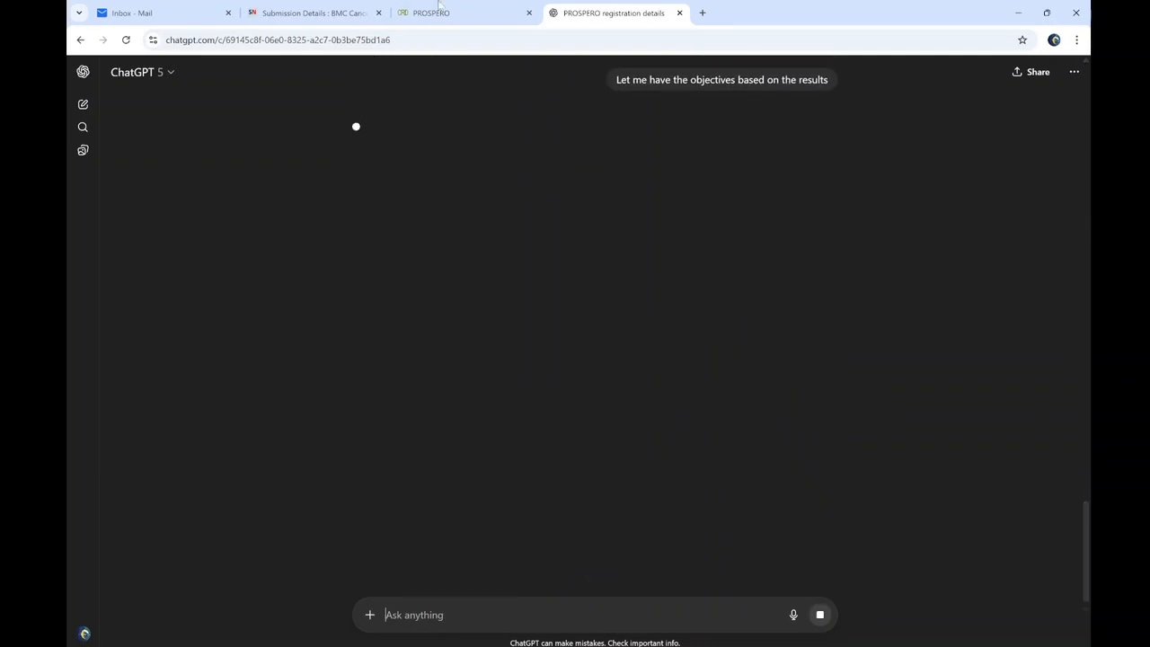
# Paste the aim sentence into the objectives editor, capitalised to start with 'The'
pyautogui.click(493, 11)
pyautogui.click(308, 355)
pyautogui.hotkey('ctrl', 'v')
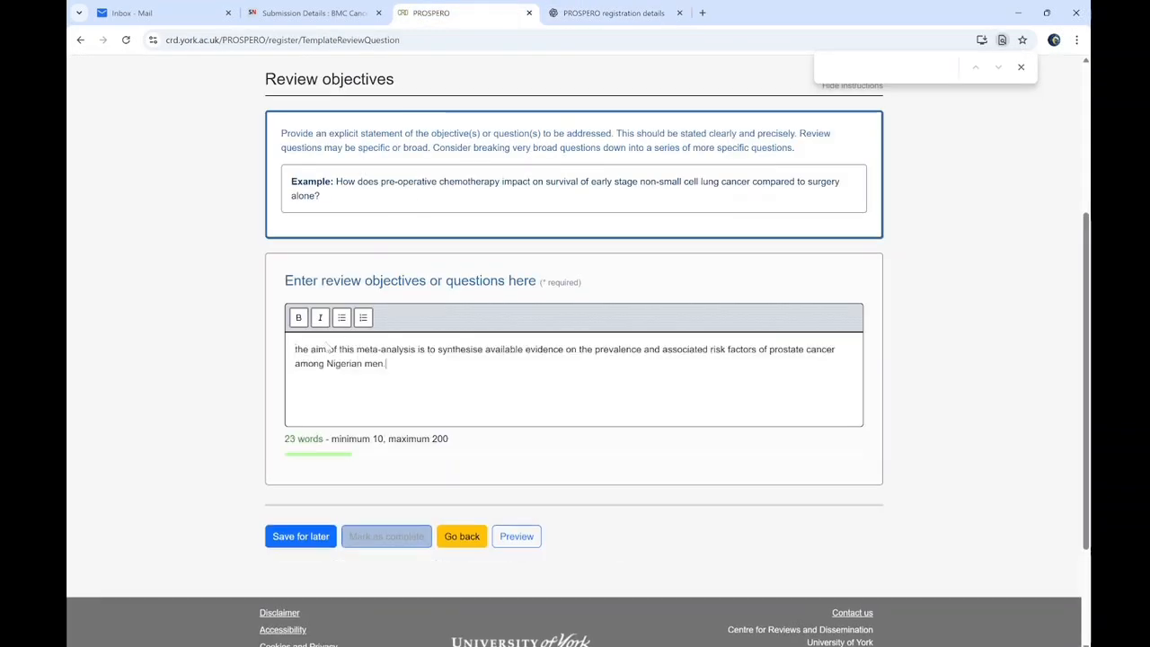
pyautogui.press('BackSpace')
pyautogui.write('The')
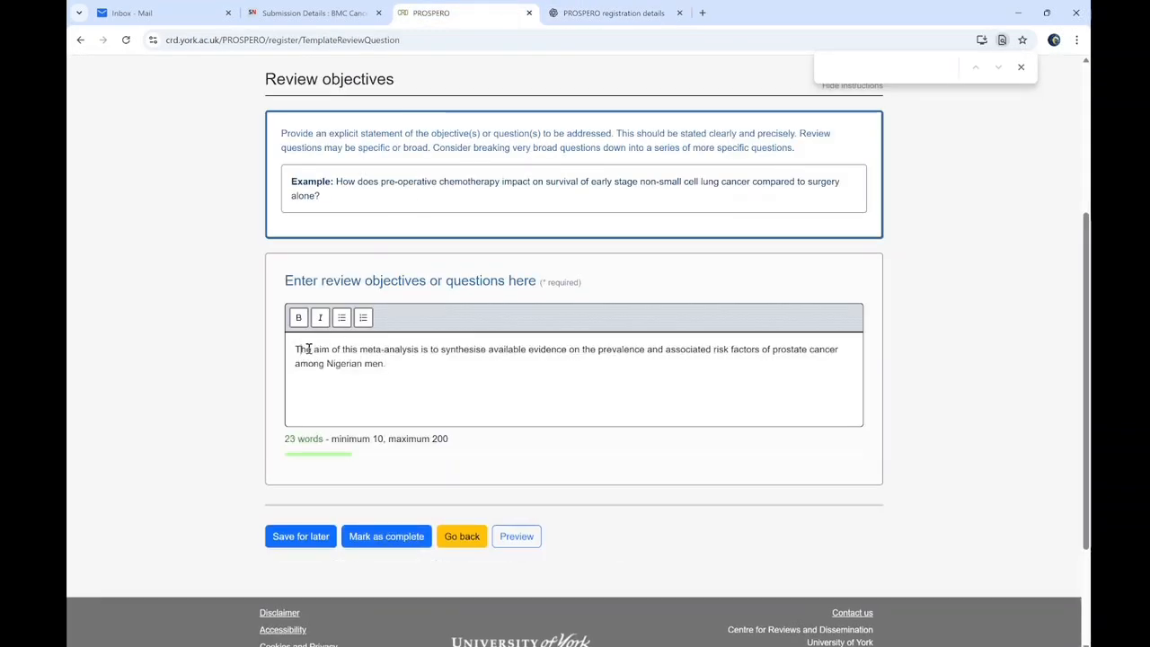
pyautogui.write(' objectives are:')
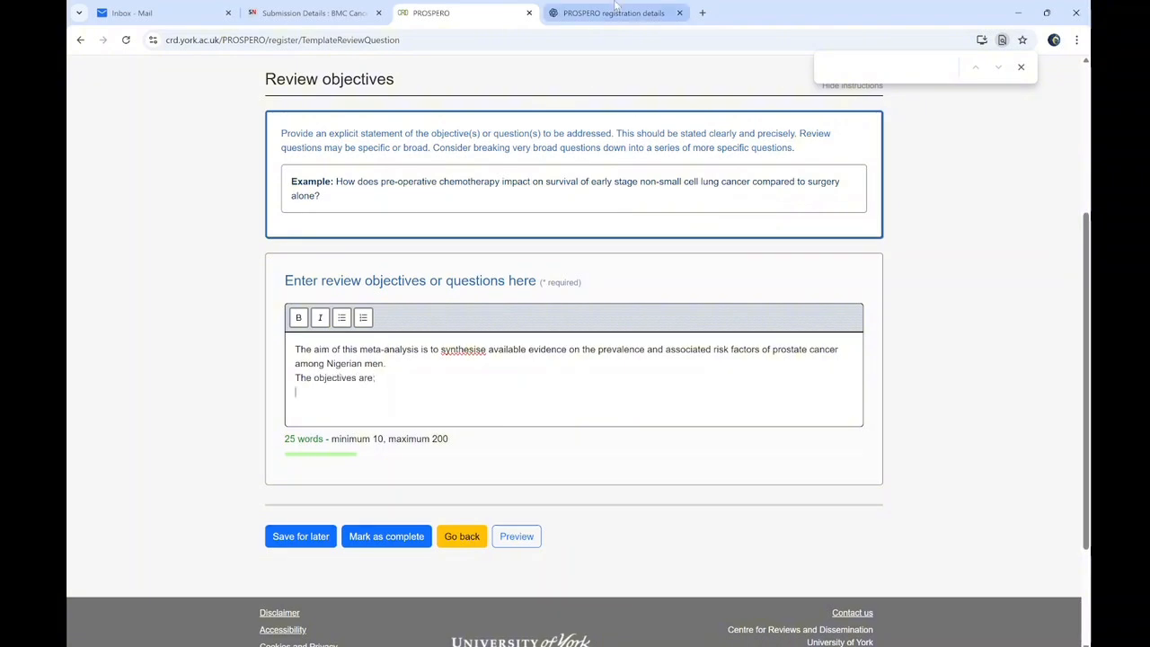
# Paste ChatGPT's five objectives below the intro line and mark Review objectives complete
pyautogui.click(614, 13)
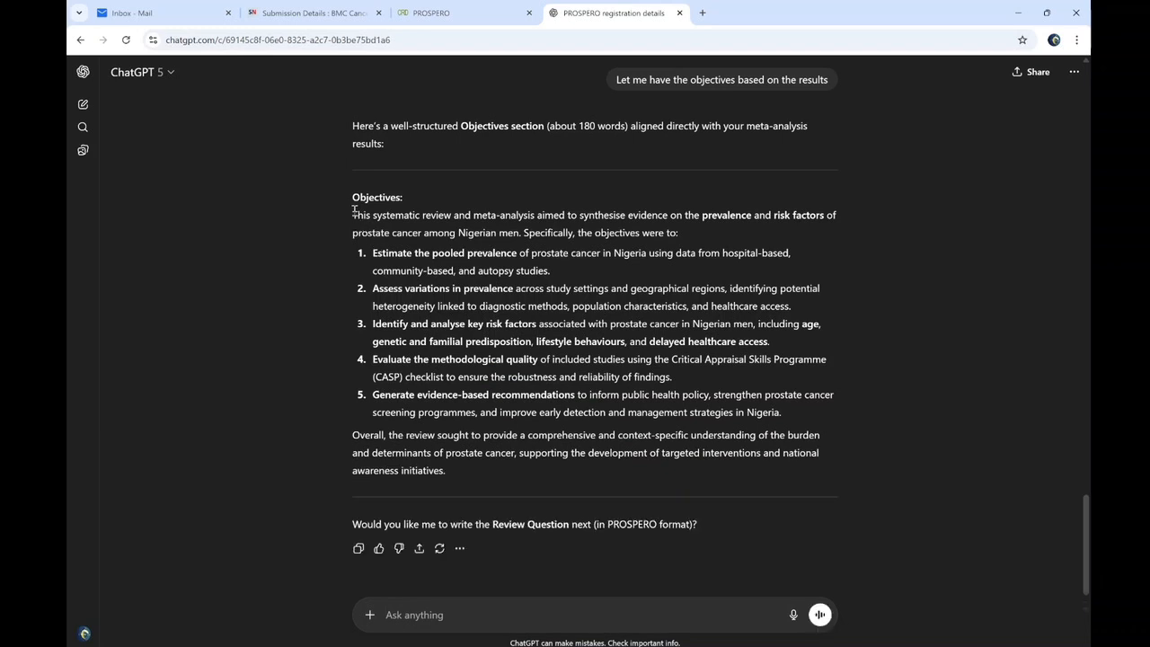
pyautogui.moveTo(373, 261); pyautogui.dragTo(801, 417)
pyautogui.hotkey('ctrl', 'c')
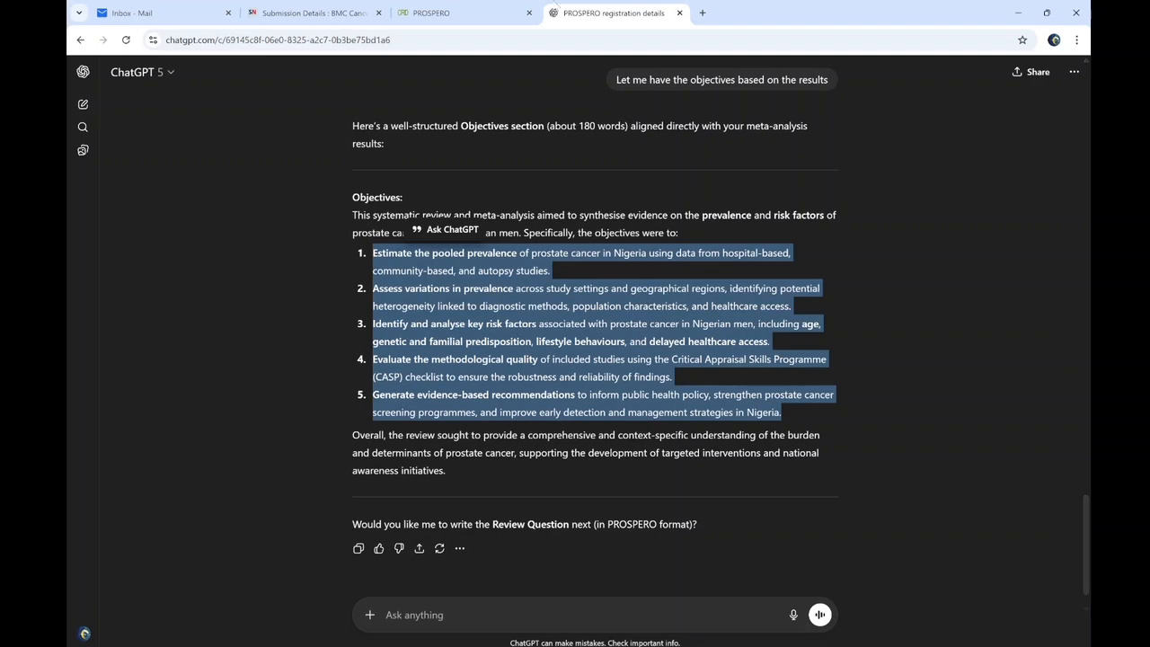
pyautogui.click(315, 13)
pyautogui.click(509, 7)
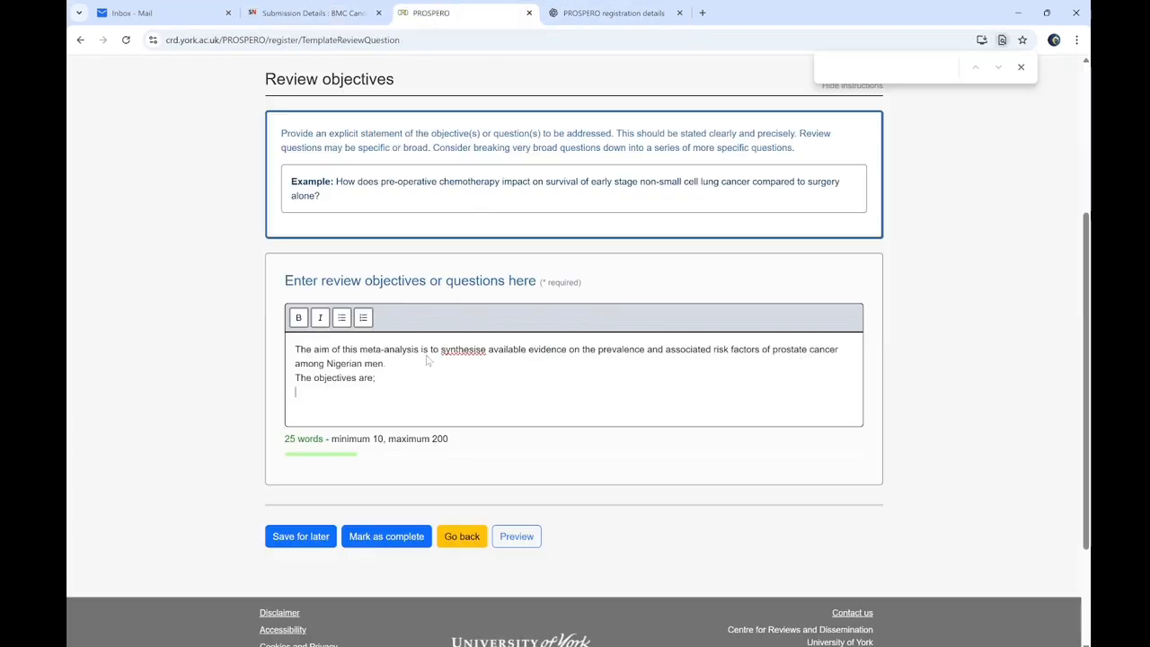
pyautogui.hotkey('ctrl', 'v')
pyautogui.scroll(-3, 386, 405)
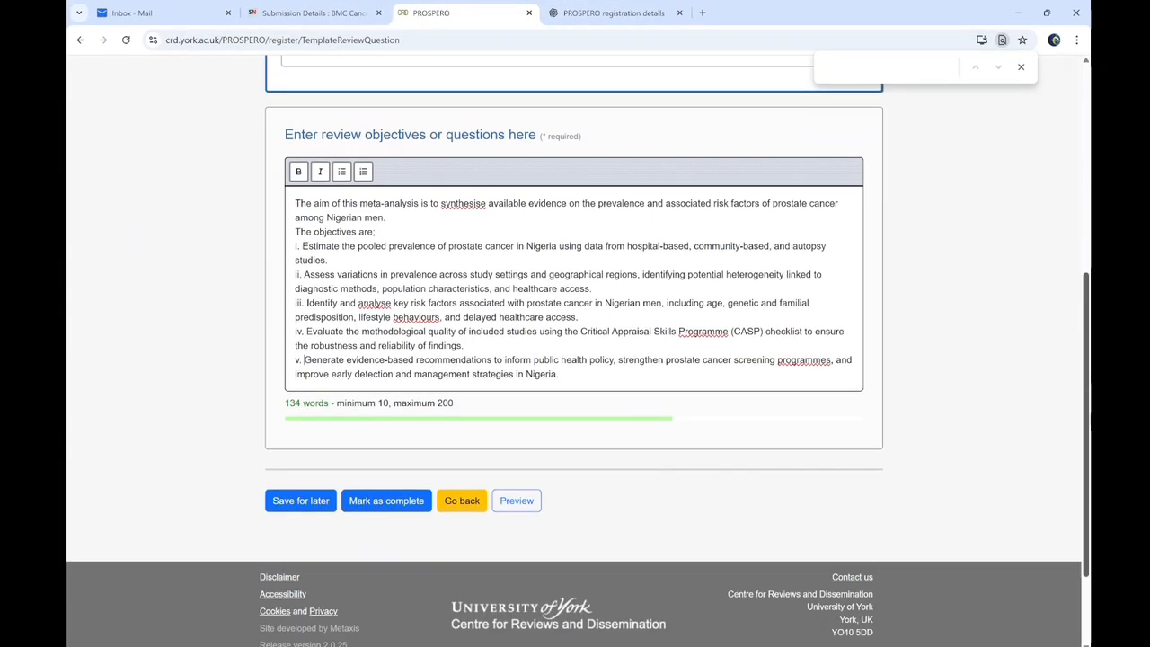
pyautogui.click(378, 422)
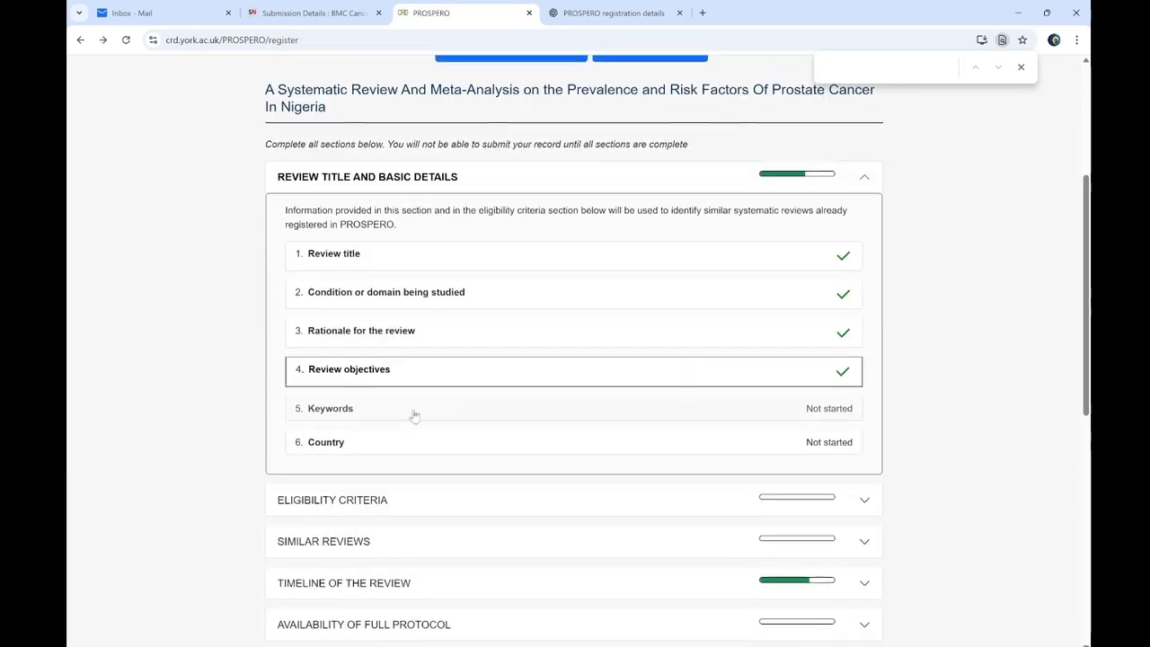
# Add Prostate cancer and Prostate as the first two keywords
pyautogui.click(494, 429)
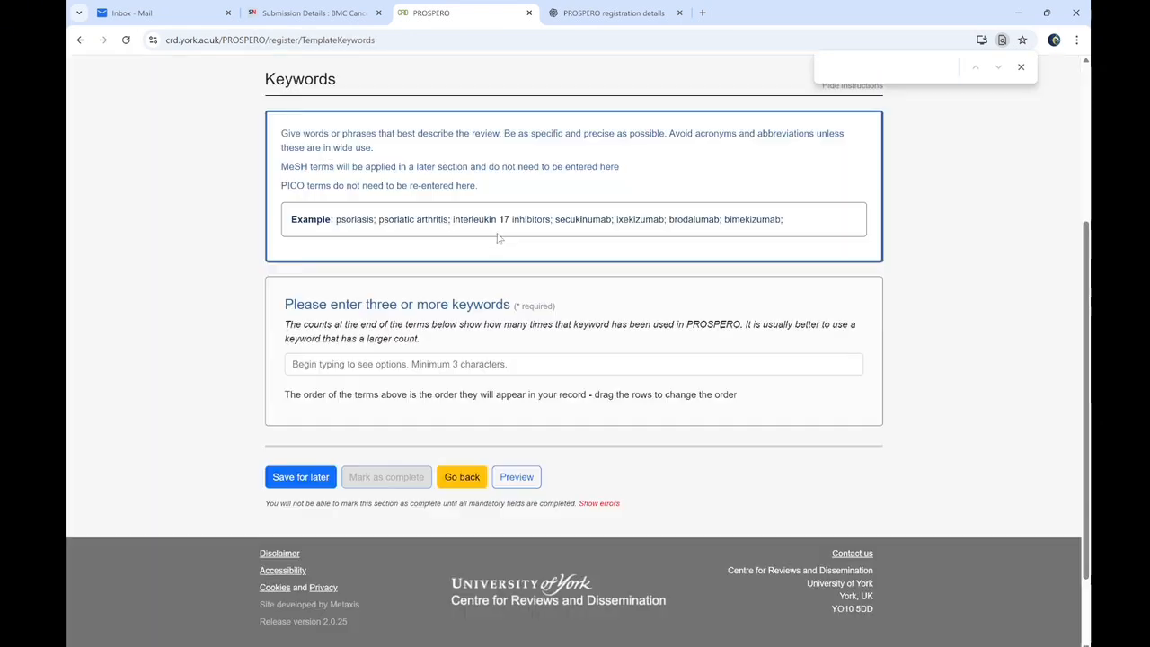
pyautogui.click(328, 367)
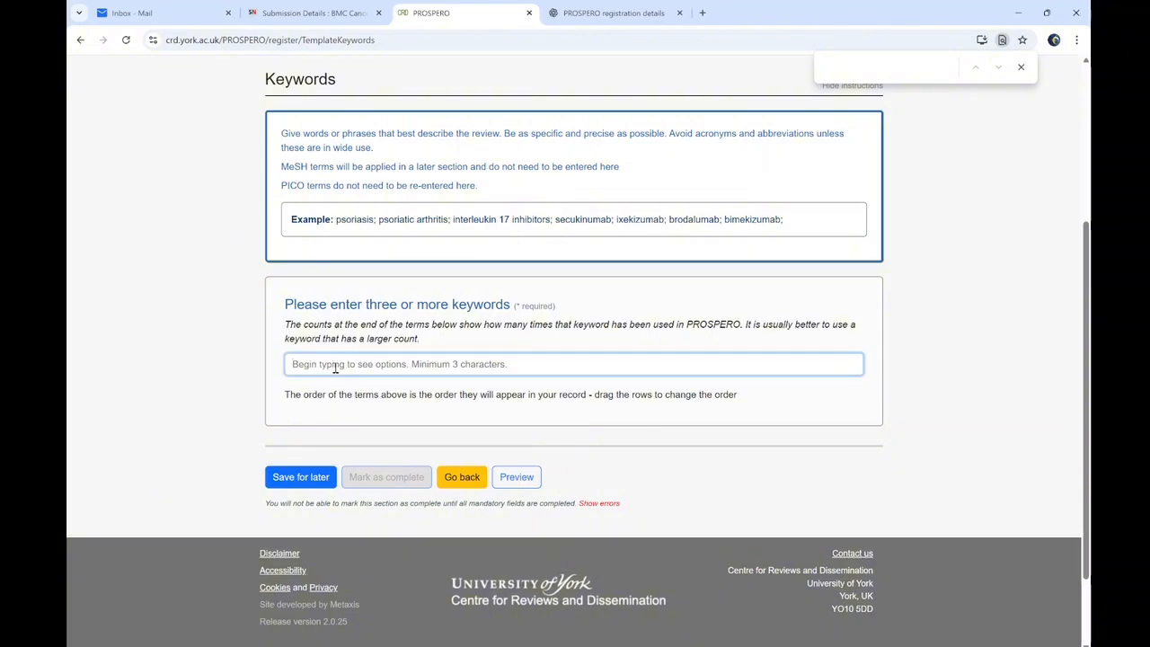
pyautogui.write('prostate')
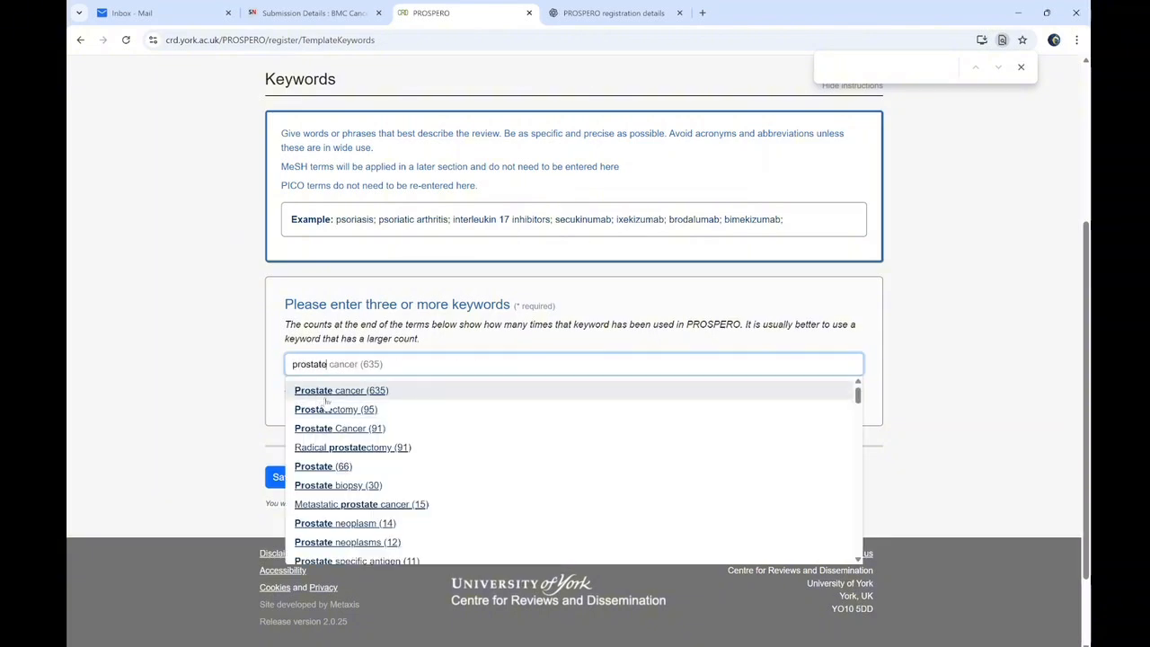
pyautogui.click(306, 390)
pyautogui.write('prospe')
pyautogui.press('BackSpace')
pyautogui.press('BackSpace')
pyautogui.write('s')
pyautogui.press('BackSpace')
pyautogui.write('tate')
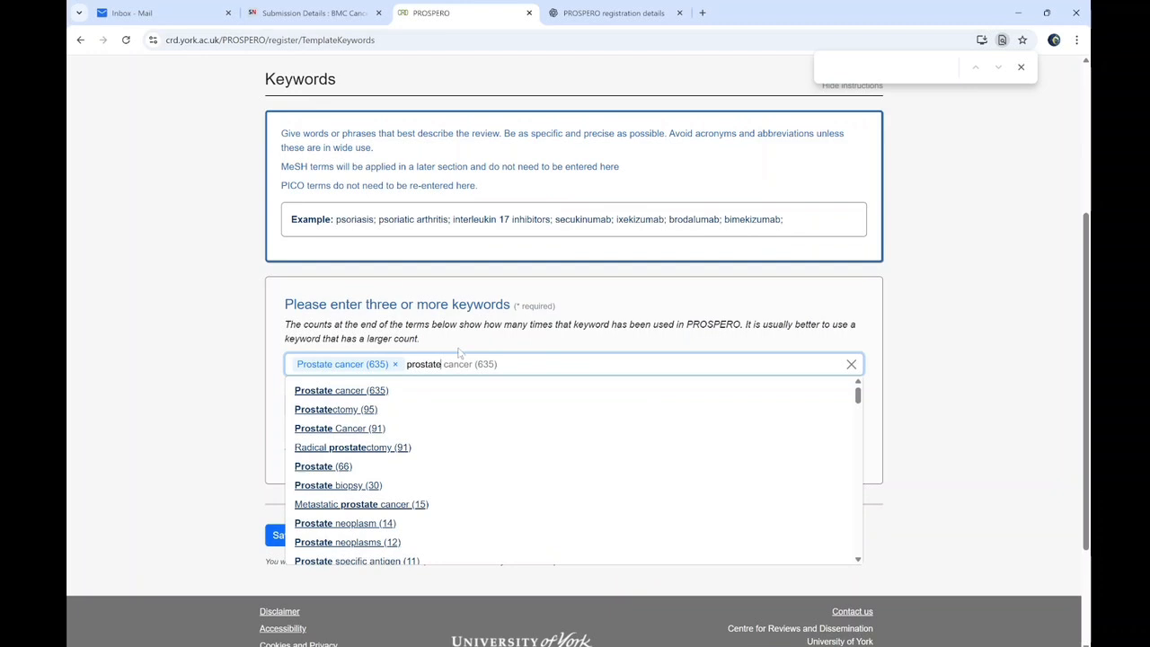
pyautogui.click(365, 466)
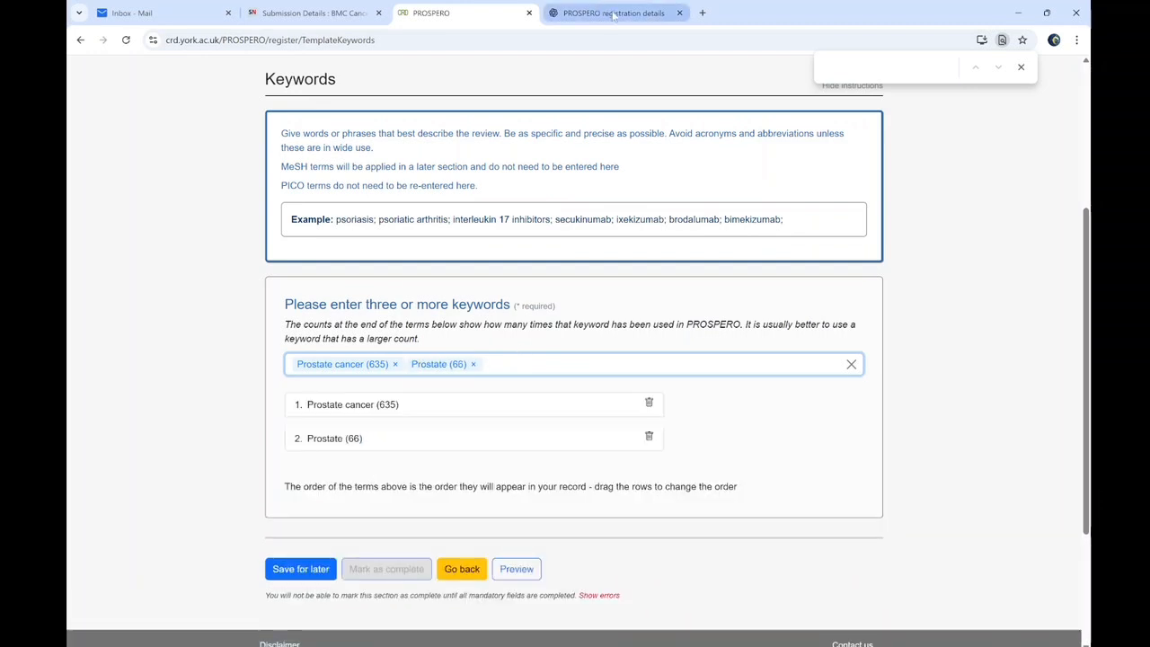
# Add Risk factors and Nigeria as keywords, checking the manuscript's keyword list
pyautogui.write('Risk ')
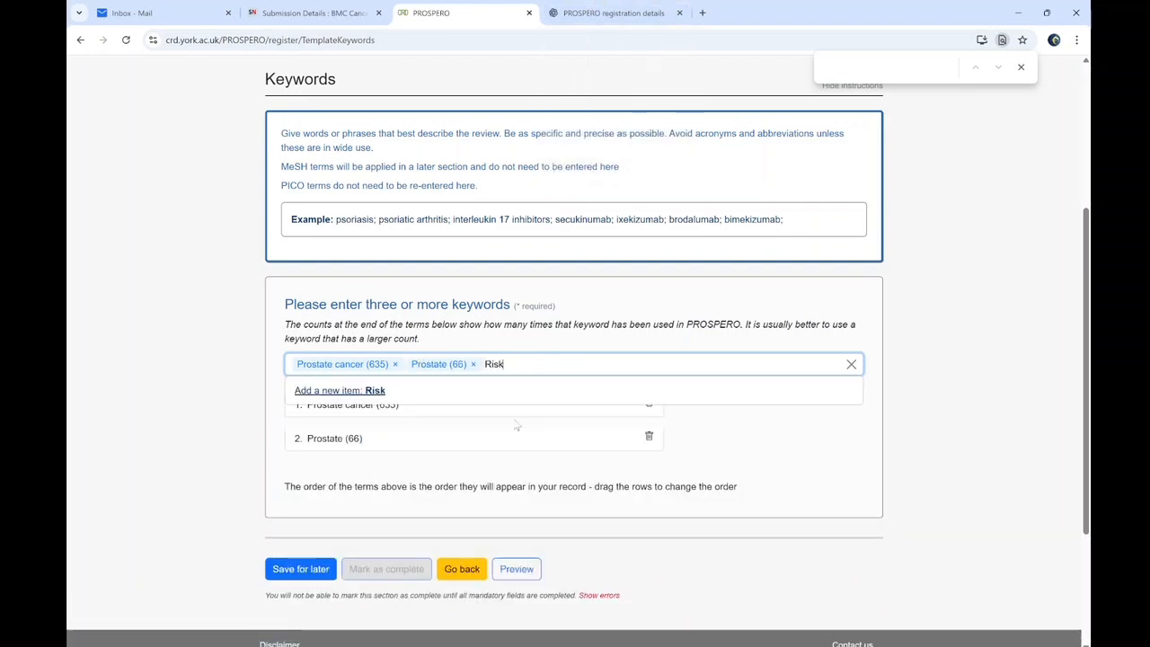
pyautogui.write('factors')
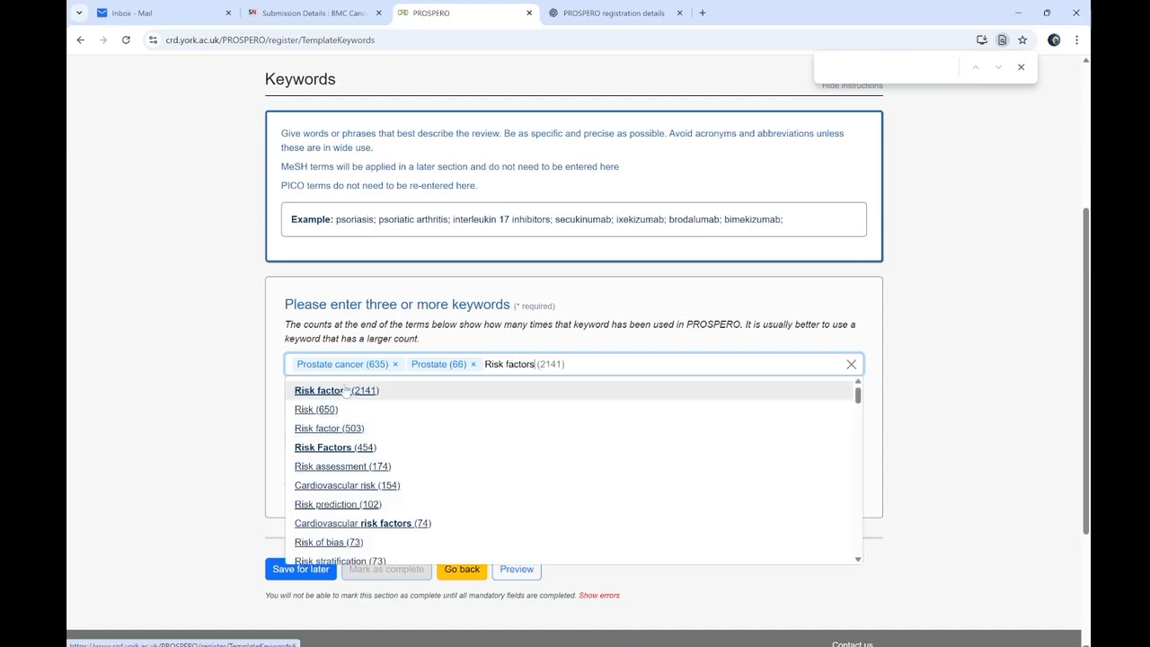
pyautogui.click(346, 390)
pyautogui.write('Nigeria')
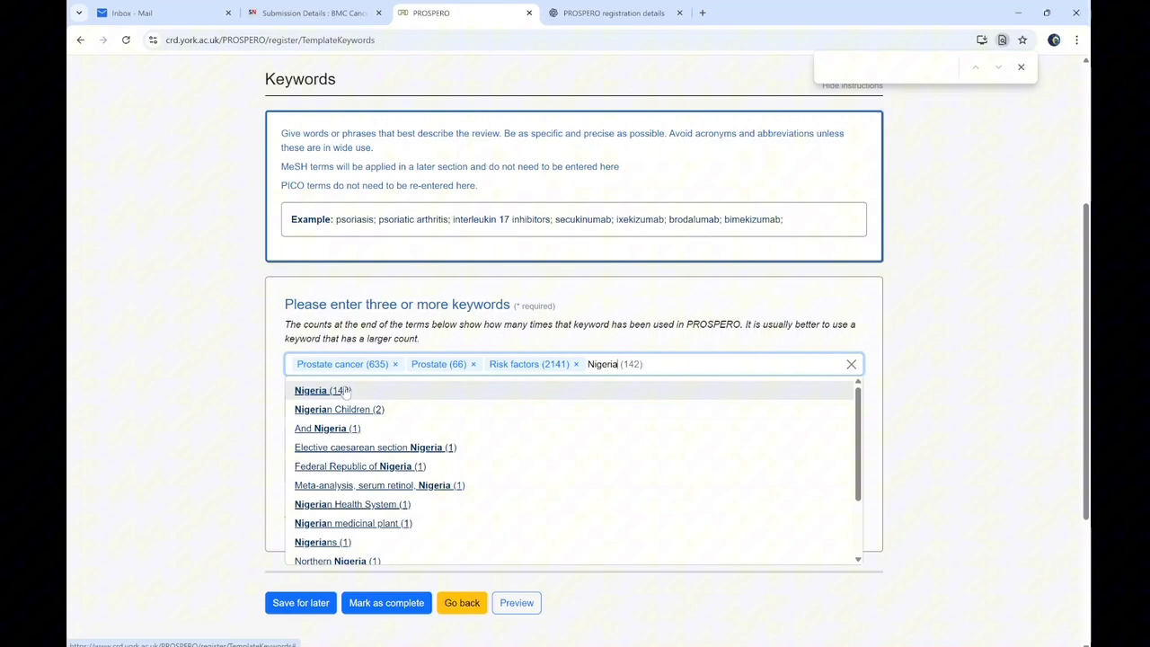
pyautogui.click(346, 391)
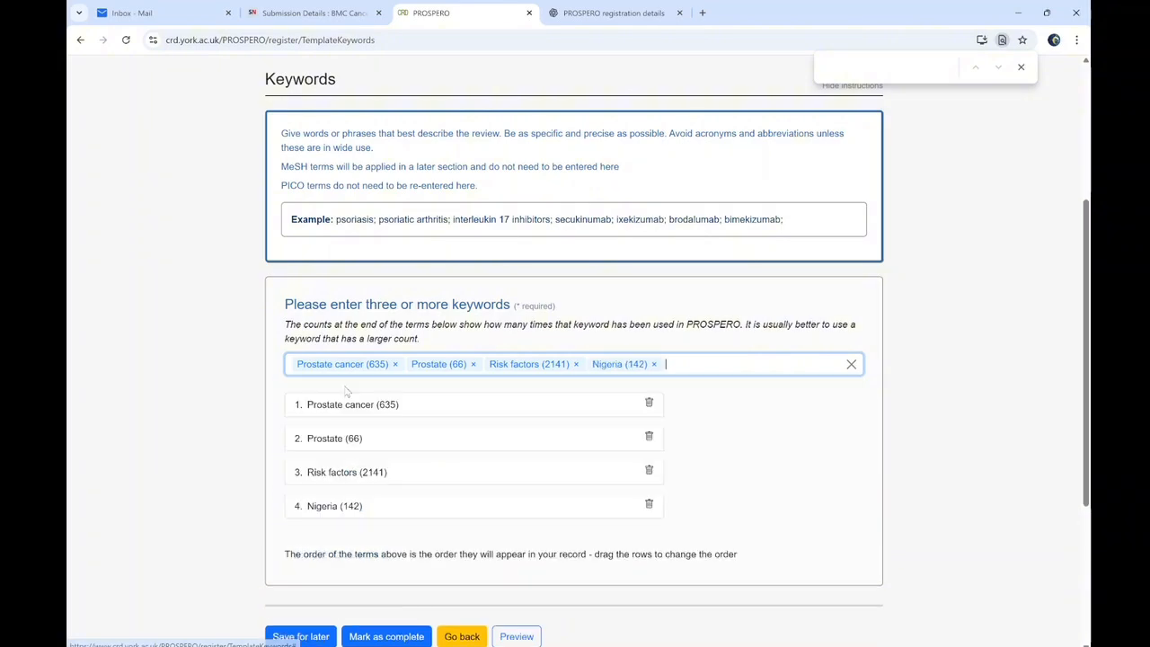
pyautogui.hotkey('alt', 'Tab')
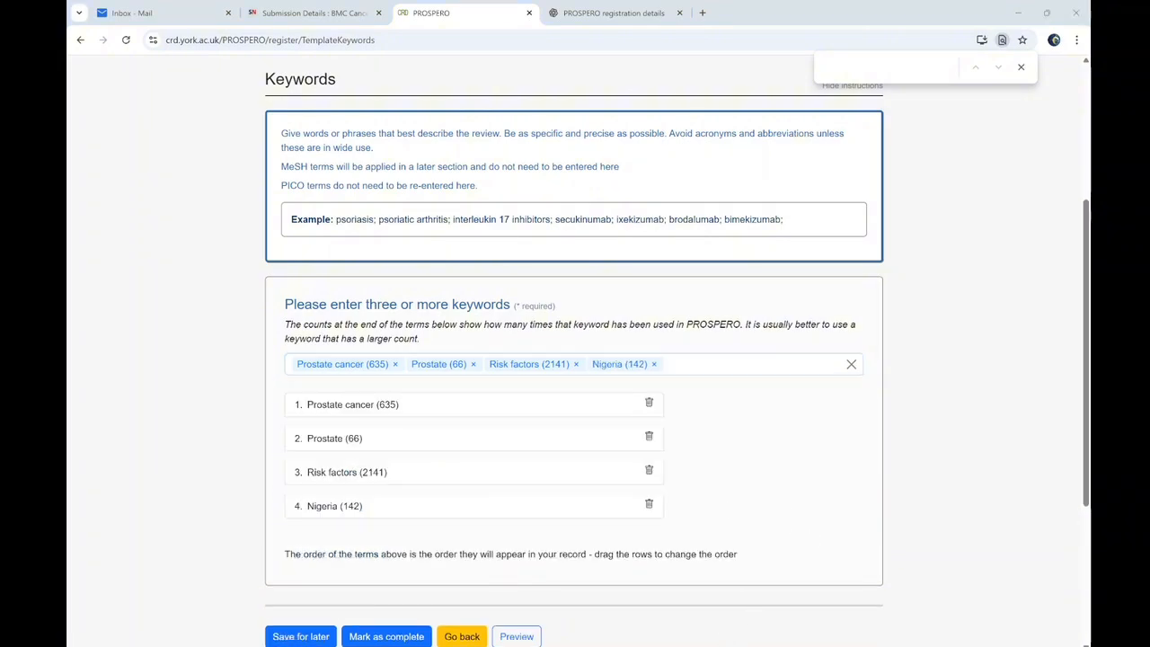
pyautogui.hotkey('alt', 'Tab')
# Add Meta-analysis and Public health as keywords and mark Keywords complete
pyautogui.write('m')
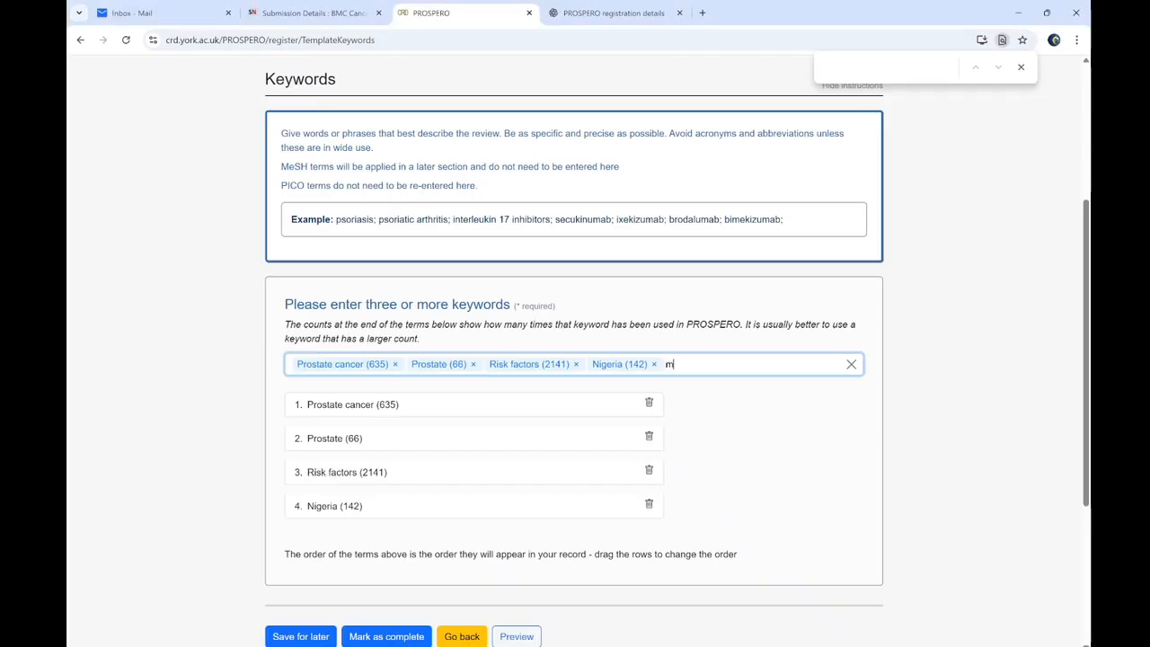
pyautogui.write('eta analysis')
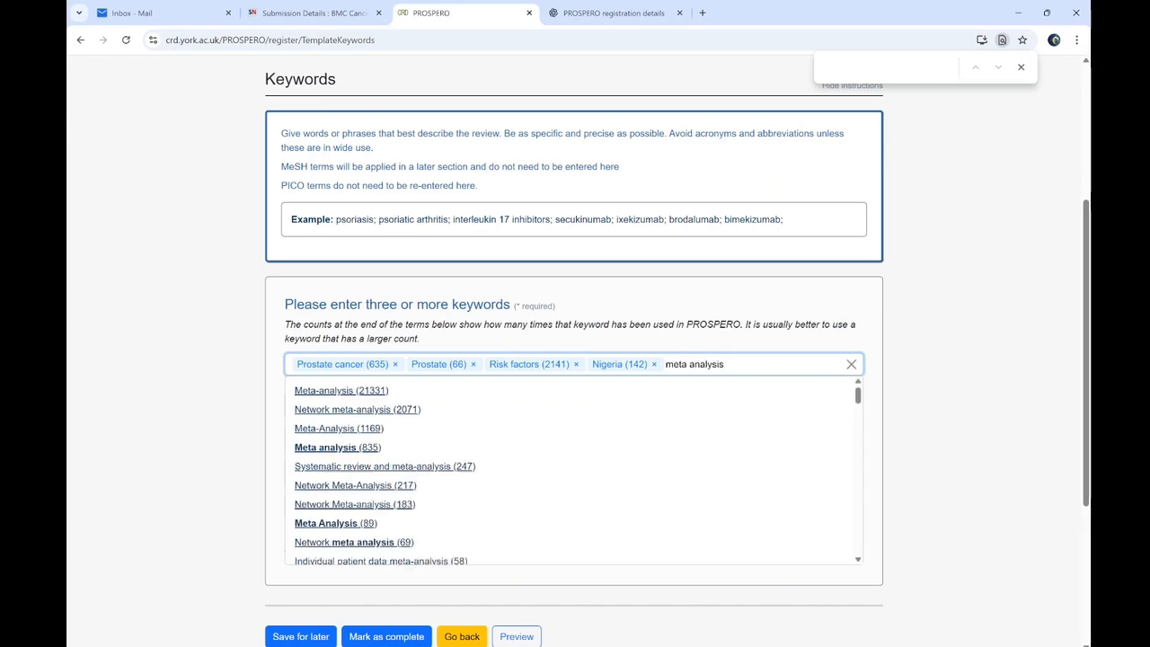
pyautogui.click(343, 398)
pyautogui.write('public health')
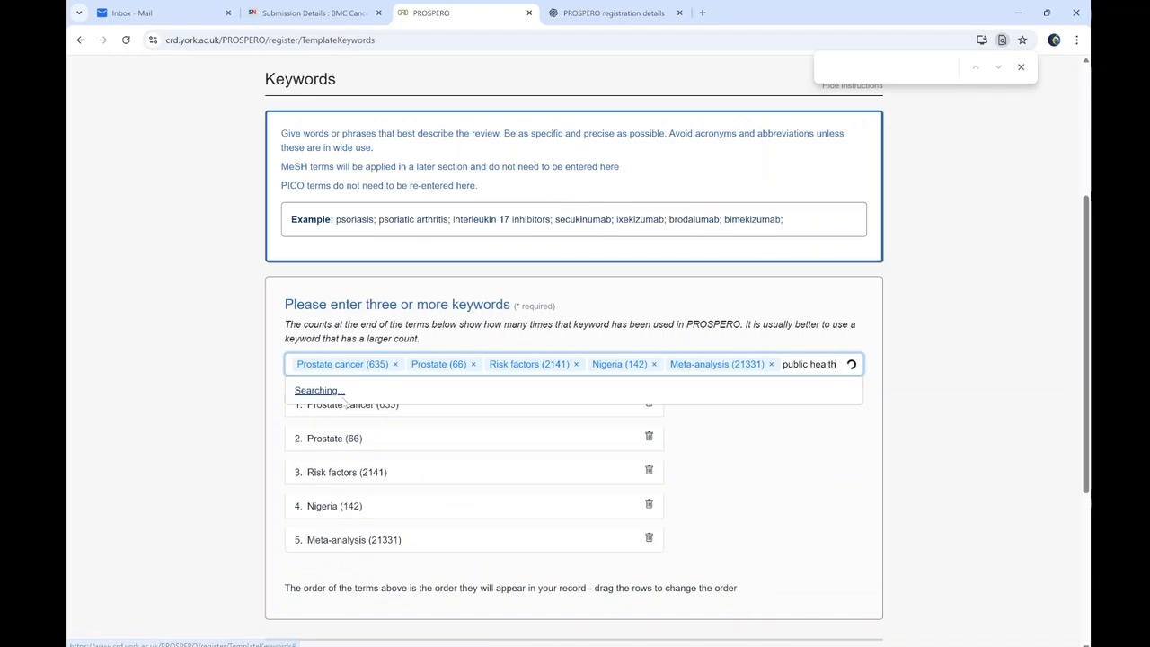
pyautogui.click(345, 398)
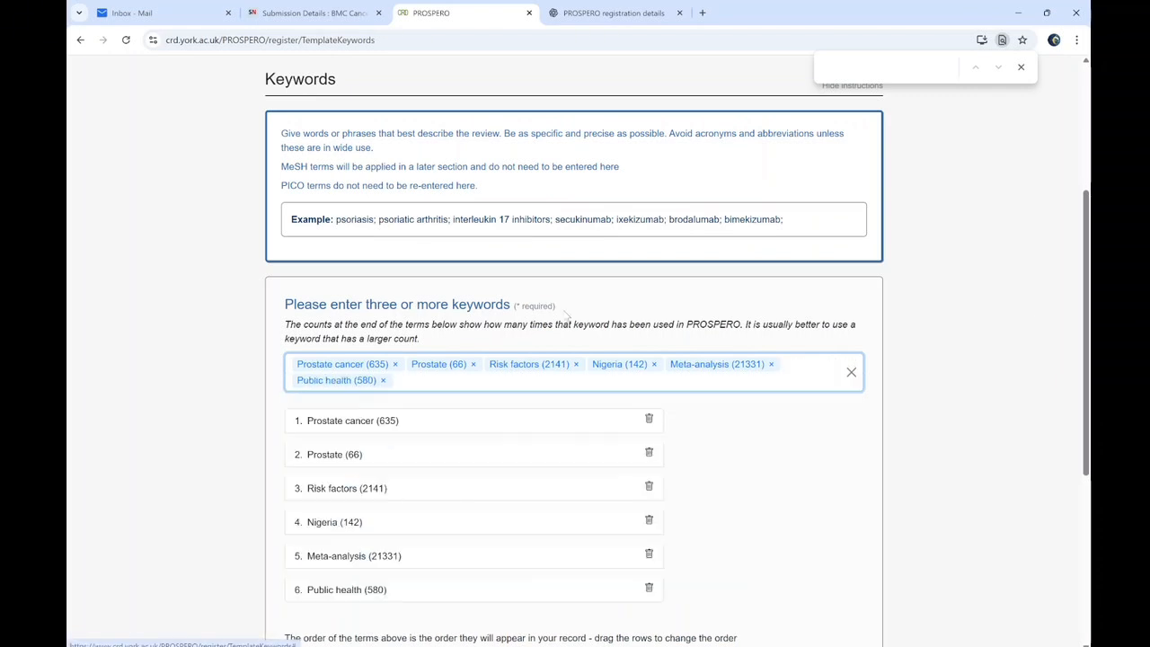
pyautogui.scroll(-5, 378, 364)
pyautogui.click(377, 373)
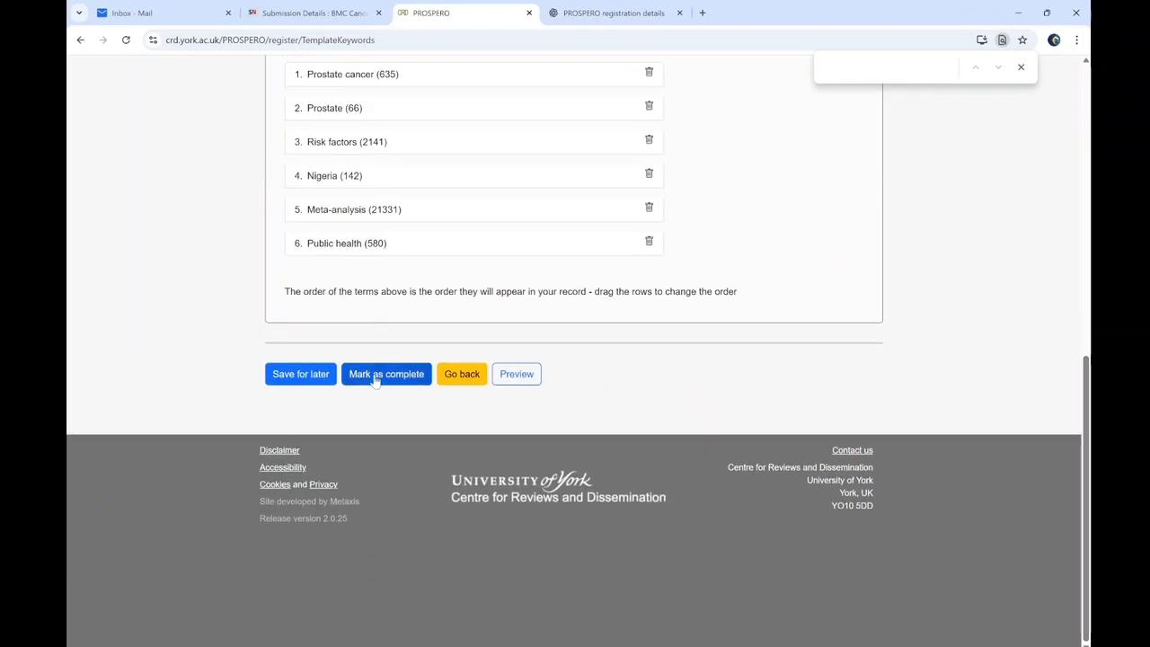
pyautogui.scroll(-2, 573, 360)
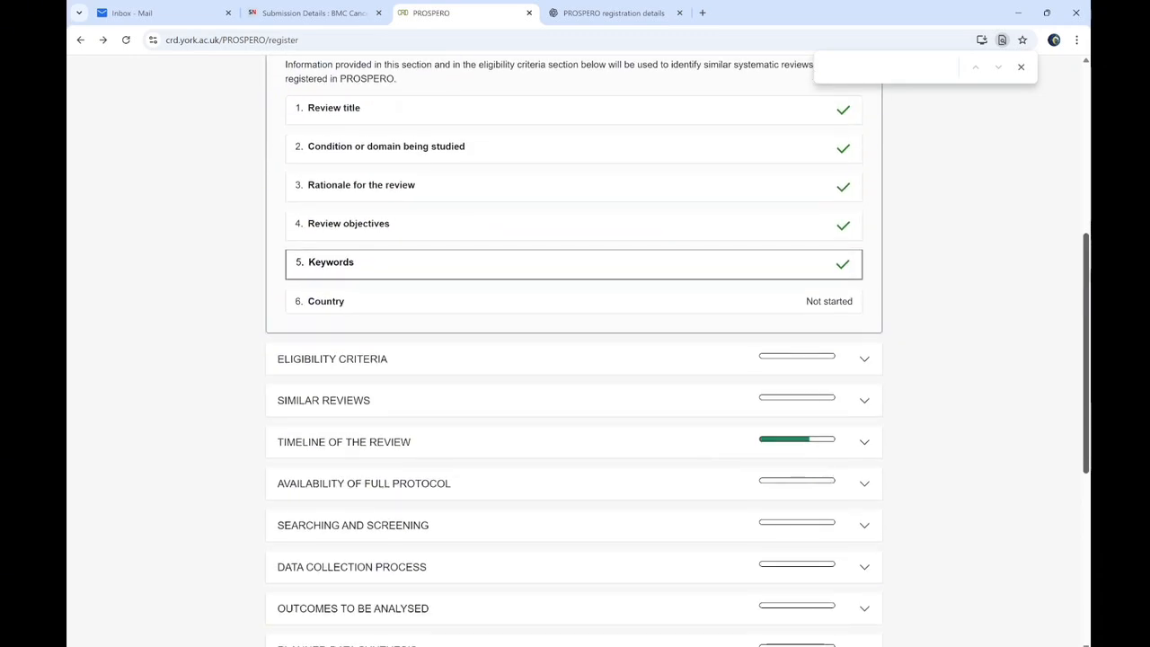
# Select Nigeria as the country in the Country section
pyautogui.scroll(2, 580, 303)
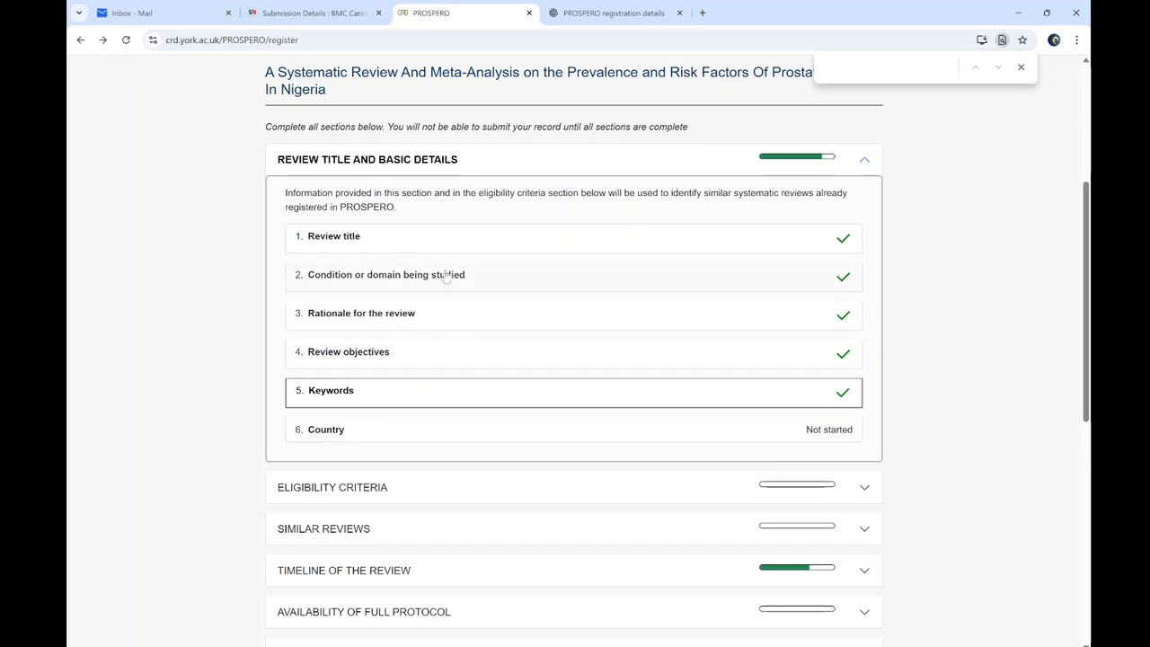
pyautogui.click(337, 431)
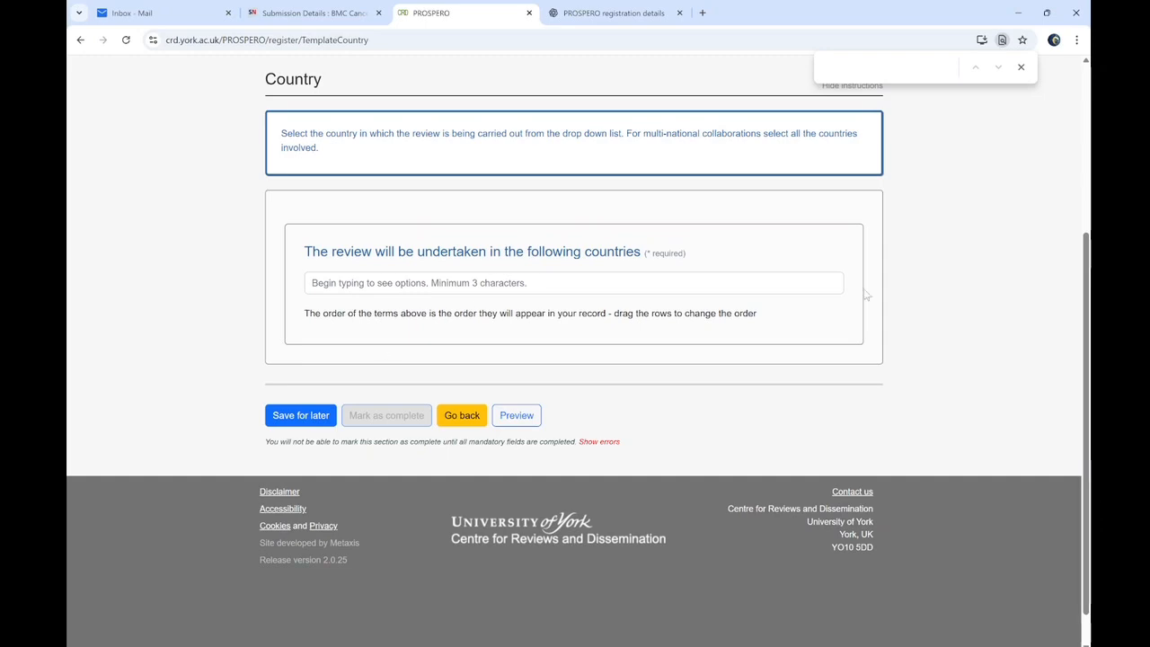
pyautogui.scroll(1, 1085, 287)
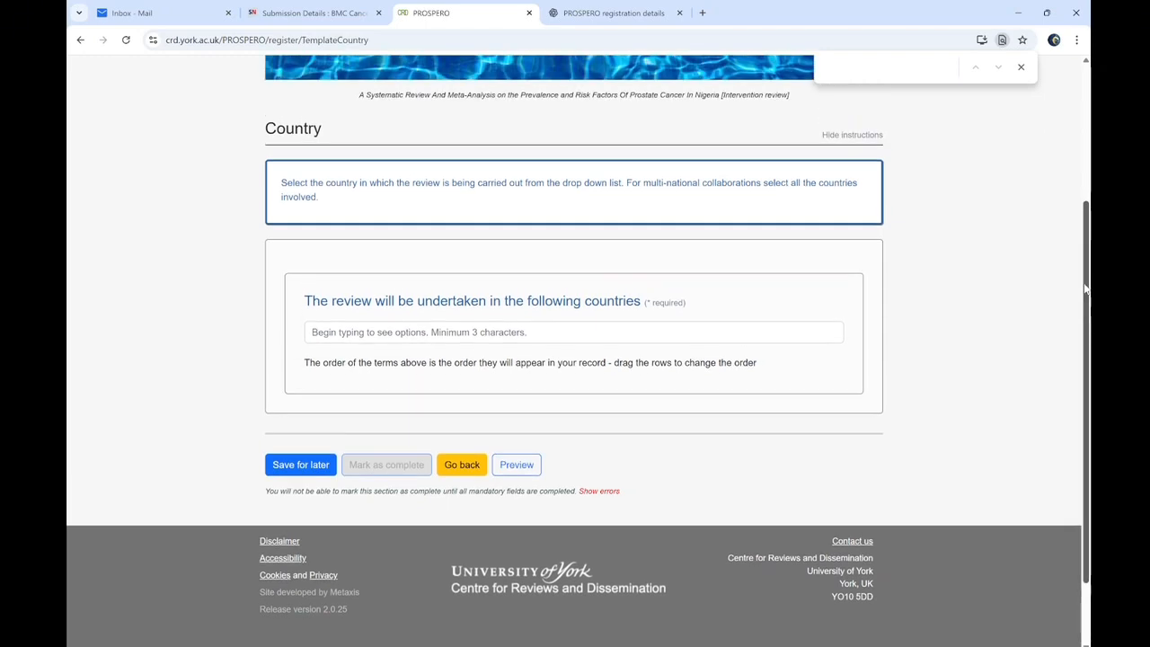
pyautogui.scroll(4, 1086, 287)
pyautogui.scroll(-3, 391, 442)
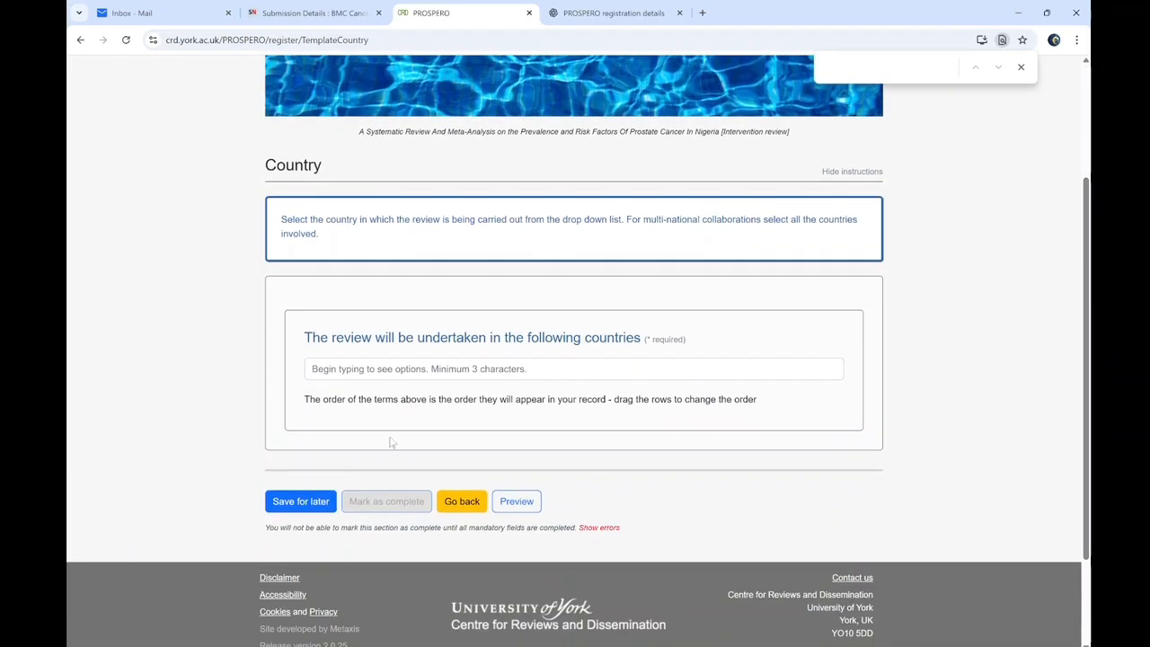
pyautogui.click(390, 367)
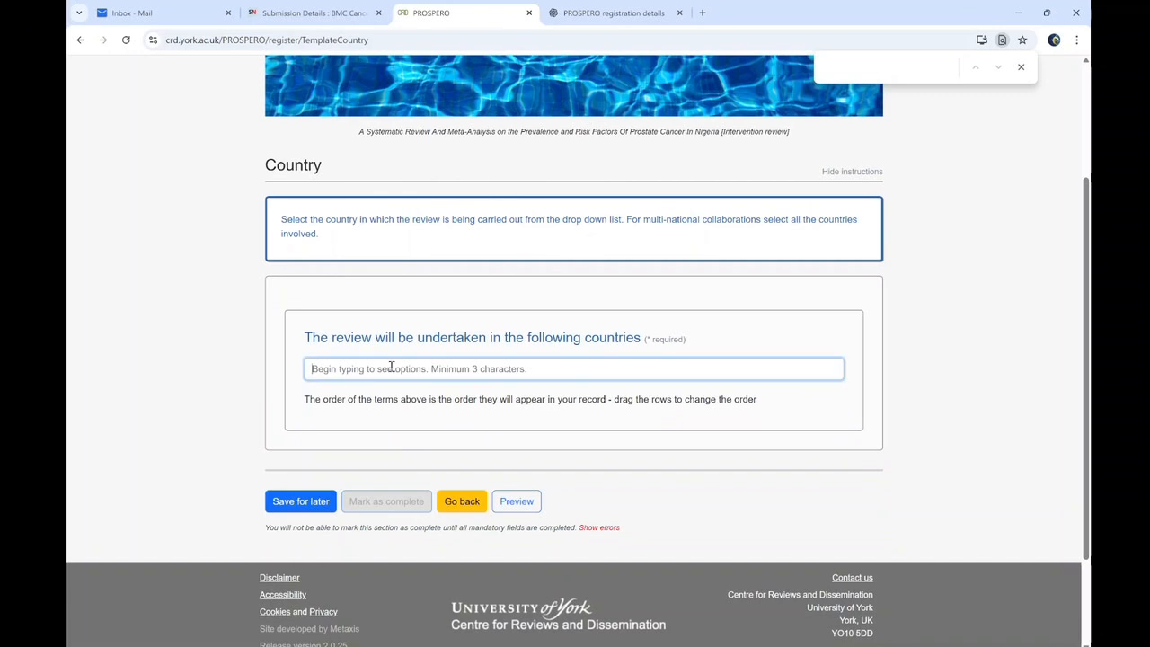
pyautogui.write('Nigeria')
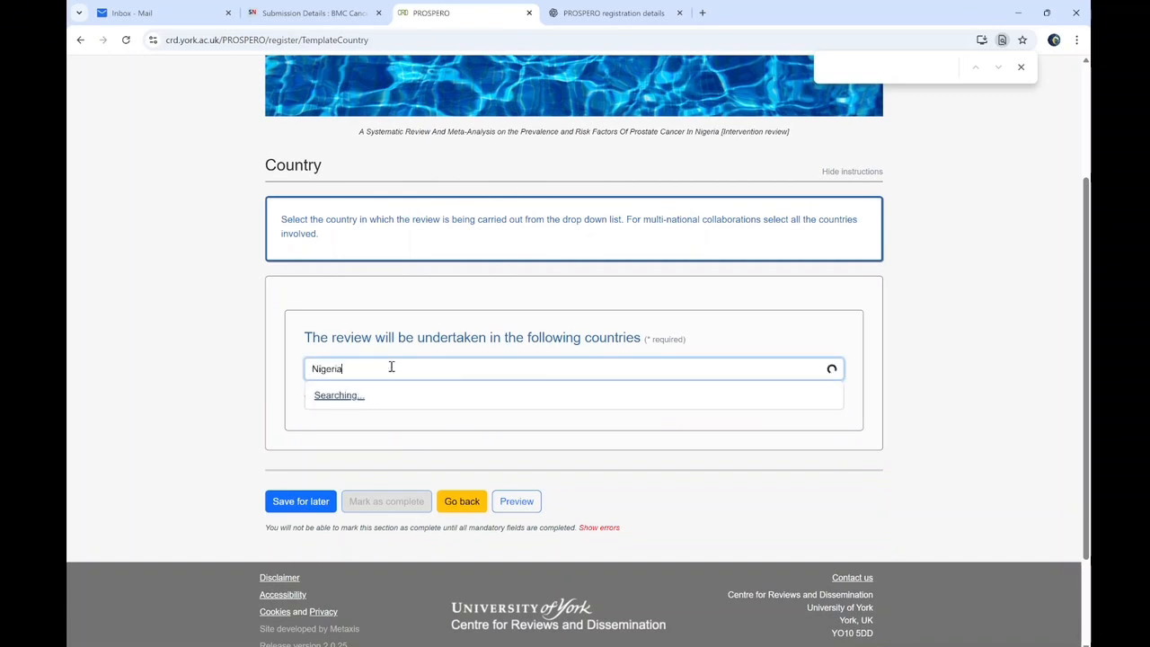
pyautogui.click(352, 403)
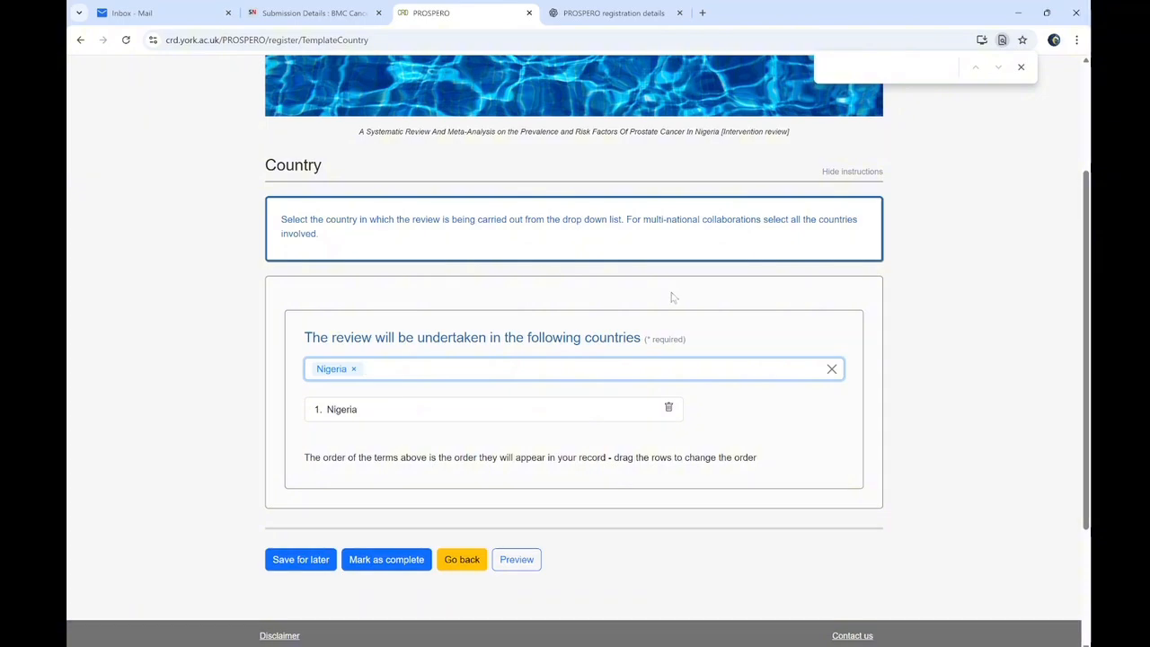
pyautogui.click(720, 645)
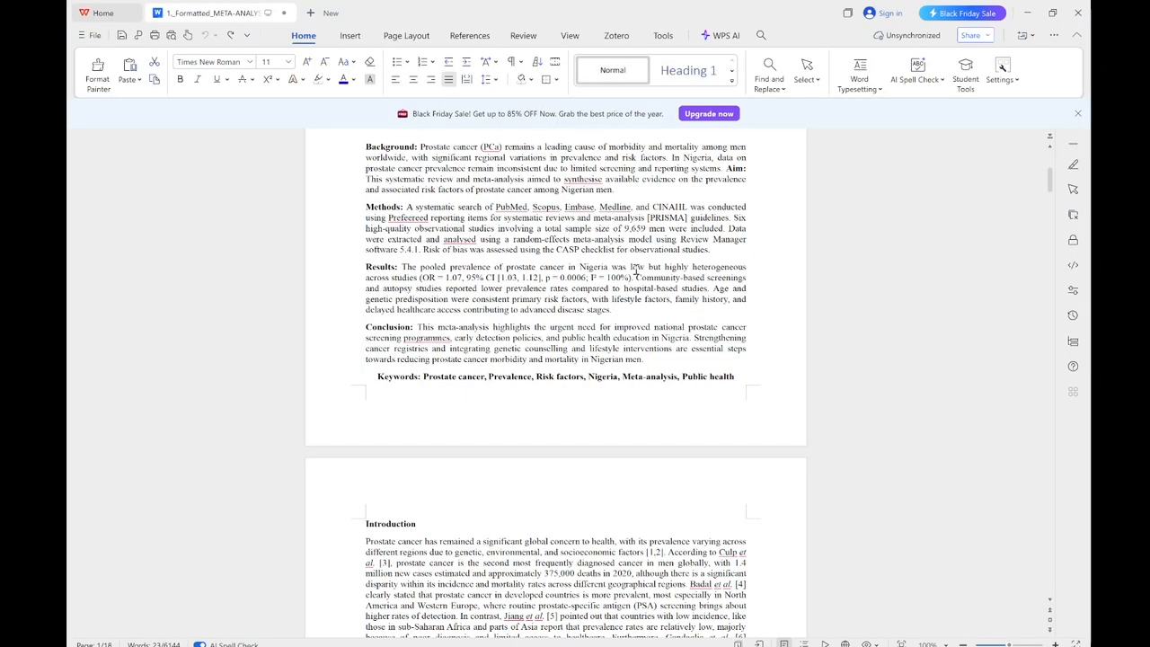
# Check the manuscript's title page, then minimise WPS Writer to reach the Population form
pyautogui.scroll(5, 416, 269)
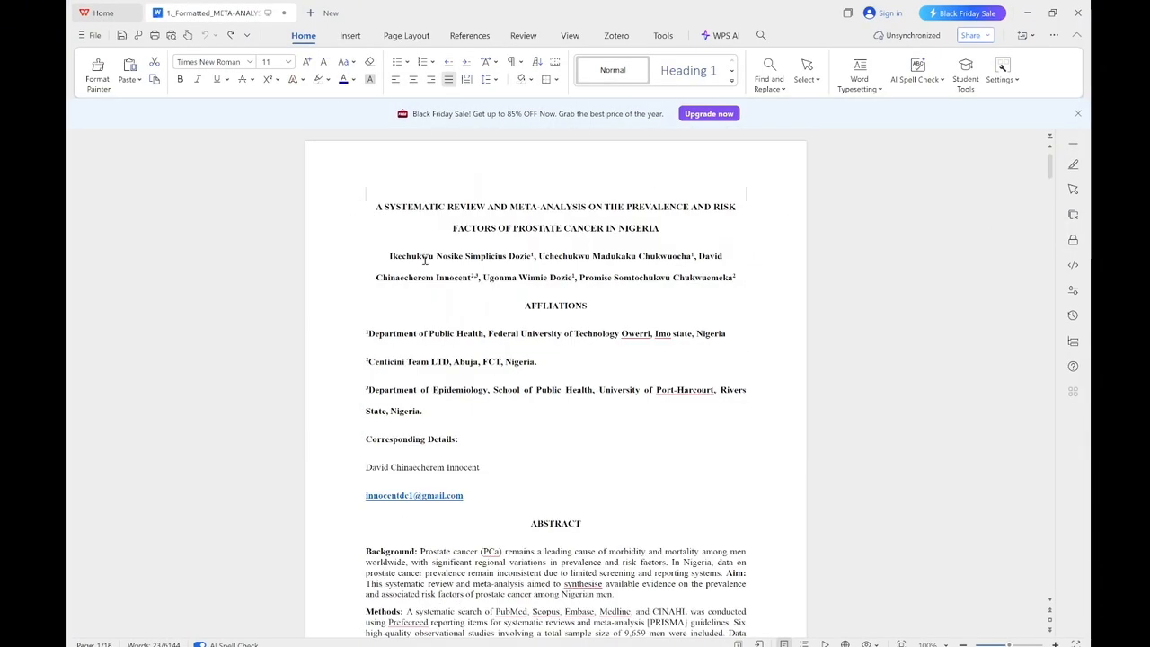
pyautogui.click(1028, 13)
pyautogui.moveTo(1086, 321); pyautogui.dragTo(1087, 265)
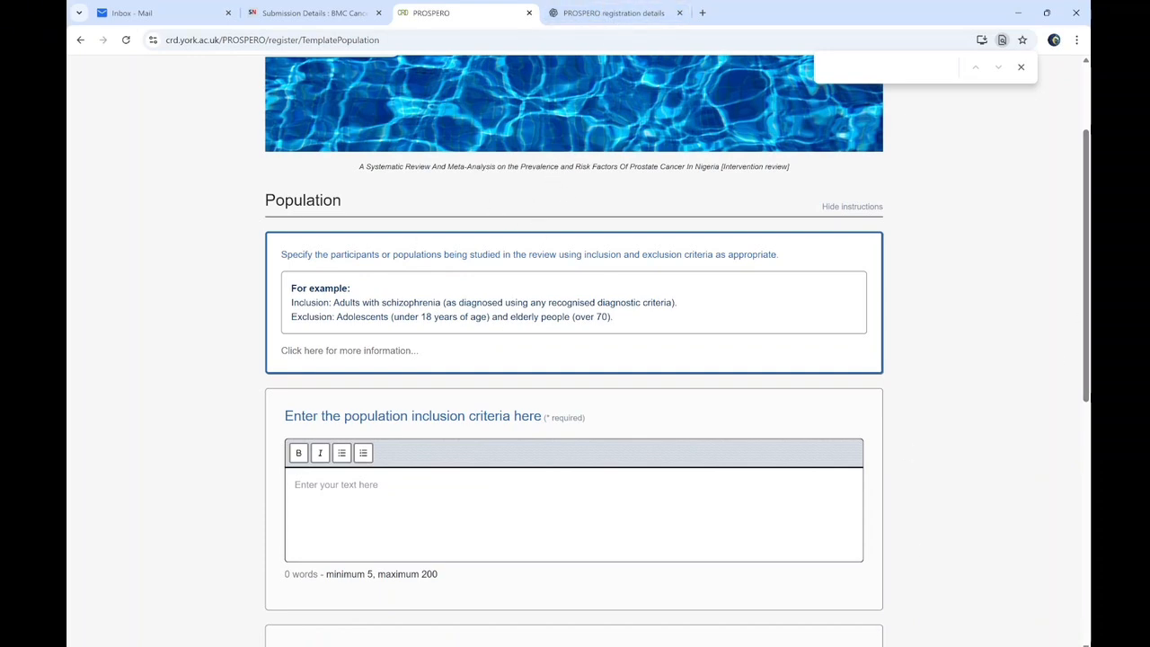
# Snip the empty Population inclusion and exclusion criteria fields of the PROSPERO form
pyautogui.hotkey('alt', 'Tab')
pyautogui.click(298, 34)
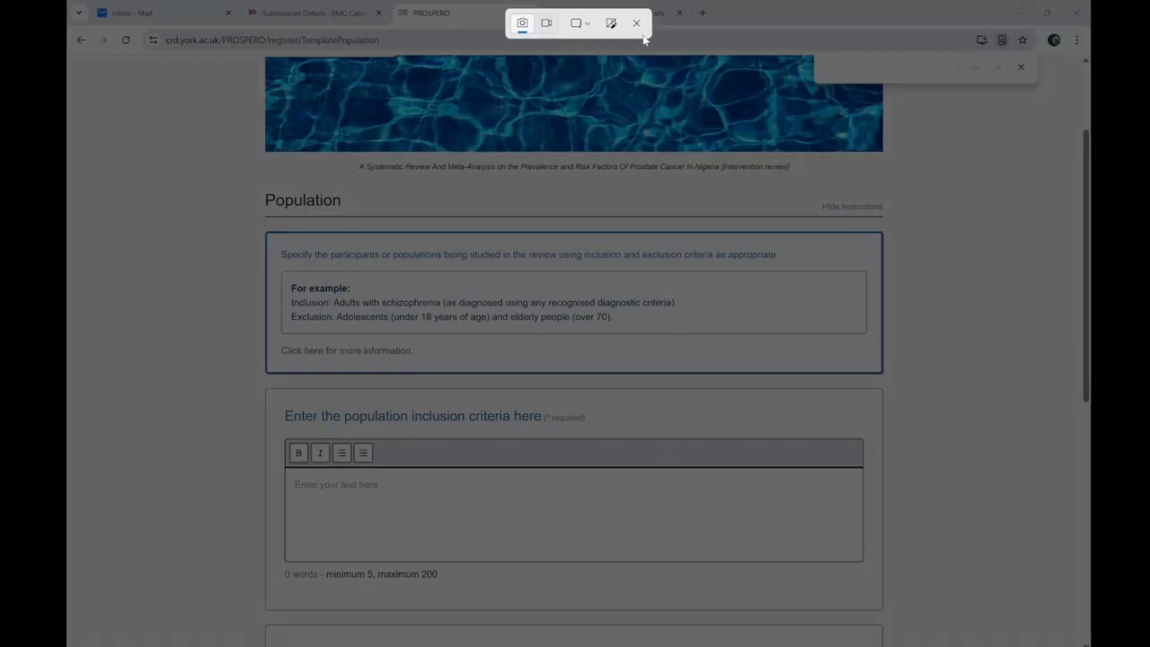
pyautogui.click(636, 23)
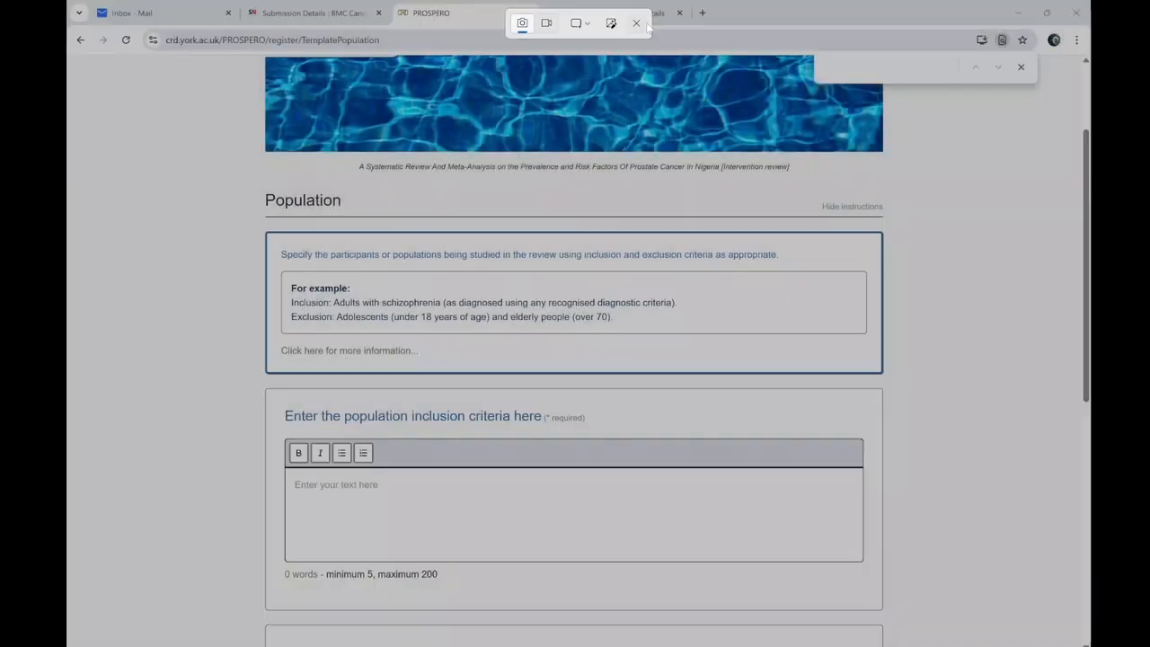
pyautogui.scroll(-3, 576, 360)
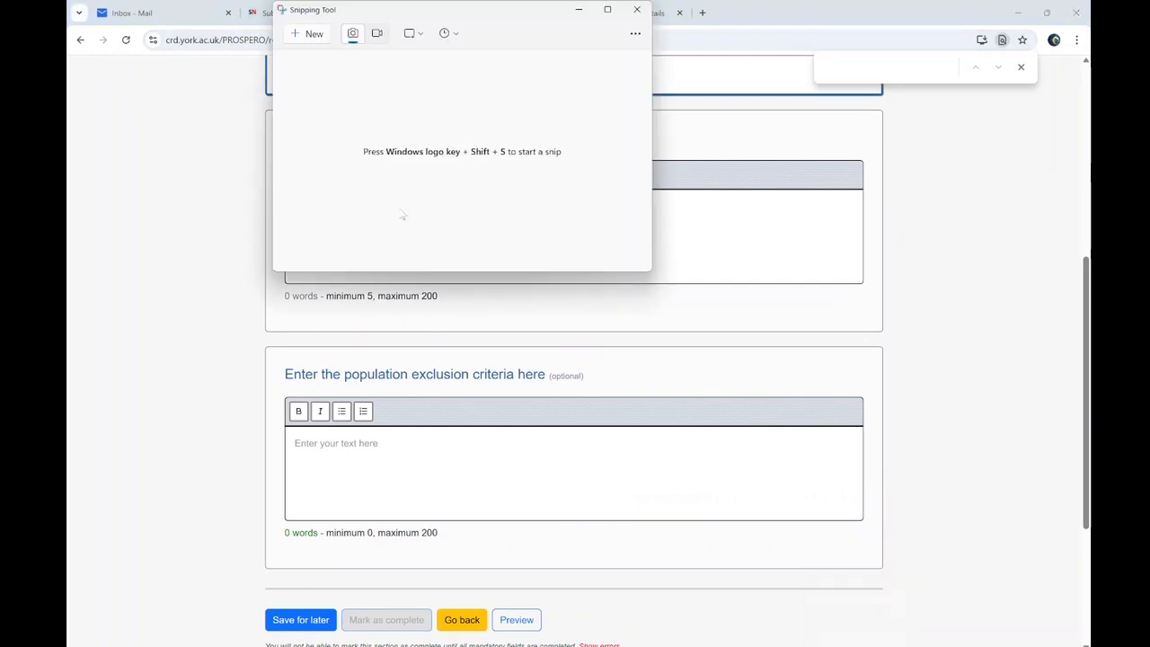
pyautogui.click(308, 34)
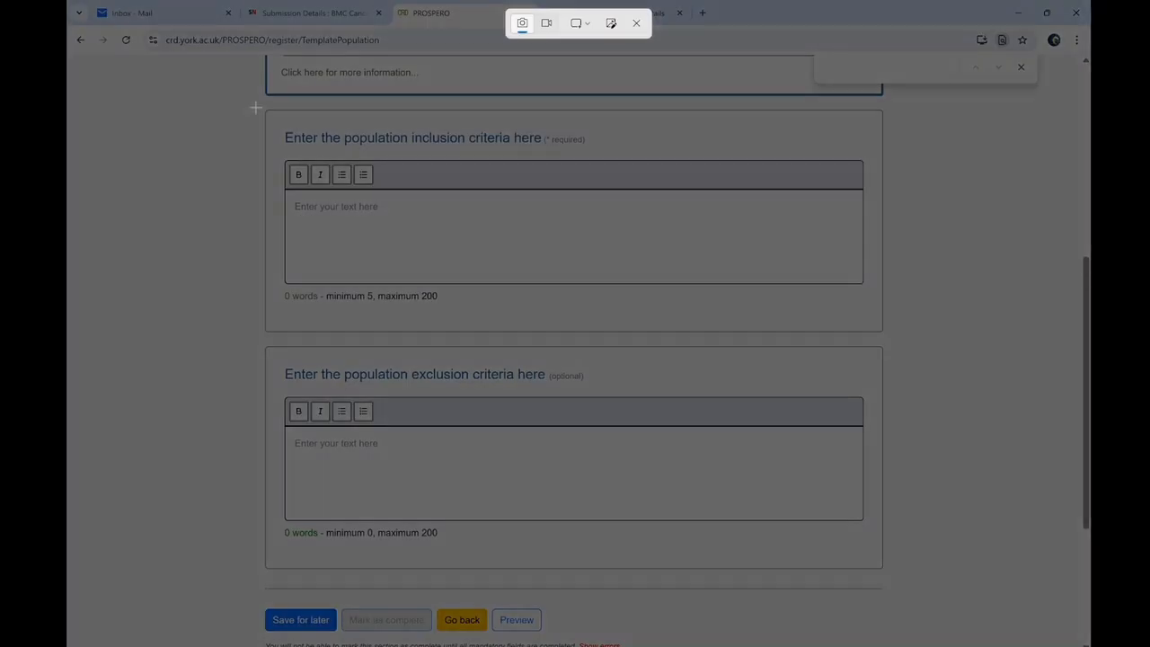
pyautogui.moveTo(256, 107); pyautogui.dragTo(931, 601)
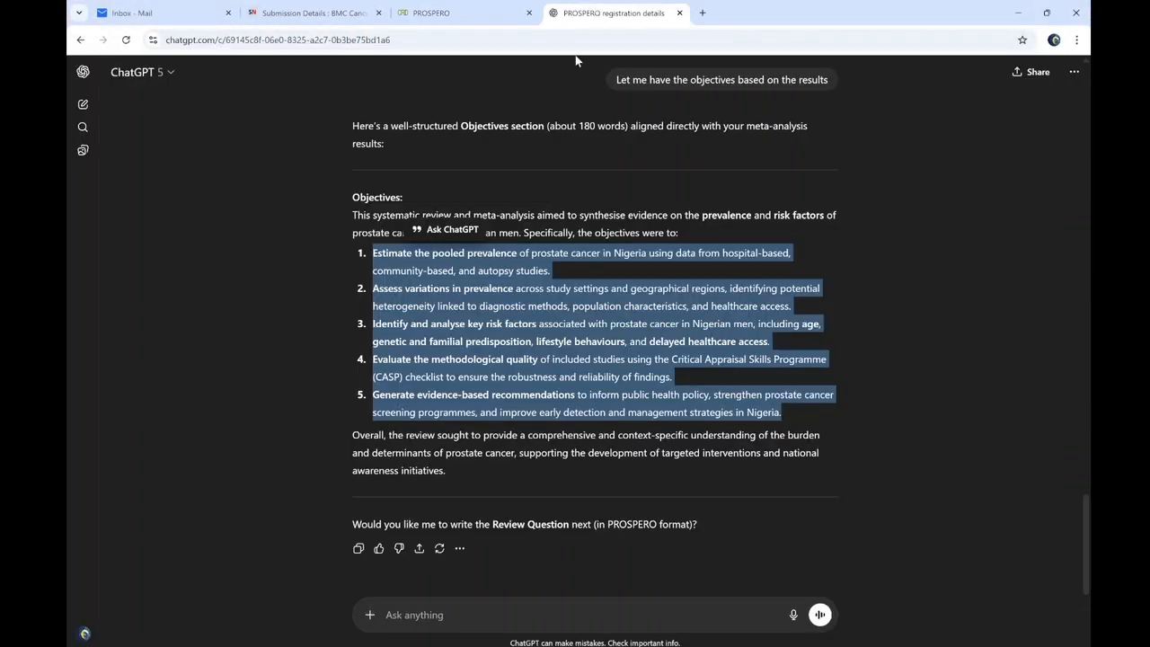
# Send ChatGPT the Population criteria snip with the request 'Fill this for me'
pyautogui.click(427, 639)
pyautogui.hotkey('ctrl', 'v')
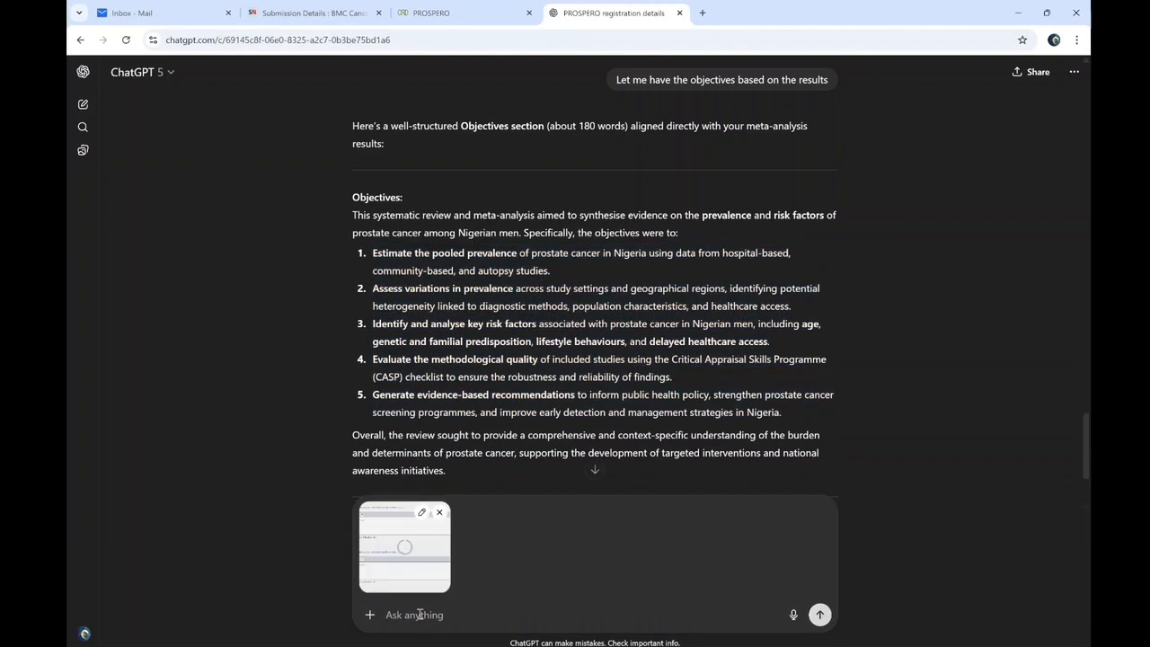
pyautogui.write('Fill this for me')
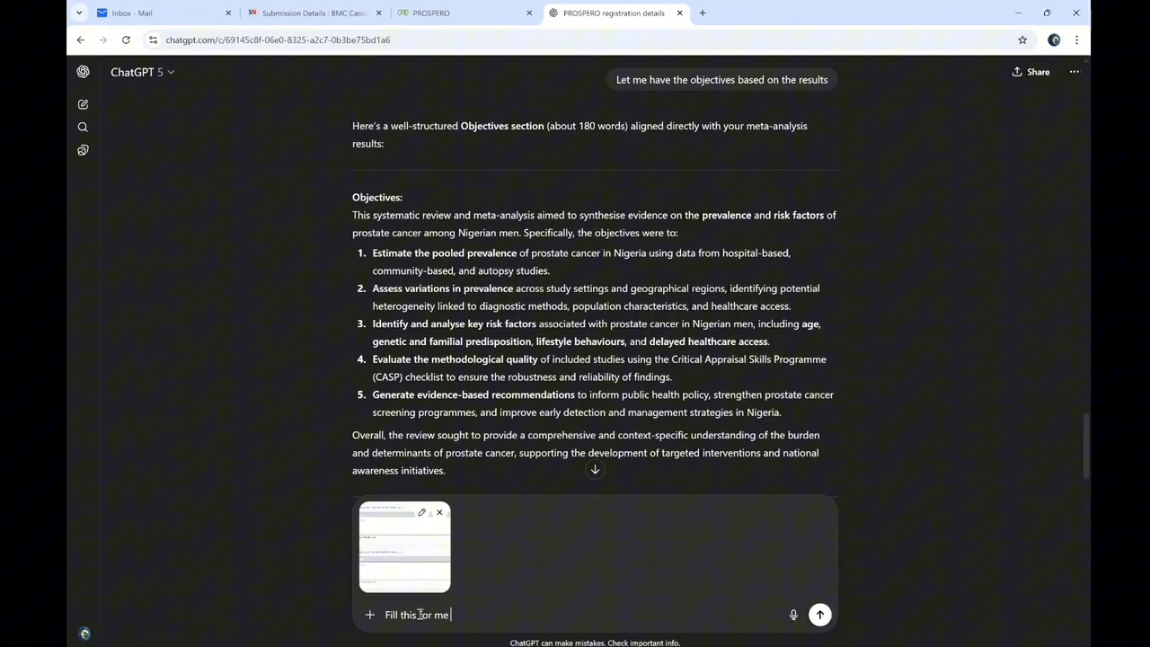
pyautogui.press('Return')
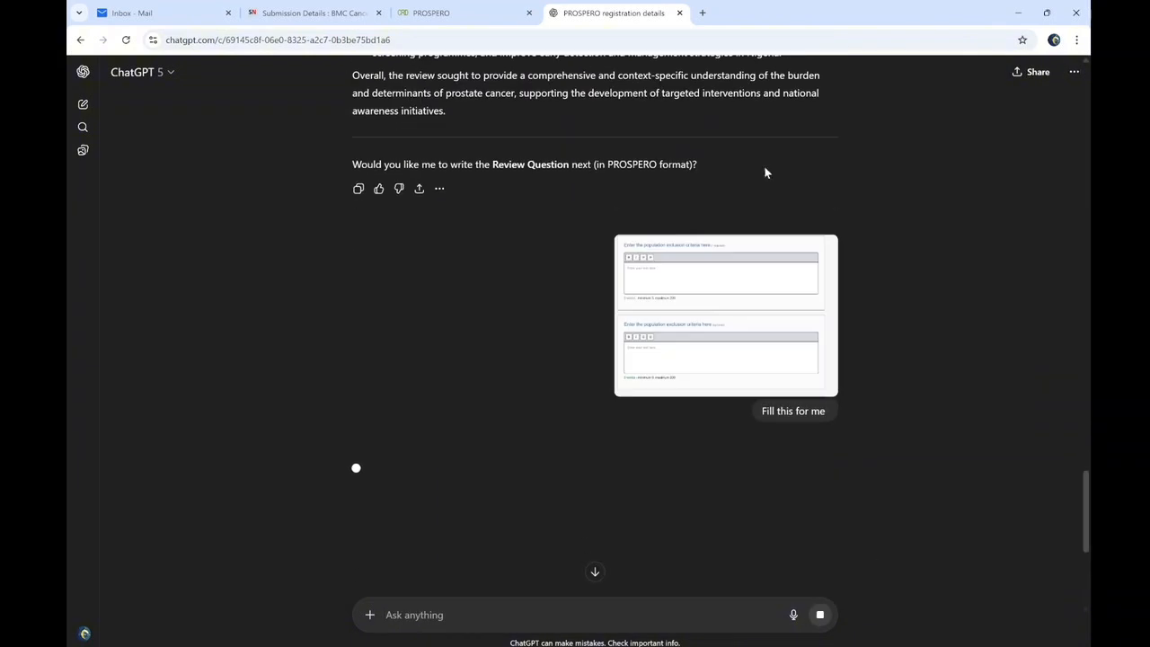
pyautogui.click(449, 13)
pyautogui.scroll(-2, 366, 265)
pyautogui.scroll(3, 366, 265)
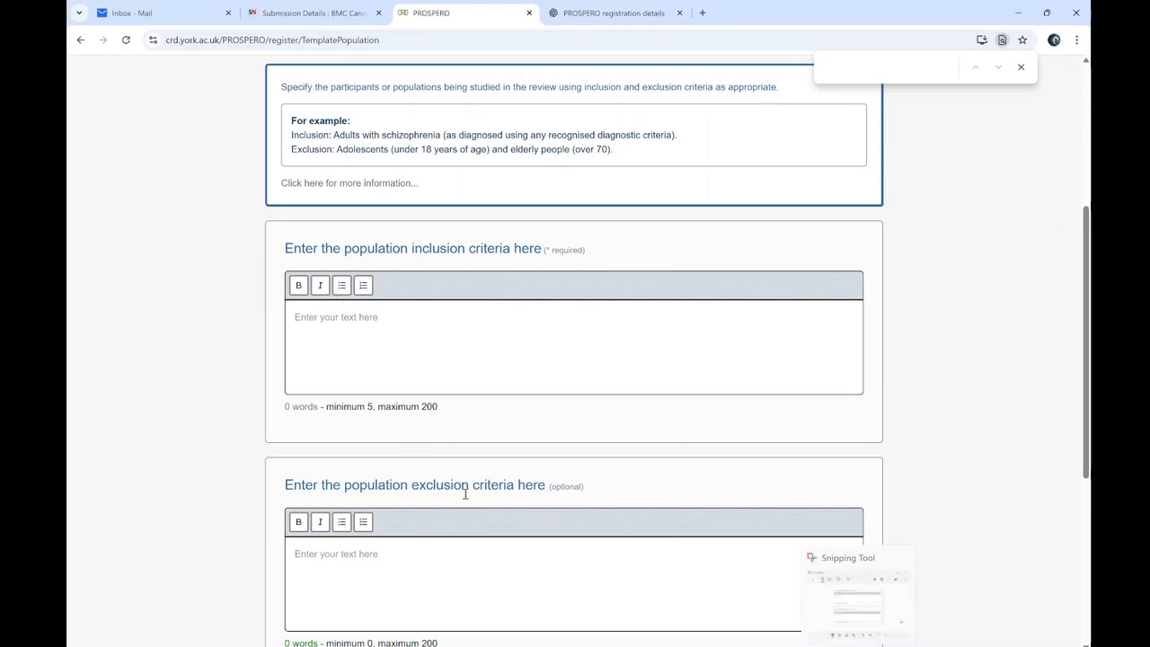
# Start typing the inclusion criteria by hand as 'Male adults aged 45 and abo…'
pyautogui.click(329, 317)
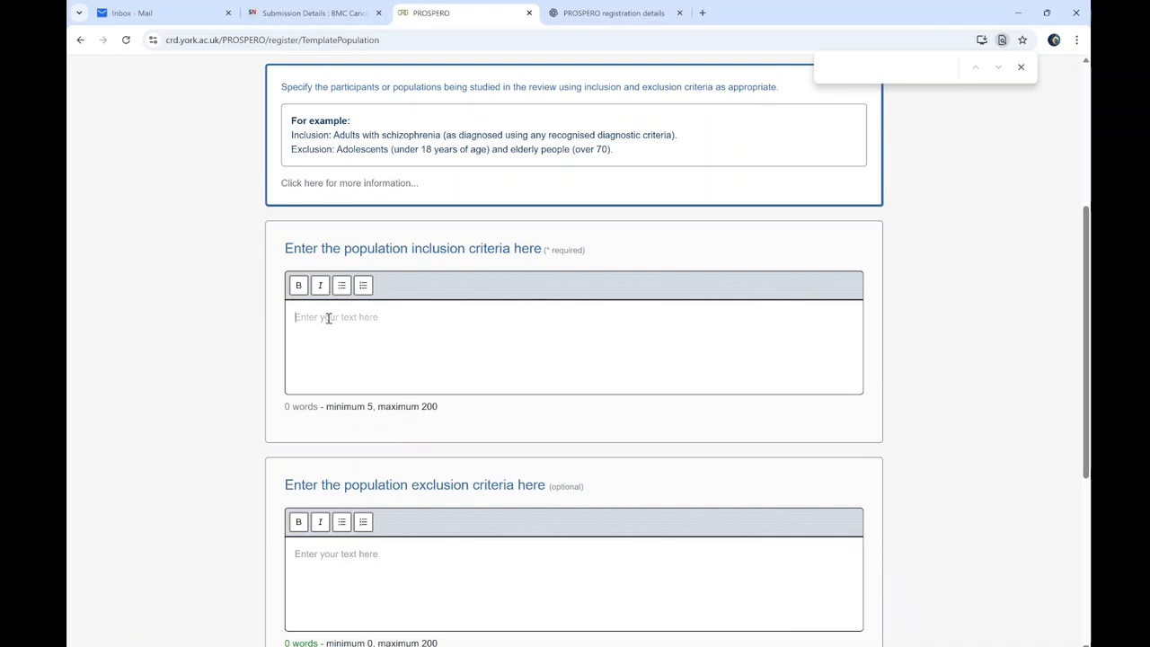
pyautogui.write('Adults aged 4')
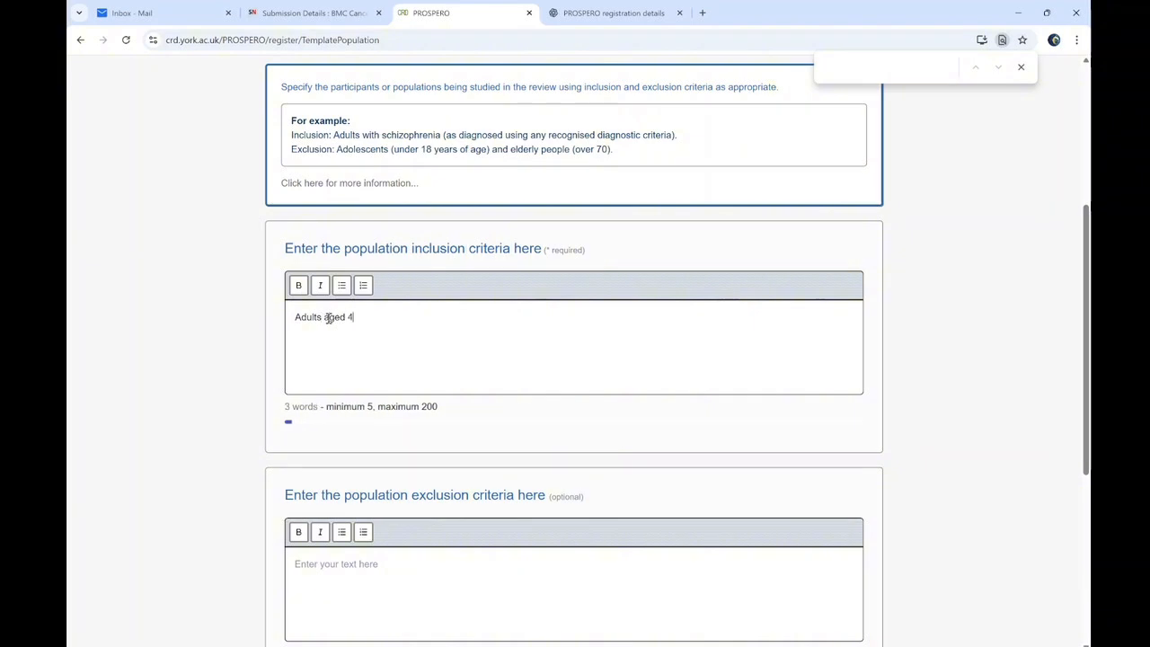
pyautogui.write('5 and above')
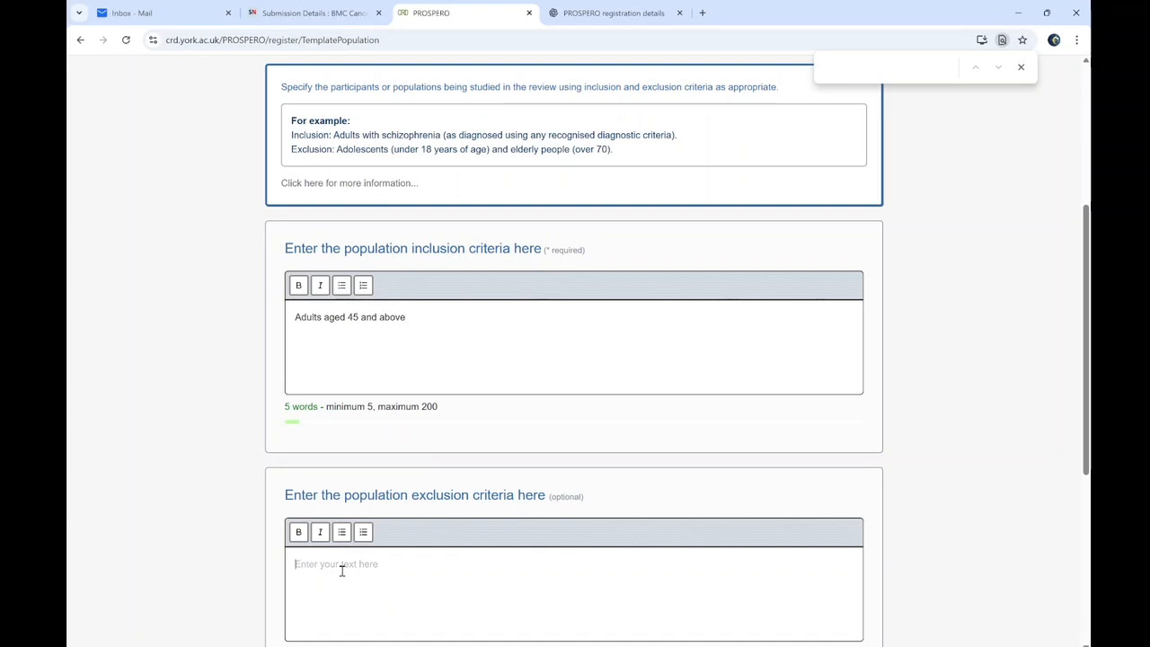
pyautogui.tripleClick(380, 339)
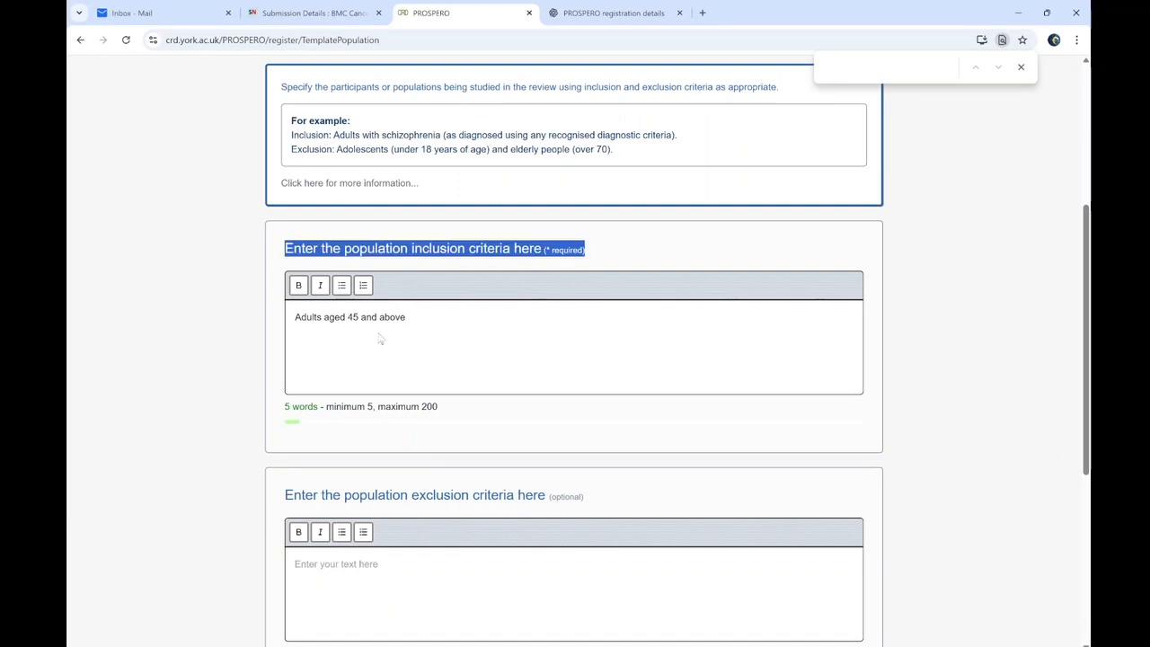
pyautogui.tripleClick(376, 321)
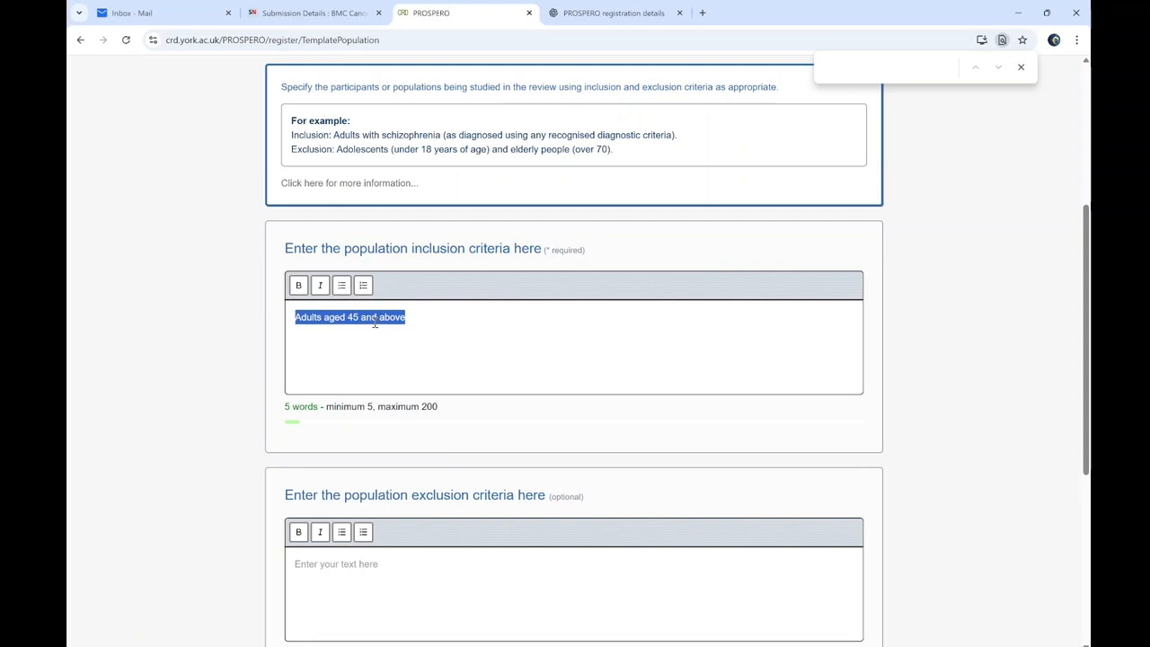
pyautogui.click(302, 322)
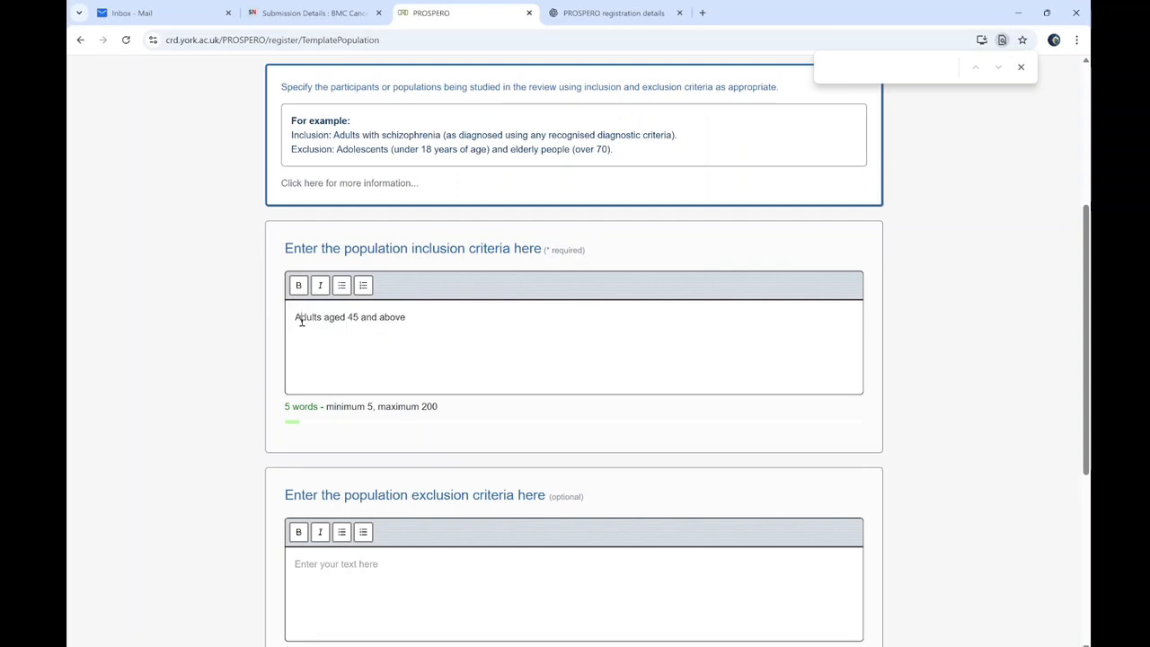
pyautogui.write('Make')
pyautogui.press('BackSpace')
pyautogui.press('BackSpace')
pyautogui.write('le')
pyautogui.press('Delete')
pyautogui.write('a')
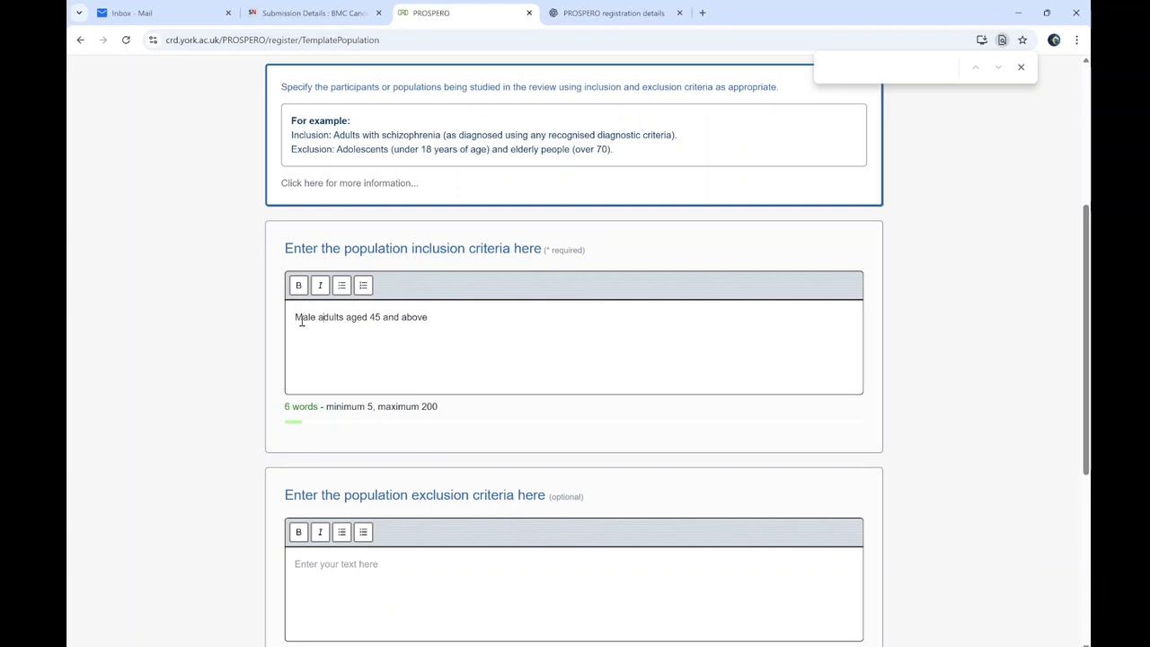
# Replace the typed inclusion criteria with ChatGPT's suggested inclusion text
pyautogui.click(614, 13)
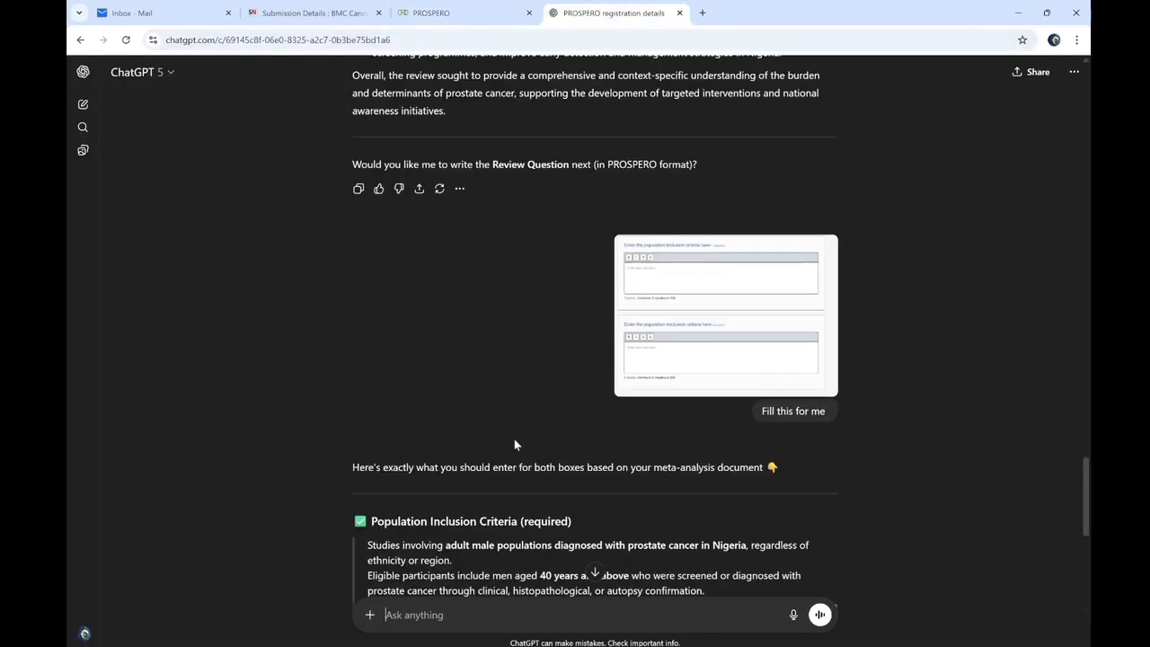
pyautogui.scroll(-3, 1070, 433)
pyautogui.moveTo(370, 407); pyautogui.dragTo(779, 529)
pyautogui.hotkey('ctrl', 'c')
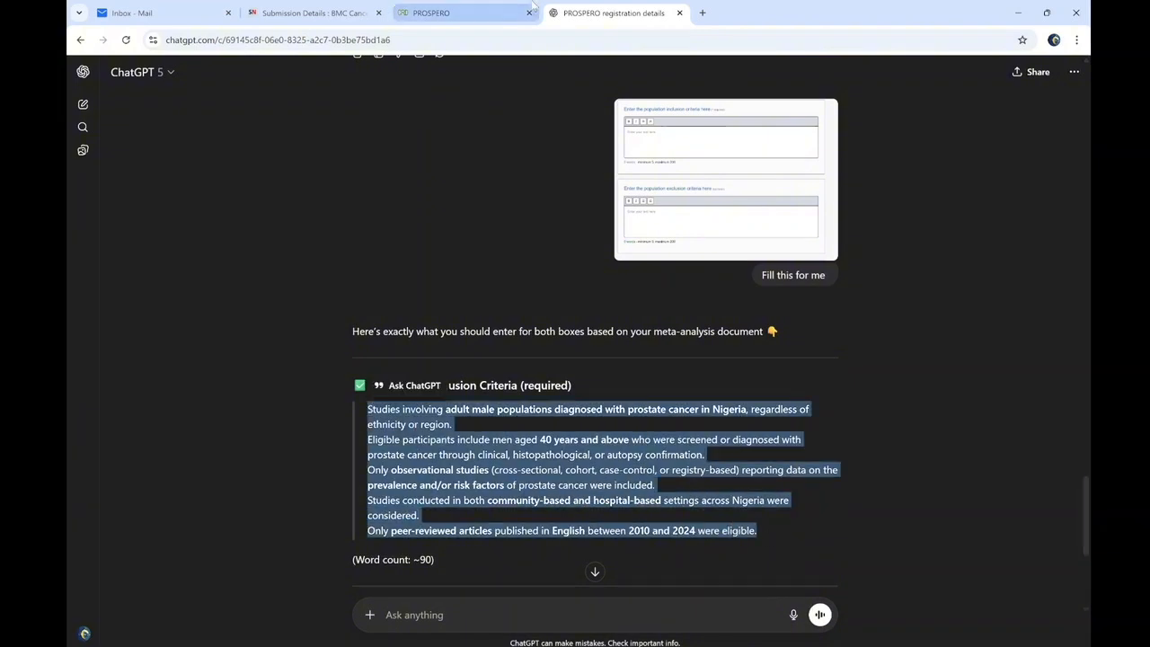
pyautogui.click(465, 9)
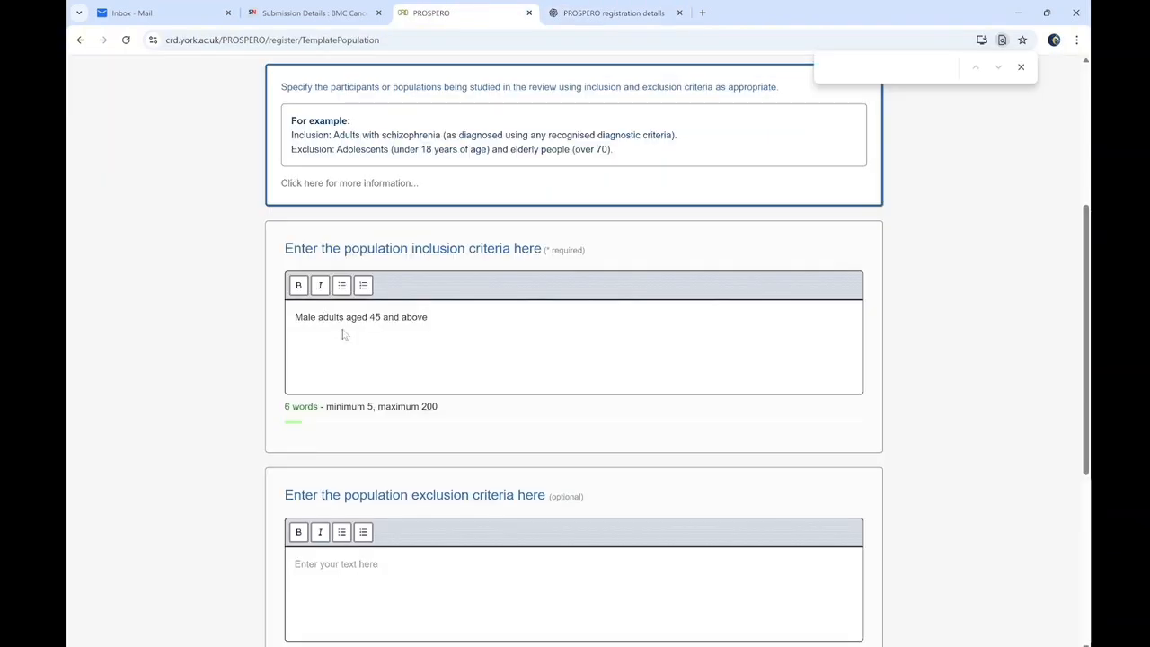
pyautogui.hotkey('ctrl', 'a')
pyautogui.hotkey('ctrl', 'v')
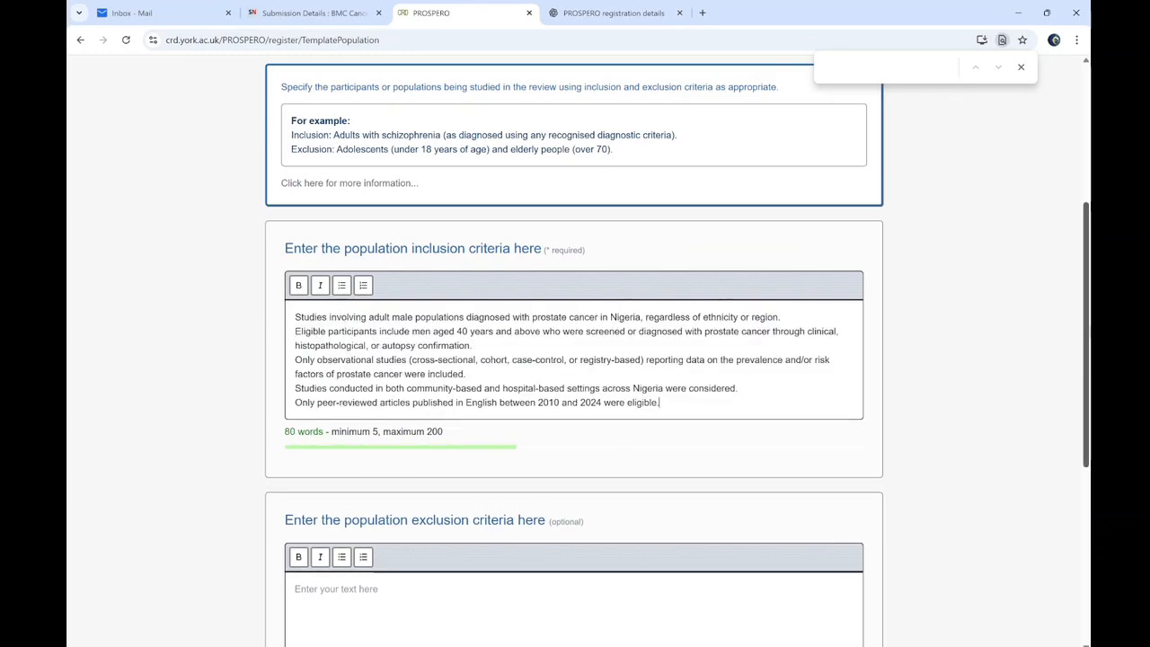
pyautogui.scroll(-2, 590, 377)
# Paste ChatGPT's suggested exclusion criteria into the exclusion box and mark Population complete
pyautogui.click(614, 12)
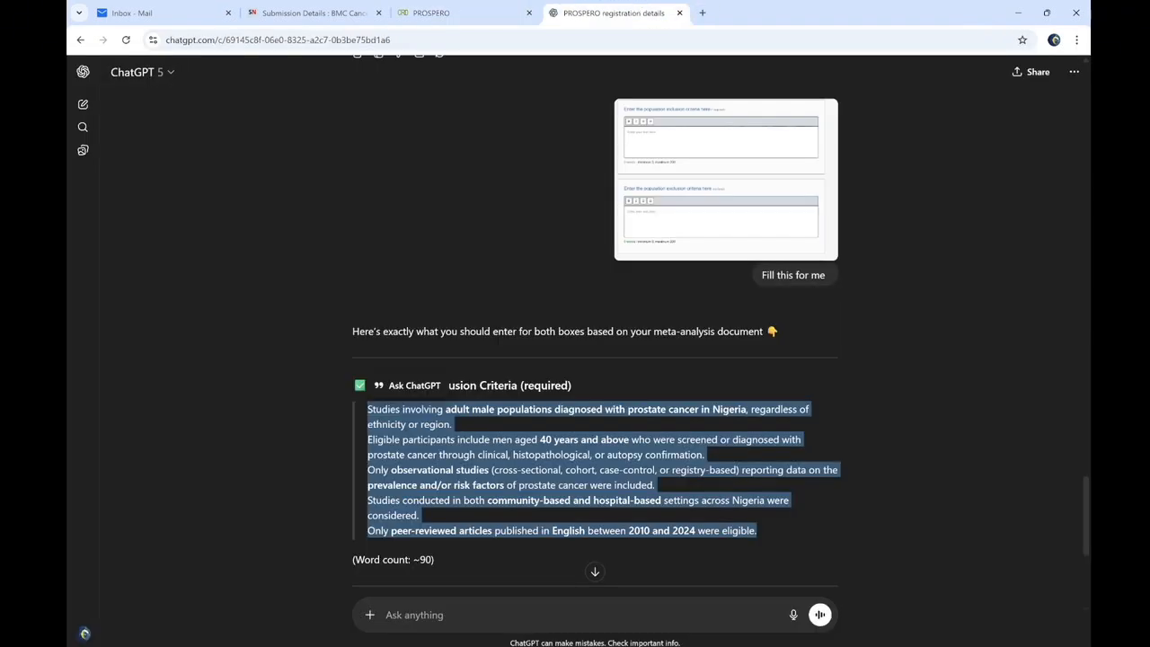
pyautogui.scroll(-4, 784, 490)
pyautogui.moveTo(367, 301); pyautogui.dragTo(739, 369)
pyautogui.hotkey('ctrl', 'c')
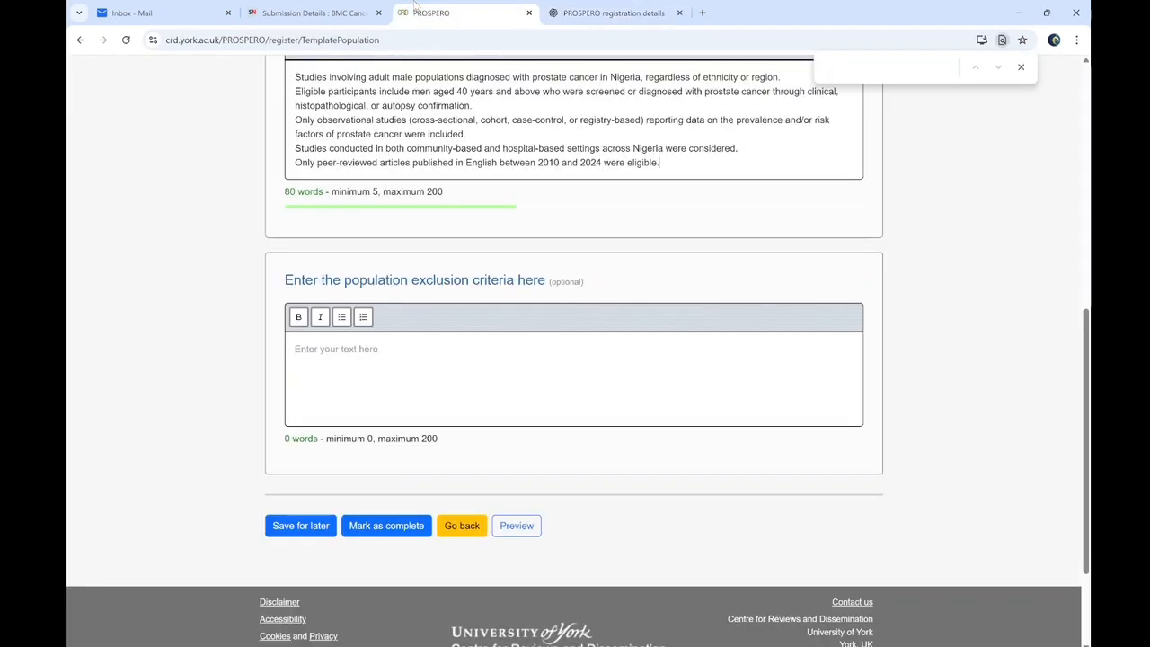
pyautogui.click(431, 13)
pyautogui.click(326, 352)
pyautogui.hotkey('ctrl', 'v')
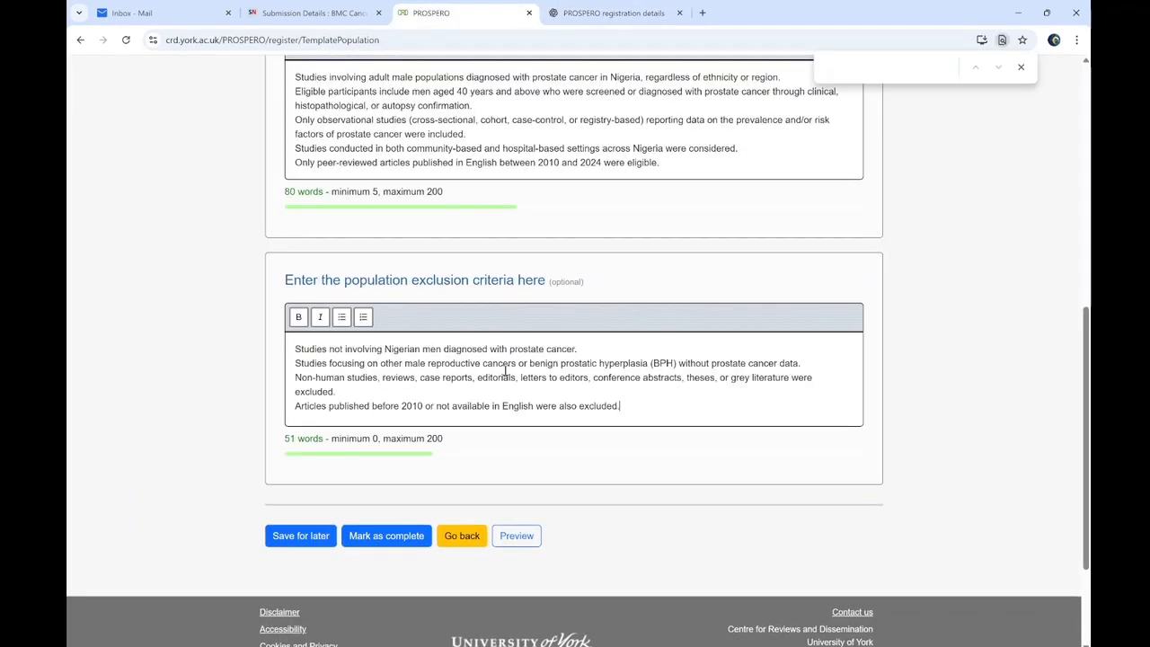
pyautogui.scroll(-2, 1021, 396)
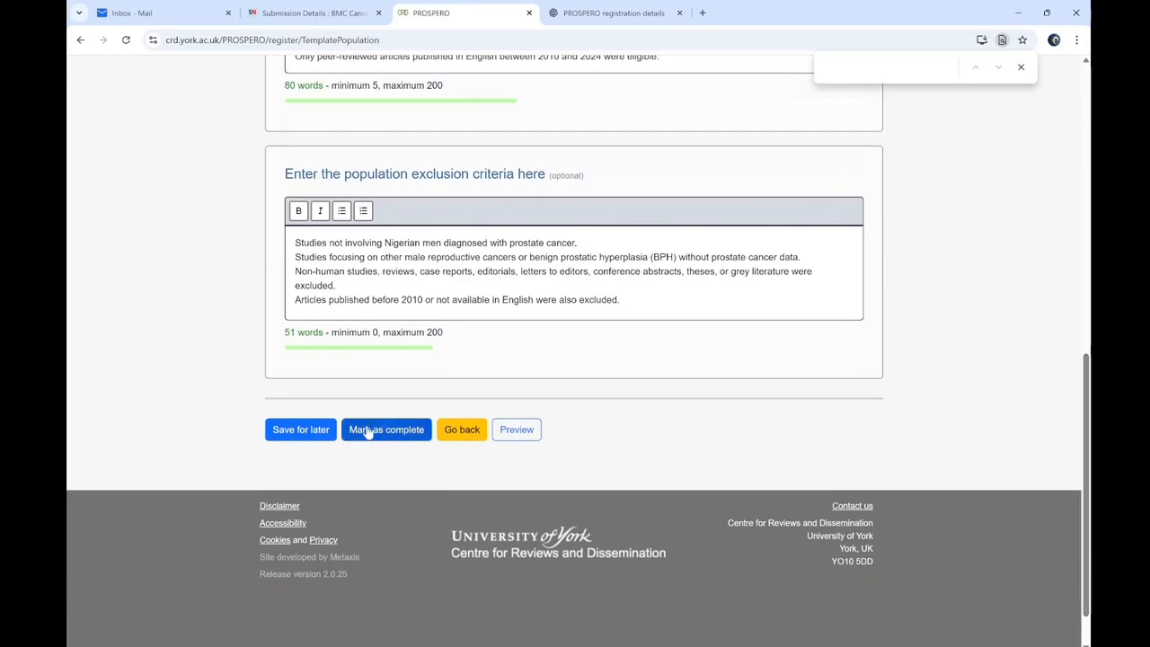
pyautogui.click(367, 432)
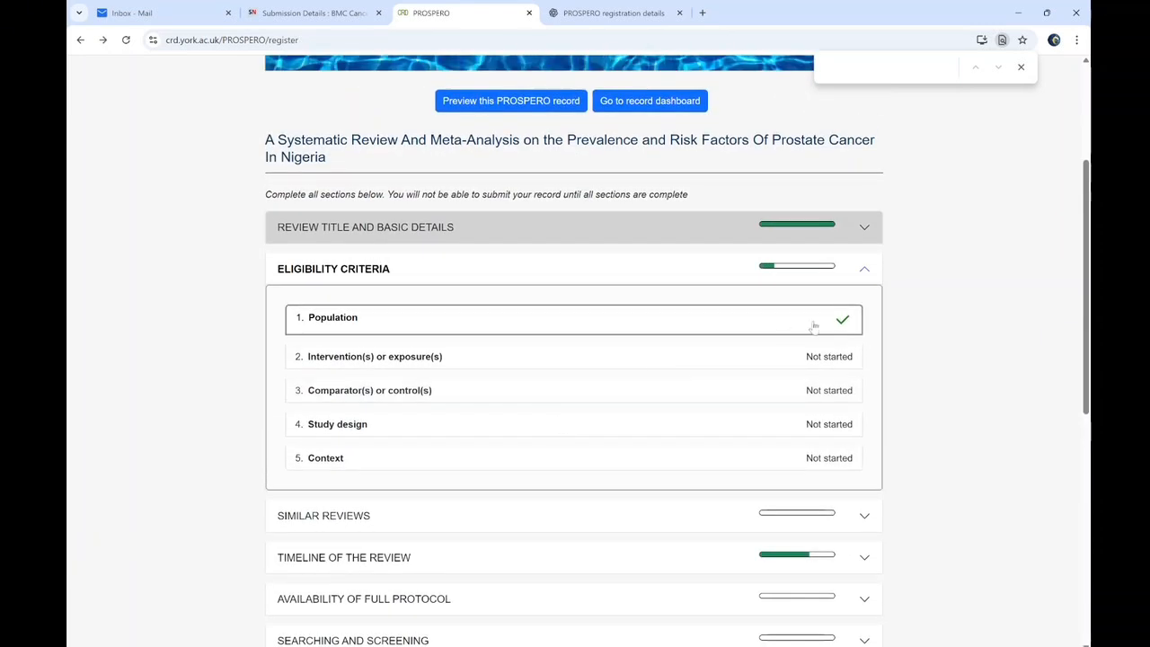
# Open the Intervention(s) or exposure(s) form and snip its empty criteria boxes
pyautogui.click(364, 356)
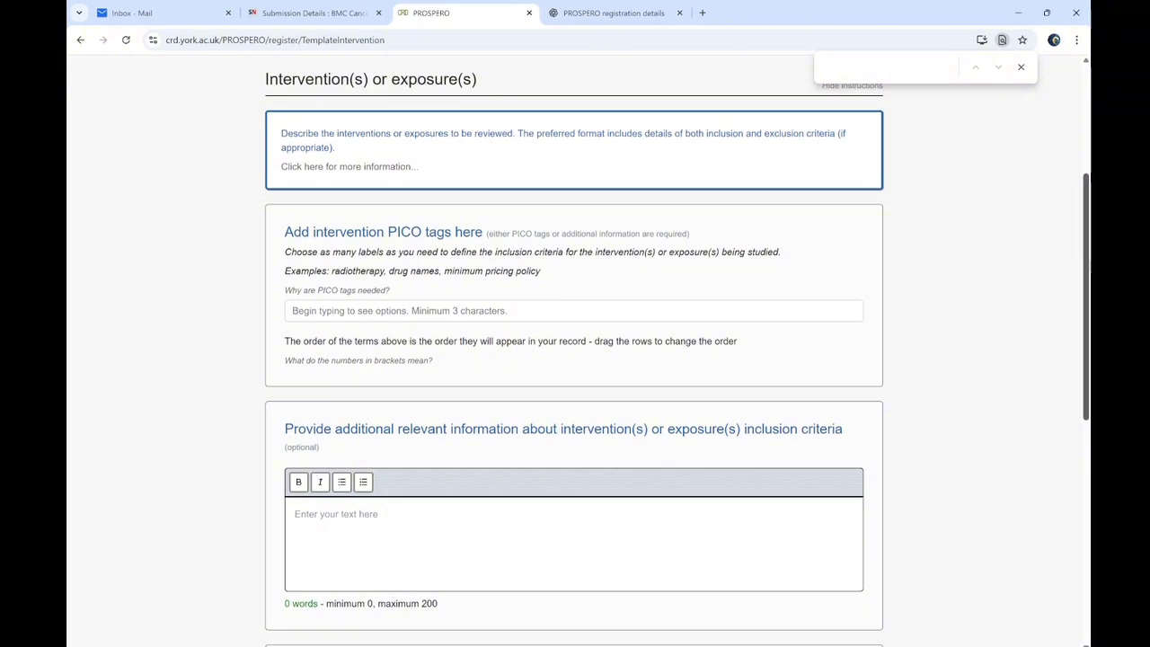
pyautogui.scroll(-2, 575, 359)
pyautogui.scroll(-3, 796, 642)
pyautogui.scroll(1, 795, 643)
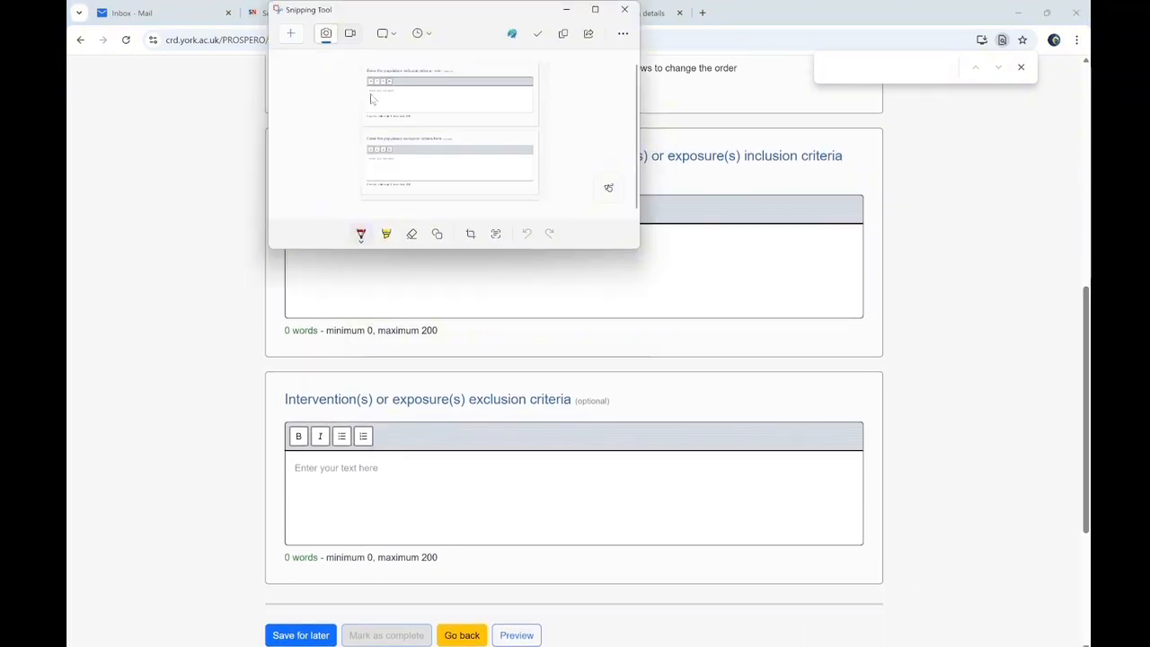
pyautogui.hotkey('ctrl', 'n')
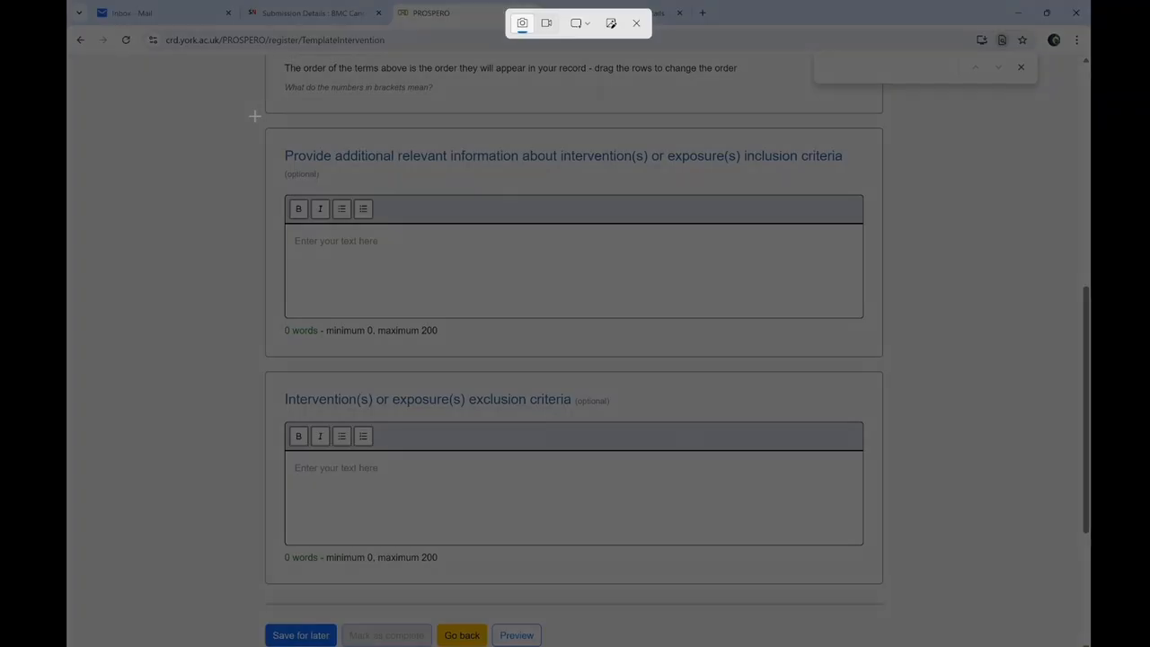
pyautogui.moveTo(255, 115); pyautogui.dragTo(989, 605)
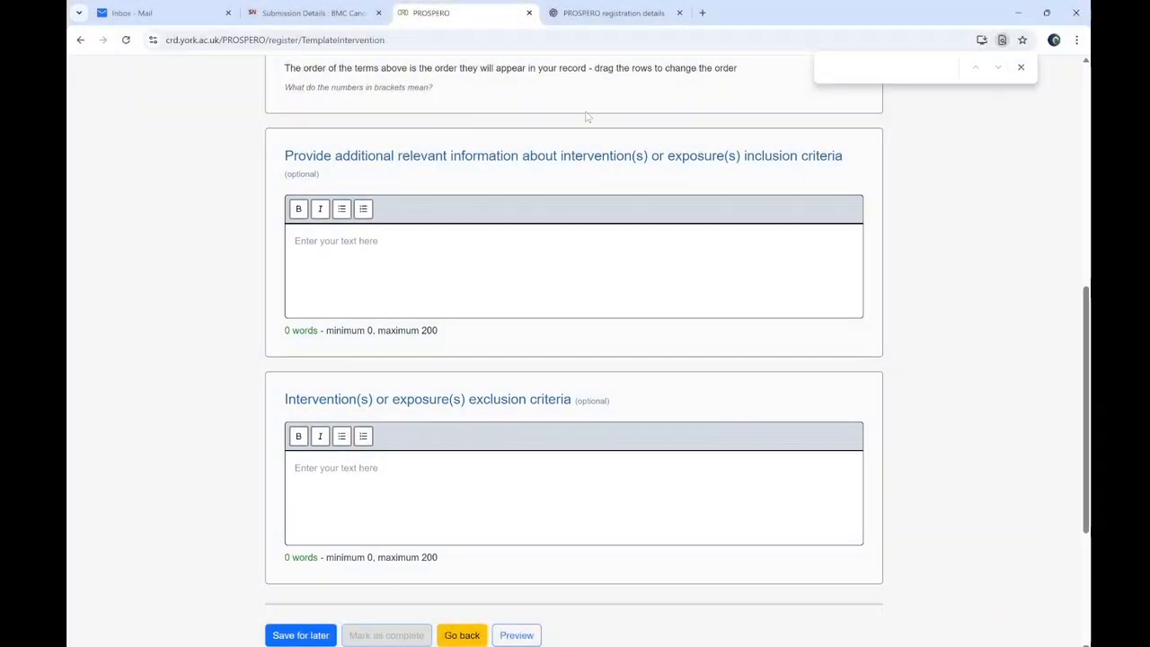
pyautogui.click(563, 10)
# Paste the intervention form snip into a new ChatGPT message
pyautogui.click(580, 13)
pyautogui.click(406, 611)
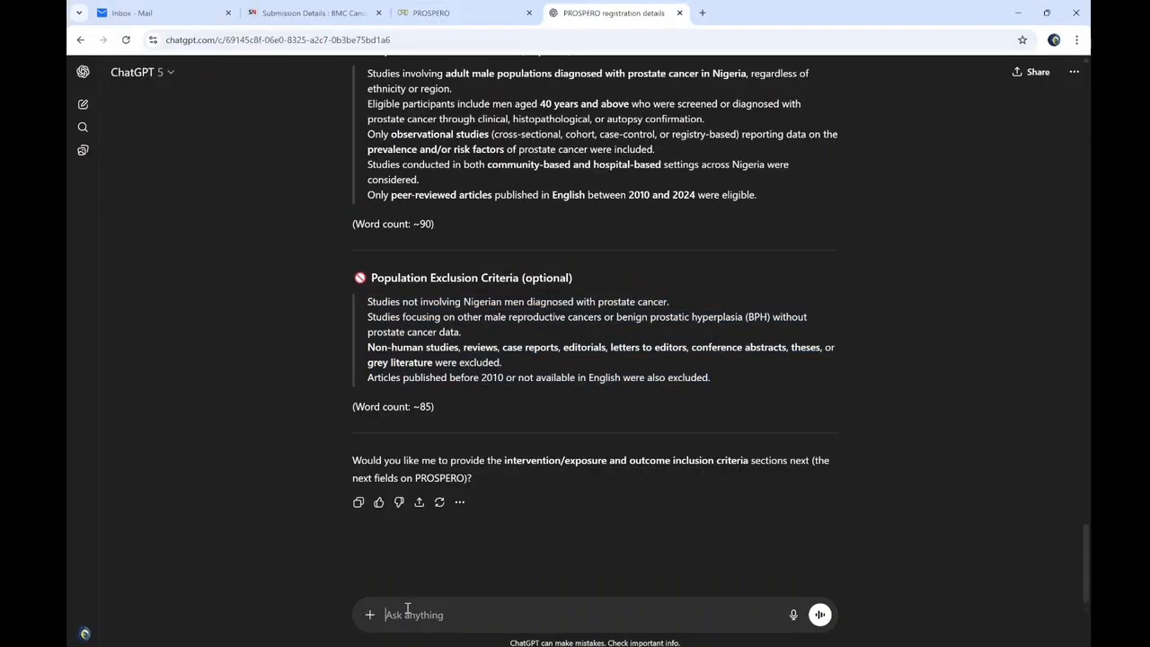
pyautogui.hotkey('ctrl', 'v')
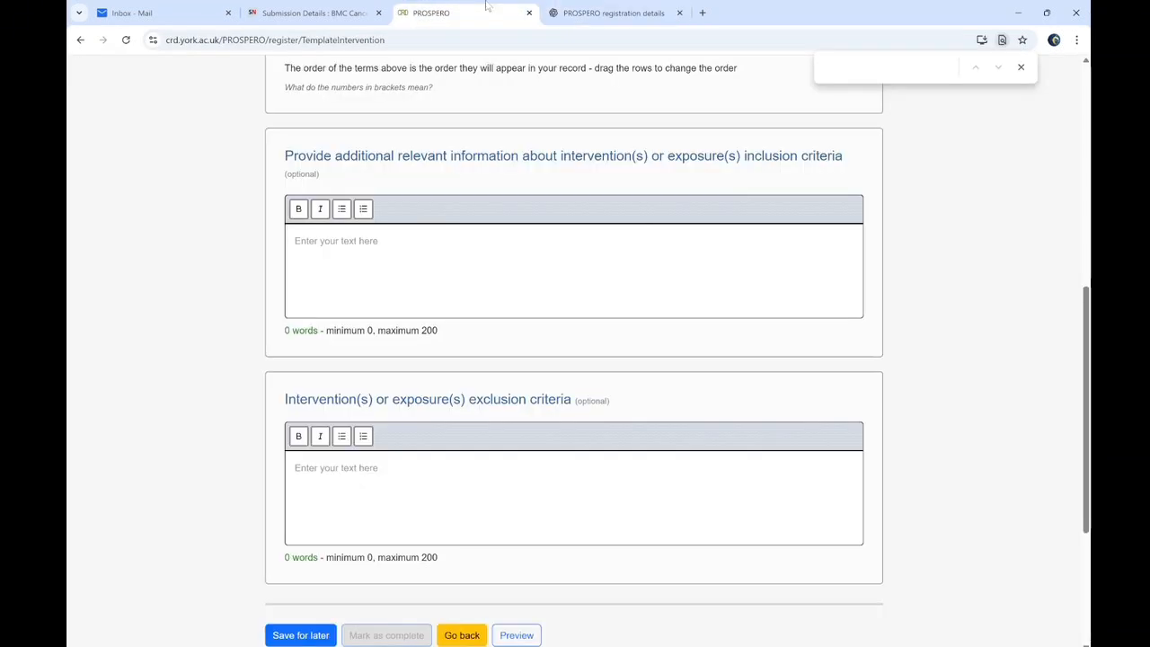
pyautogui.click(466, 11)
pyautogui.scroll(-1, 1088, 404)
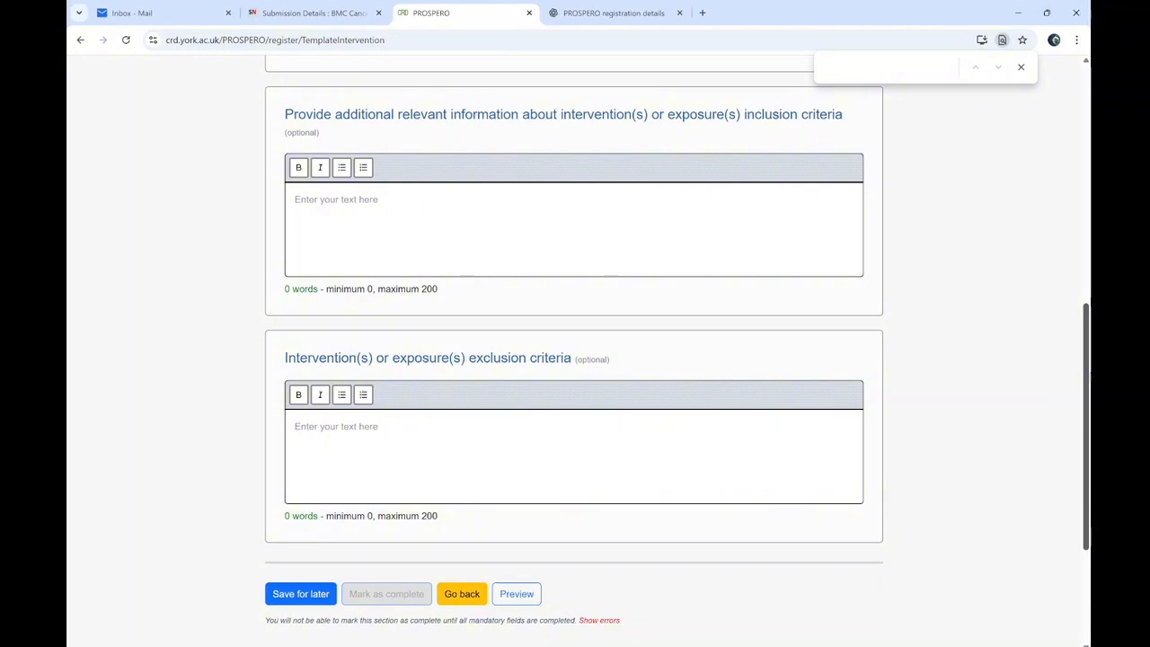
pyautogui.scroll(2, 485, 209)
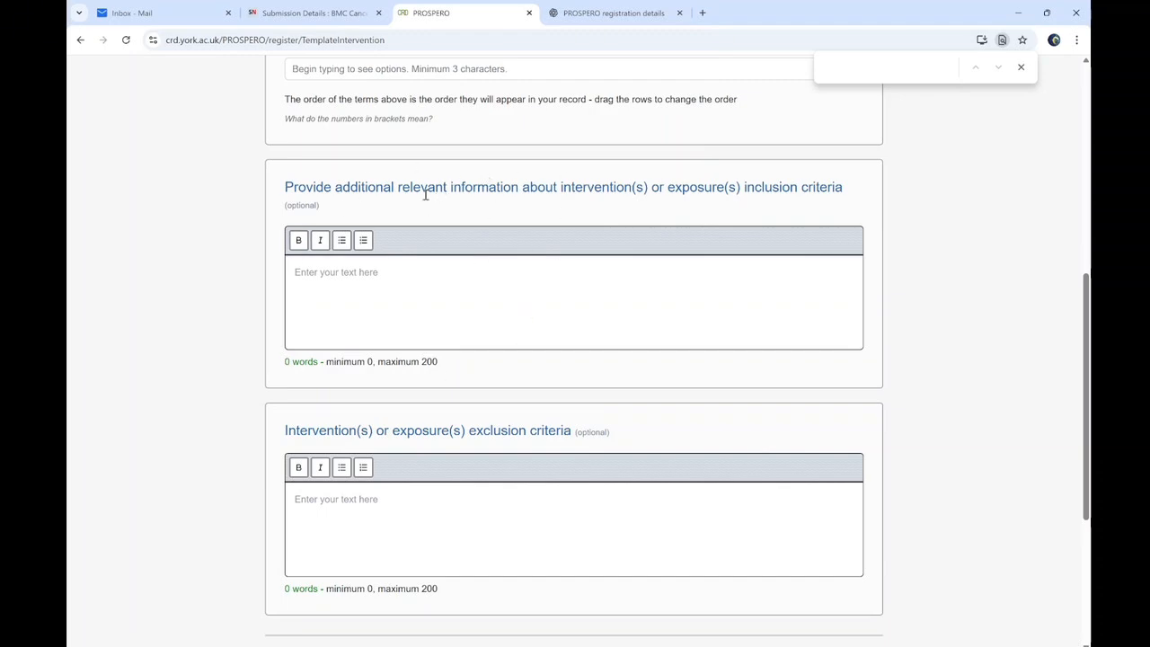
# Send the snip and paste ChatGPT's suggested intervention inclusion criteria into PROSPERO
pyautogui.click(576, 9)
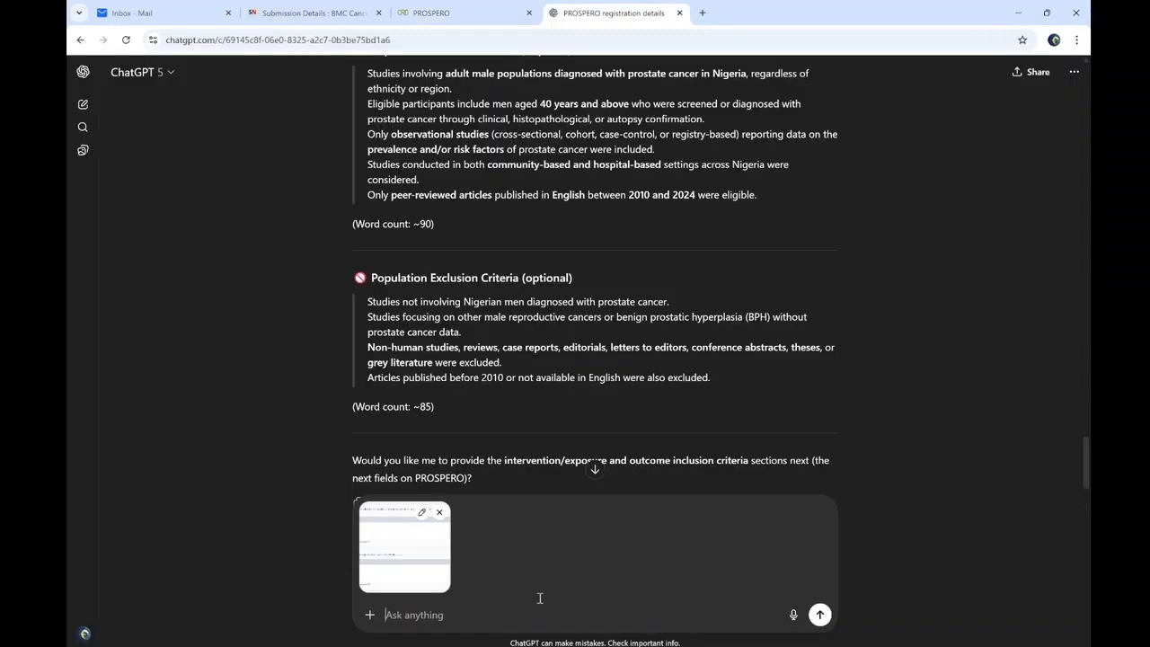
pyautogui.press('Return')
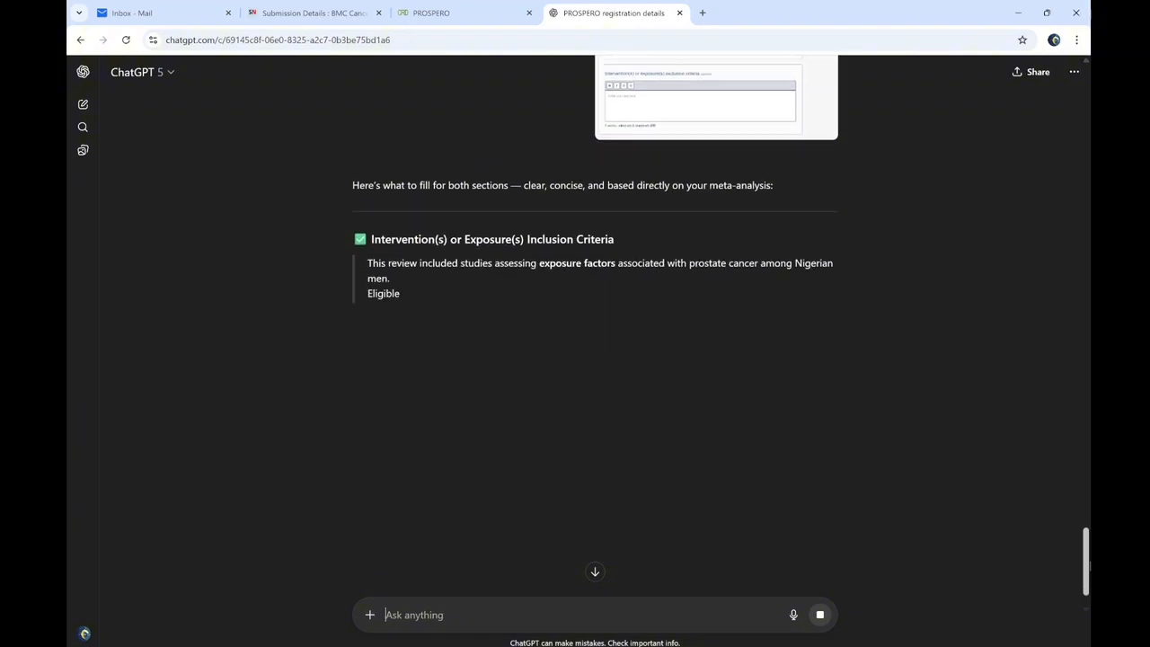
pyautogui.moveTo(361, 204); pyautogui.dragTo(634, 331)
pyautogui.hotkey('ctrl', 'c')
pyautogui.click(350, 9)
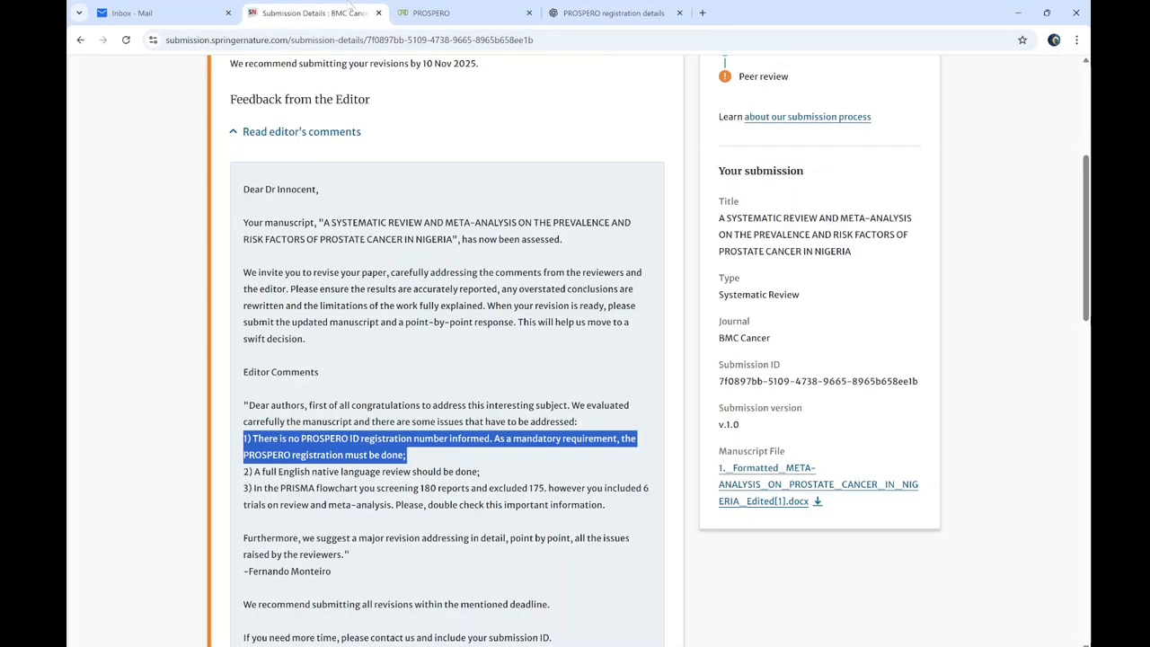
pyautogui.click(432, 12)
pyautogui.click(319, 276)
pyautogui.hotkey('ctrl', 'v')
# Paste ChatGPT's suggested exclusion criteria and mark Intervention(s) or exposure(s) complete
pyautogui.click(383, 519)
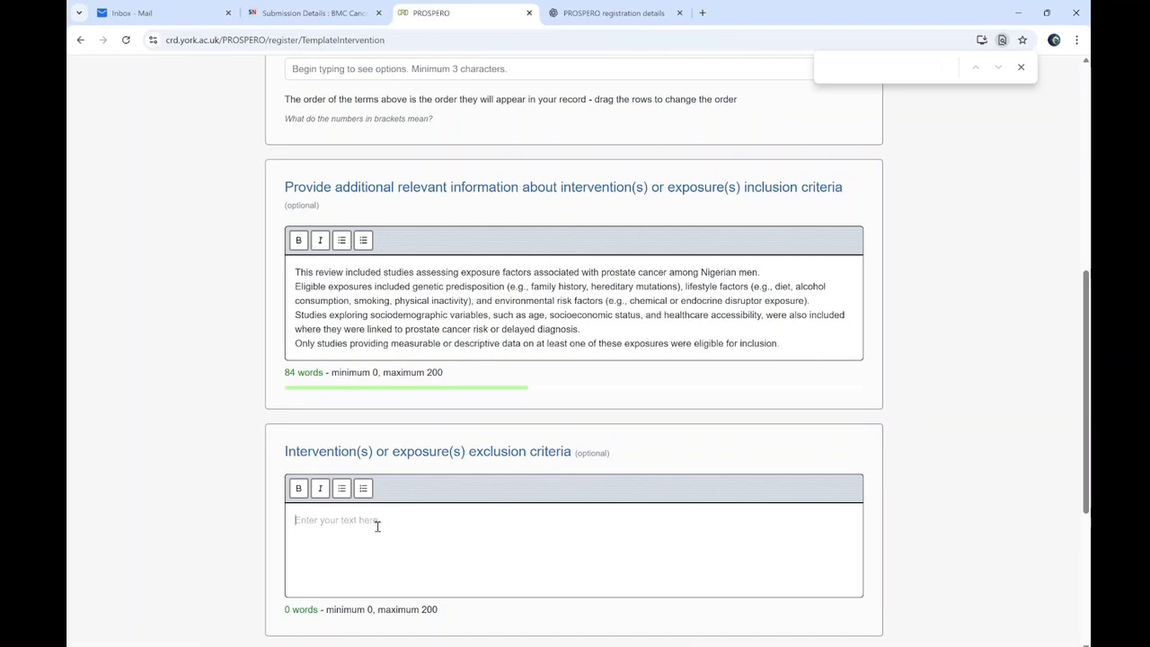
pyautogui.click(614, 13)
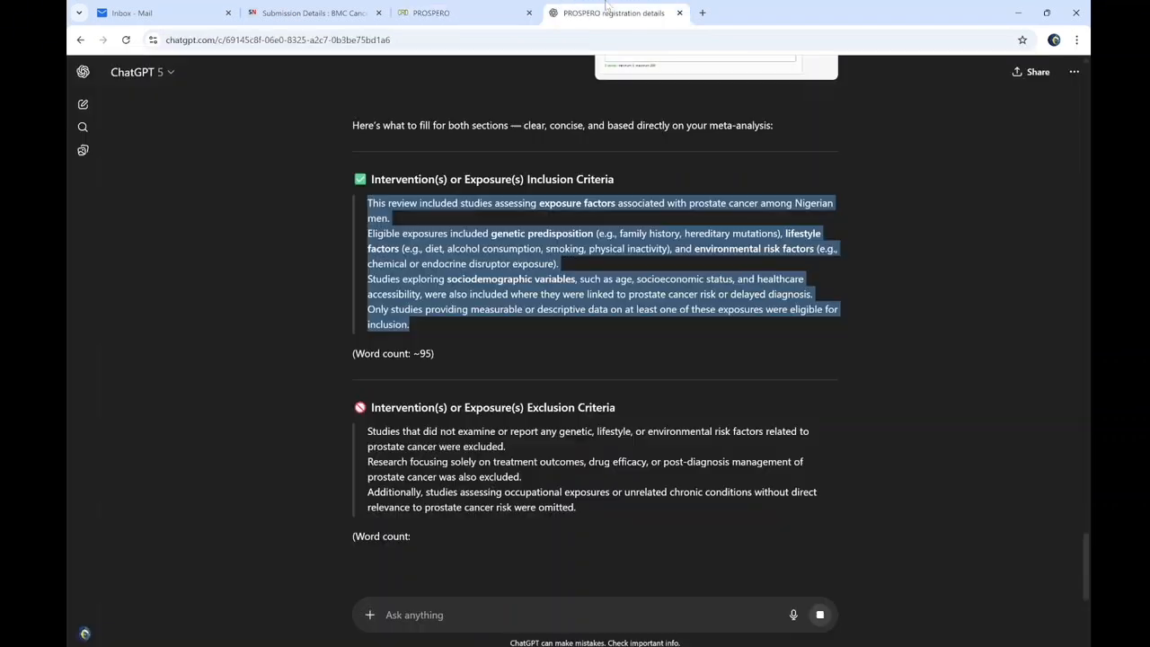
pyautogui.moveTo(367, 432); pyautogui.dragTo(592, 507)
pyautogui.hotkey('ctrl', 'c')
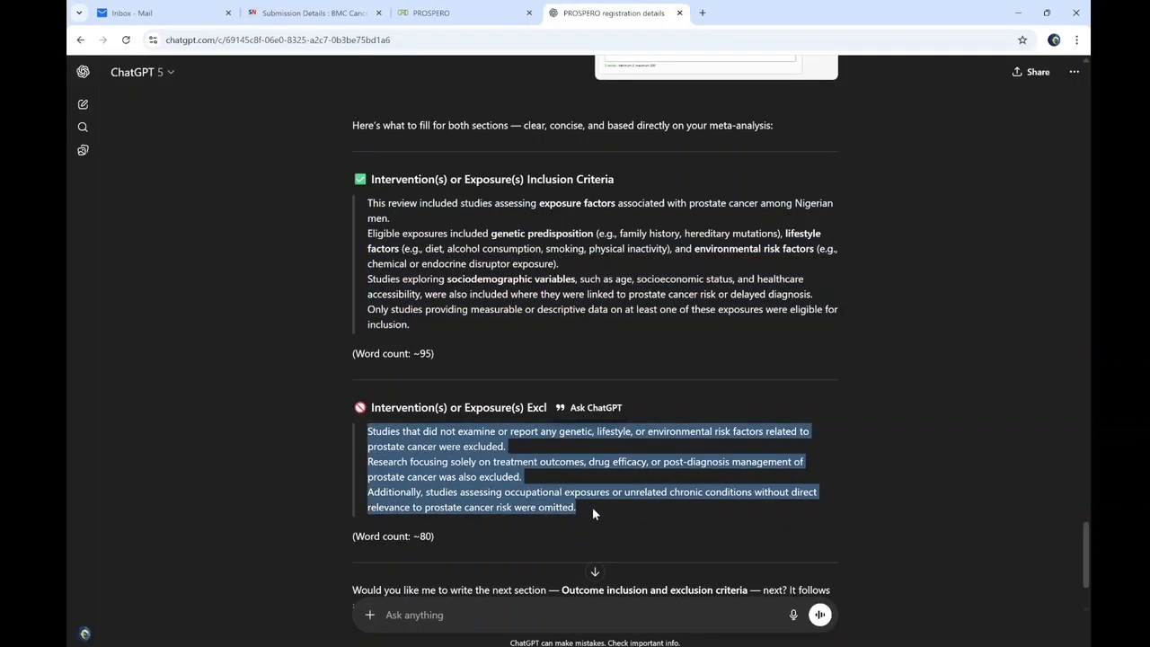
pyautogui.click(431, 13)
pyautogui.hotkey('ctrl', 'v')
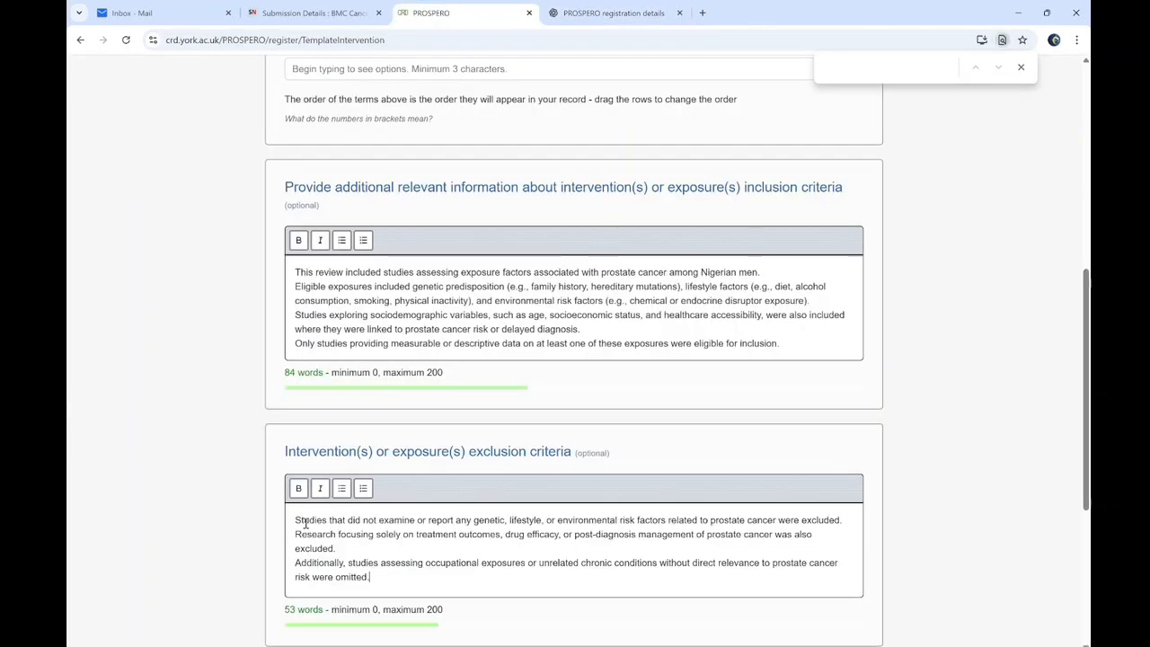
pyautogui.scroll(-4, 305, 519)
pyautogui.click(387, 374)
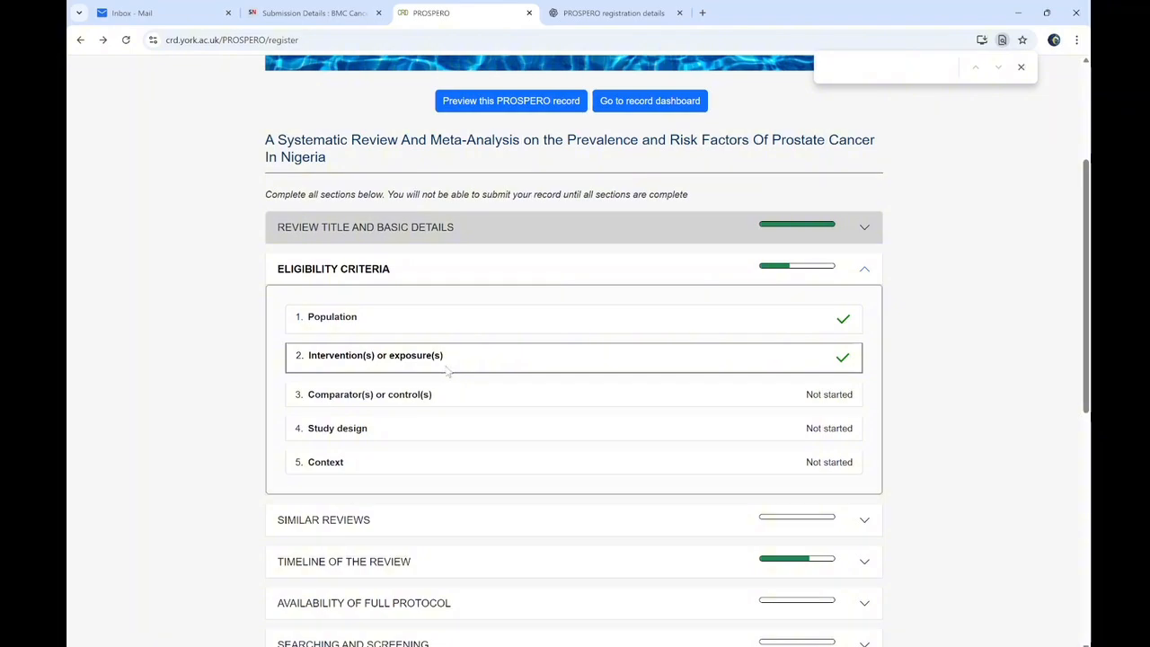
# Re-mark Intervention(s) or exposure(s) complete and open the Comparator(s) or control(s) form
pyautogui.click(449, 372)
pyautogui.scroll(-10, 403, 485)
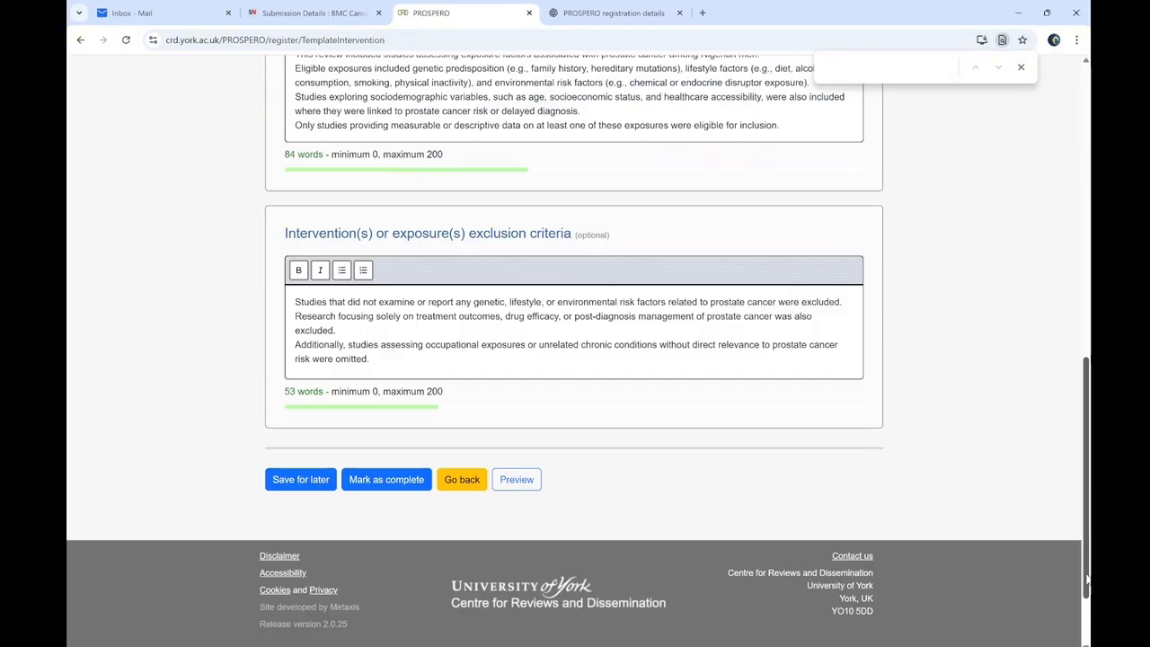
pyautogui.click(395, 376)
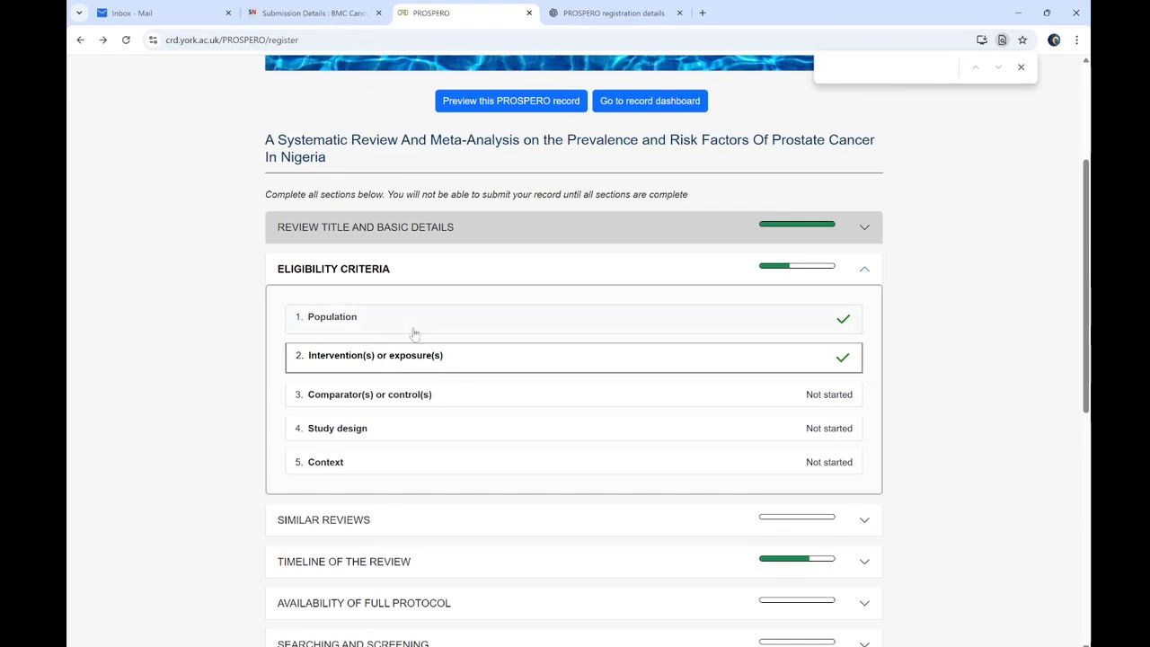
pyautogui.click(401, 405)
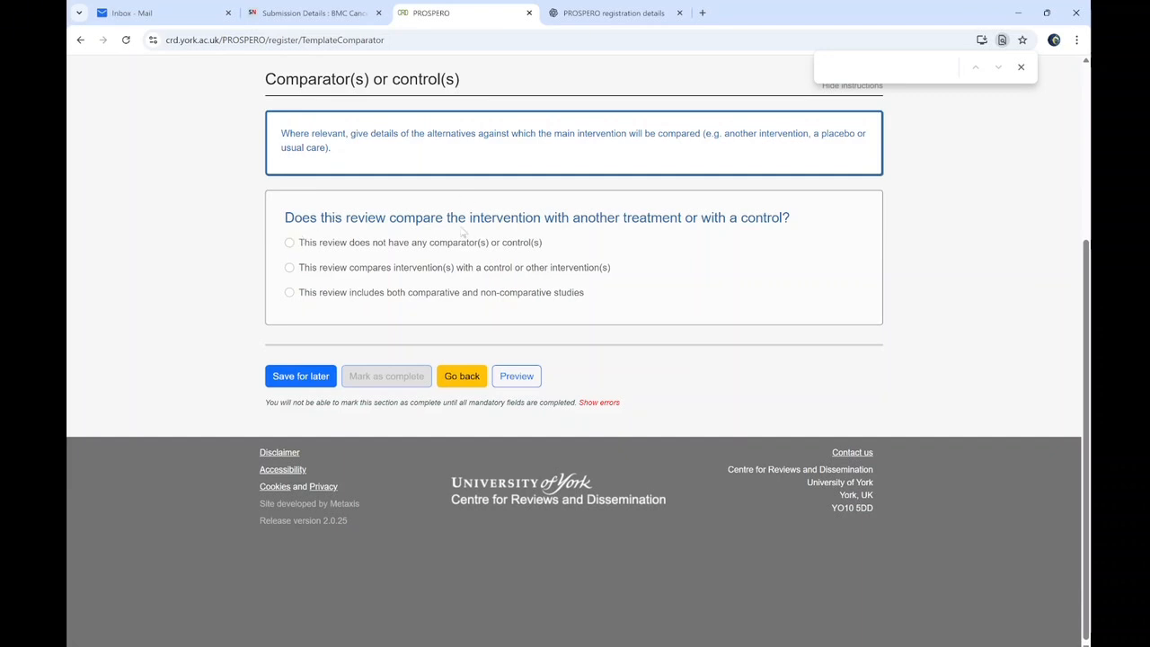
# Record that the review has no comparator(s) and mark the Comparator section complete
pyautogui.click(291, 242)
pyautogui.click(380, 377)
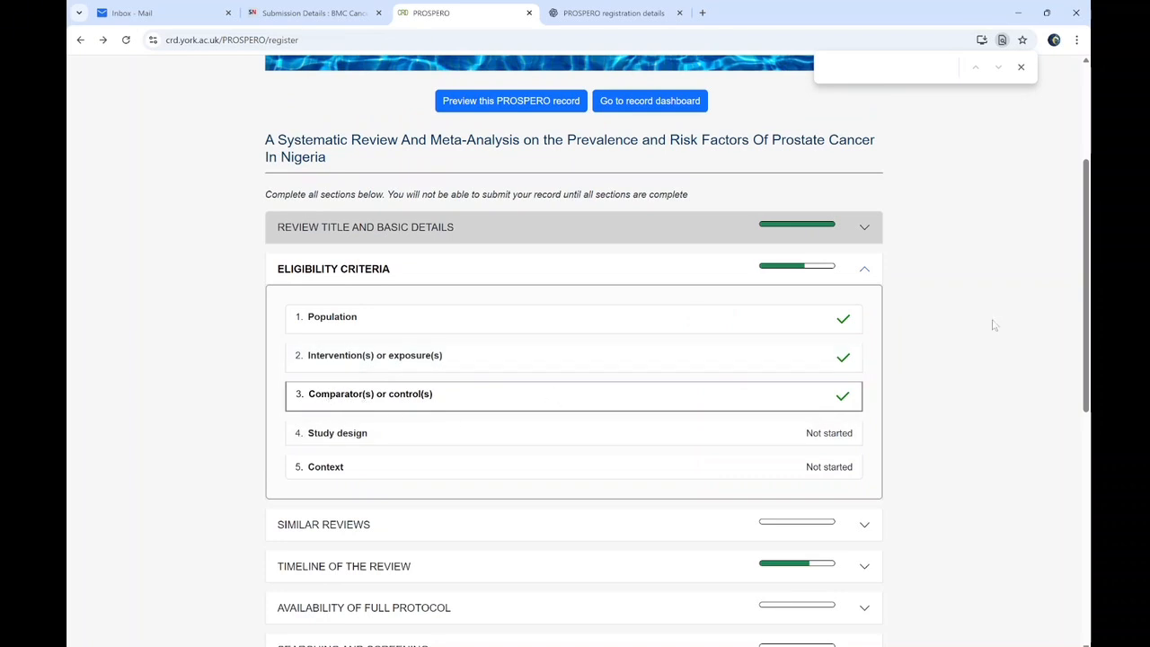
pyautogui.scroll(-2, 362, 403)
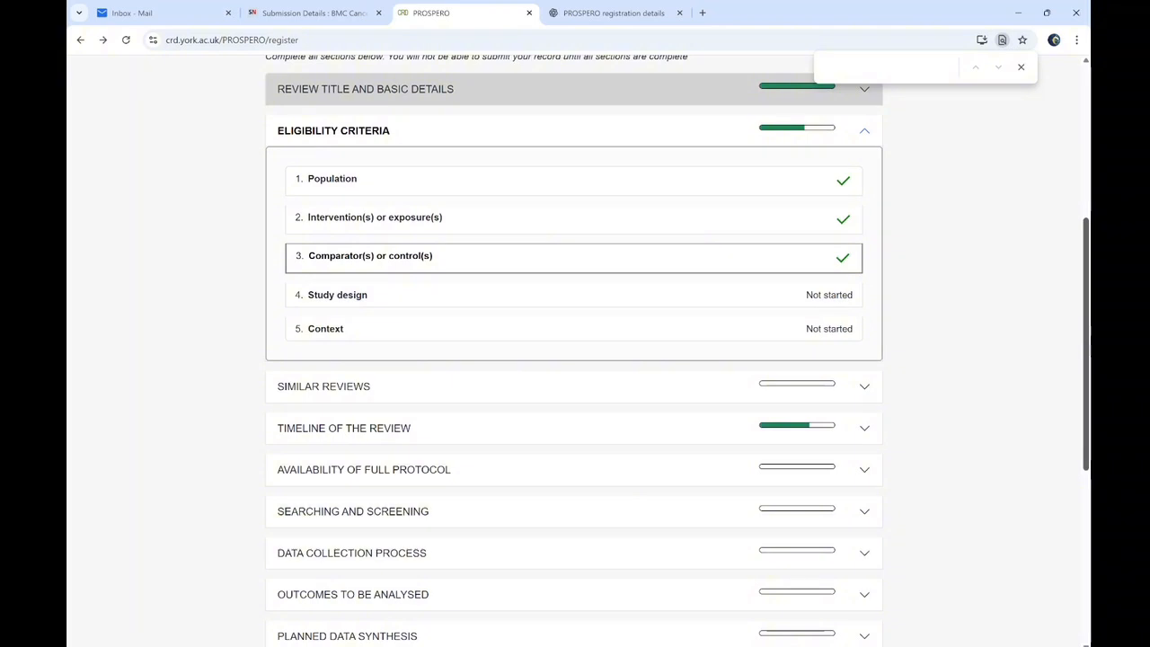
# Open the Study design section and bring up the WPS Writer manuscript
pyautogui.click(460, 299)
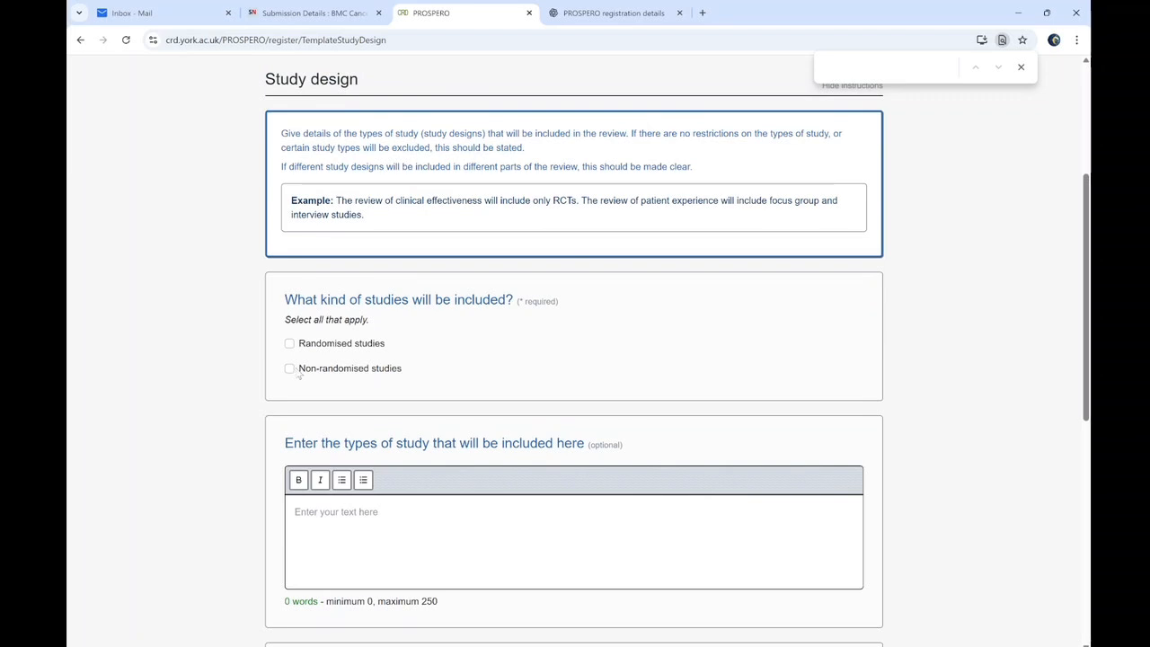
pyautogui.click(720, 646)
pyautogui.moveTo(1050, 173); pyautogui.dragTo(1055, 249)
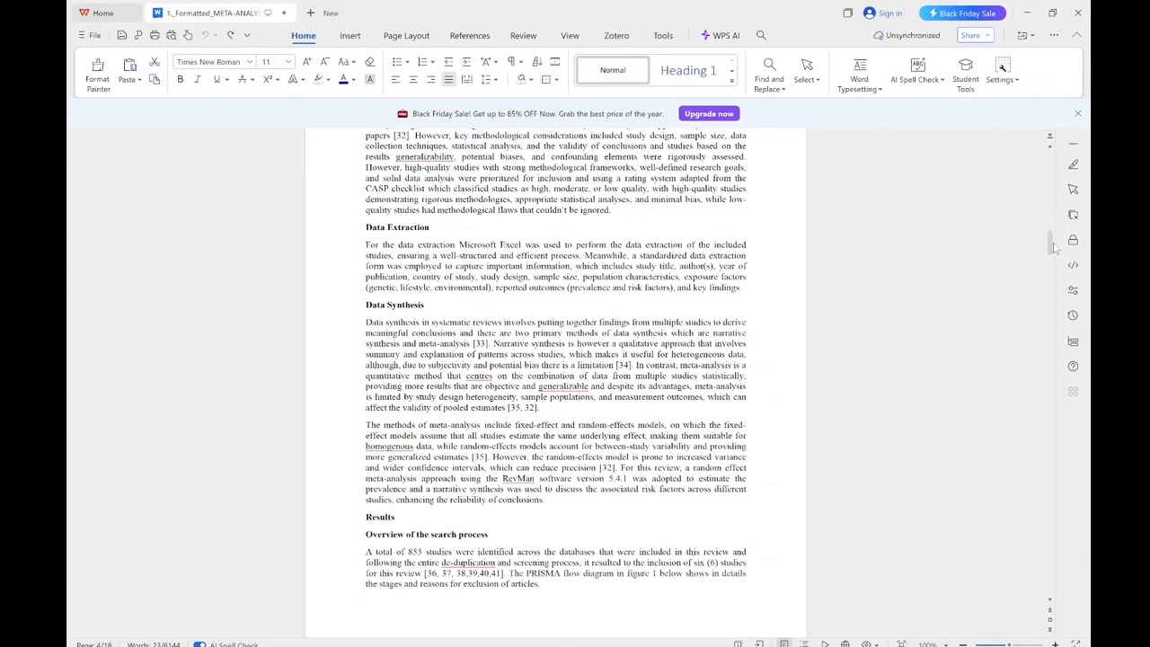
# Read the manuscript's Methods eligibility paragraphs, then tick Non-randomised studies in Study design
pyautogui.scroll(9, 556, 369)
pyautogui.scroll(4, 556, 369)
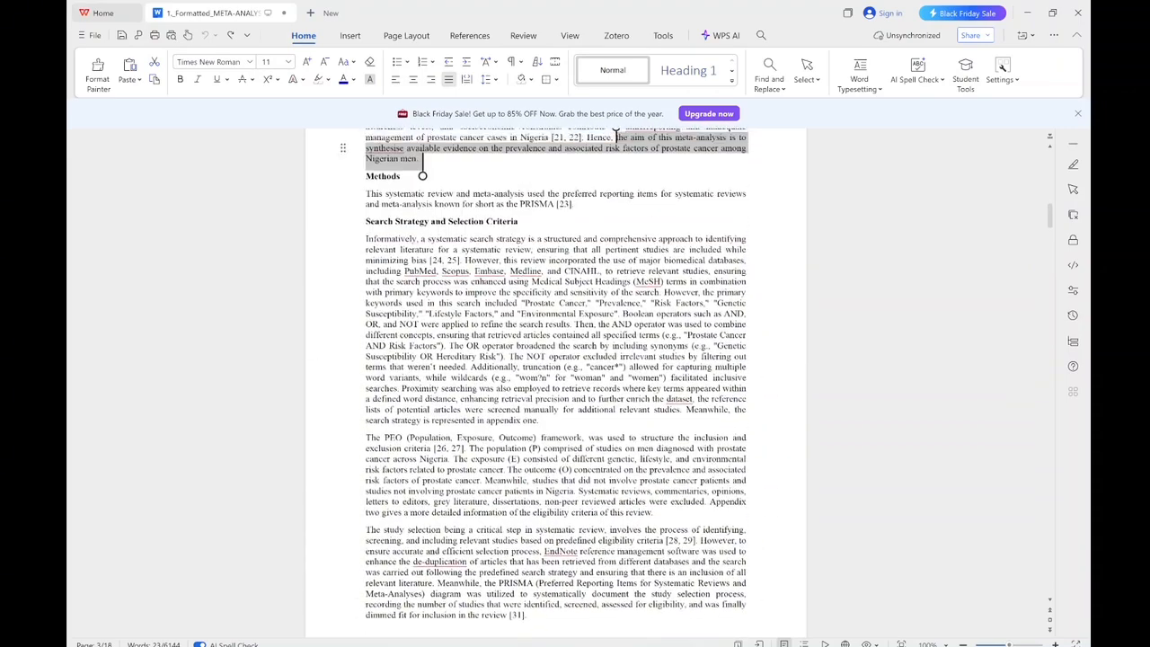
pyautogui.scroll(-3, 555, 368)
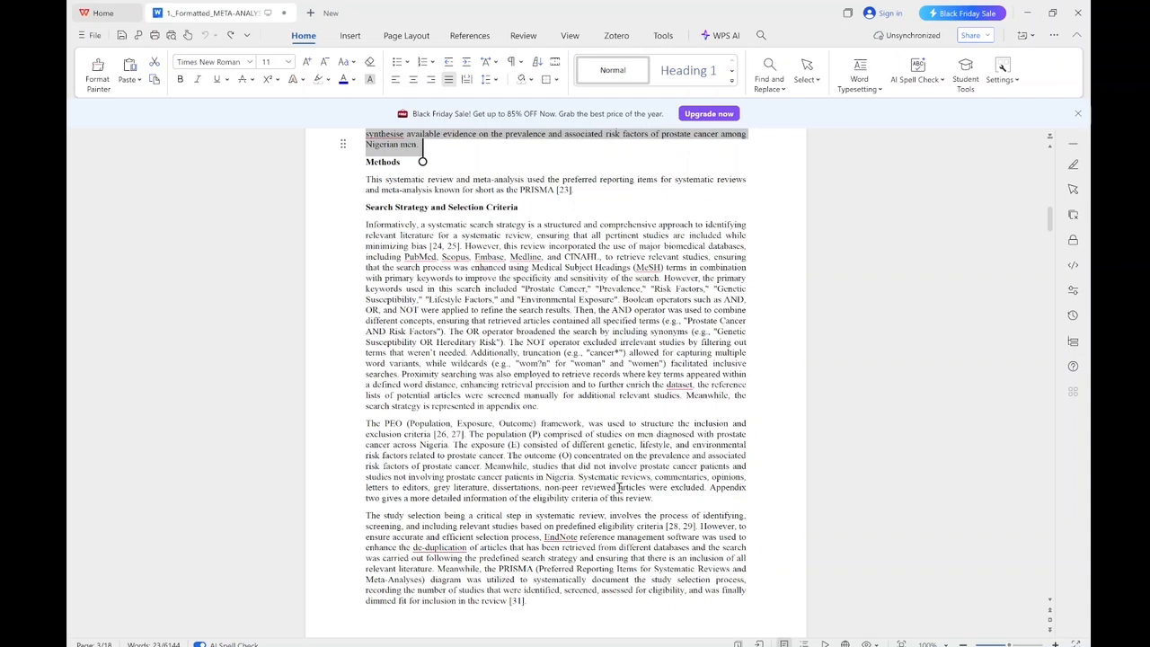
pyautogui.moveTo(535, 525); pyautogui.dragTo(498, 283)
pyautogui.click(499, 283)
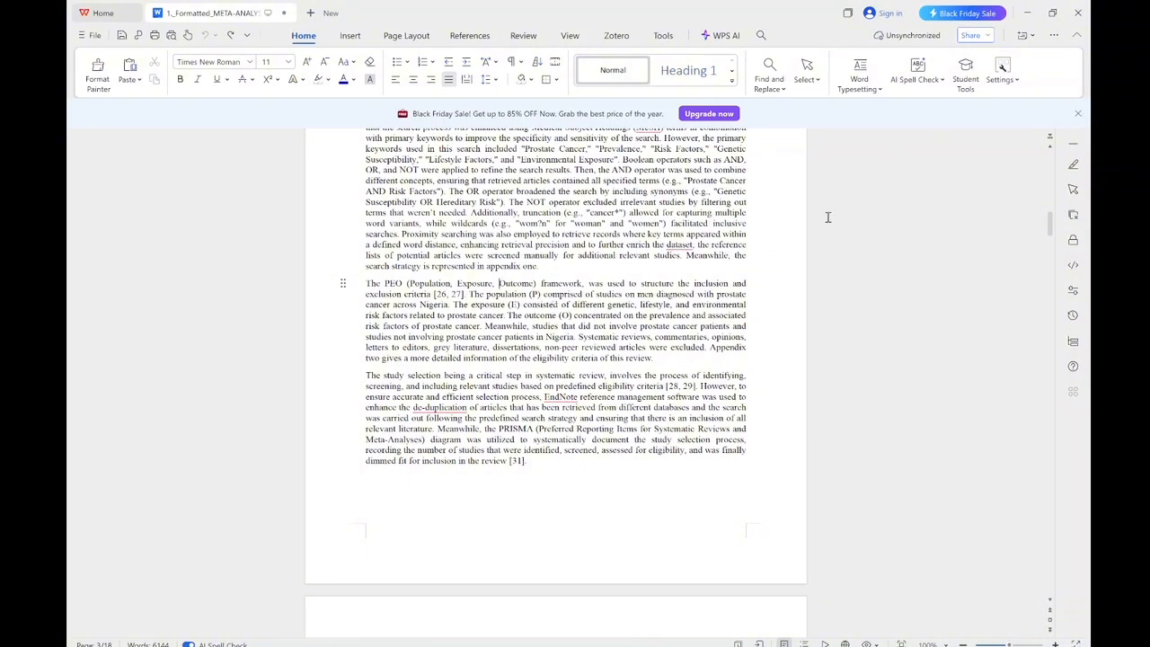
pyautogui.click(1039, 11)
pyautogui.click(290, 368)
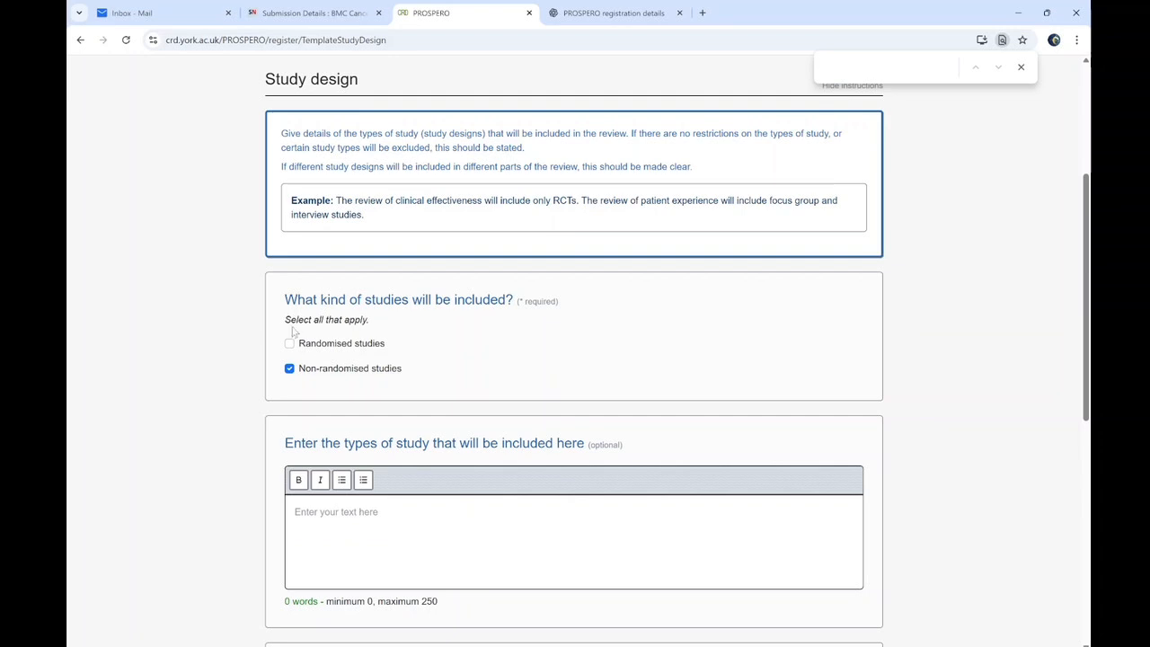
# Keep randomised studies unticked and list cross-sectional and cohort studies as included study types
pyautogui.click(289, 343)
pyautogui.click(290, 344)
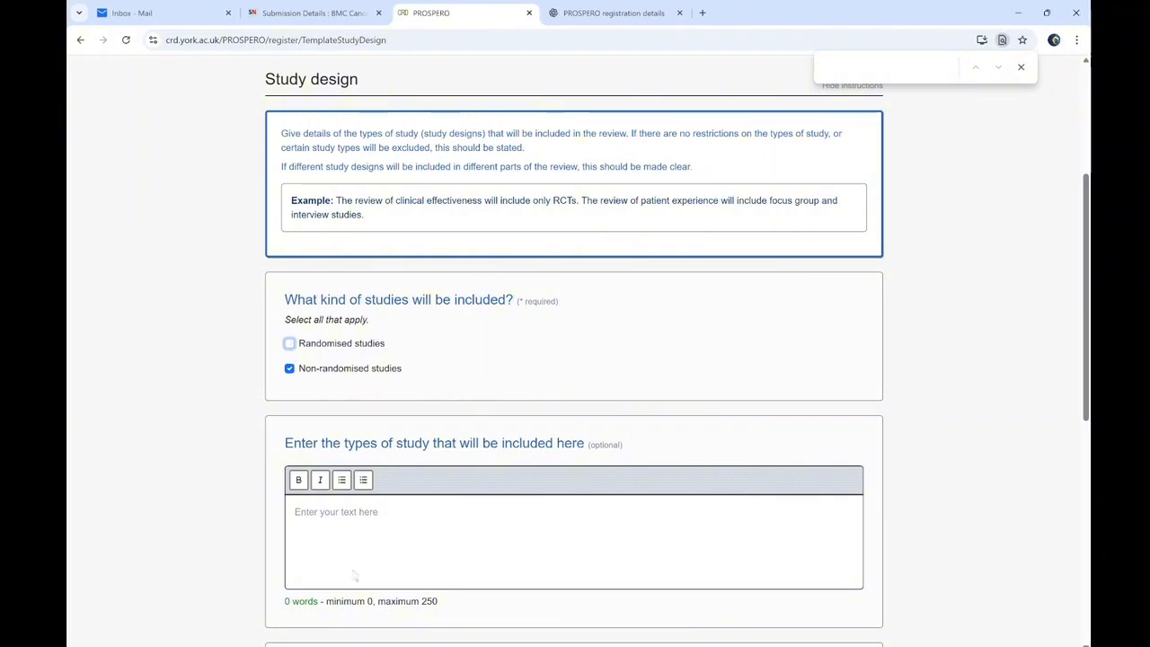
pyautogui.click(384, 510)
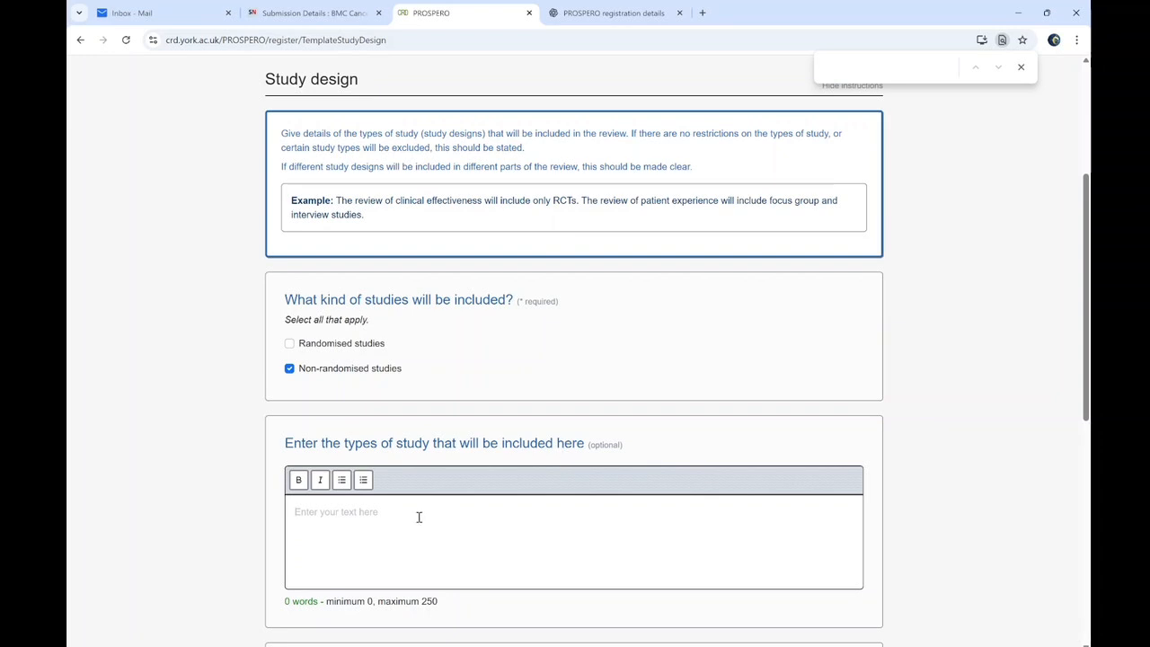
pyautogui.write('Cross sectional Studis')
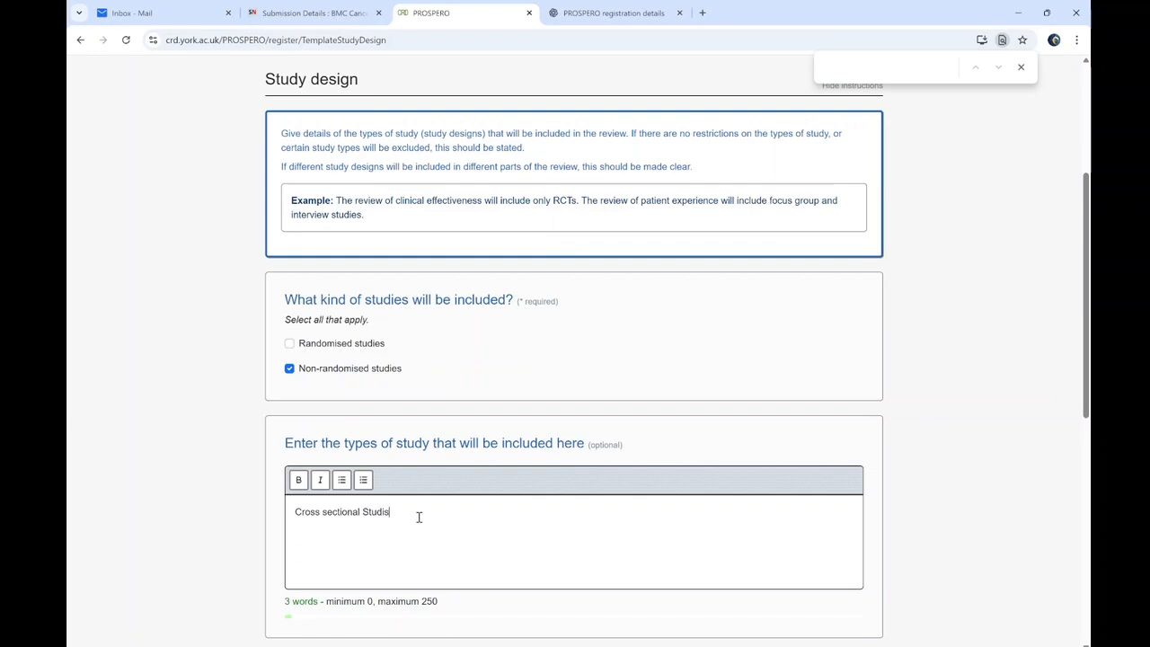
pyautogui.press('BackSpace')
pyautogui.write('es,')
pyautogui.write('or e')
pyautogui.write(' tpo')
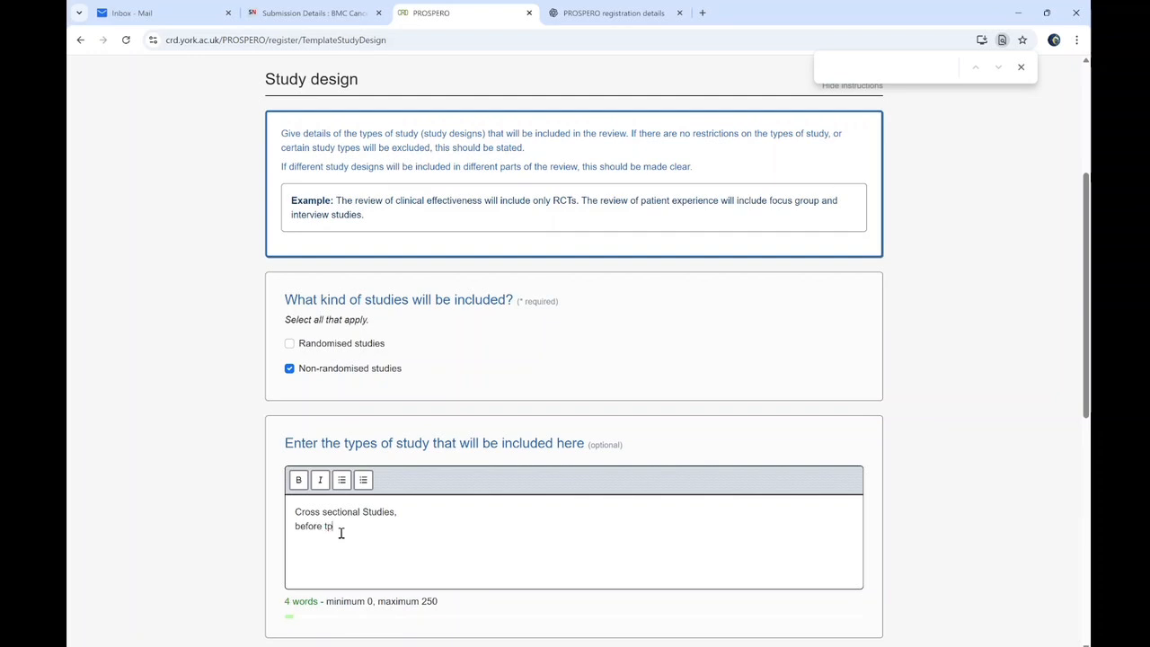
pyautogui.write(' after studue')
pyautogui.write('ies (C')
pyautogui.write('ohort Sgtudie')
pyautogui.press('BackSpace')
pyautogui.press('BackSpace')
pyautogui.press('BackSpace')
pyautogui.press('BackSpace')
pyautogui.press('BackSpace')
pyautogui.press('BackSpace')
pyautogui.write('tudies)')
pyautogui.scroll(-2, 1087, 360)
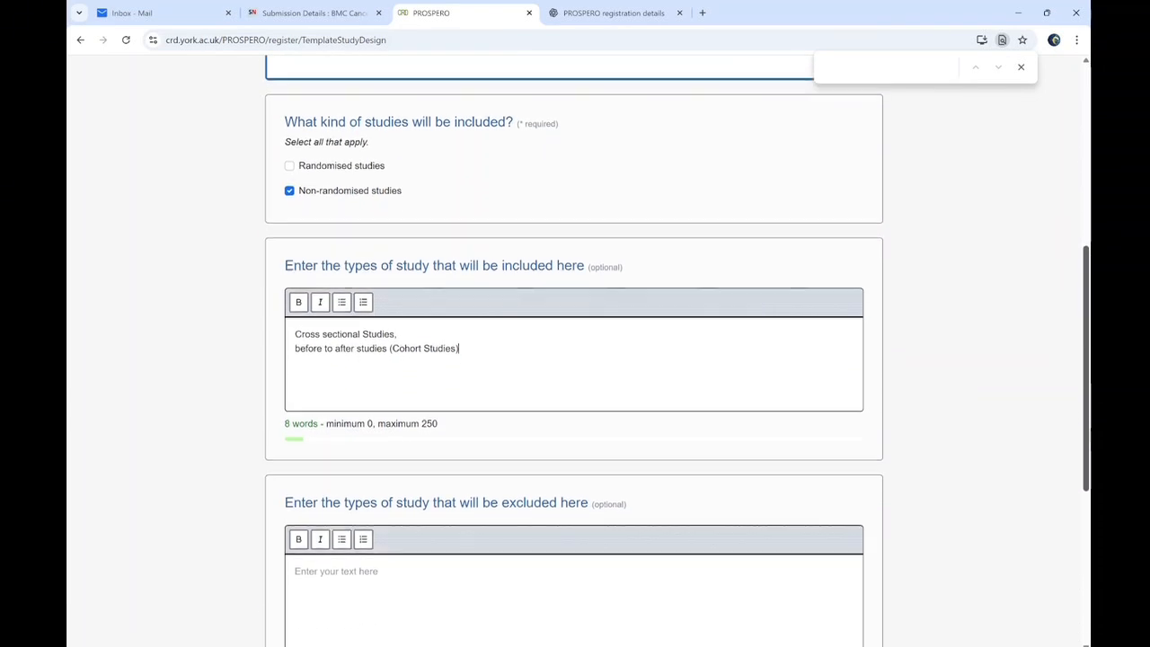
pyautogui.scroll(-3, 457, 362)
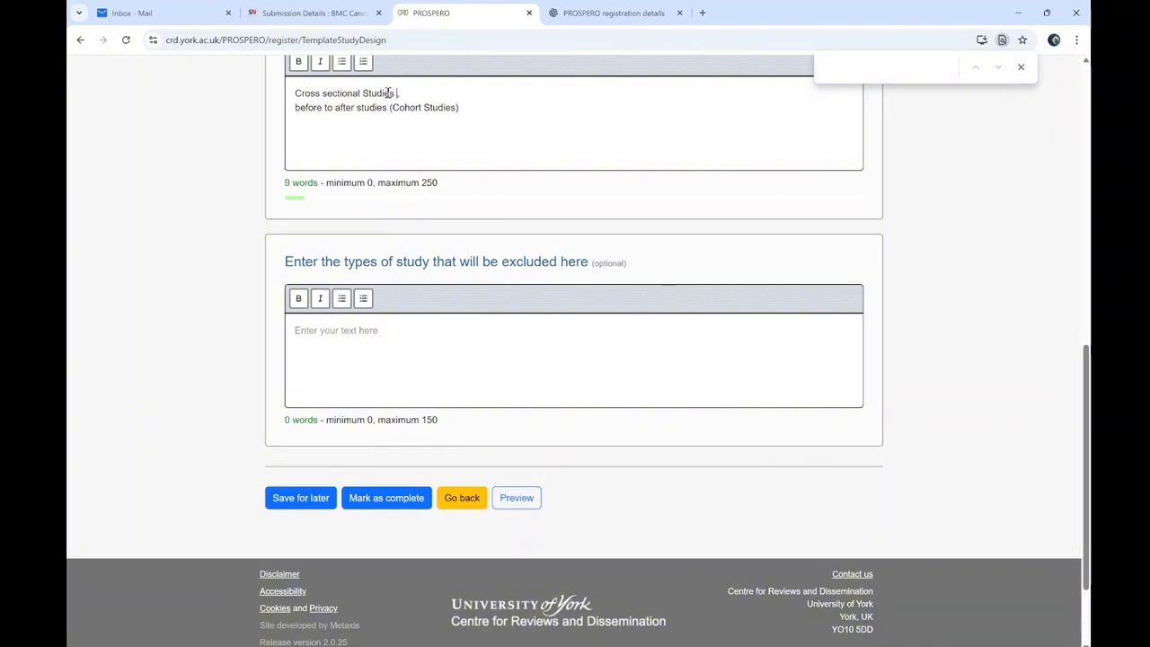
pyautogui.write('ence S')
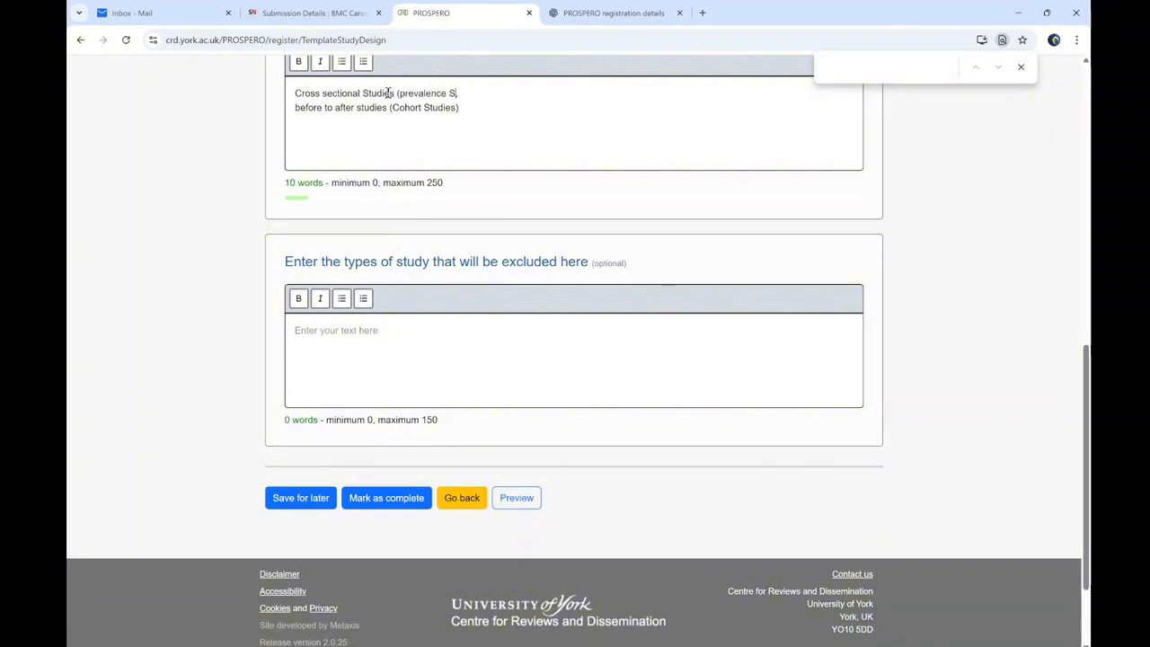
pyautogui.write('tudies),')
# Exclude randomised trials, studies not reporting pooled prevalence, and grey literature
pyautogui.click(335, 332)
pyautogui.write('Randomized tr')
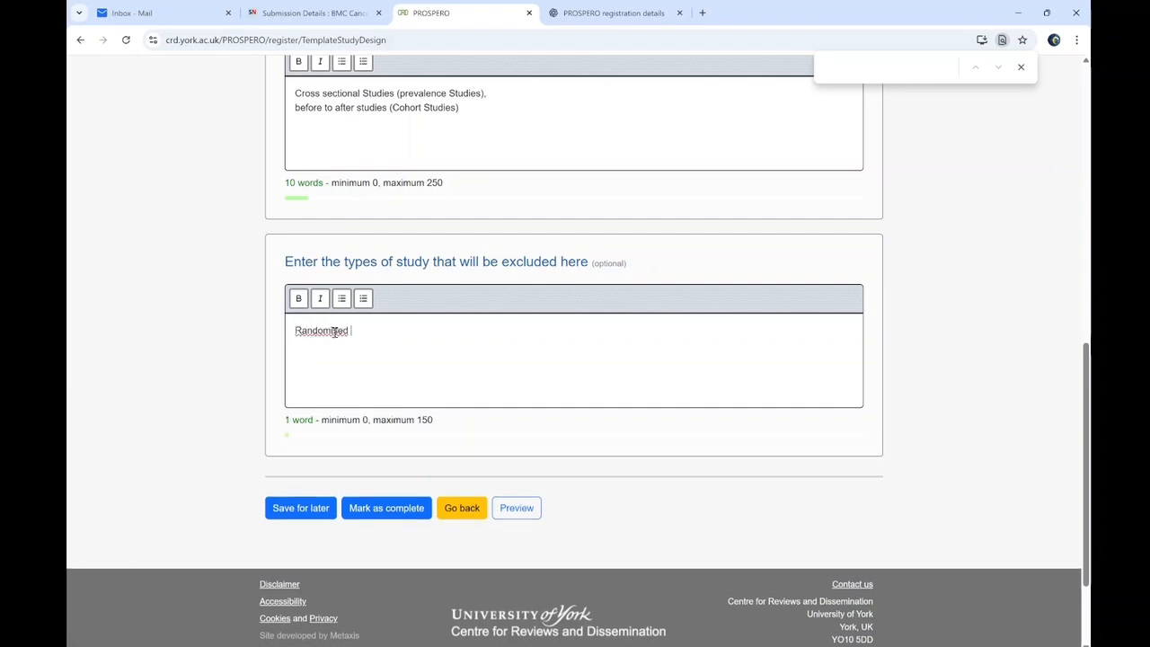
pyautogui.press('BackSpace')
pyautogui.press('BackSpace')
pyautogui.write('trial s')
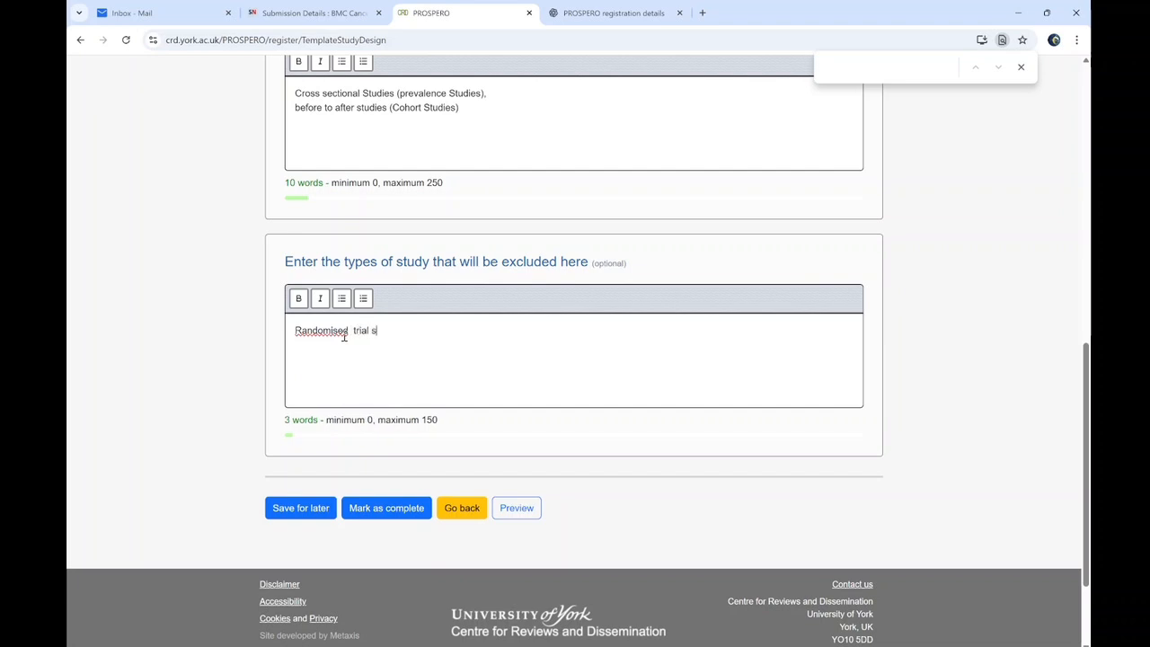
pyautogui.write('Studies w')
pyautogui.press('BackSpace')
pyautogui.write('not reporting')
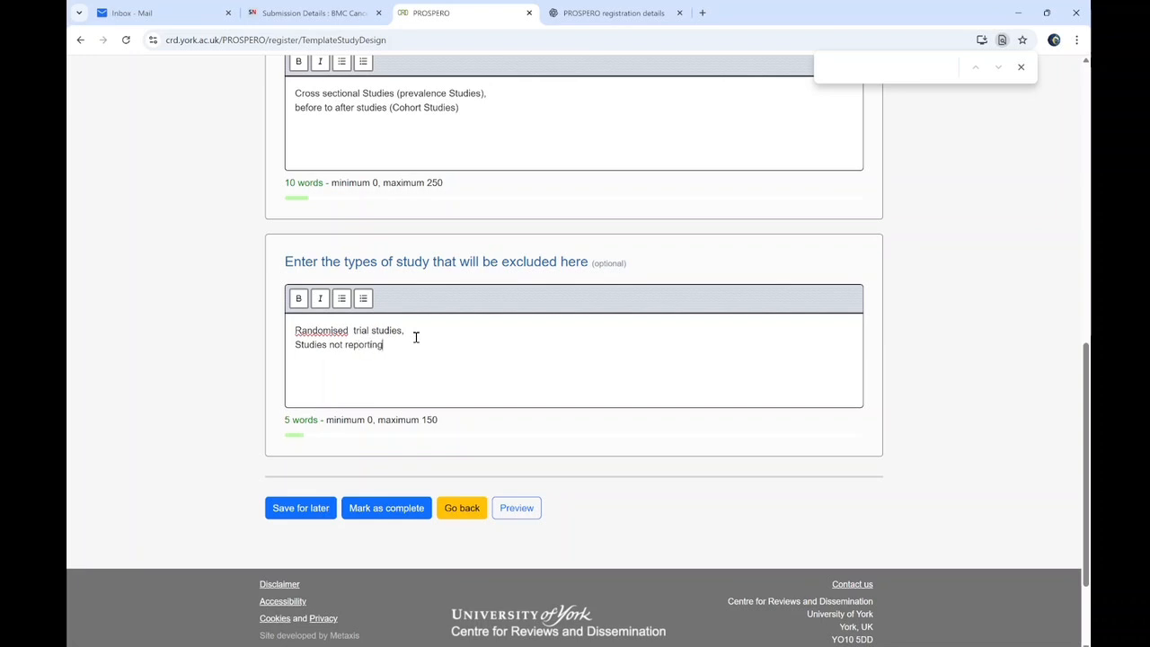
pyautogui.write(' pooled')
pyautogui.write(' prevaklenc')
pyautogui.write('e')
pyautogui.write('Grey literayur')
pyautogui.press('BackSpace')
pyautogui.write('re')
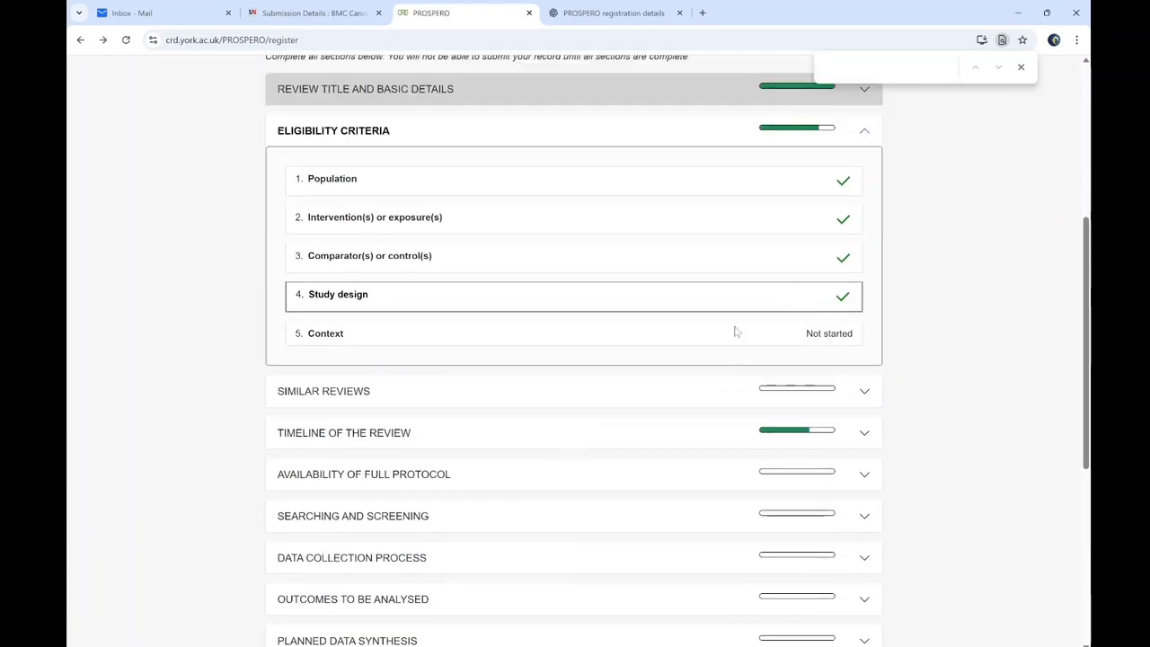
# Open the Context section and snip its empty review-context entry box
pyautogui.click(520, 346)
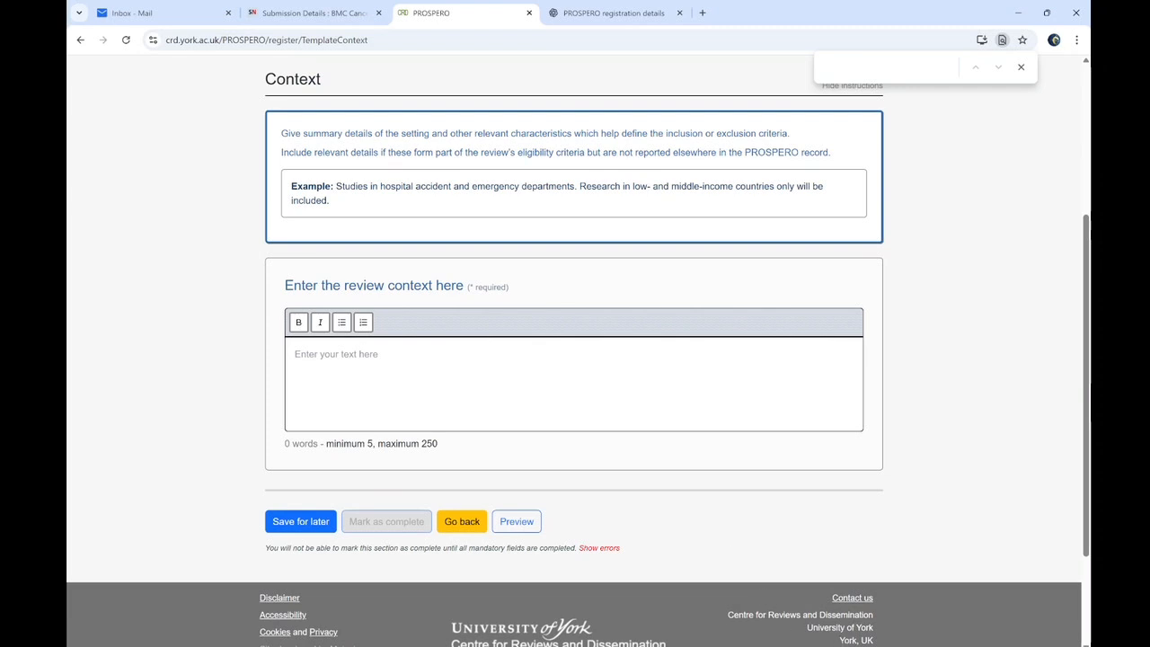
pyautogui.click(290, 36)
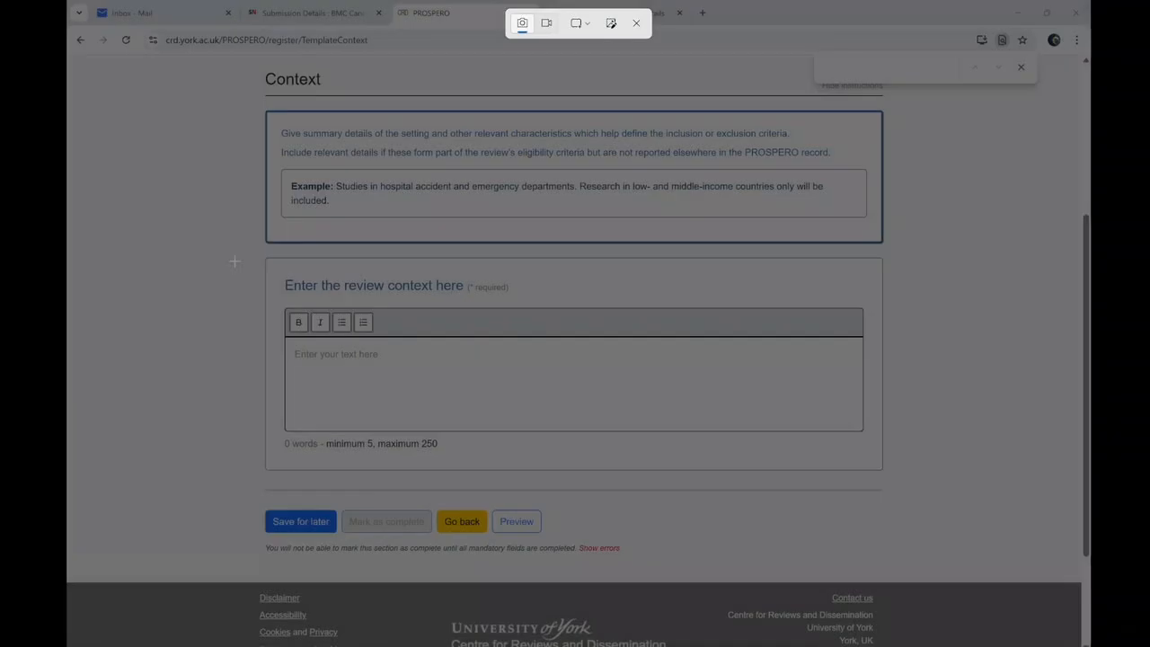
pyautogui.moveTo(235, 261); pyautogui.dragTo(925, 487)
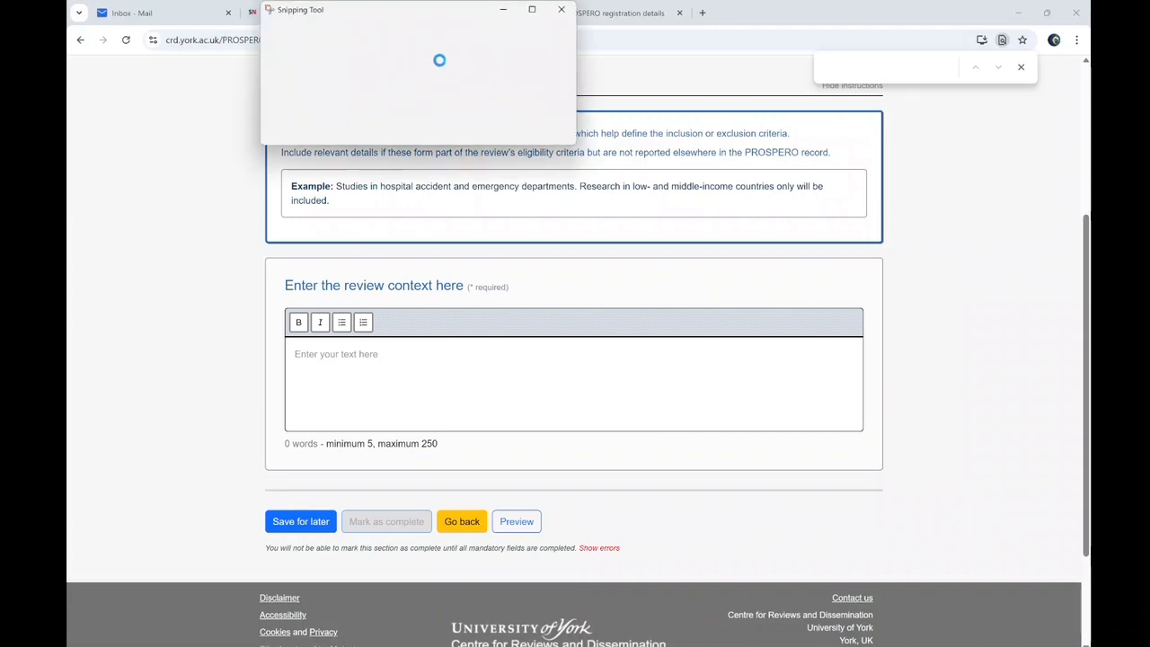
pyautogui.click(559, 15)
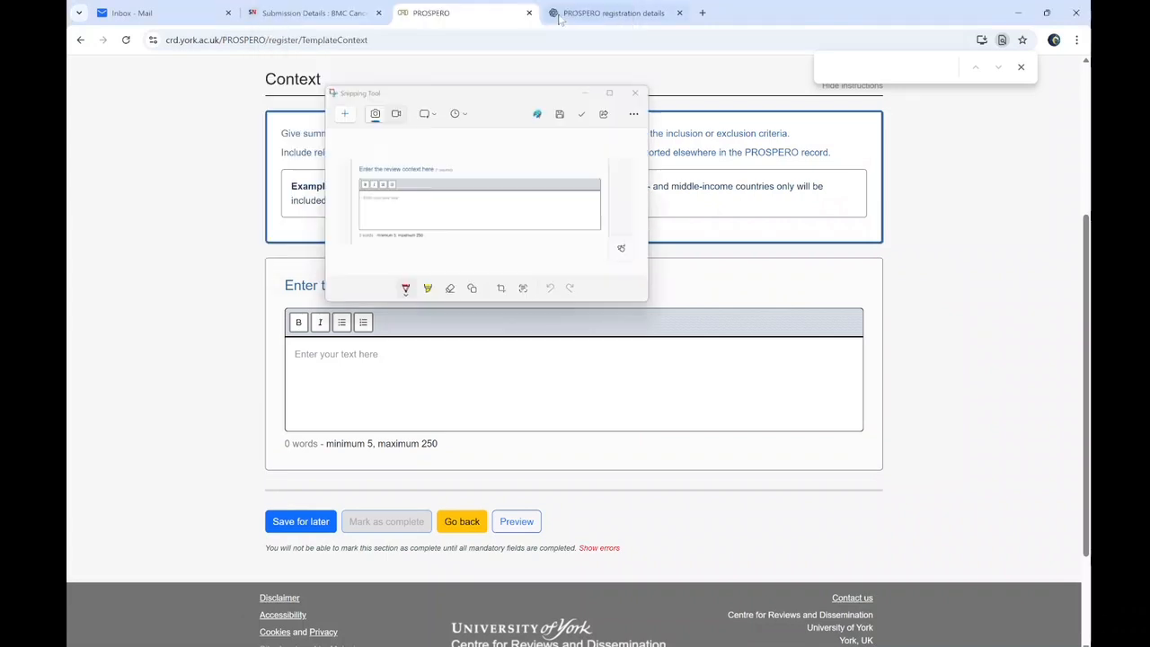
pyautogui.click(611, 13)
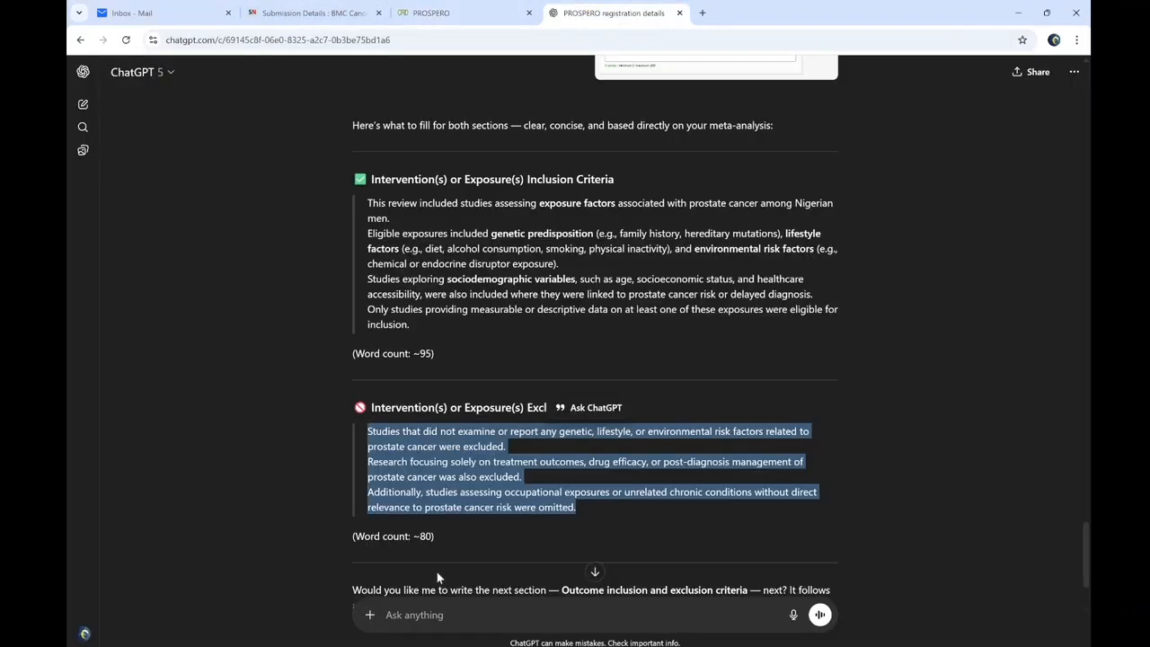
# Ask ChatGPT, with the screenshot attached, for the review context in 180 words
pyautogui.click(386, 614)
pyautogui.hotkey('ctrl', 'v')
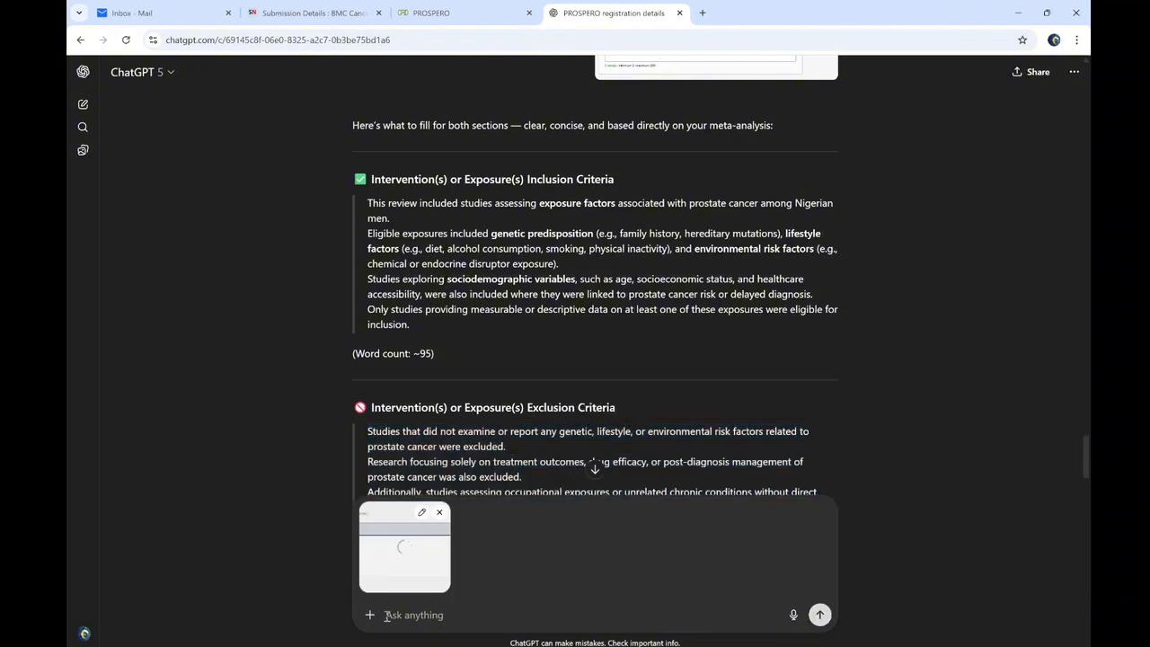
pyautogui.write('In 180 words')
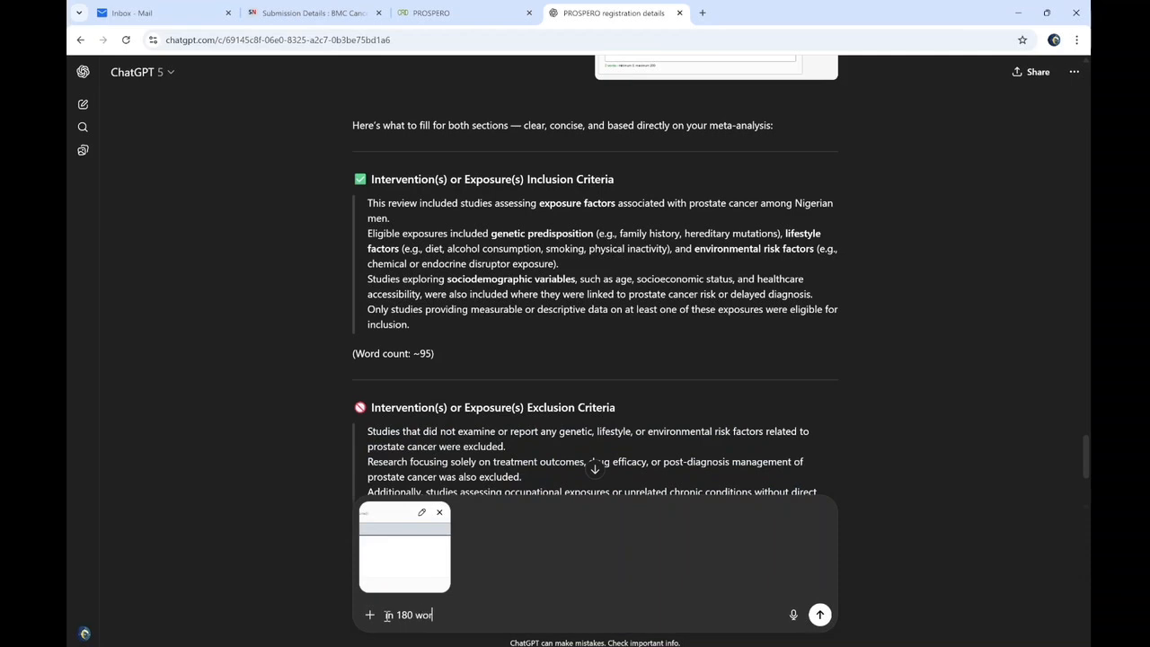
pyautogui.press('Return')
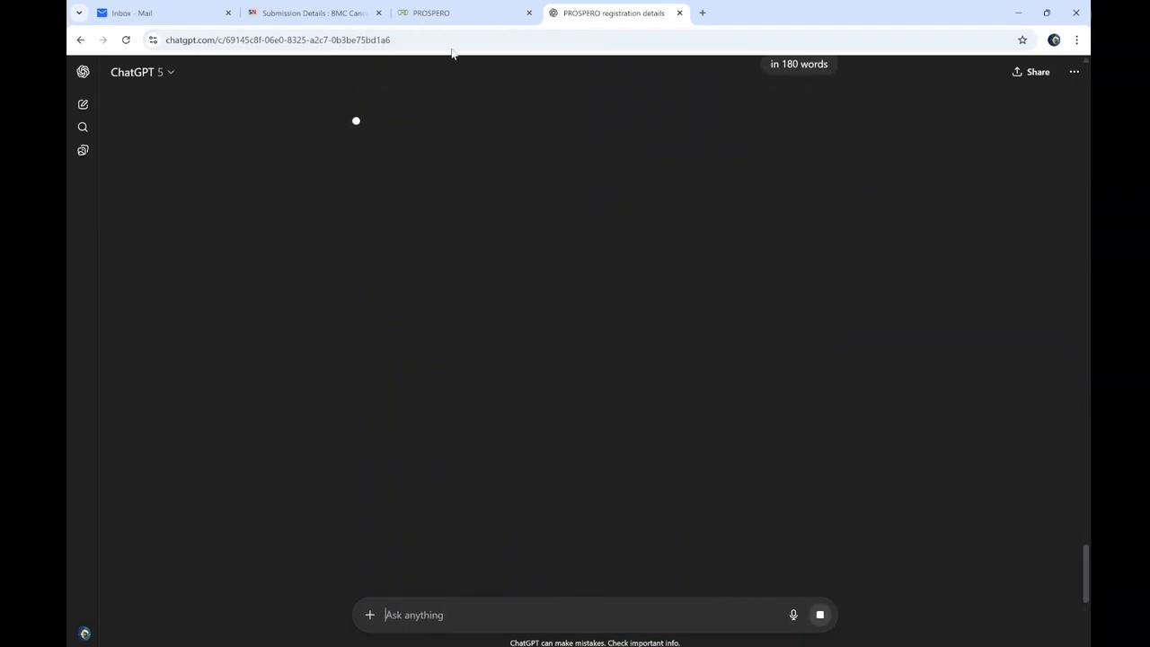
# Select ChatGPT's 180-word prostate cancer context reply and return to PROSPERO's empty context box
pyautogui.click(449, 13)
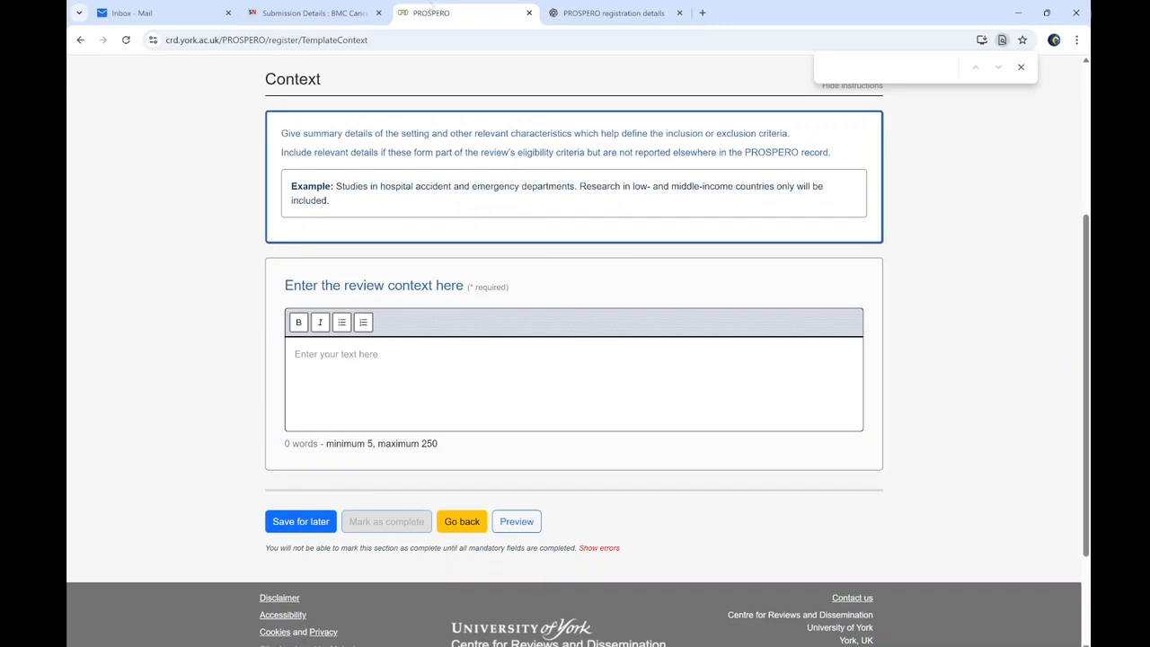
pyautogui.click(611, 13)
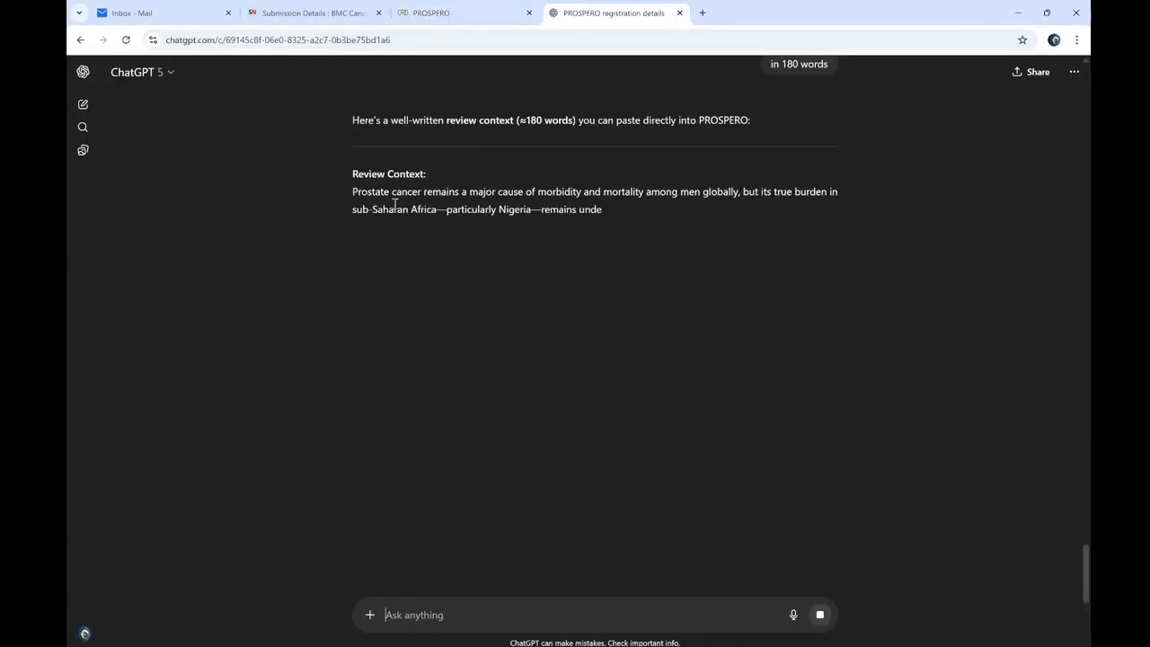
pyautogui.tripleClick(394, 205)
pyautogui.hotkey('ctrl', 'c')
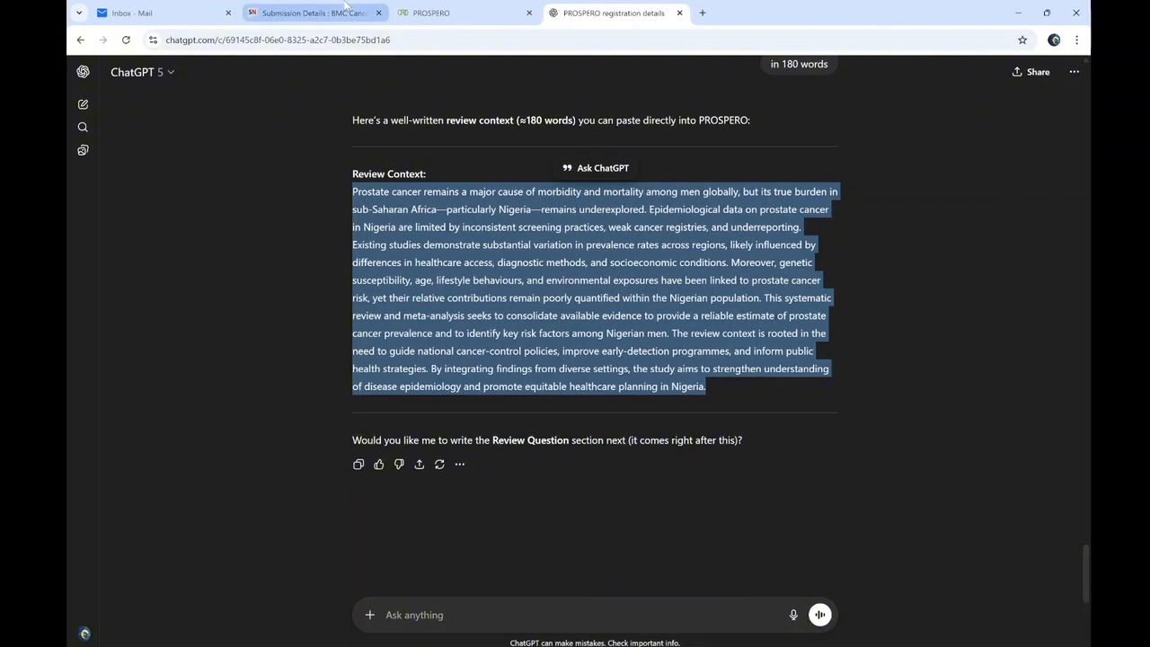
pyautogui.click(315, 13)
pyautogui.click(436, 13)
pyautogui.click(316, 358)
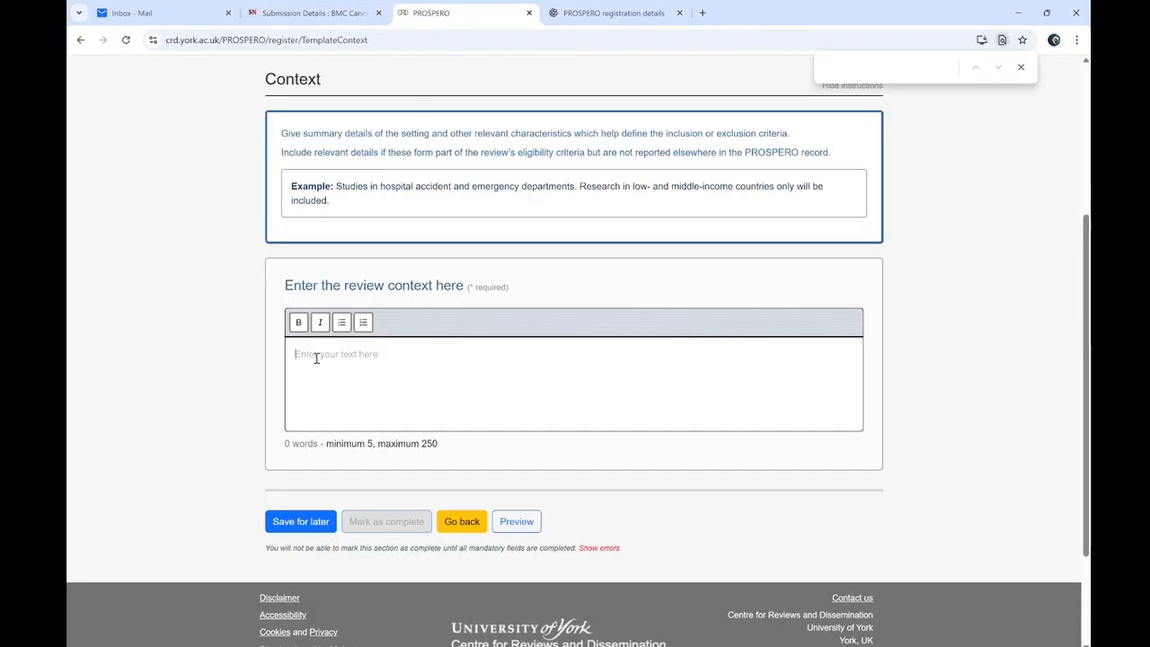
# Paste the review-context paragraph into Context and mark the section complete
pyautogui.hotkey('ctrl', 'v')
pyautogui.click(385, 598)
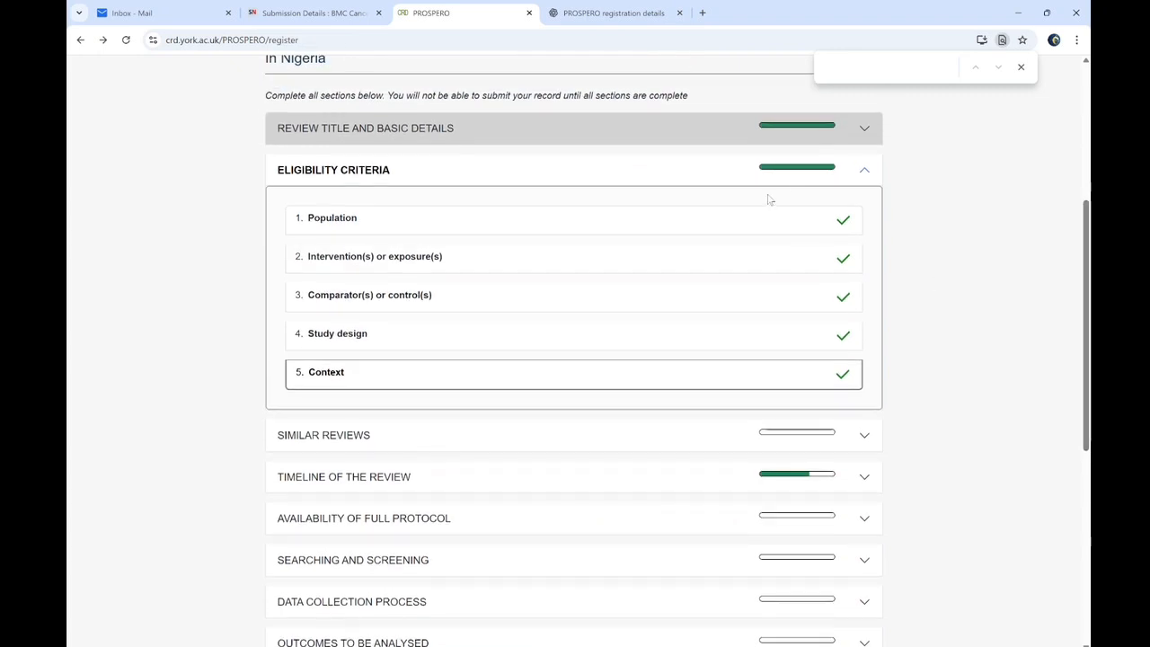
pyautogui.click(849, 166)
# Open the Similar Reviews check, browse similar records, then choose not to check any similar records
pyautogui.click(511, 203)
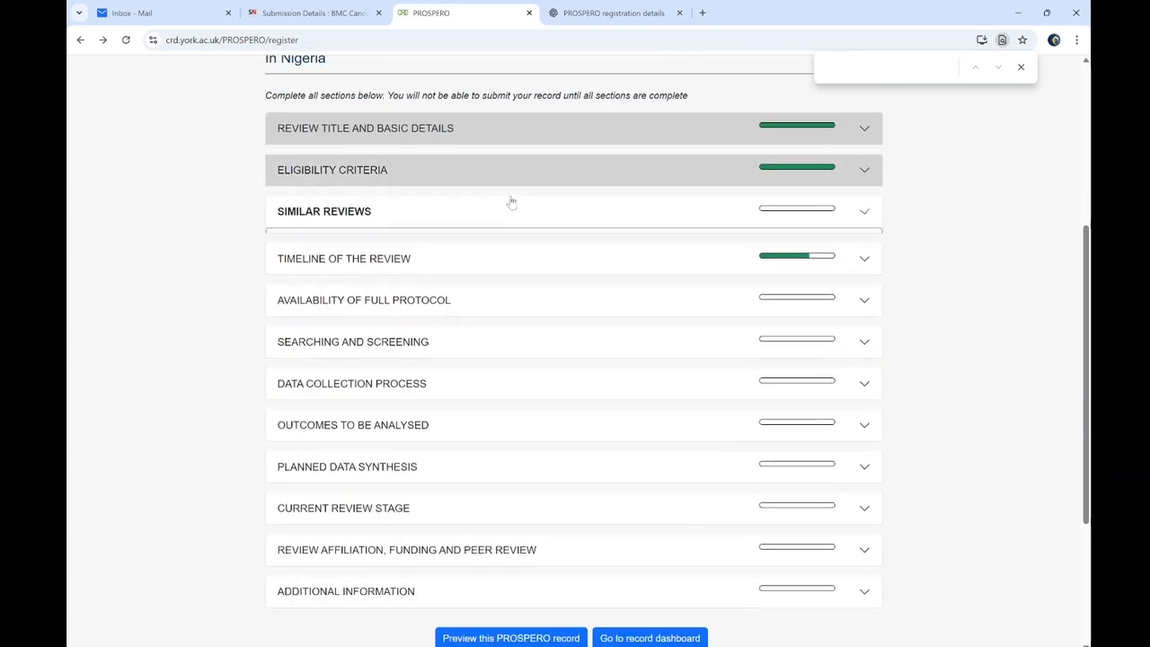
pyautogui.click(659, 264)
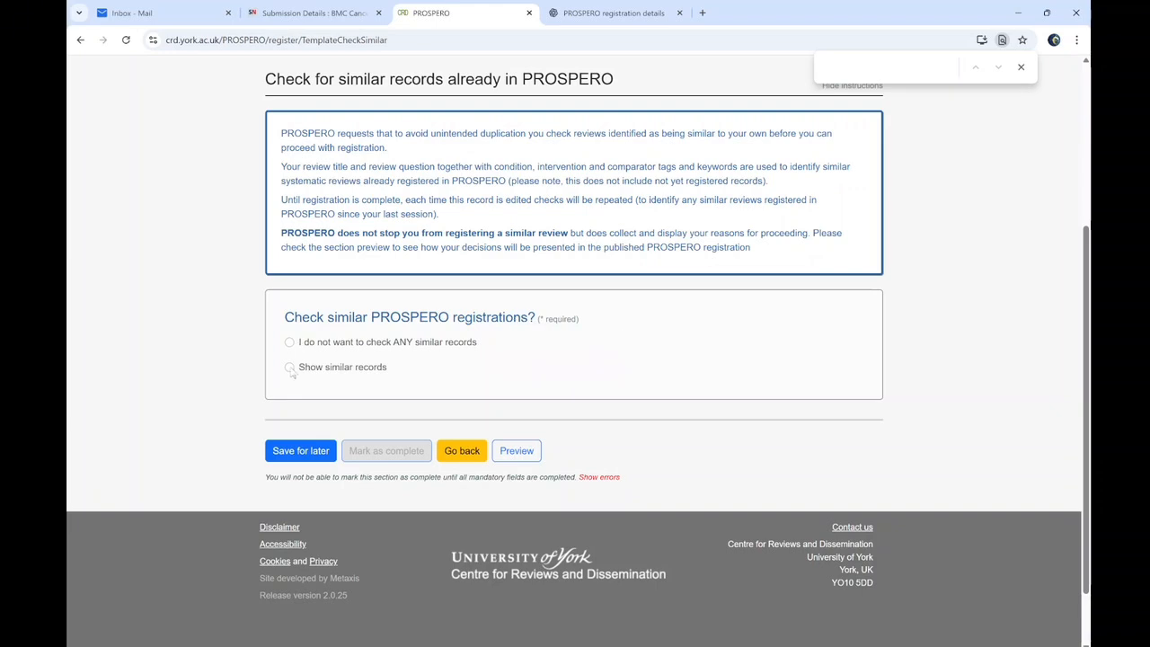
pyautogui.click(289, 367)
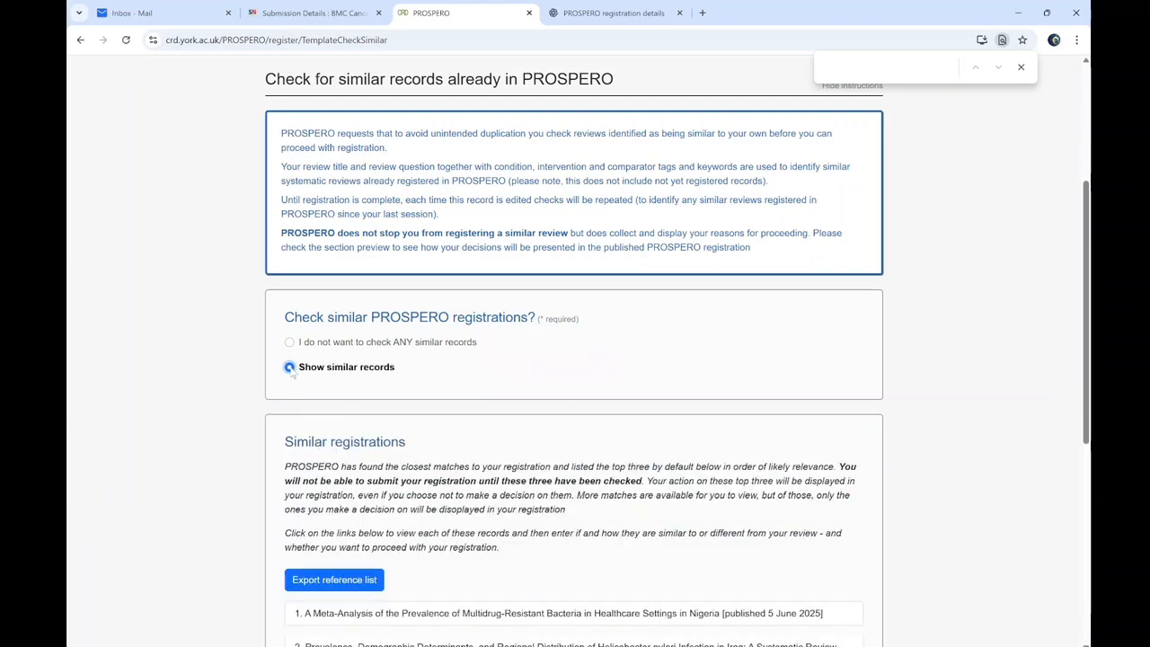
pyautogui.moveTo(1086, 372); pyautogui.dragTo(1085, 514)
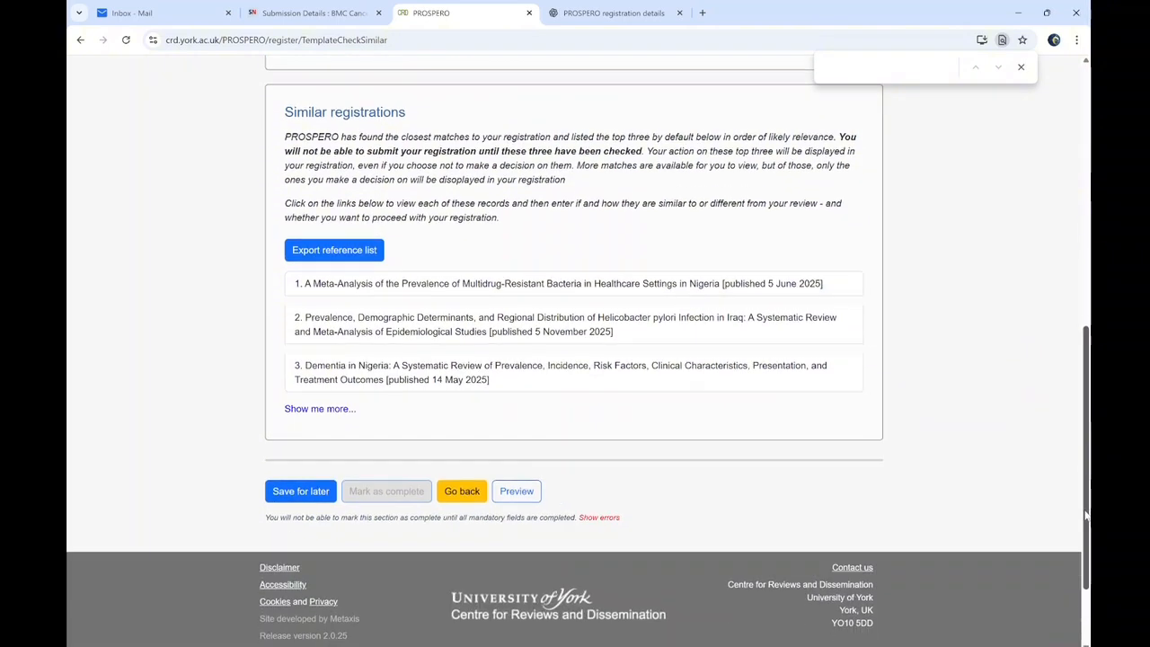
pyautogui.scroll(1, 1085, 514)
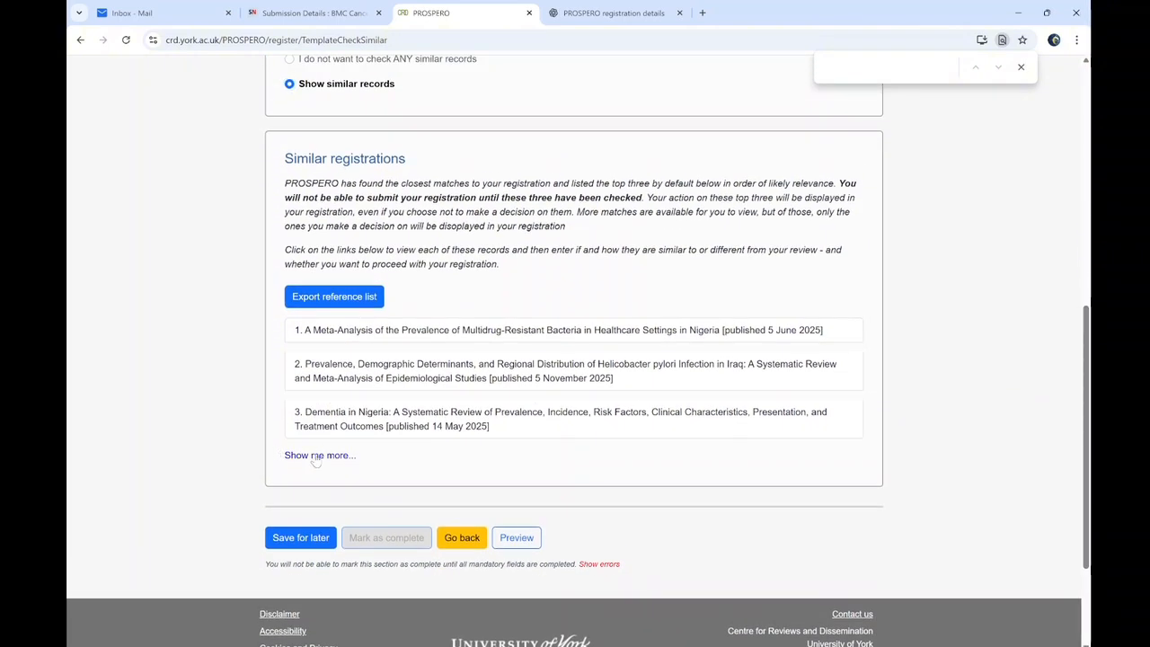
pyautogui.click(316, 455)
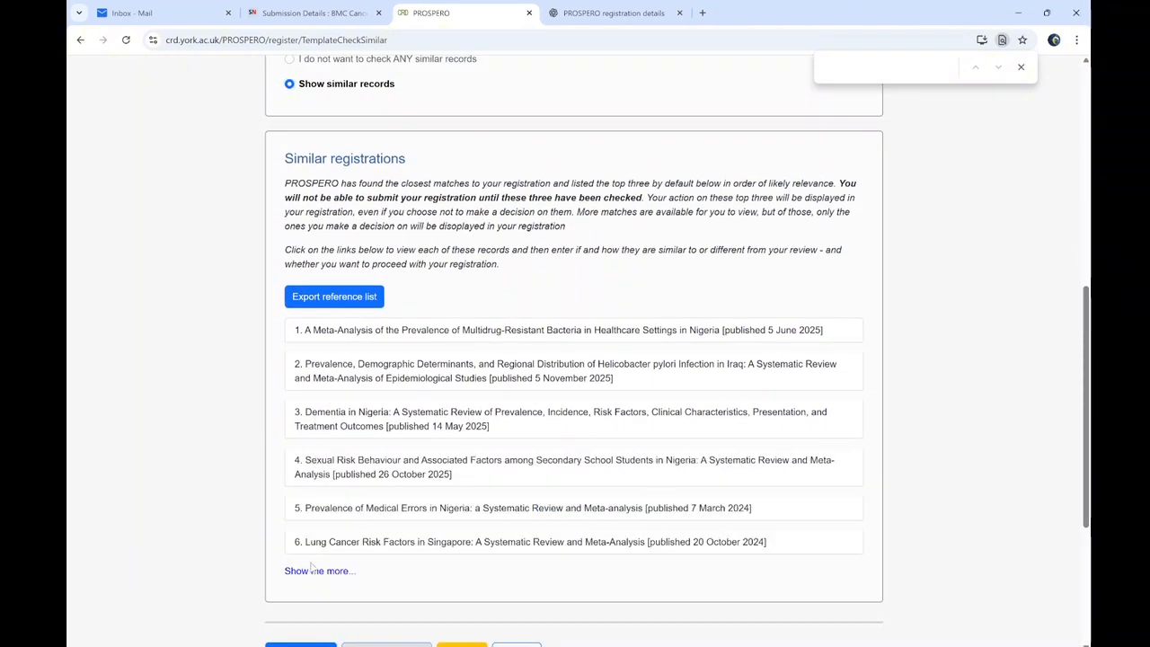
pyautogui.click(289, 59)
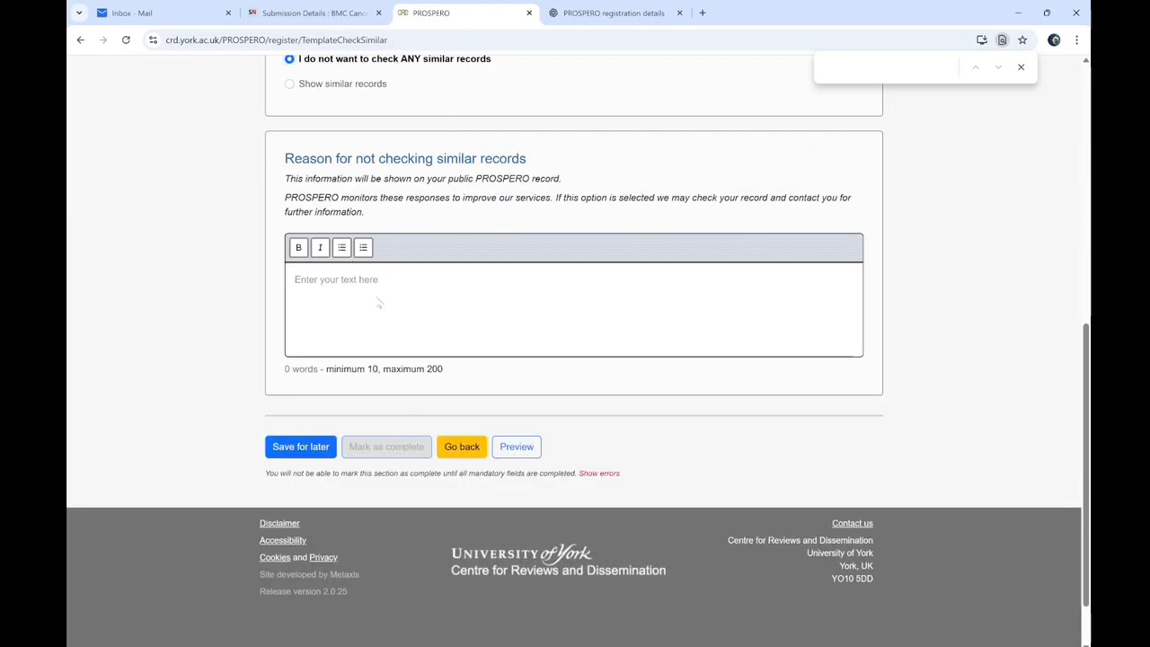
pyautogui.click(332, 280)
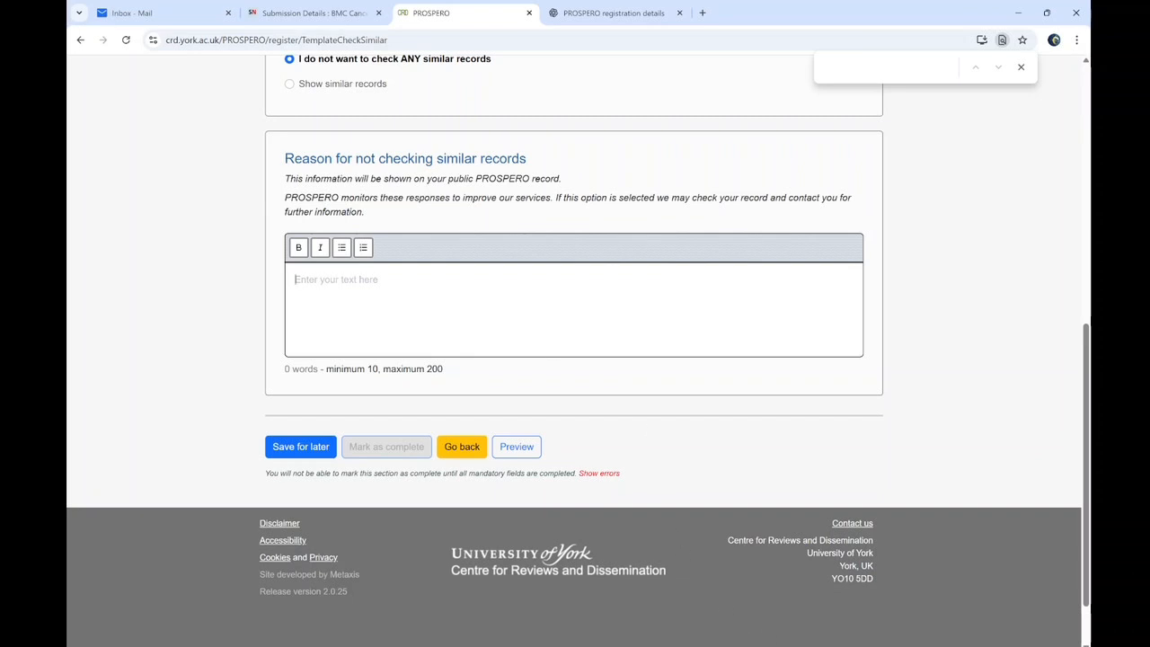
# Snip an image of the empty reason-for-not-checking box, then bring back ChatGPT's message box
pyautogui.click(685, 645)
pyautogui.click(280, 35)
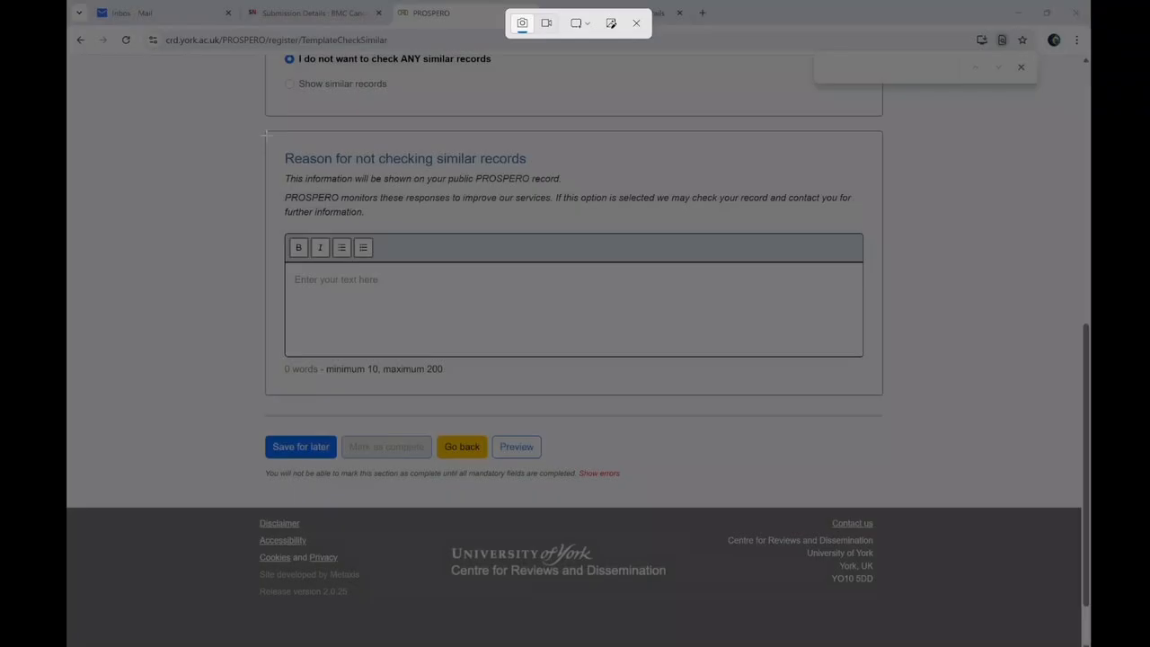
pyautogui.moveTo(266, 134); pyautogui.dragTo(997, 421)
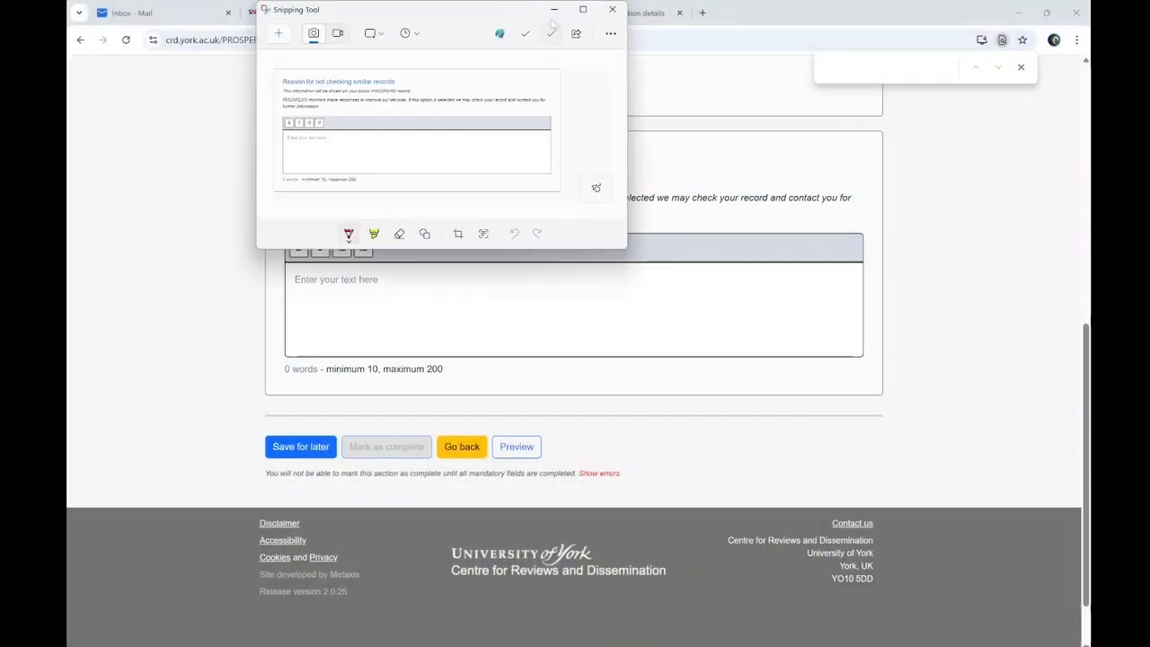
pyautogui.click(553, 10)
pyautogui.scroll(3, 371, 410)
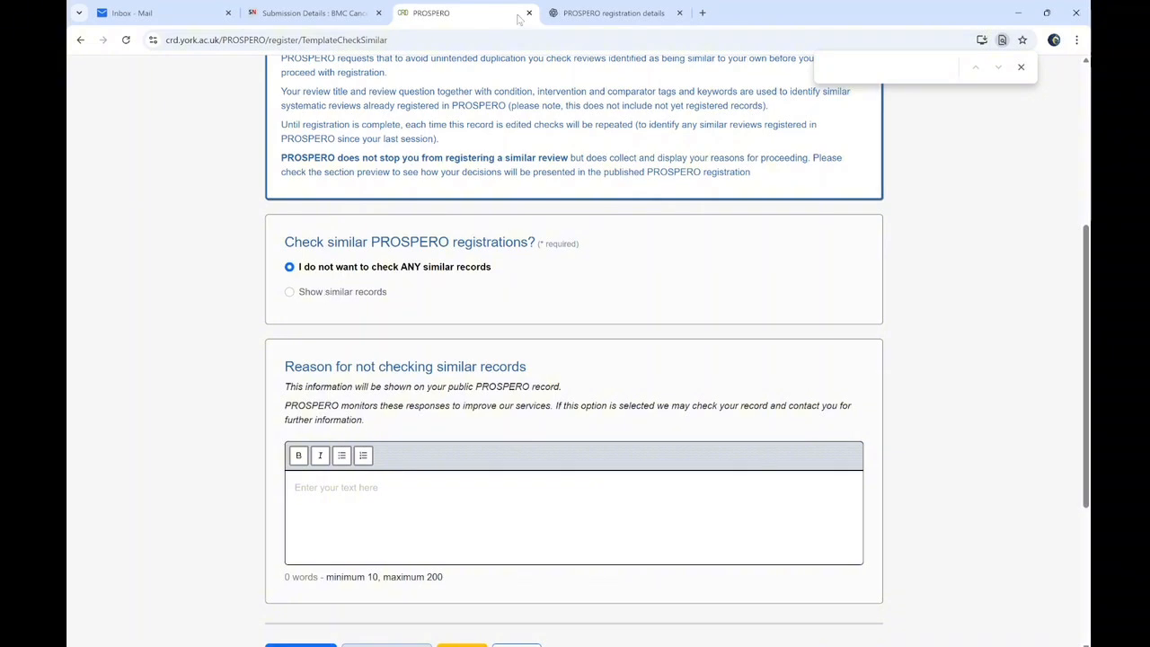
pyautogui.click(614, 12)
pyautogui.click(394, 611)
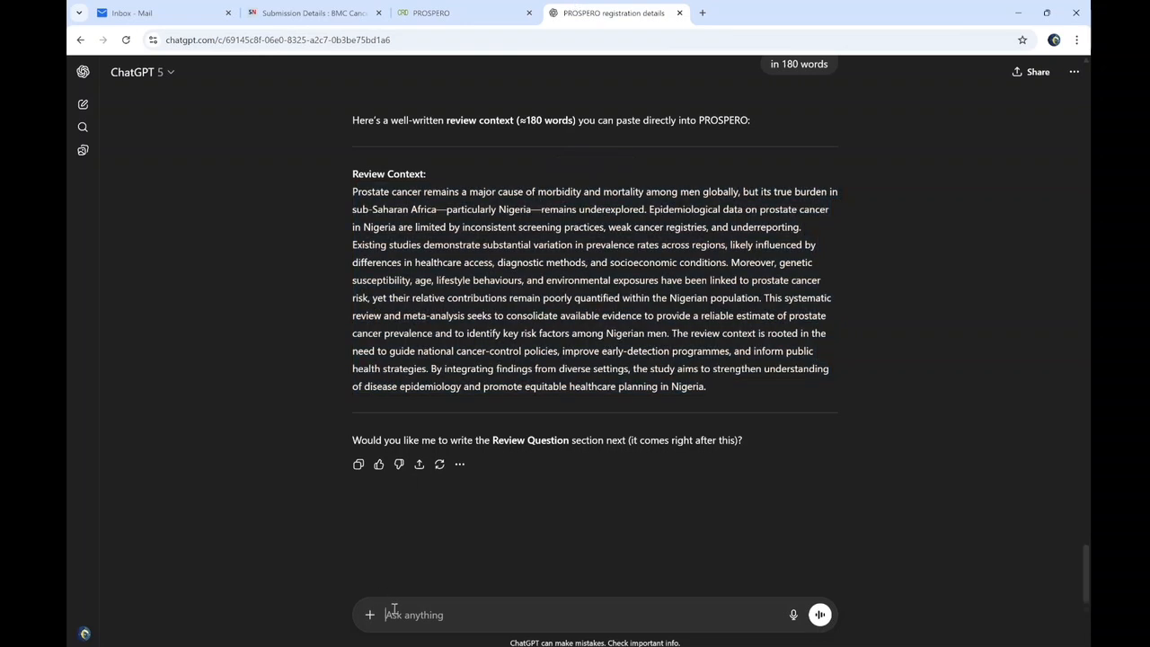
# Ask ChatGPT for a reason stating this study hasn't been done recently in Nigeria
pyautogui.hotkey('ctrl', 'v')
pyautogui.write('Let thw')
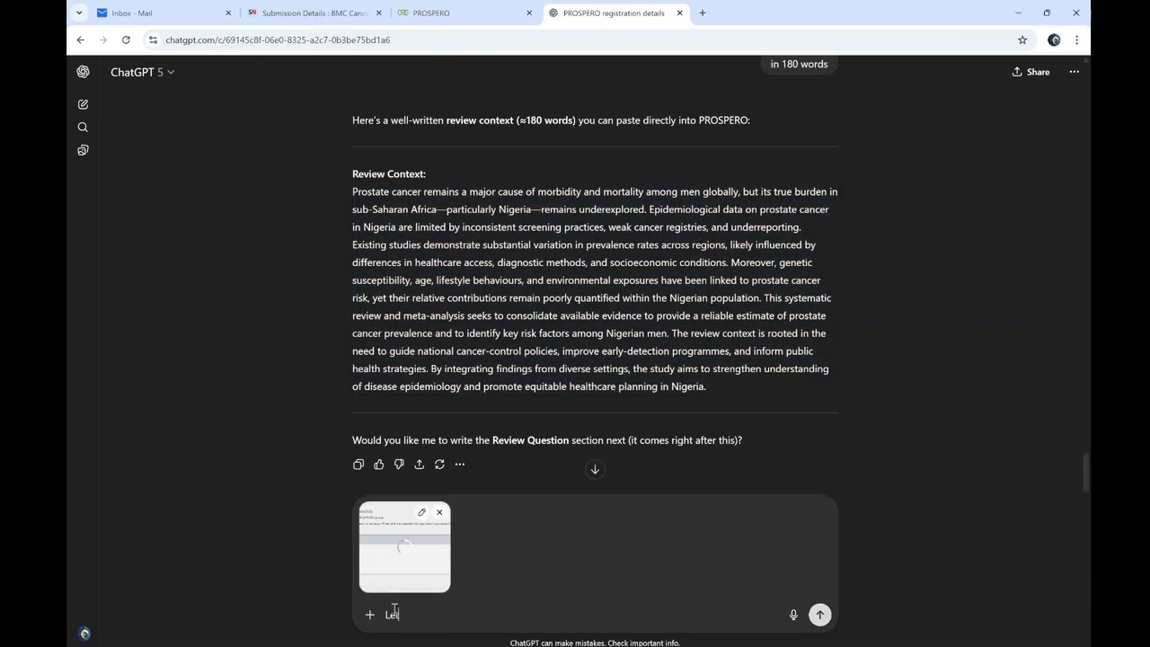
pyautogui.write('e reason')
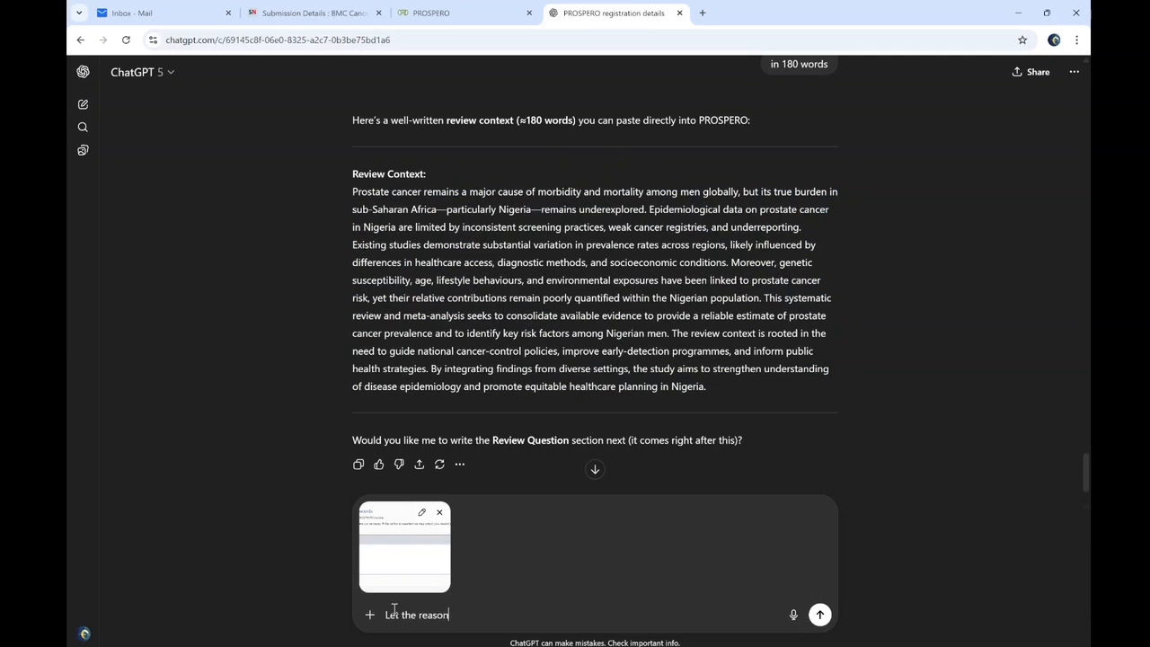
pyautogui.write(' be that to the best of knowledge this study has')
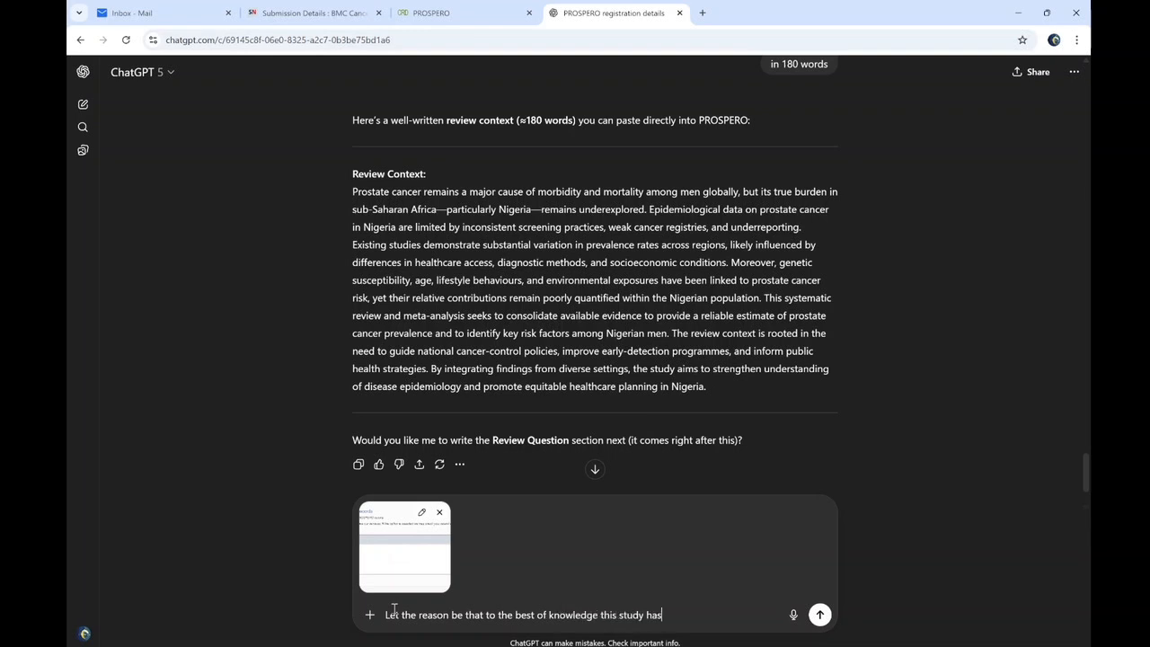
pyautogui.write("n't be done recently in Nigeria")
pyautogui.press('Return')
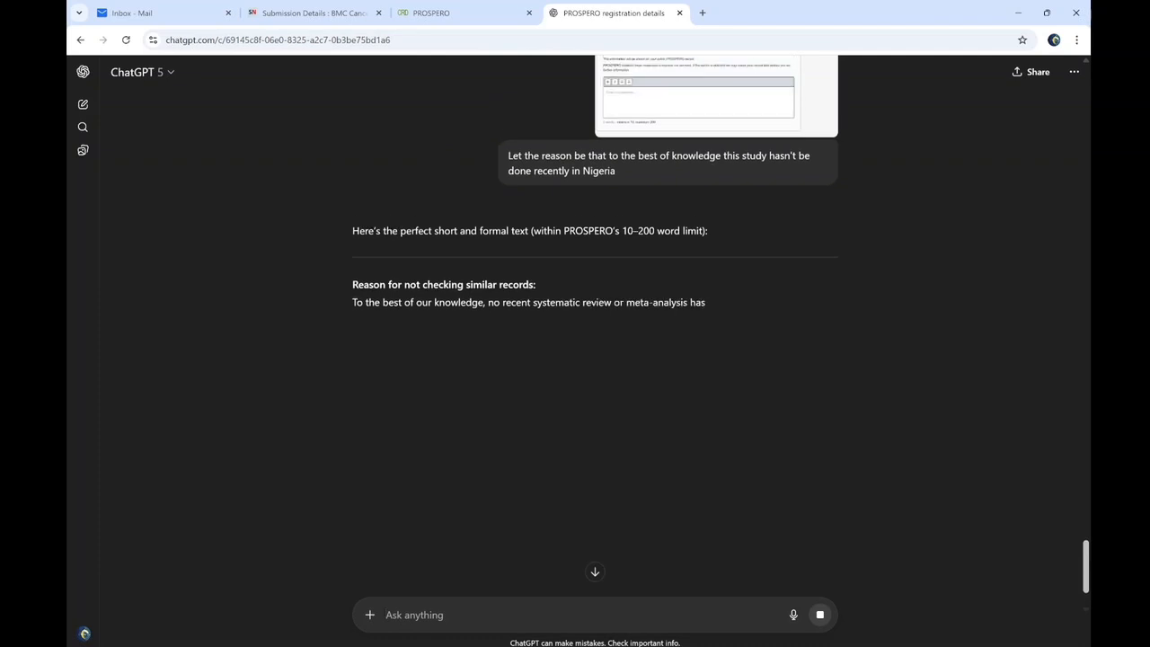
# Copy ChatGPT's 73-word justification into PROSPERO's reason-for-not-checking box
pyautogui.tripleClick(548, 334)
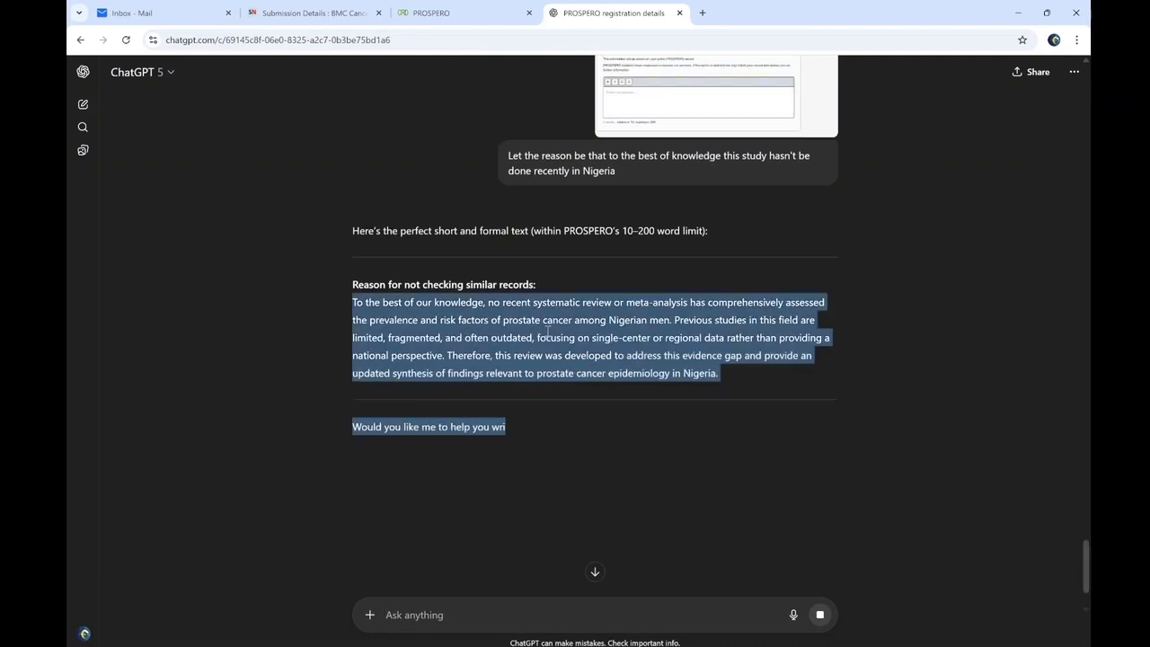
pyautogui.tripleClick(548, 335)
pyautogui.hotkey('ctrl', 'c')
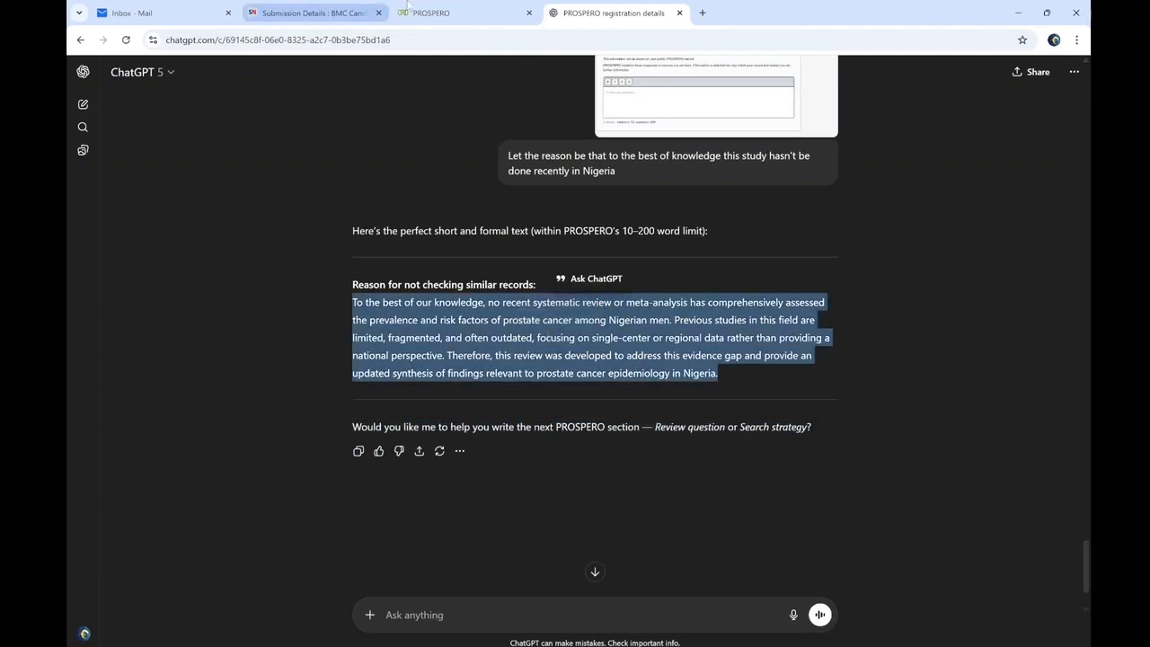
pyautogui.click(435, 7)
pyautogui.click(323, 521)
pyautogui.hotkey('ctrl', 'v')
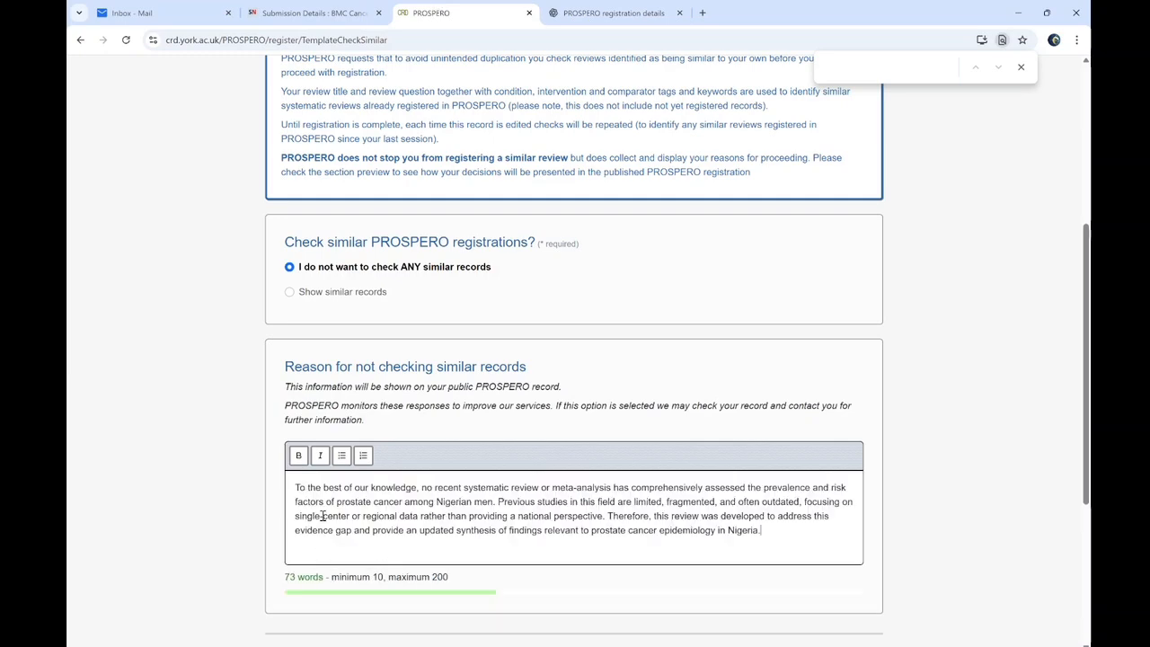
# Mark the Similar Reviews section complete and collapse it
pyautogui.moveTo(1088, 366); pyautogui.dragTo(1087, 446)
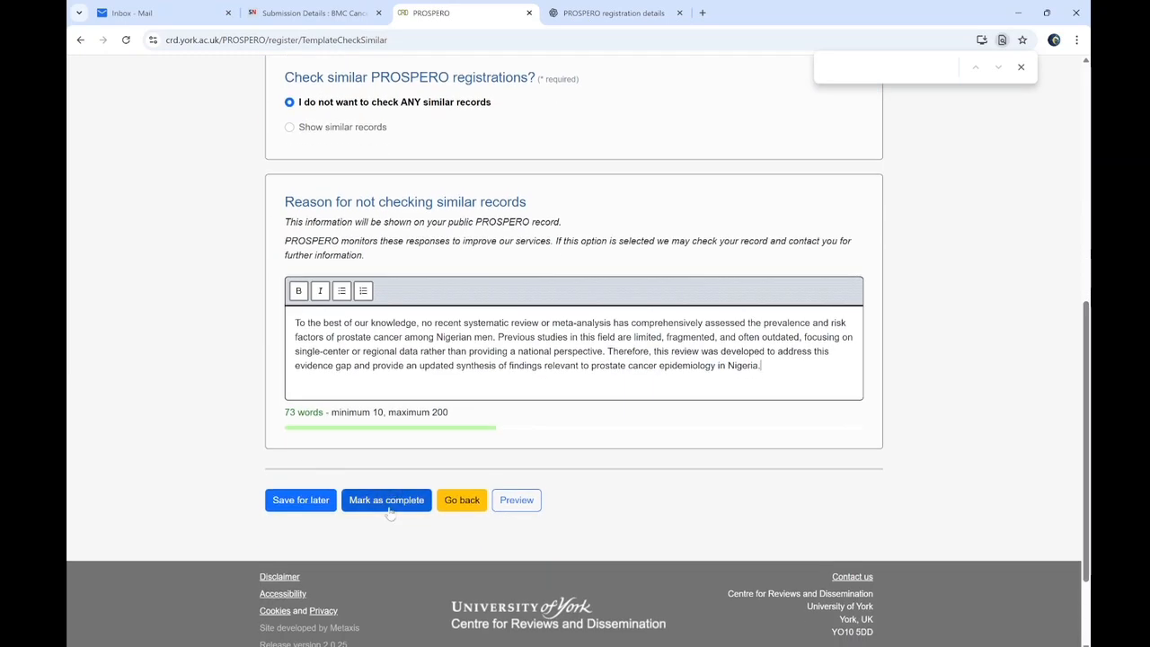
pyautogui.click(387, 500)
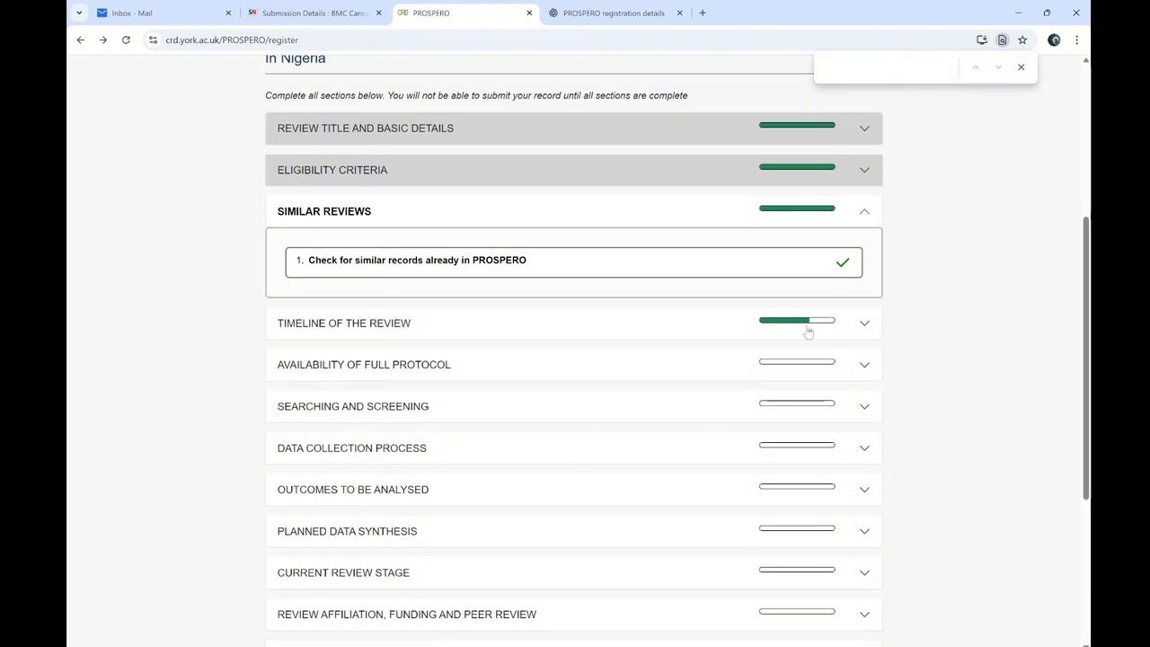
pyautogui.click(651, 221)
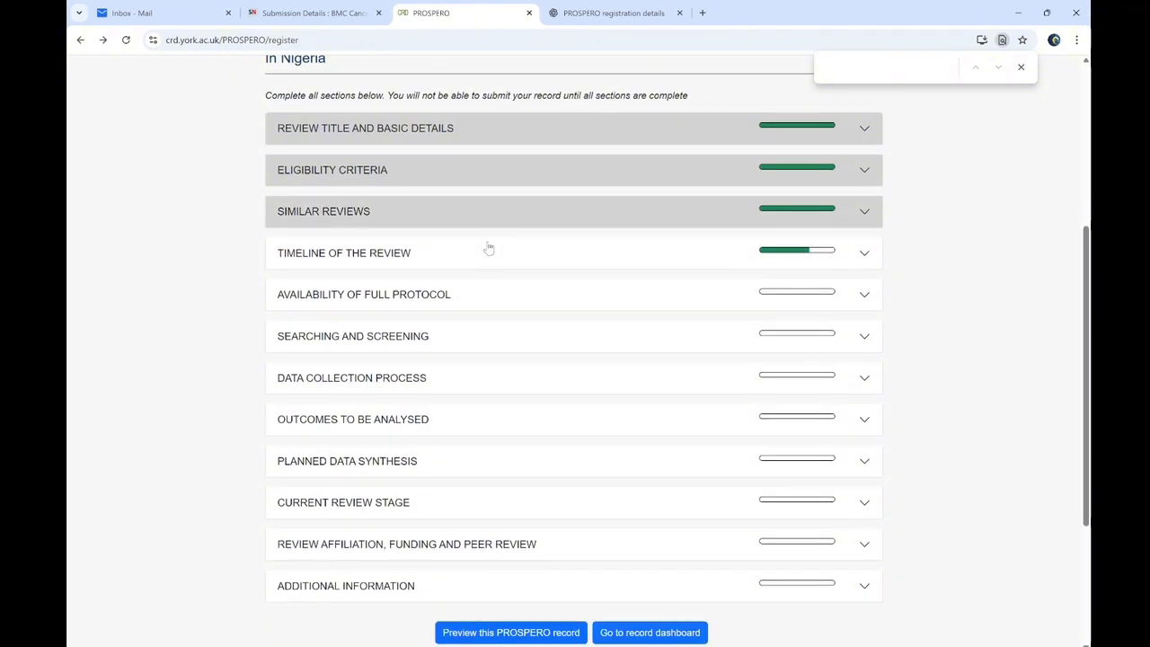
# Set the review timeline end date to 22 January 2026 and mark it complete
pyautogui.click(486, 262)
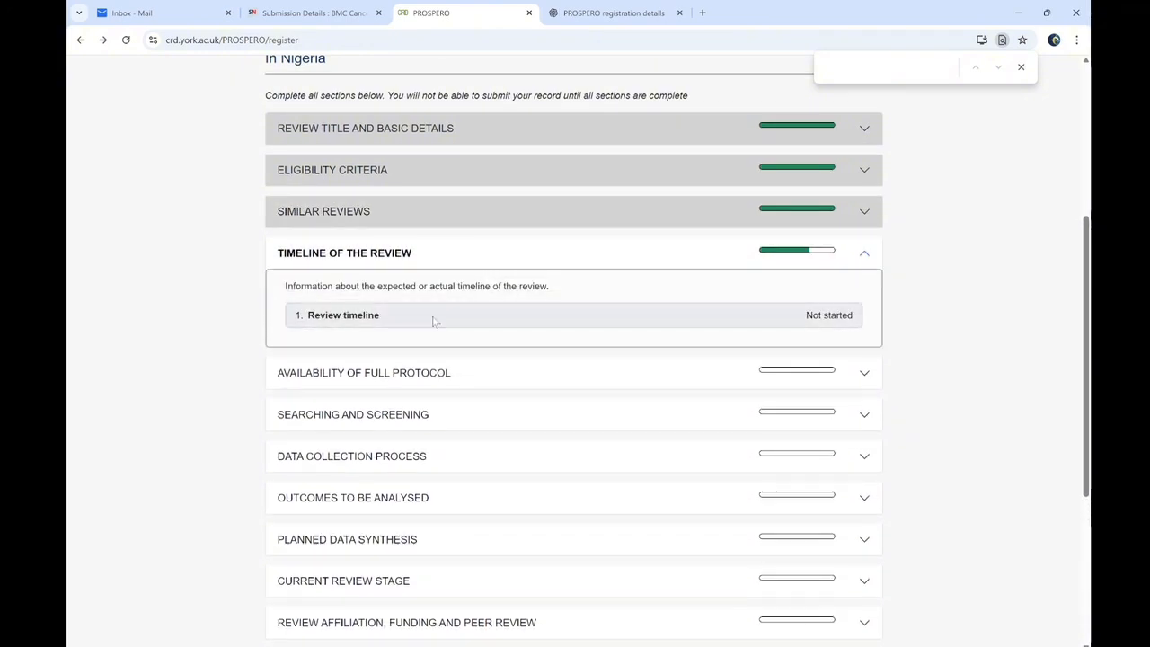
pyautogui.click(433, 321)
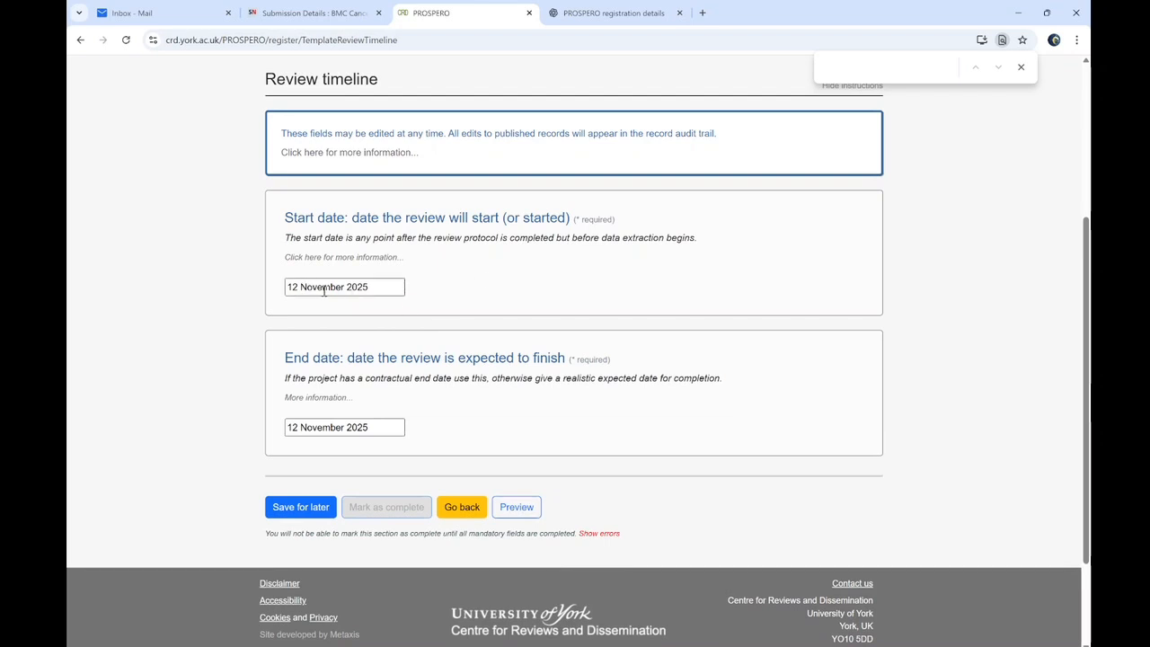
pyautogui.click(329, 427)
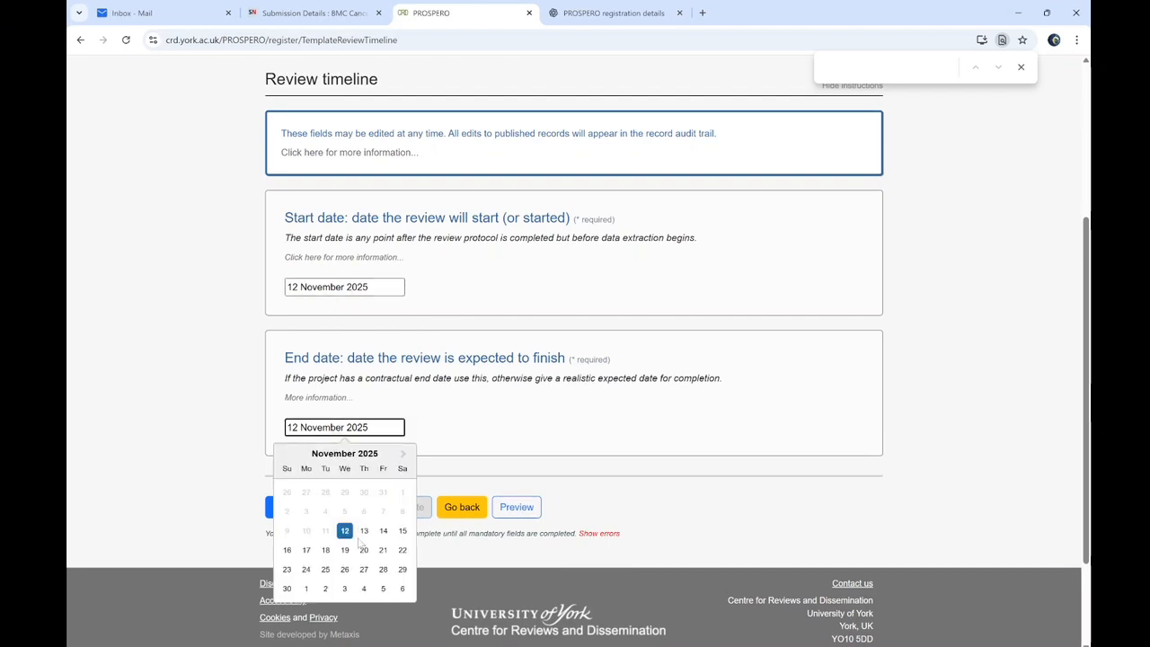
pyautogui.click(403, 454)
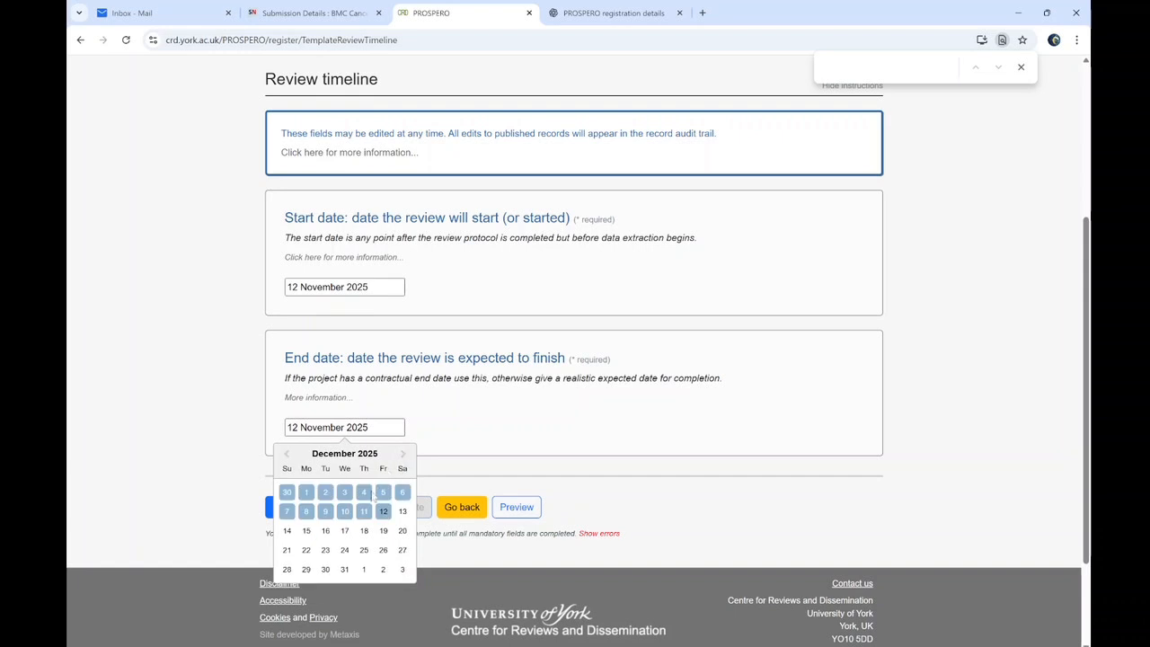
pyautogui.click(403, 454)
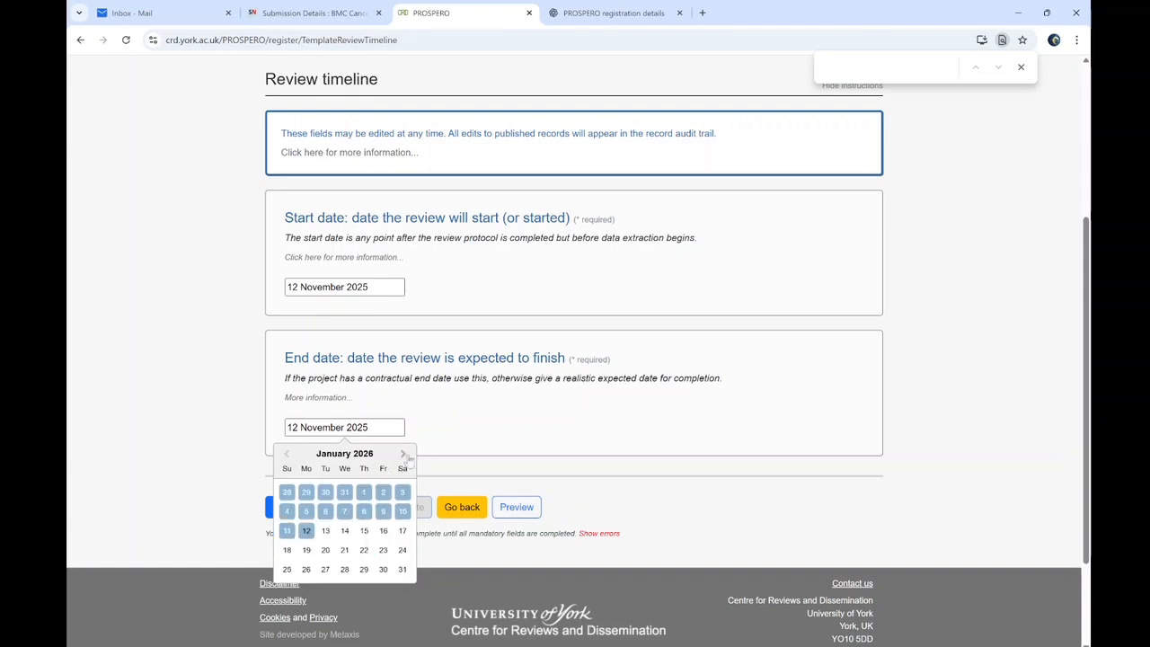
pyautogui.click(293, 493)
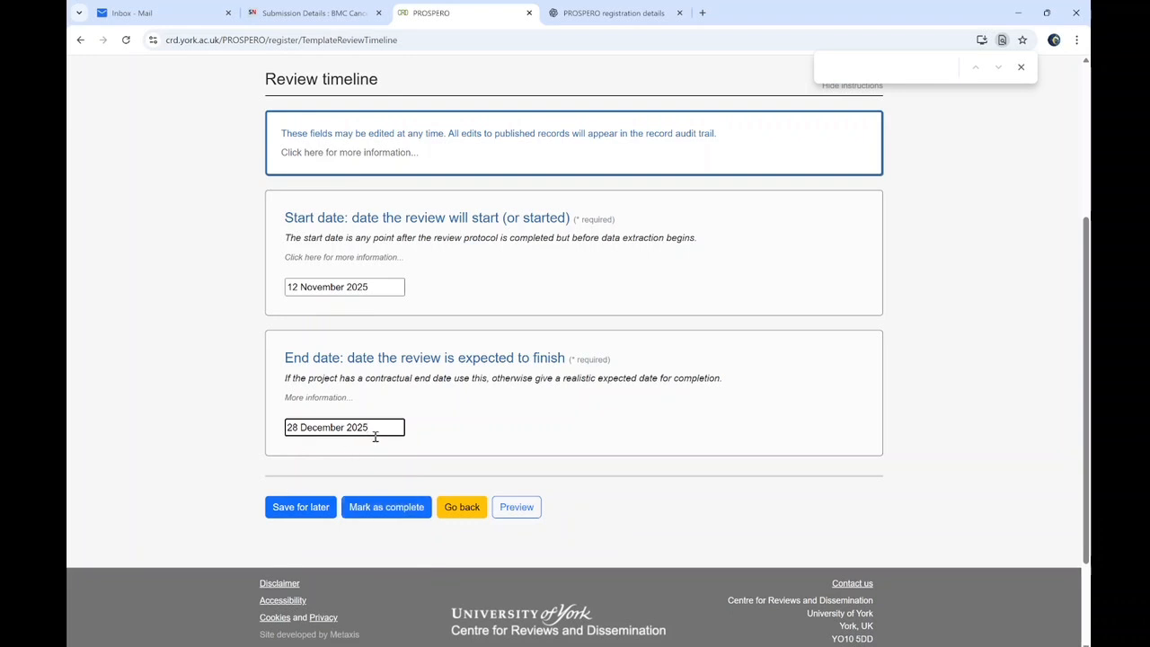
pyautogui.doubleClick(337, 427)
pyautogui.press('BackSpace')
pyautogui.write('January 202')
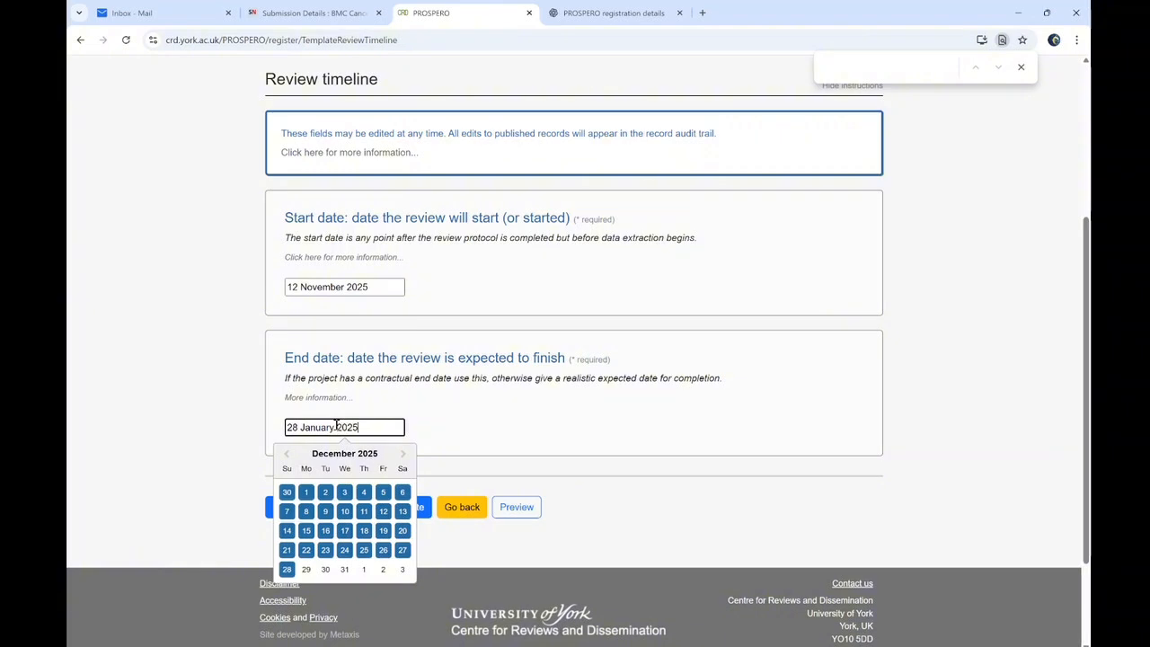
pyautogui.write('6')
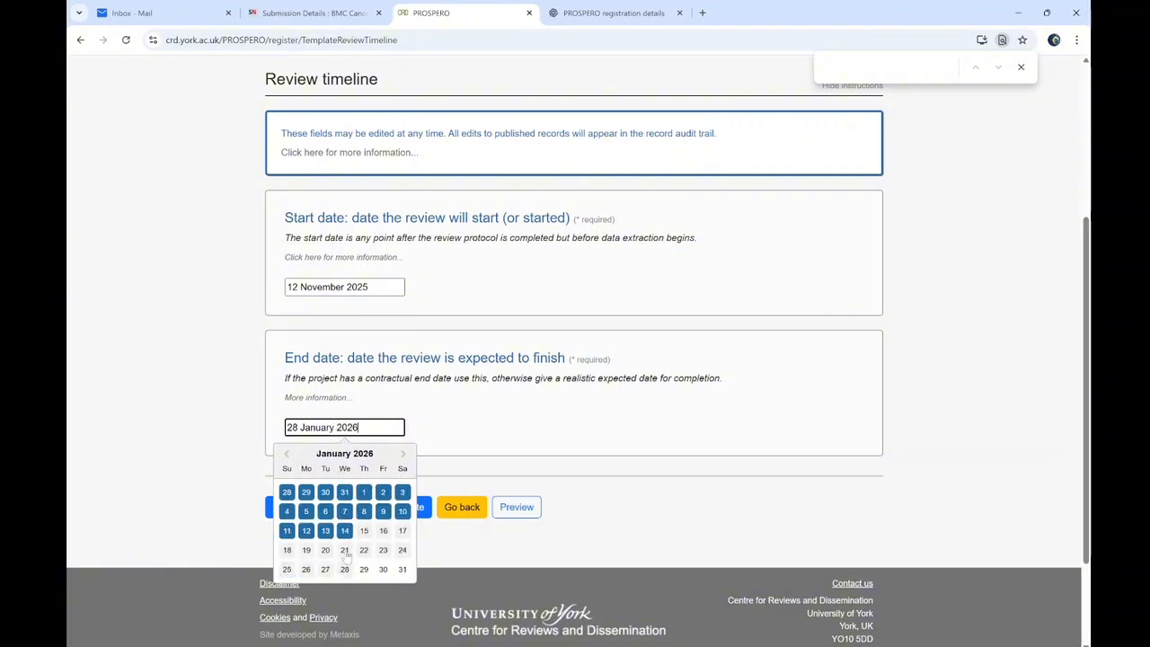
pyautogui.click(363, 550)
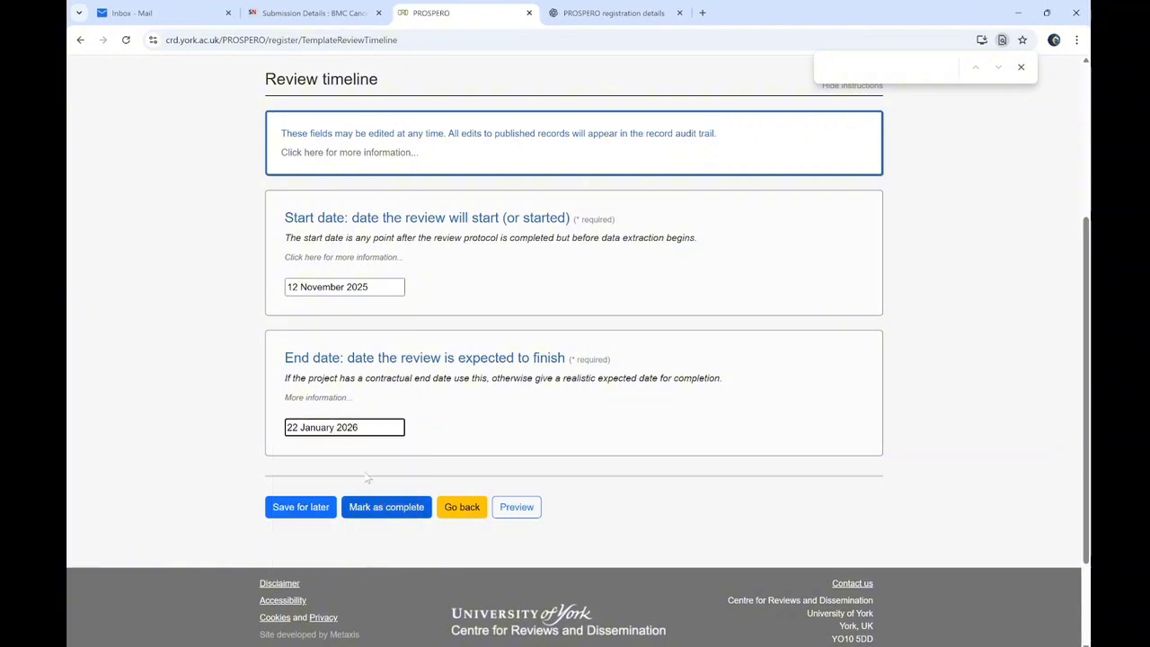
pyautogui.click(394, 507)
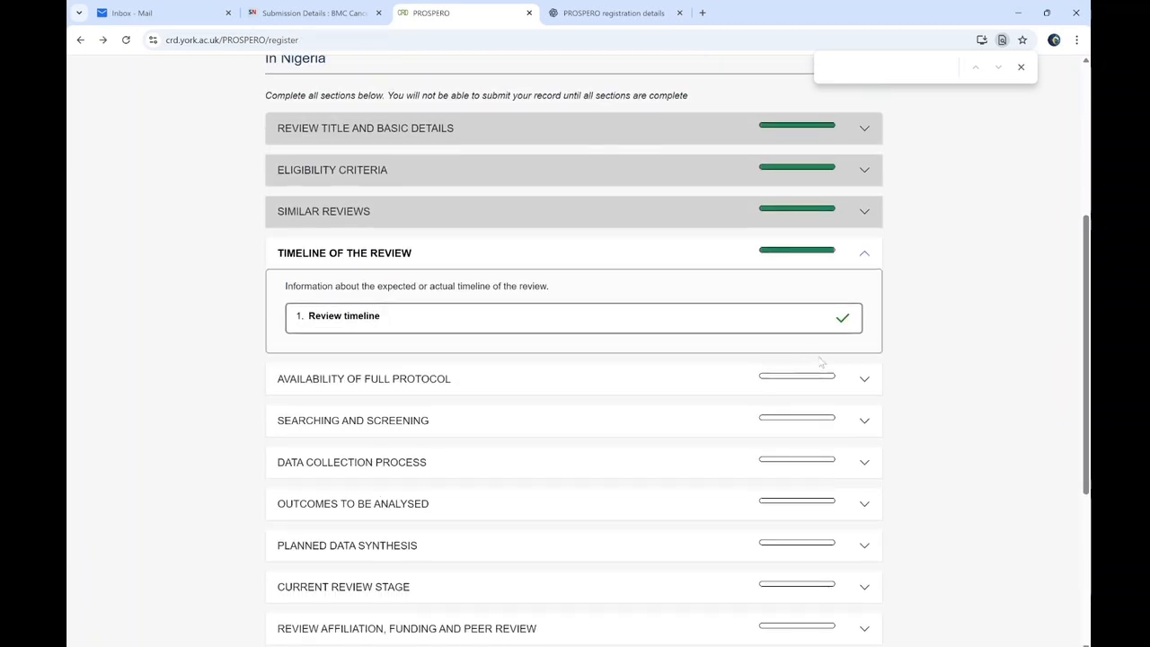
# Record 'A full protocol has not been written' and mark Availability of full protocol complete
pyautogui.click(440, 257)
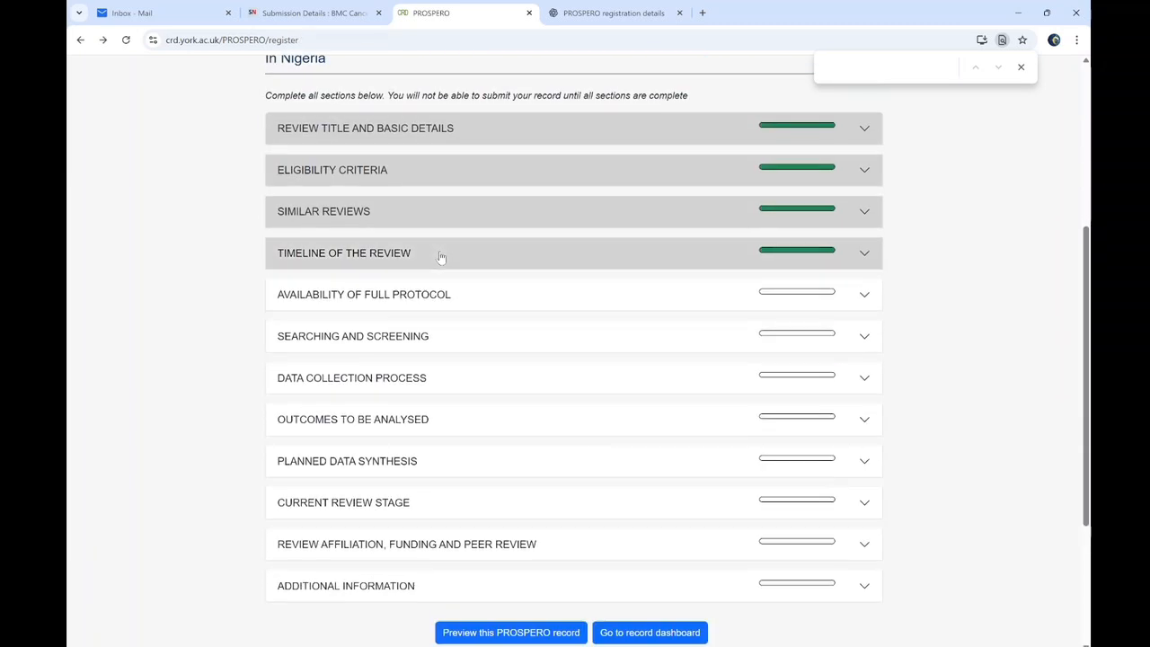
pyautogui.click(383, 300)
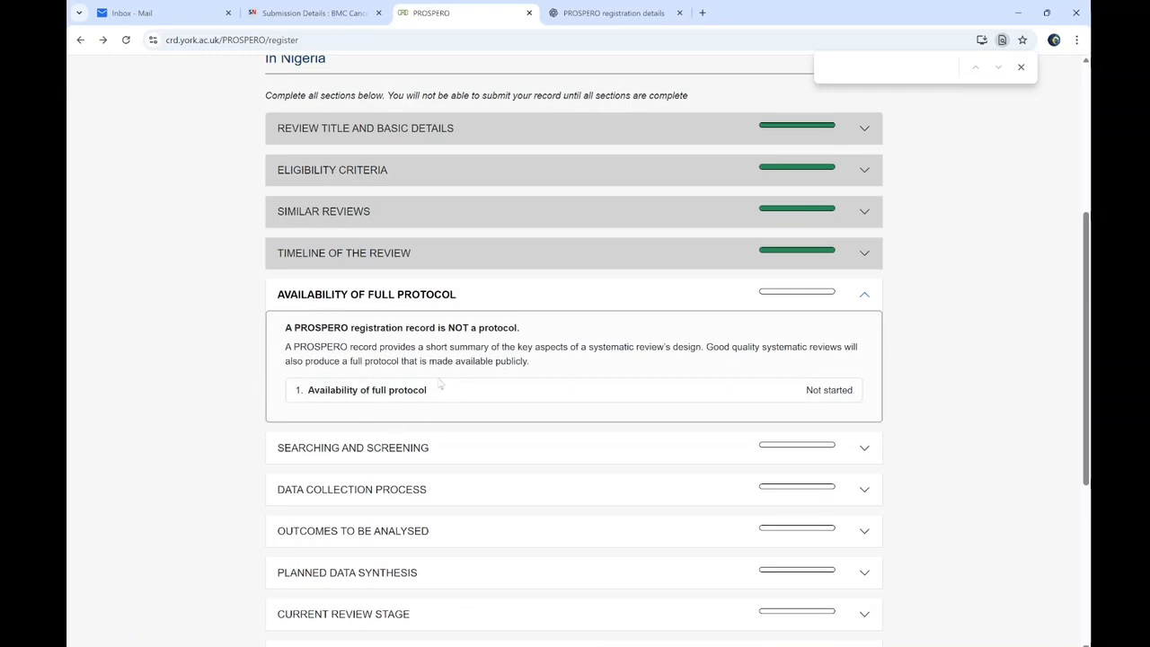
pyautogui.click(404, 388)
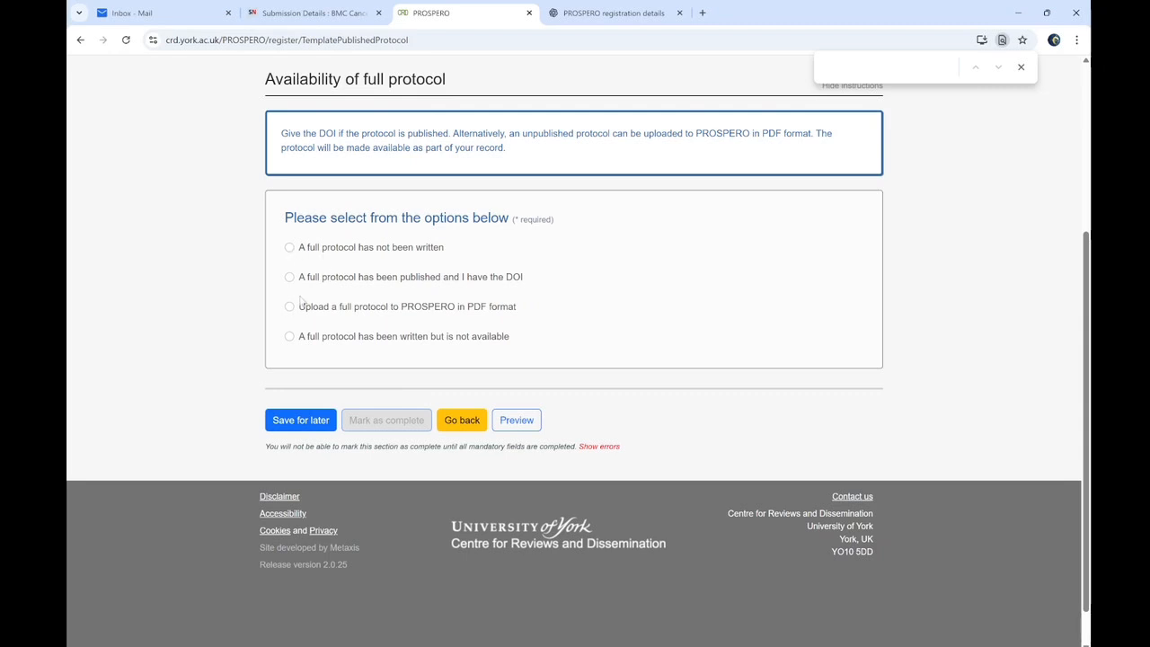
pyautogui.click(289, 248)
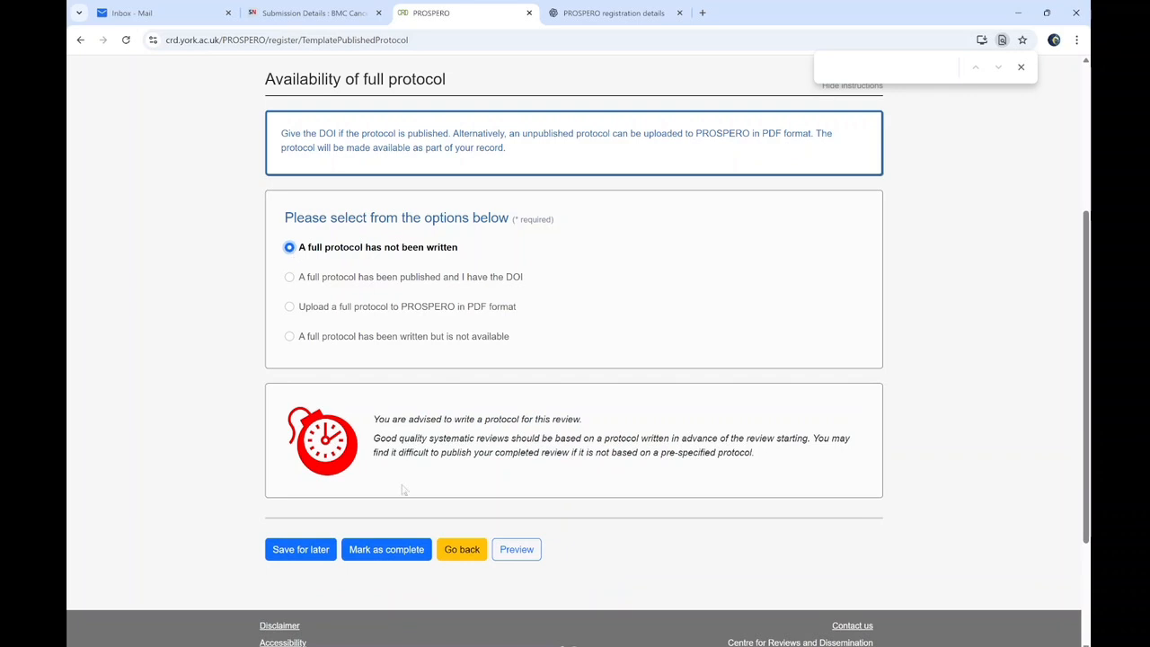
pyautogui.click(388, 549)
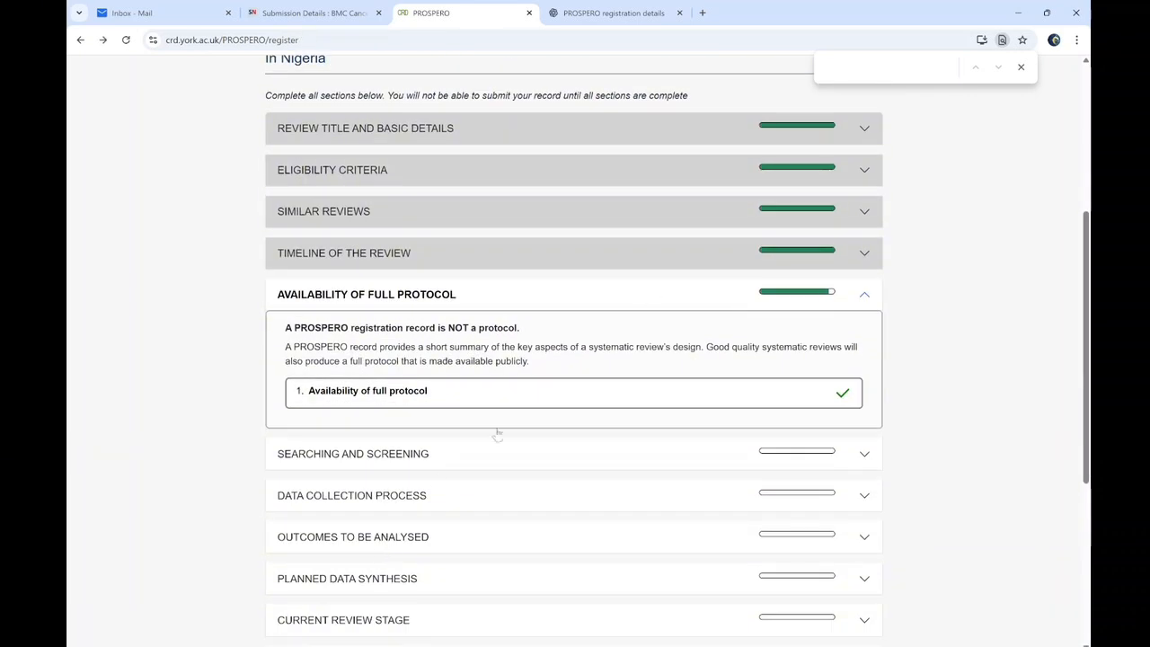
pyautogui.click(865, 295)
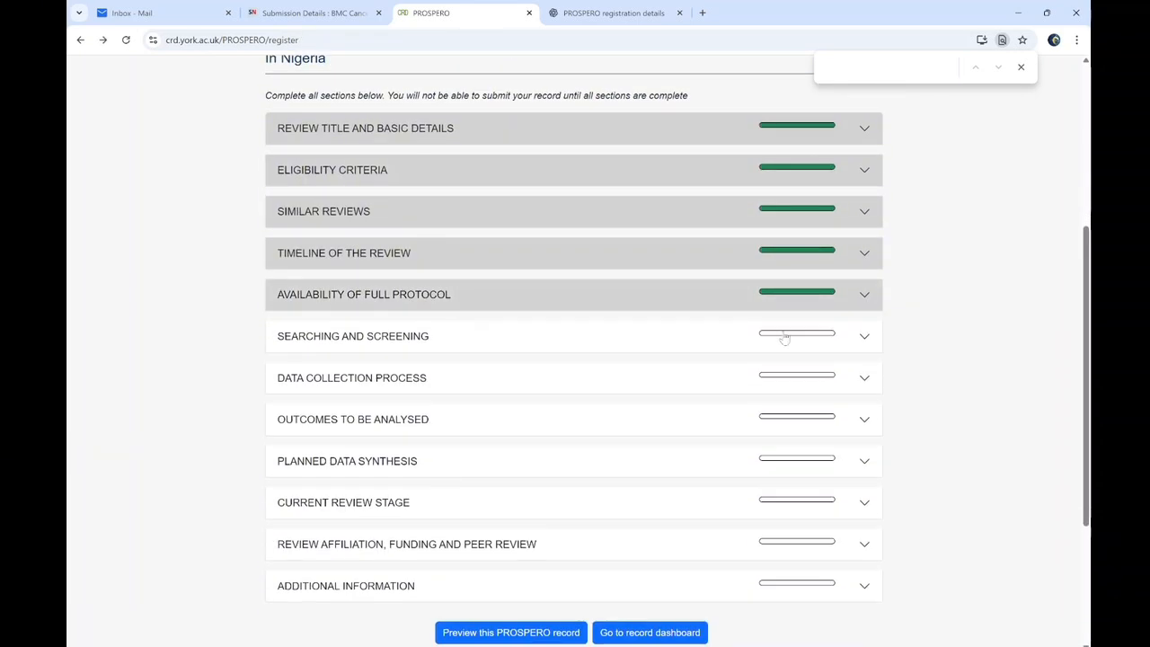
pyautogui.click(411, 335)
# Tick 'We will search for published studies' and mark that search item complete
pyautogui.scroll(-3, 929, 288)
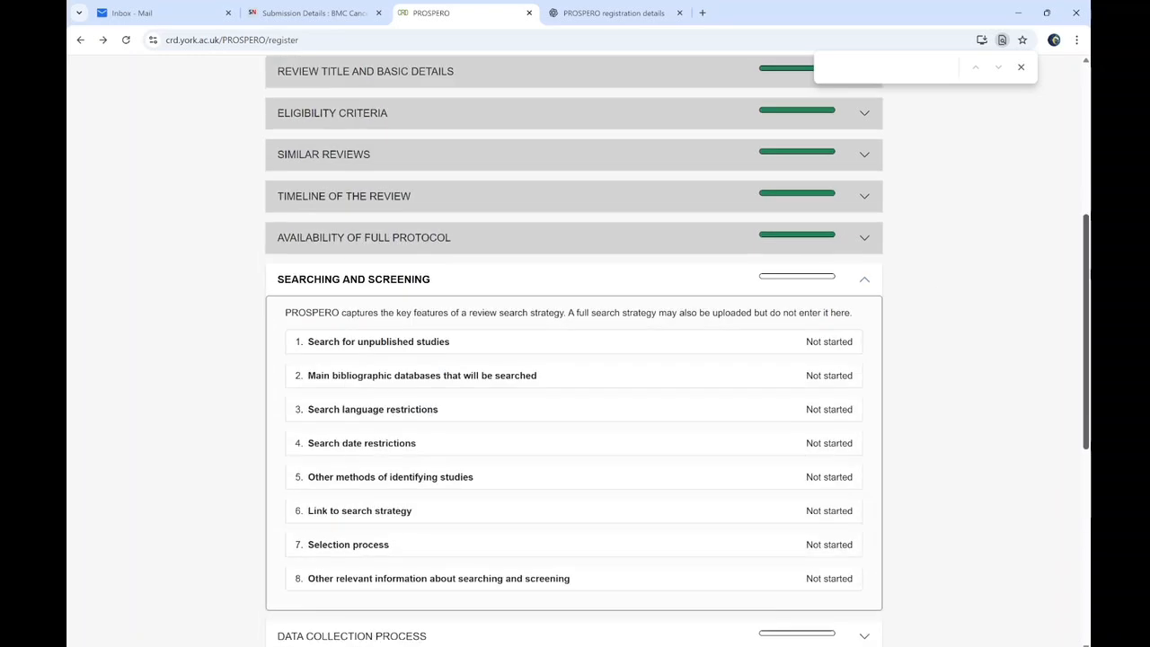
pyautogui.moveTo(1086, 360); pyautogui.dragTo(1087, 326)
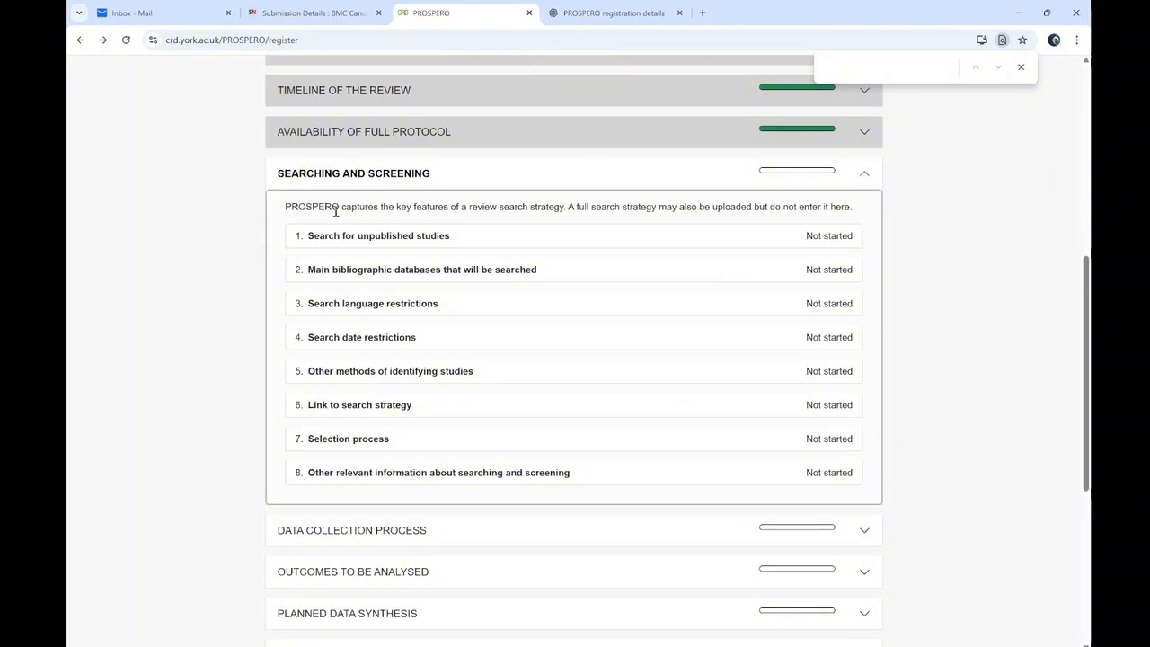
pyautogui.click(426, 245)
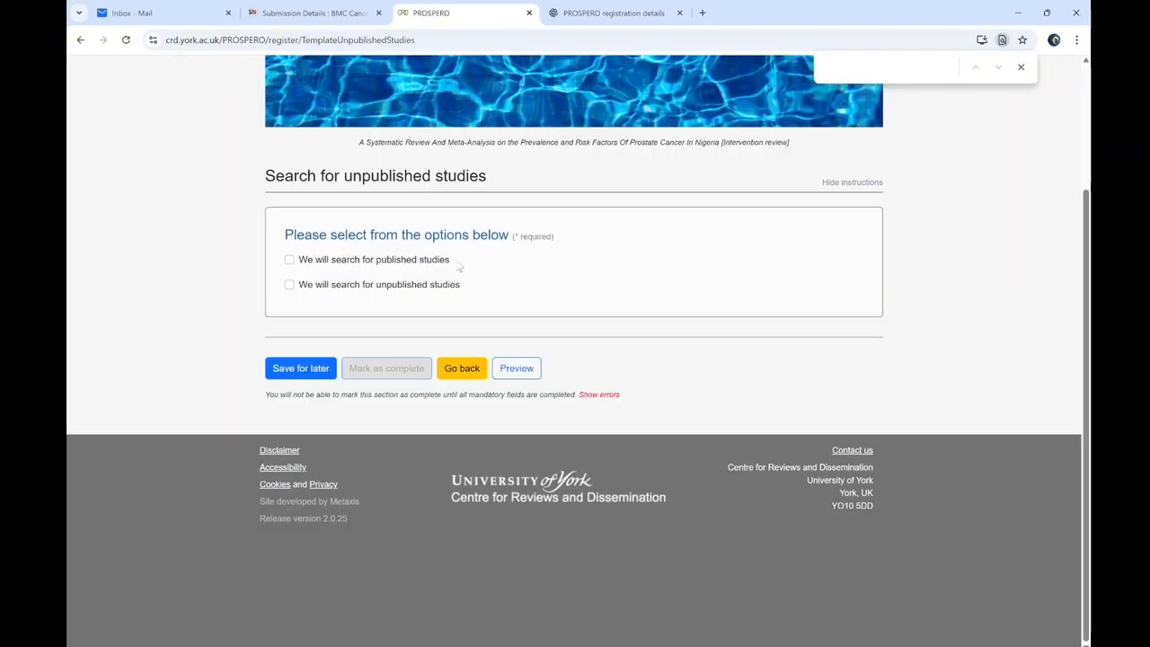
pyautogui.click(289, 260)
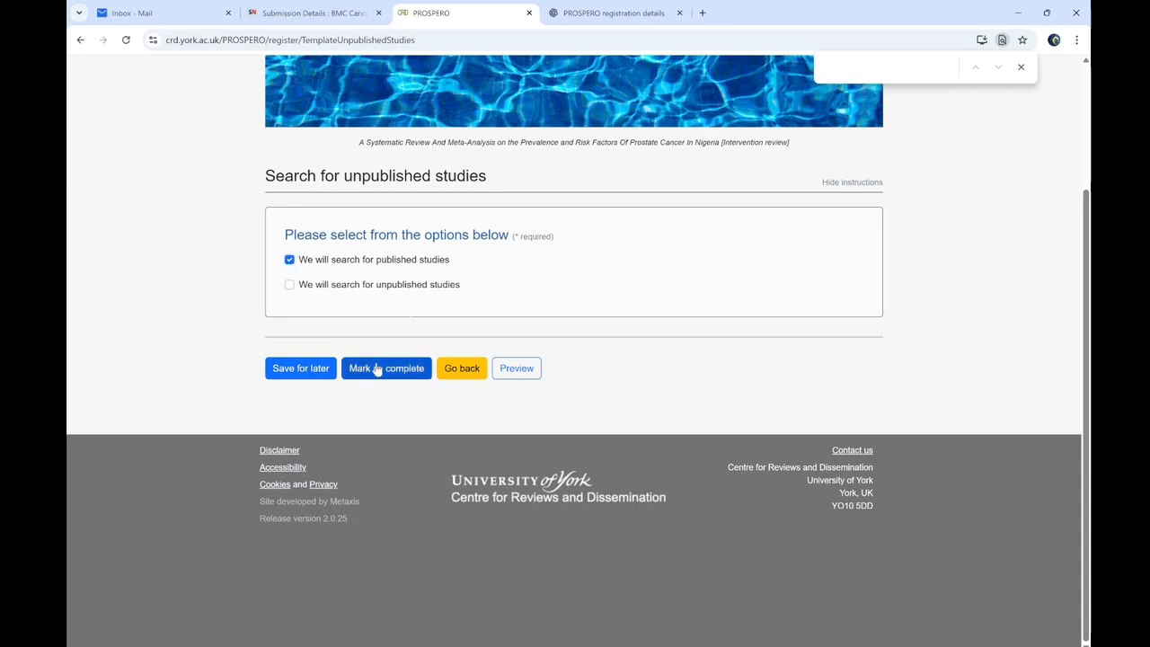
pyautogui.click(377, 369)
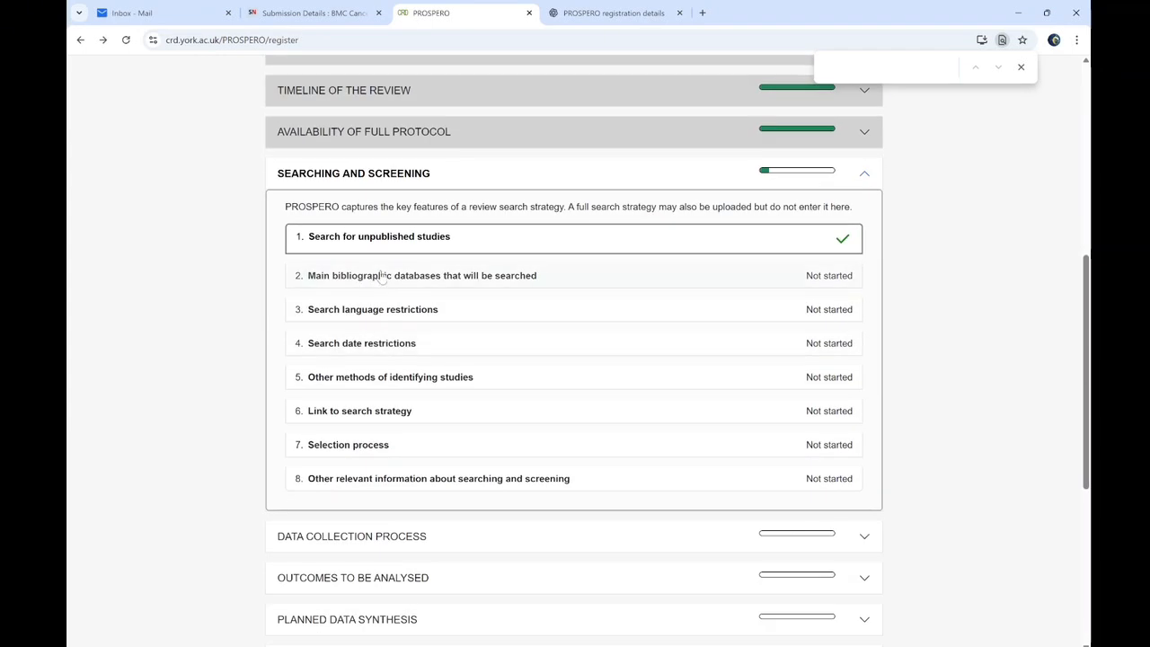
pyautogui.click(383, 276)
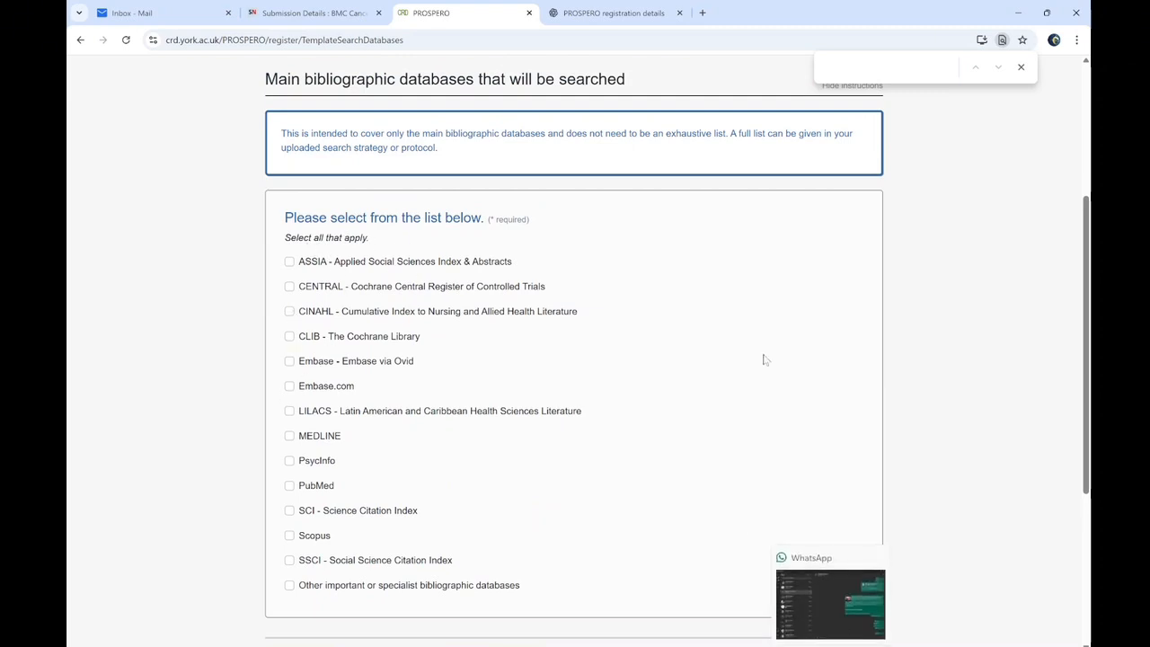
pyautogui.click(788, 646)
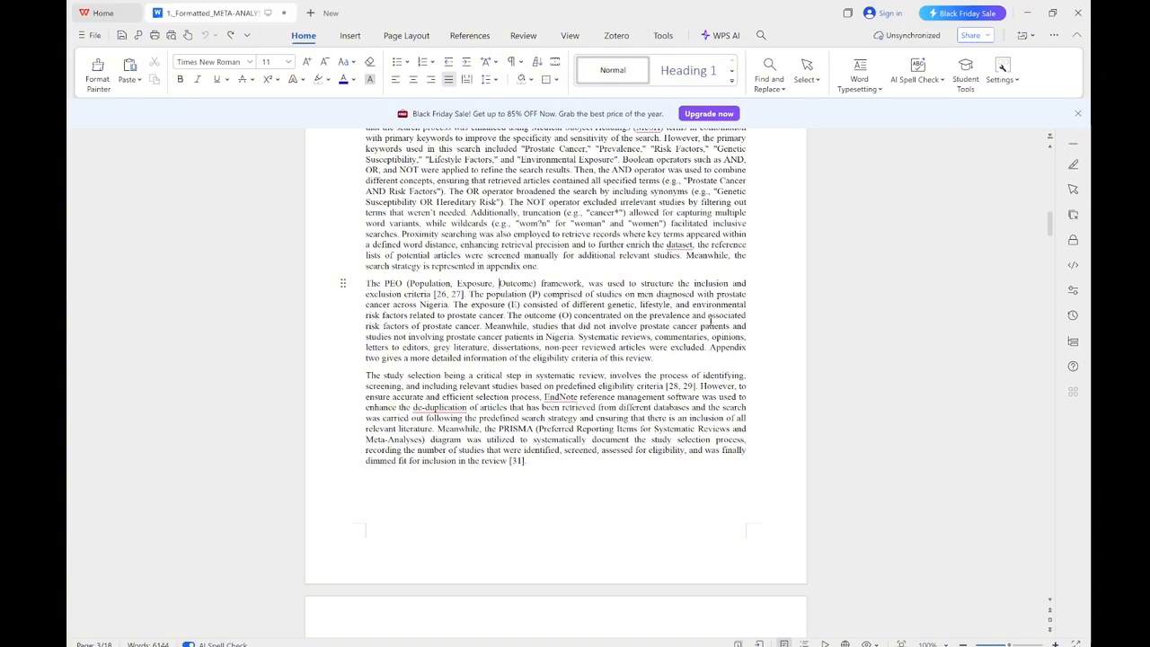
pyautogui.scroll(3, 1034, 229)
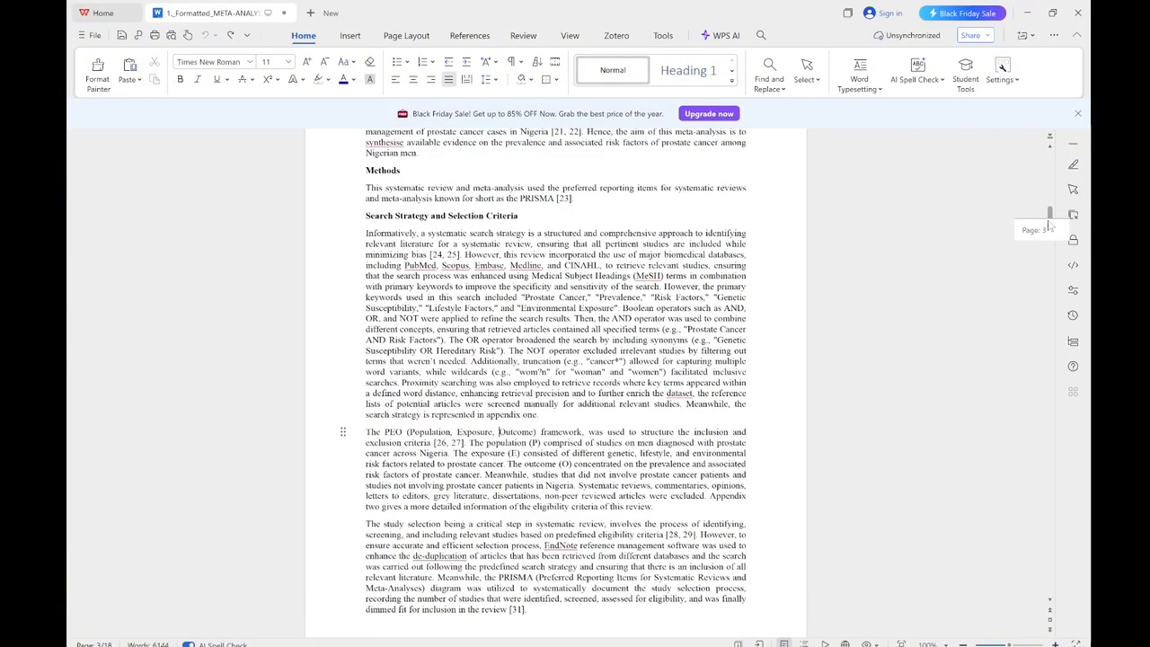
pyautogui.moveTo(403, 275); pyautogui.dragTo(601, 273)
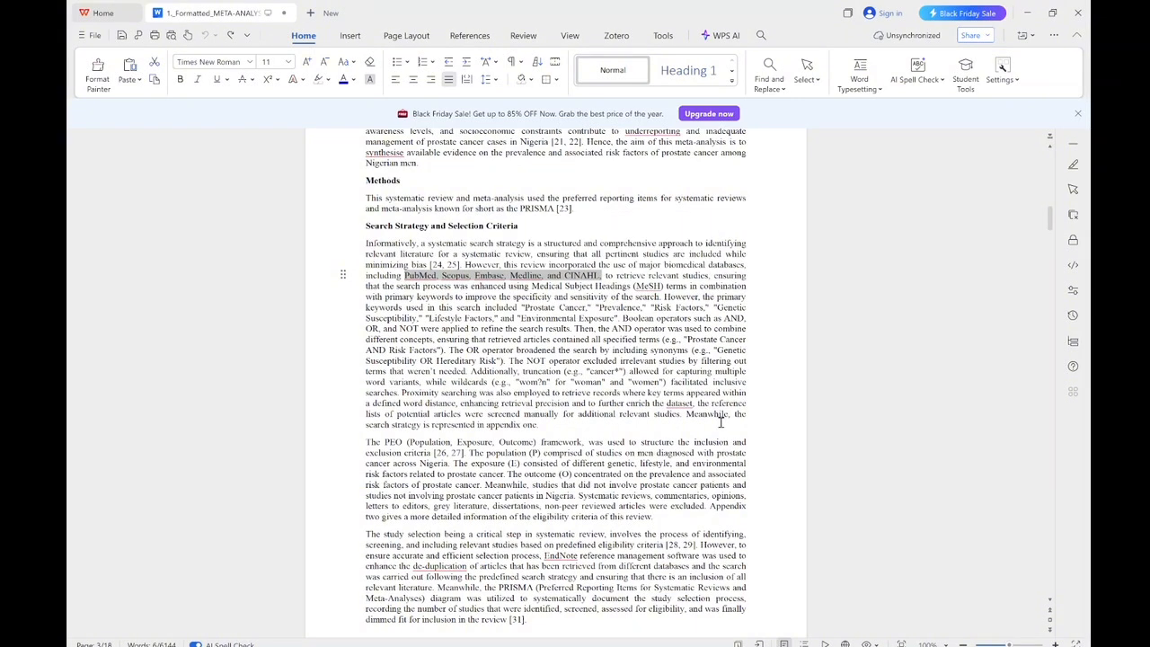
pyautogui.hotkey('alt', 'Tab')
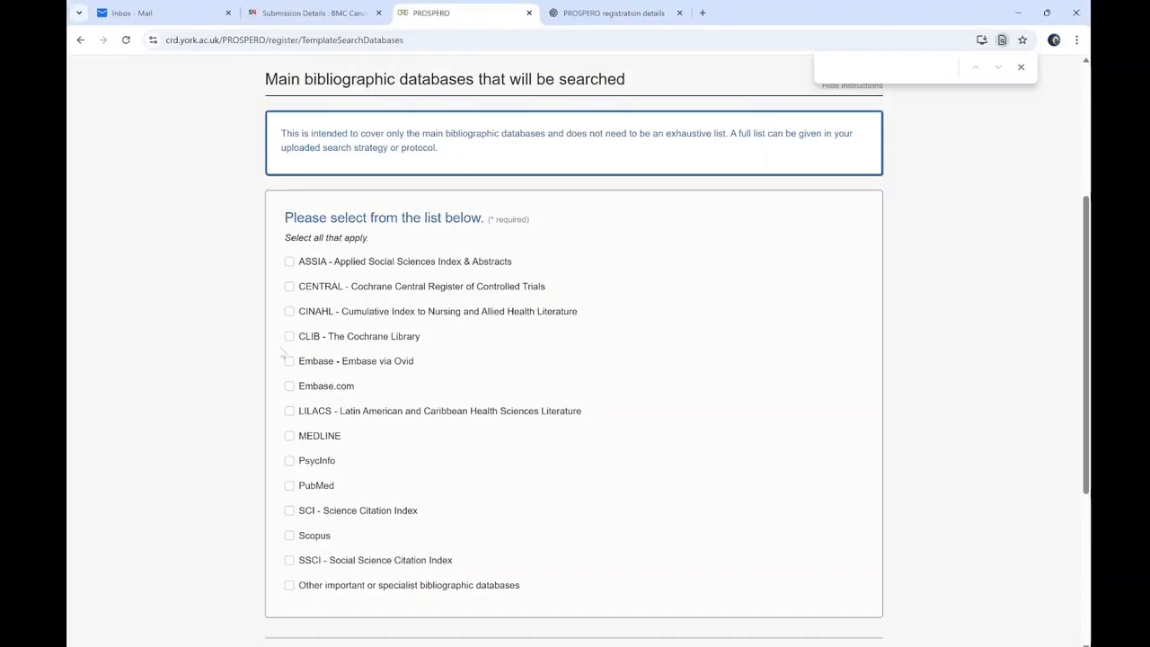
# Tick PubMed, CINAHL, MEDLINE, Scopus and Embase via Ovid as databases to search
pyautogui.click(289, 486)
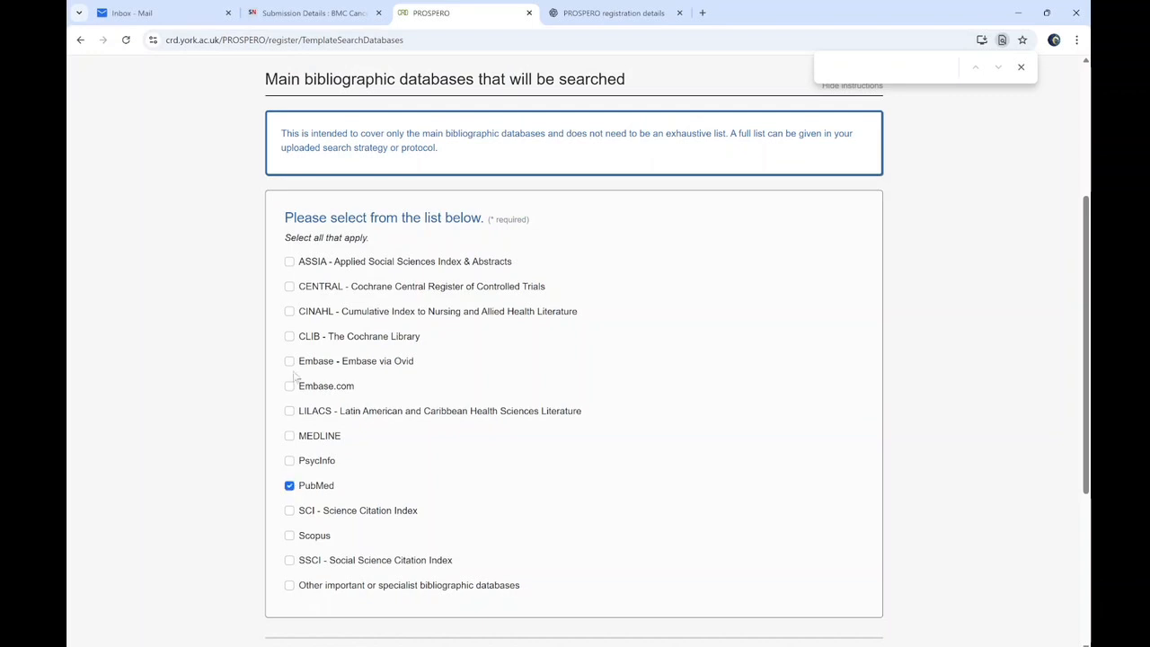
pyautogui.click(289, 311)
pyautogui.click(289, 436)
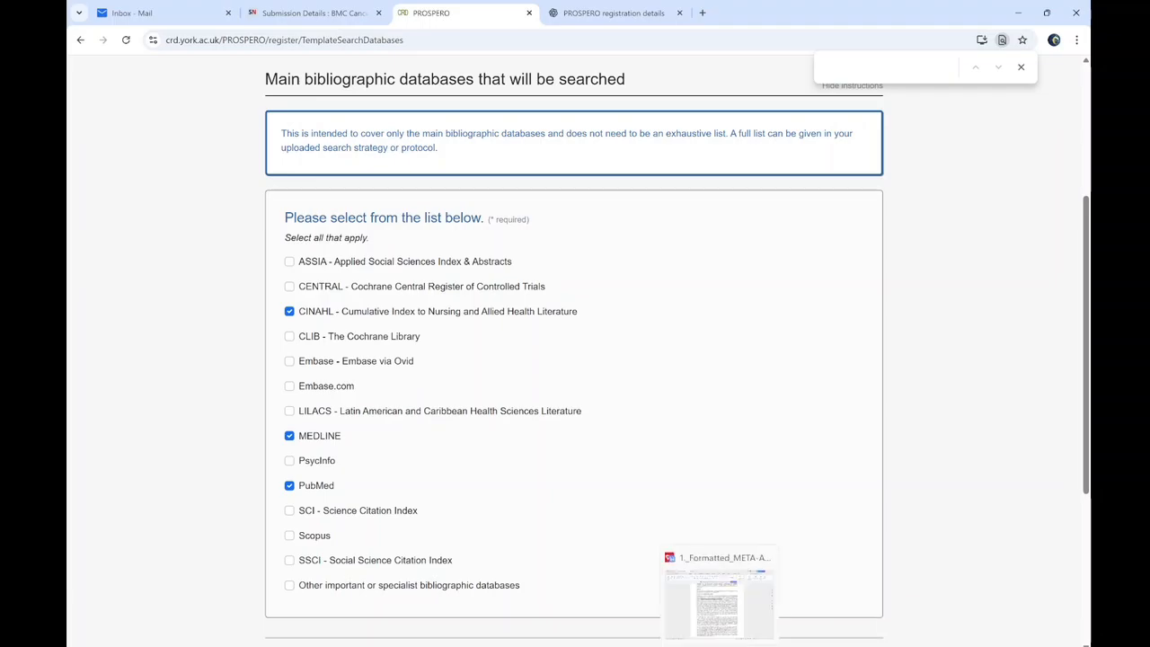
pyautogui.click(716, 629)
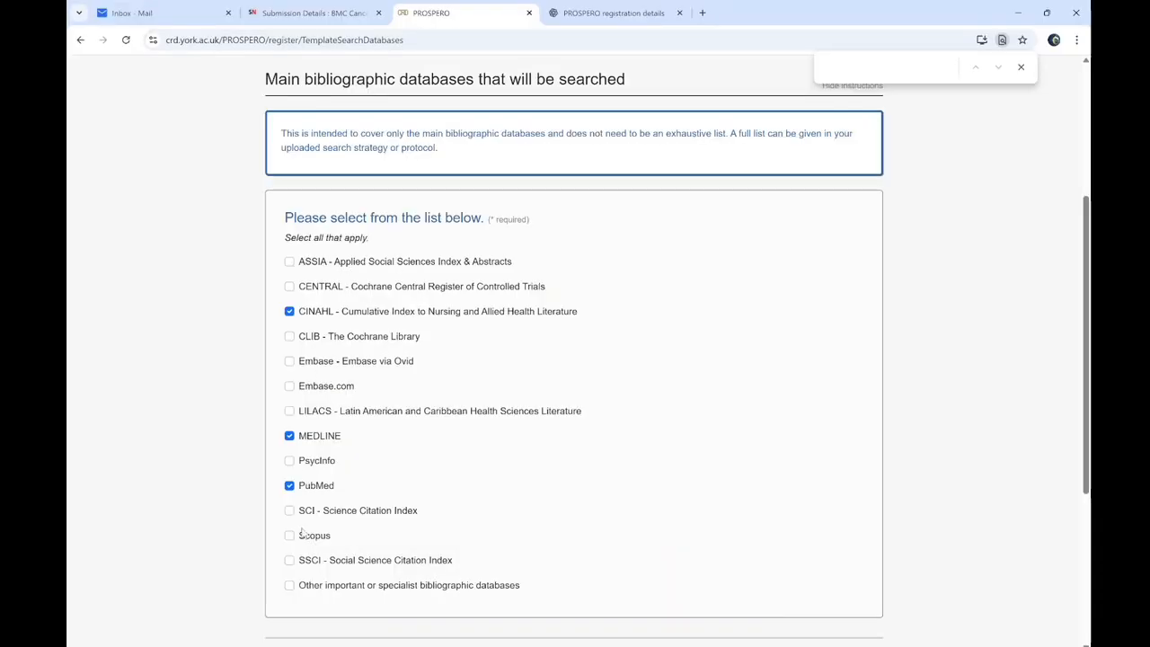
pyautogui.click(290, 536)
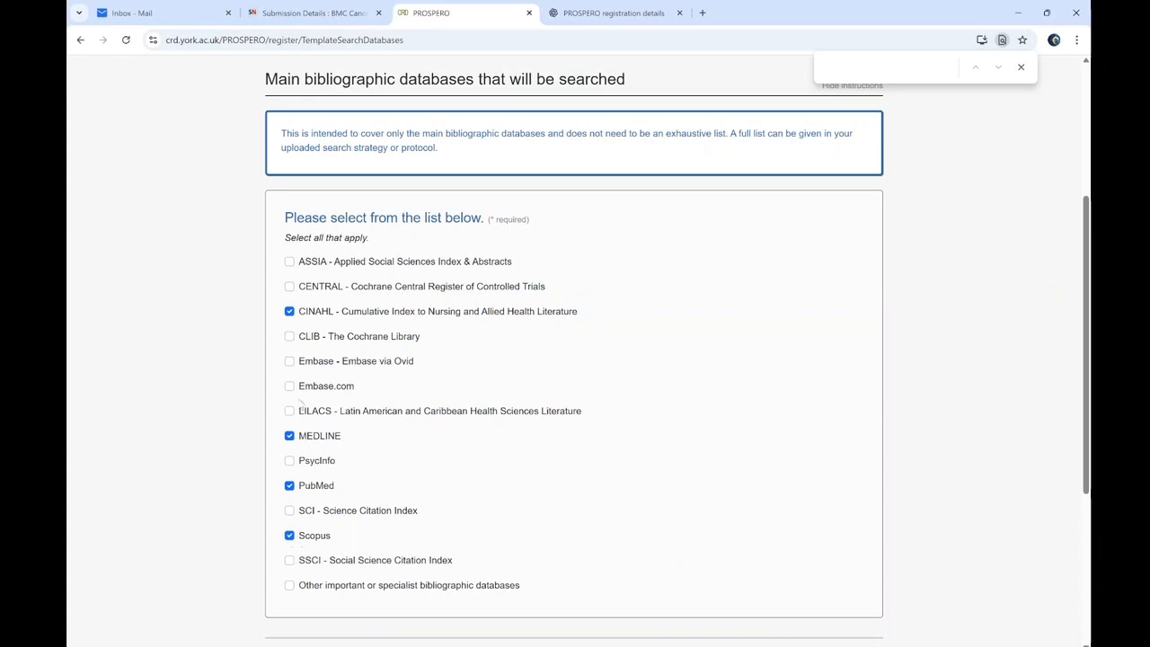
pyautogui.click(289, 362)
# Mark the main bibliographic databases item complete, confirming it again after reopening
pyautogui.scroll(-3, 308, 503)
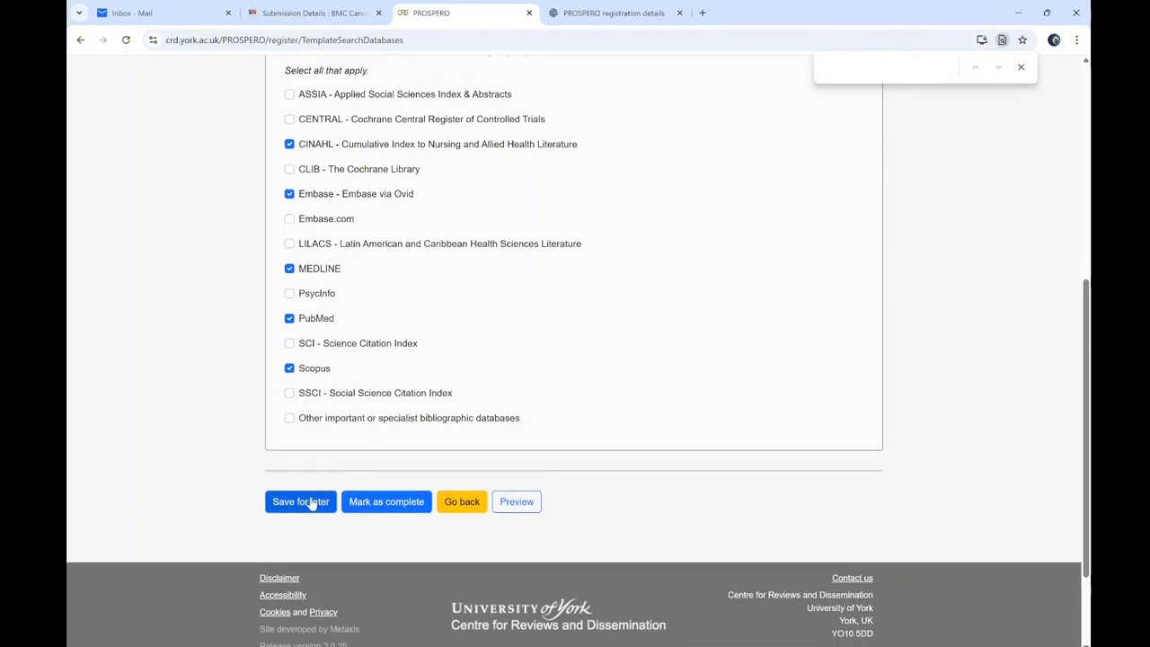
pyautogui.click(397, 503)
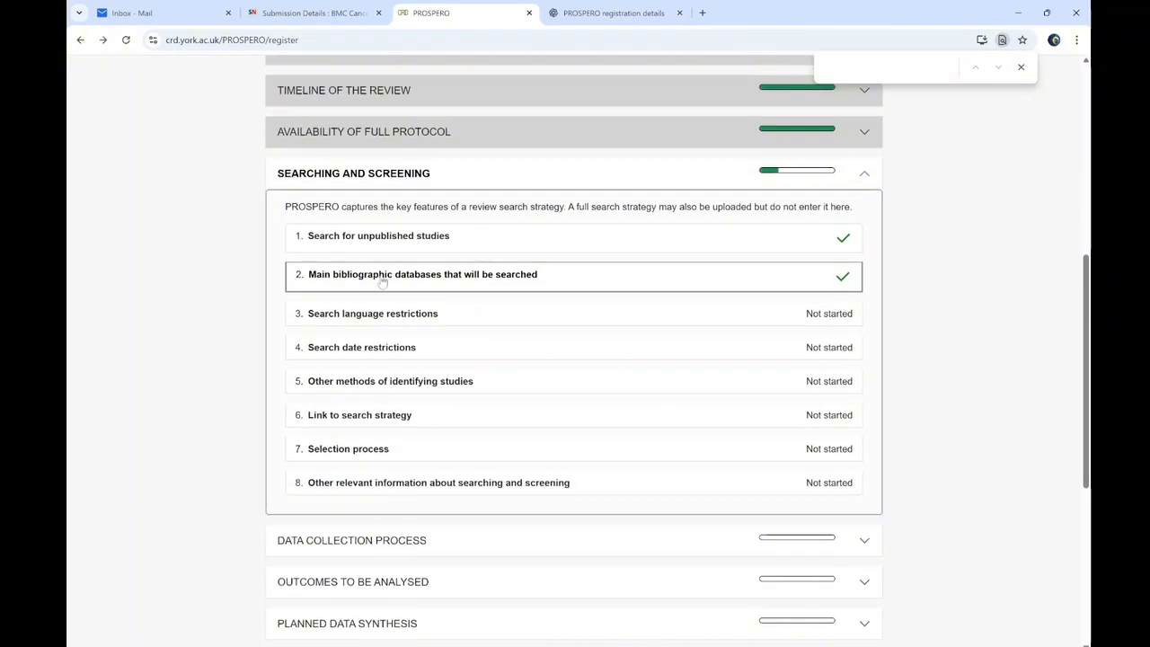
pyautogui.click(415, 275)
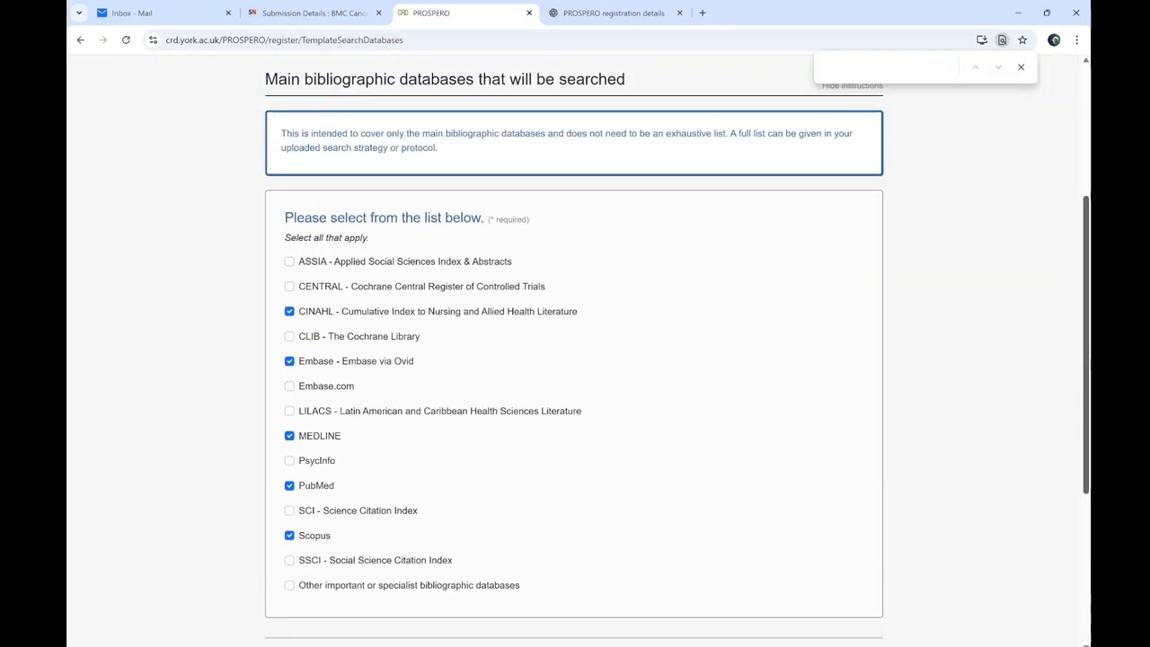
pyautogui.moveTo(1085, 374); pyautogui.dragTo(1084, 487)
pyautogui.click(398, 447)
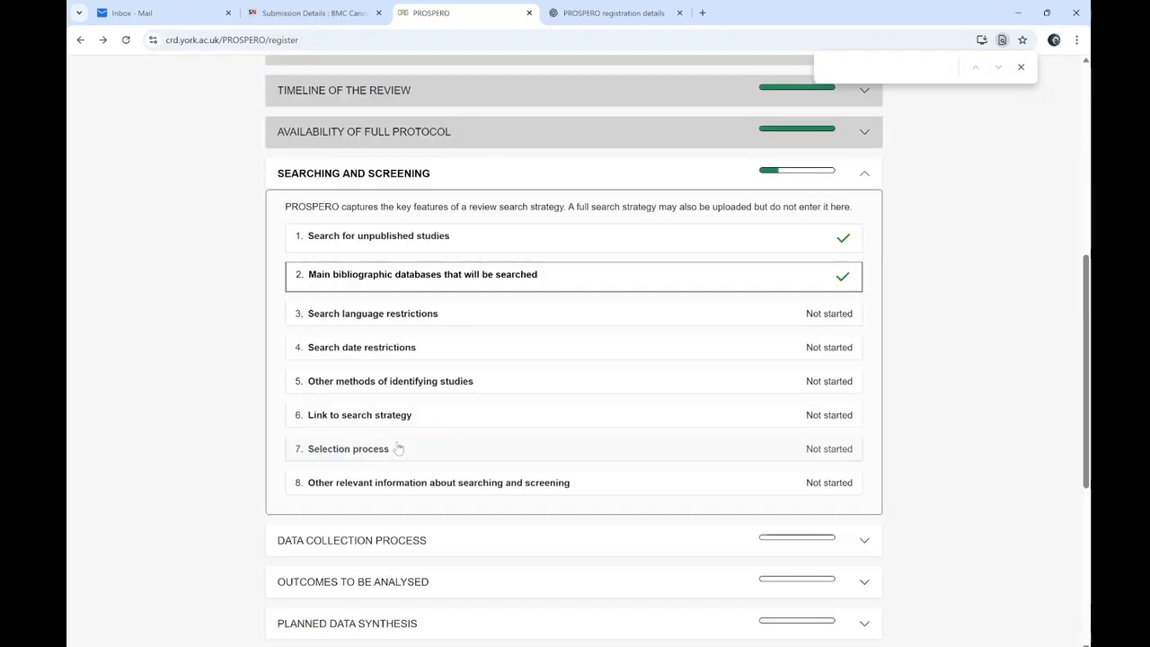
pyautogui.click(411, 315)
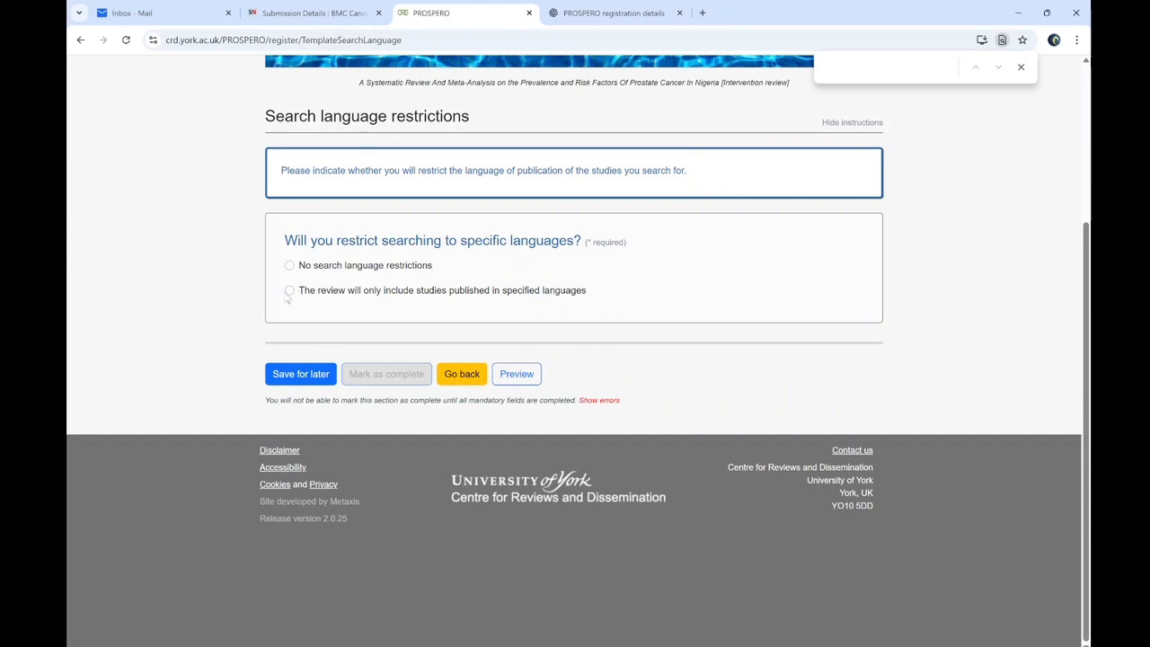
# Restrict the search to English-language studies and mark language restrictions complete
pyautogui.click(288, 292)
pyautogui.click(334, 395)
pyautogui.write('English')
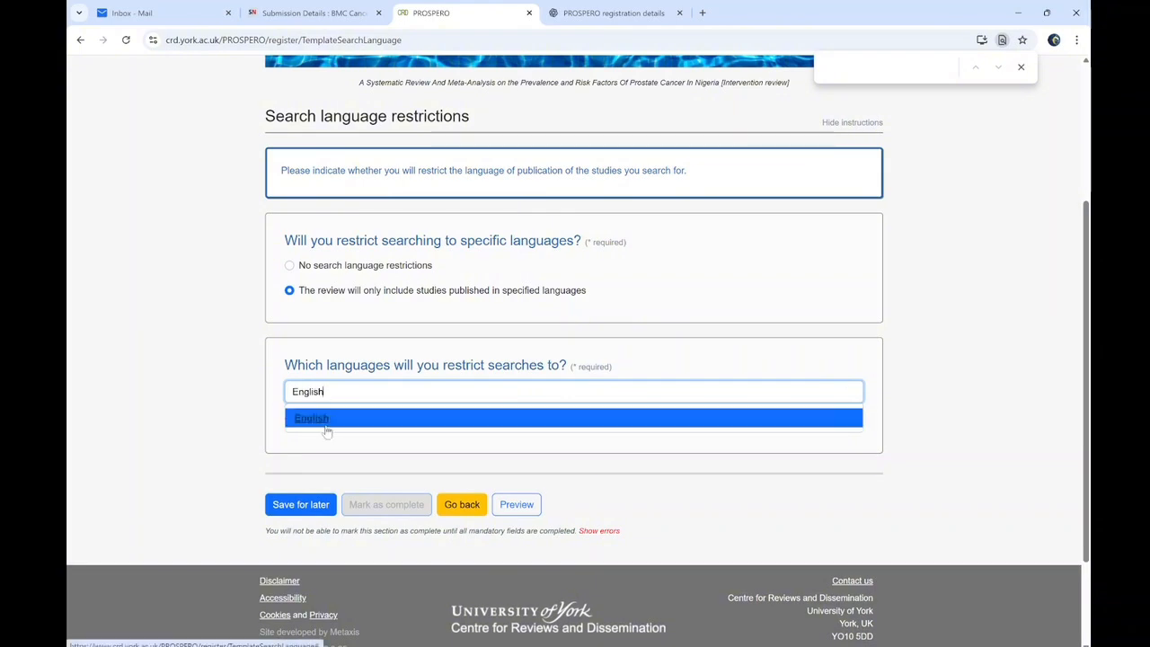
pyautogui.click(327, 419)
pyautogui.click(388, 562)
# Record no search date restrictions and mark that item complete
pyautogui.scroll(-1, 412, 539)
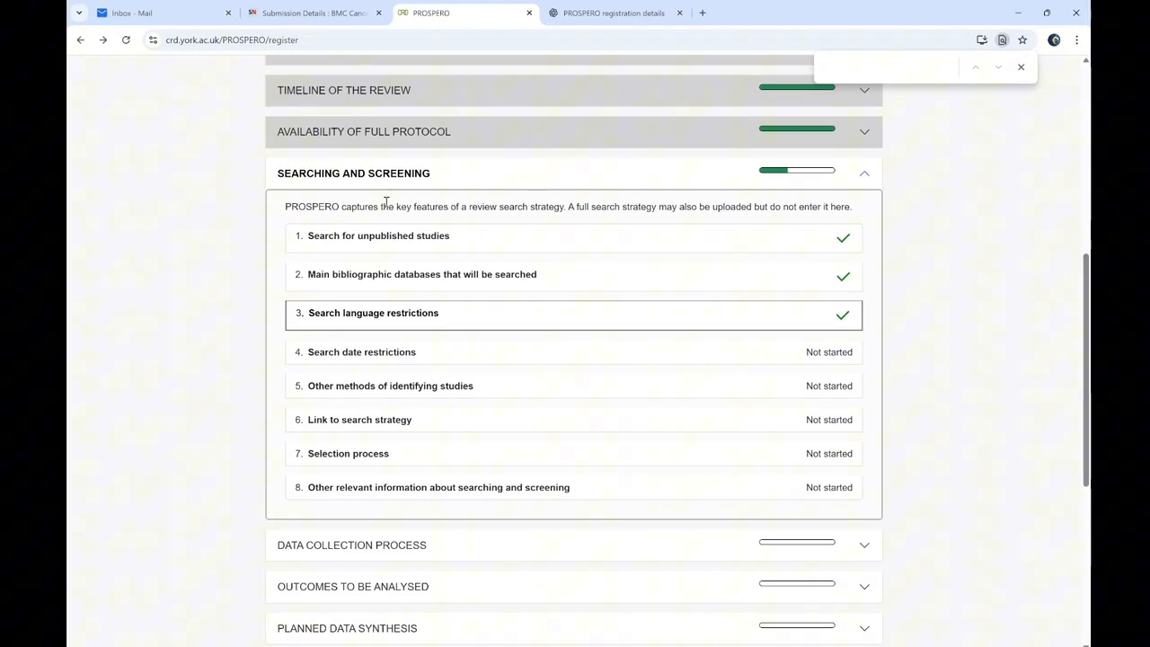
pyautogui.click(362, 364)
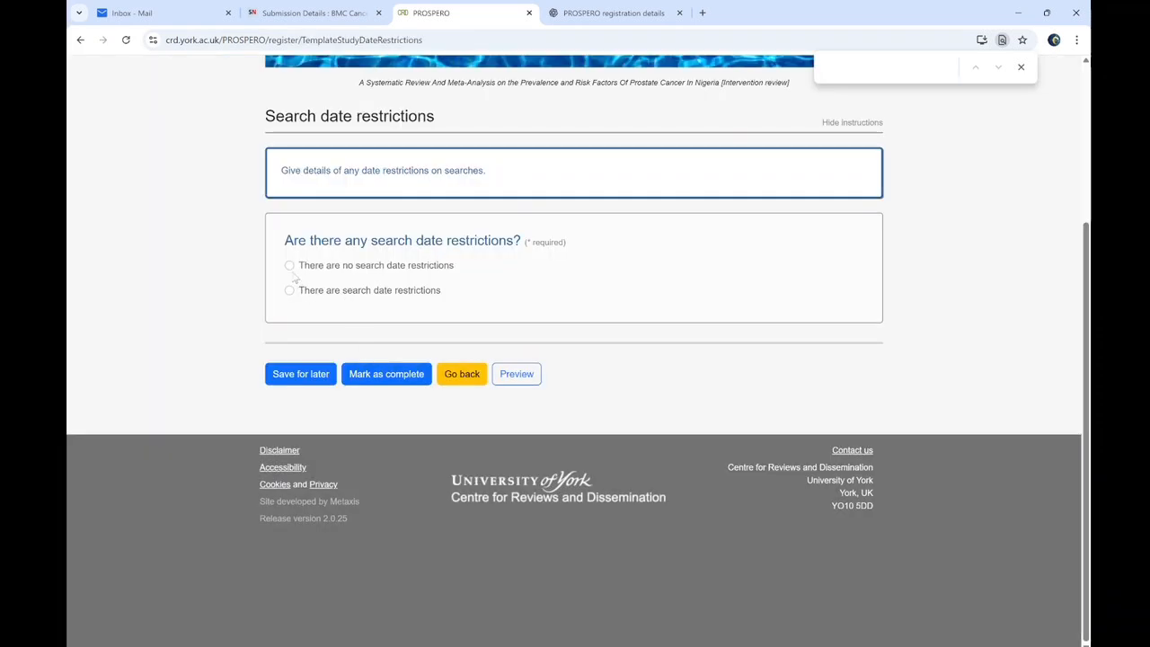
pyautogui.click(289, 265)
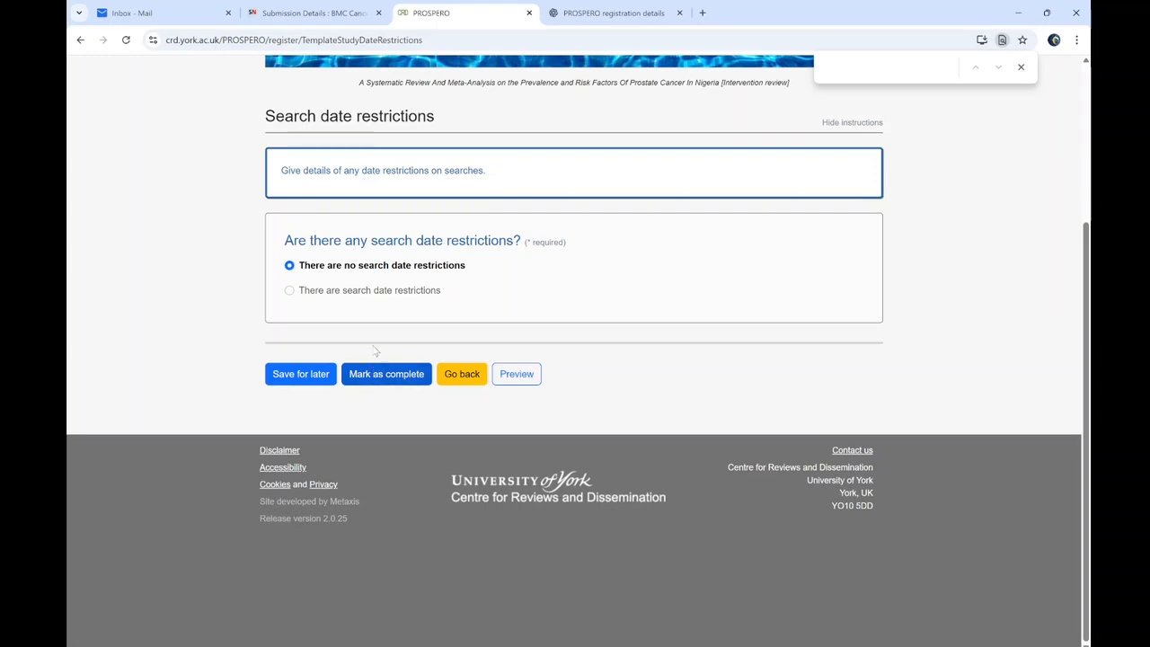
pyautogui.click(377, 370)
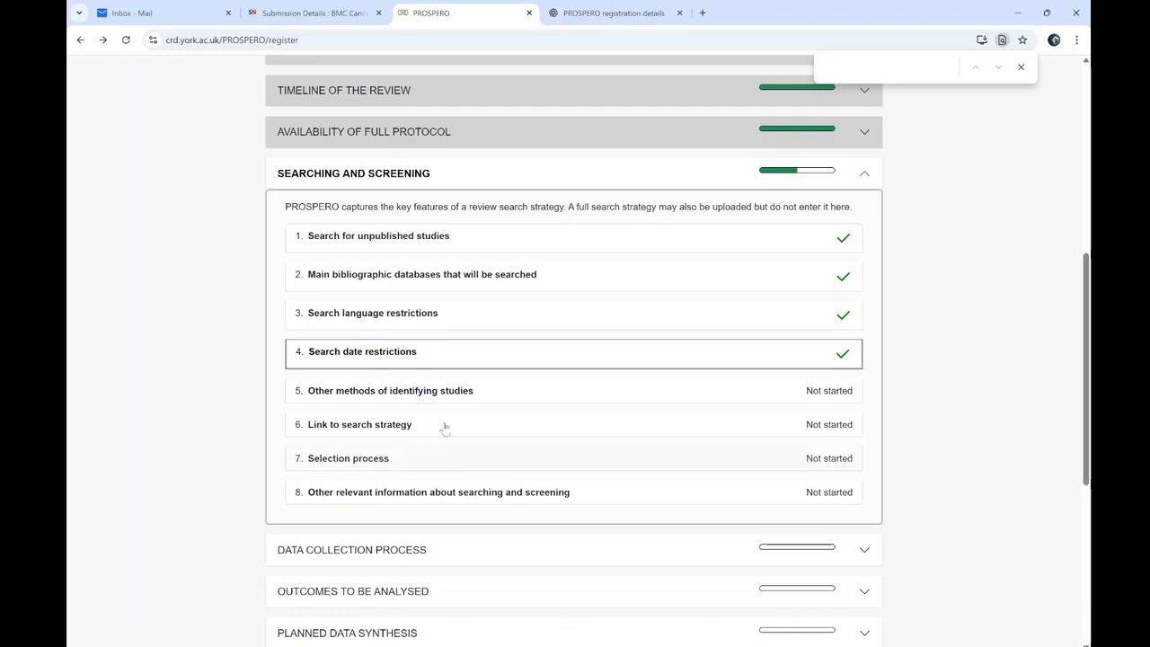
pyautogui.click(421, 394)
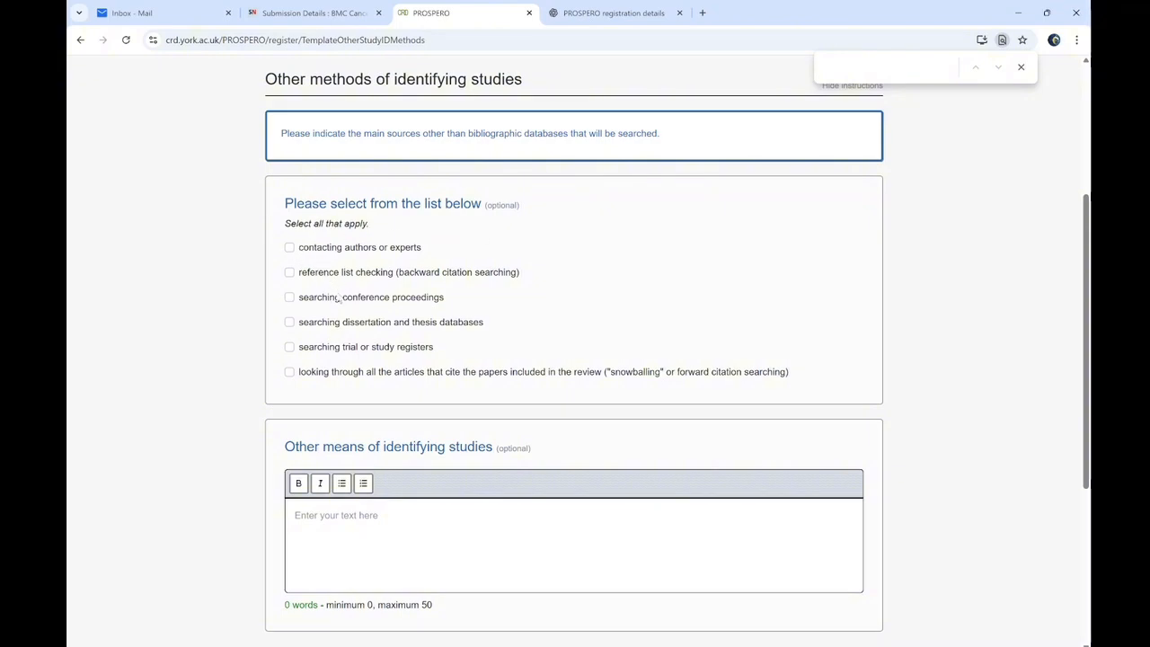
# Choose reference list checking instead of contacting authors and mark Other methods complete
pyautogui.moveTo(1087, 256); pyautogui.dragTo(1088, 337)
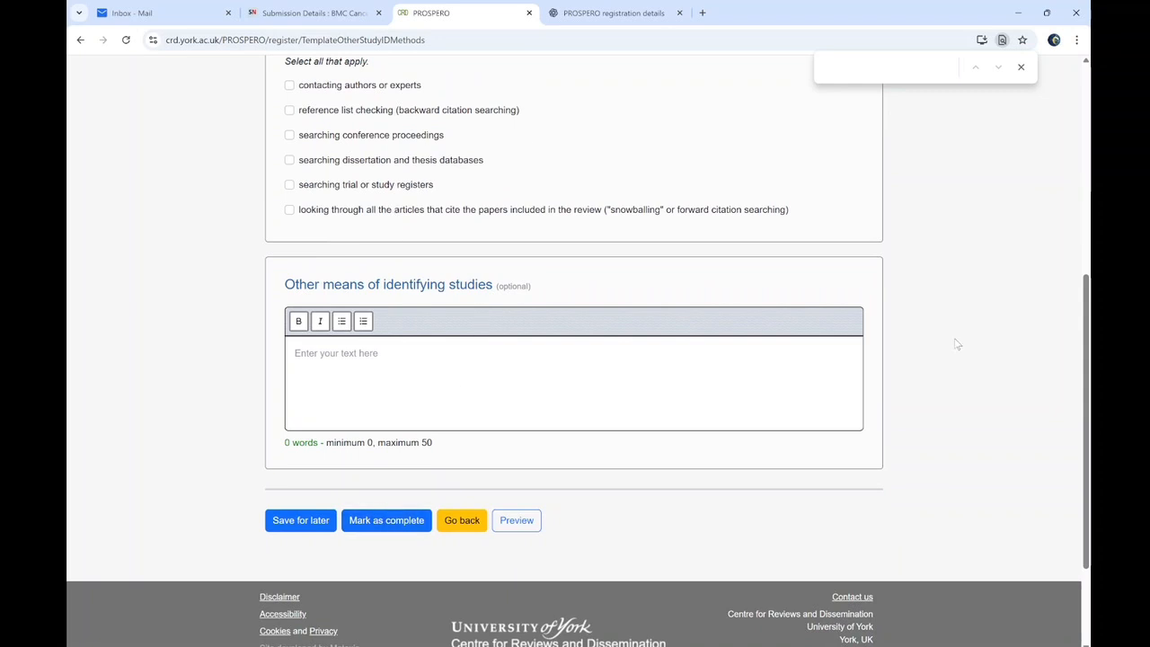
pyautogui.scroll(2, 957, 344)
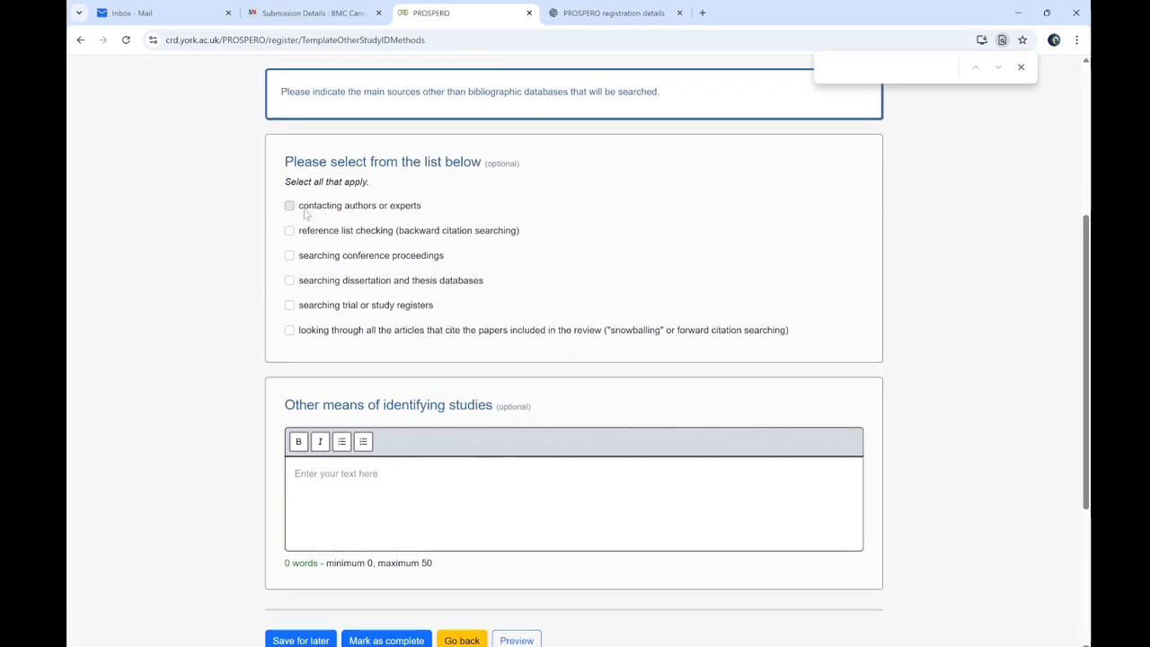
pyautogui.click(311, 212)
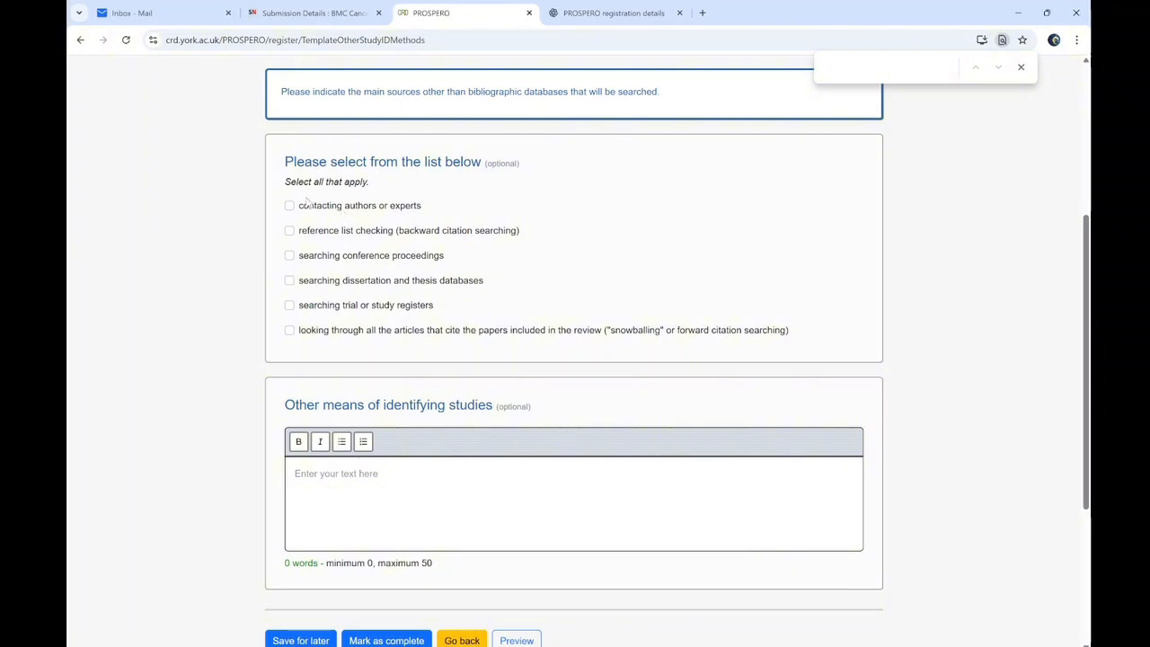
pyautogui.click(289, 231)
pyautogui.scroll(-3, 540, 269)
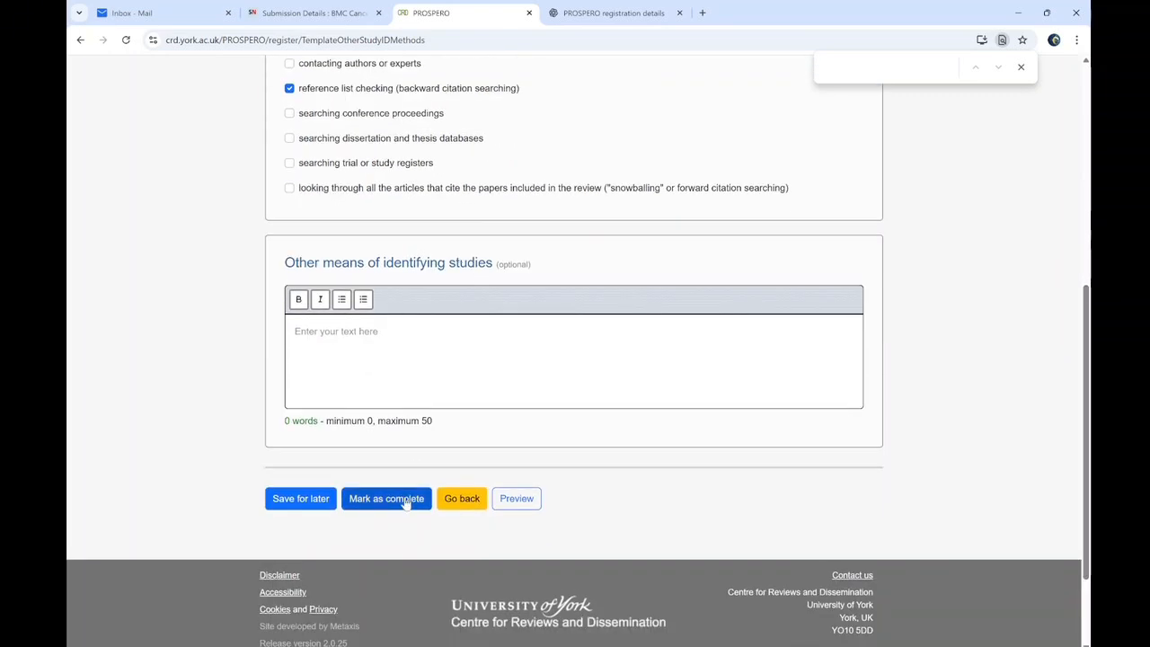
pyautogui.click(406, 501)
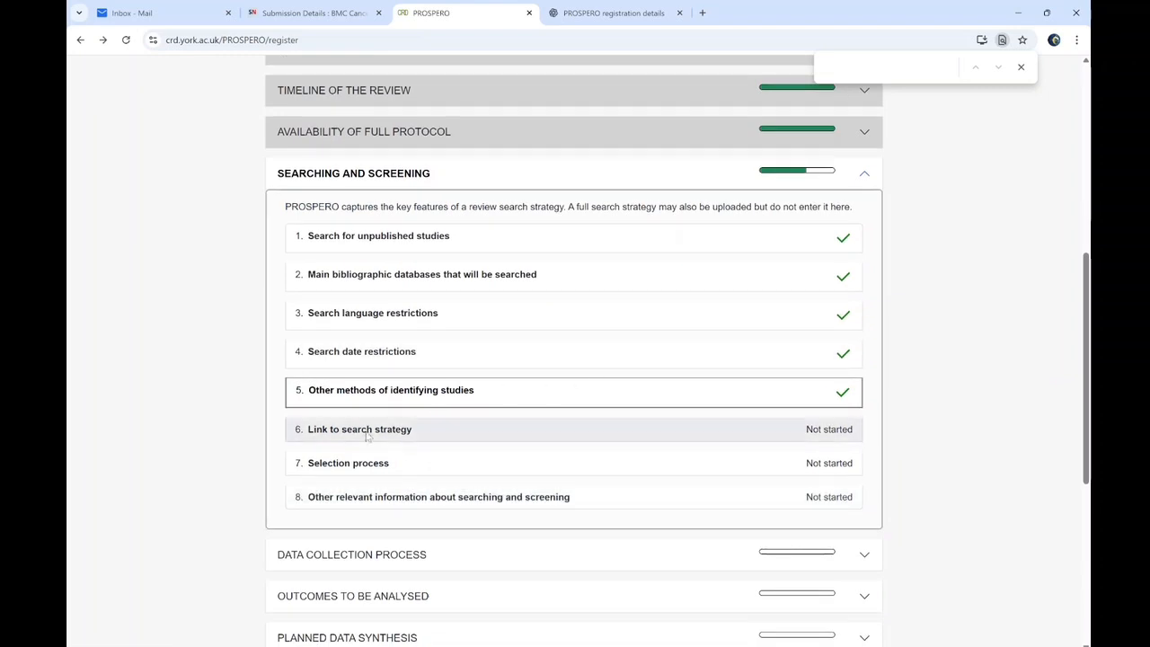
pyautogui.click(366, 432)
# Record the search strategy as not available and mark that item complete
pyautogui.click(289, 240)
pyautogui.click(380, 376)
pyautogui.scroll(-1, 380, 376)
# Set selection process to independent screening by at least two people; mark it and other information complete
pyautogui.click(345, 469)
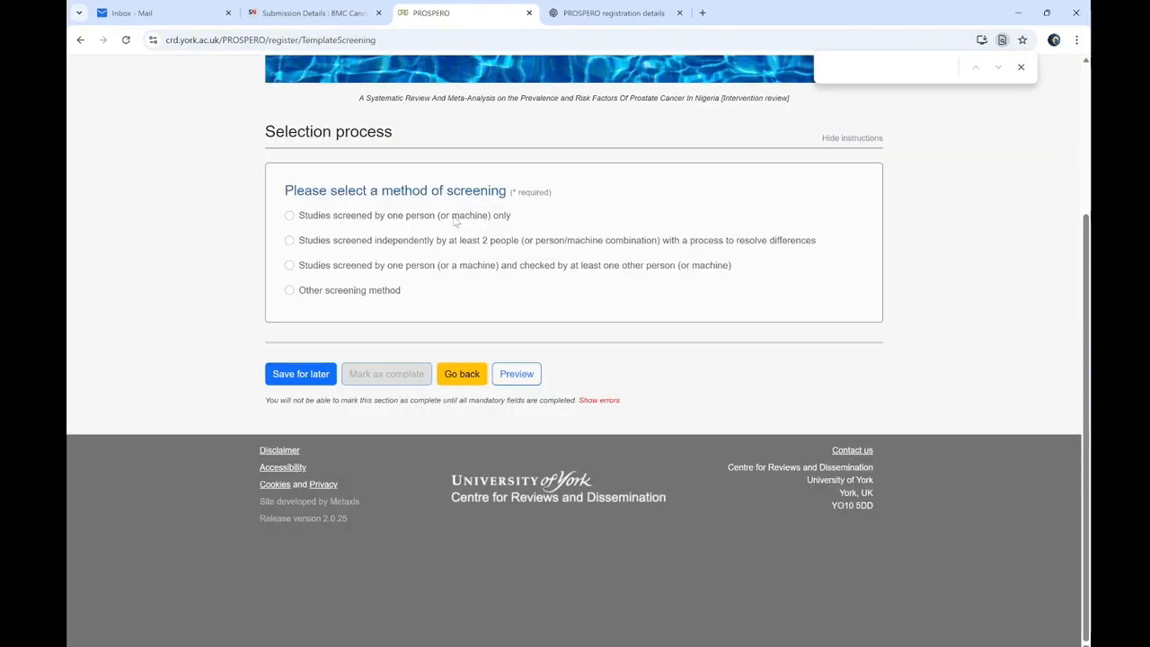
pyautogui.click(290, 241)
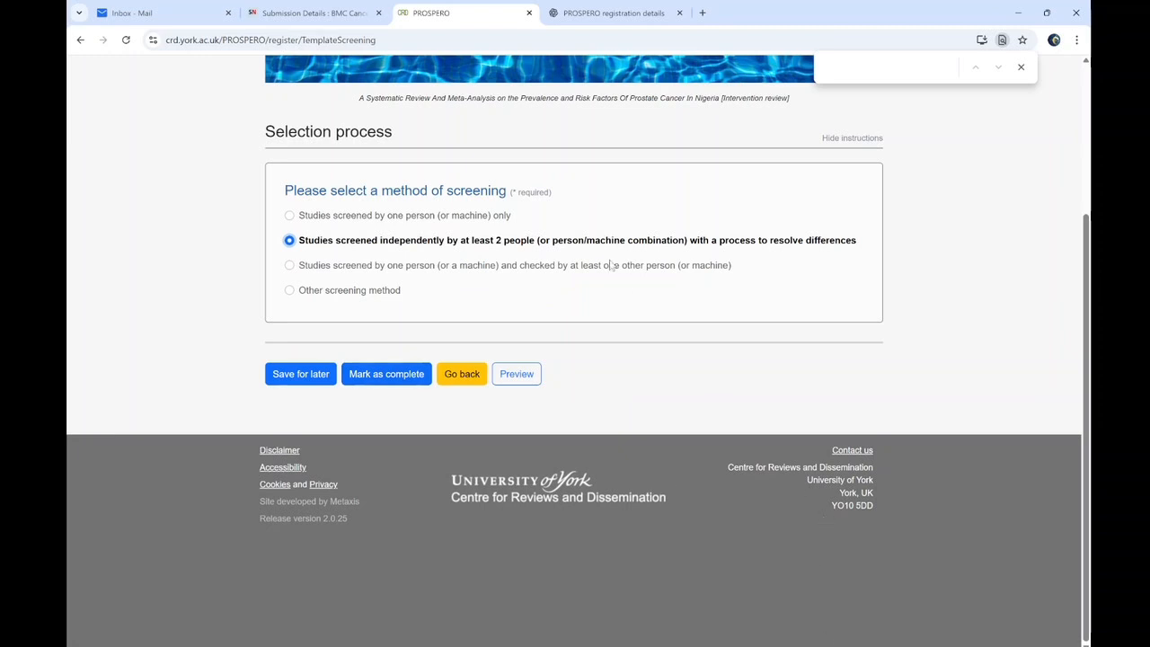
pyautogui.click(385, 374)
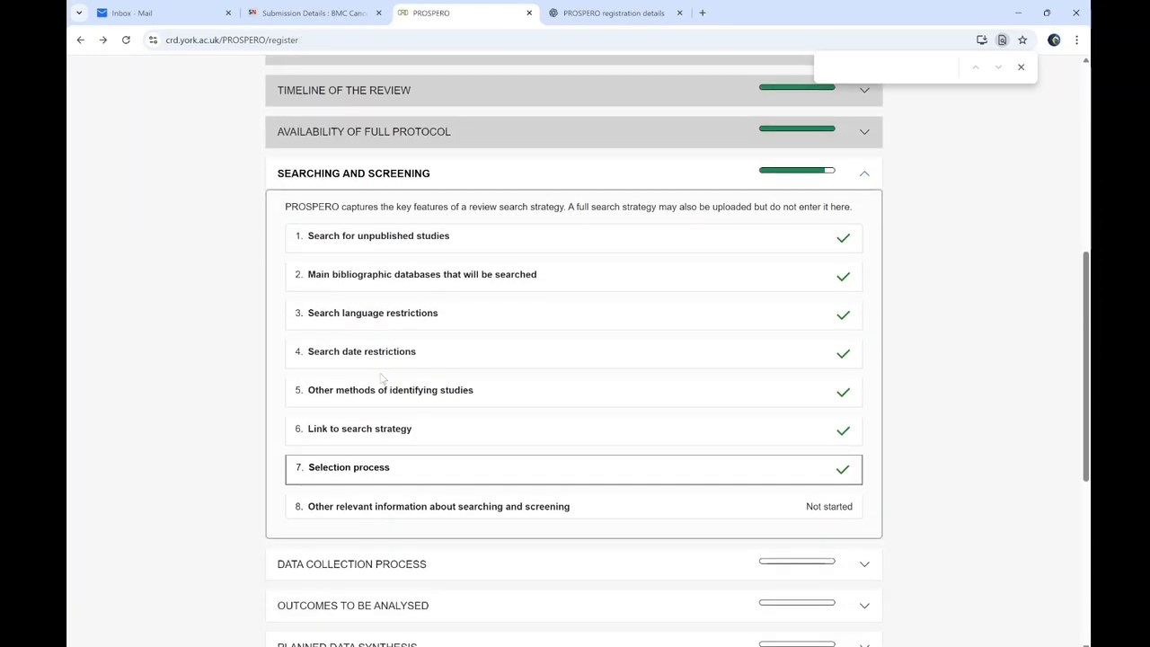
pyautogui.click(373, 507)
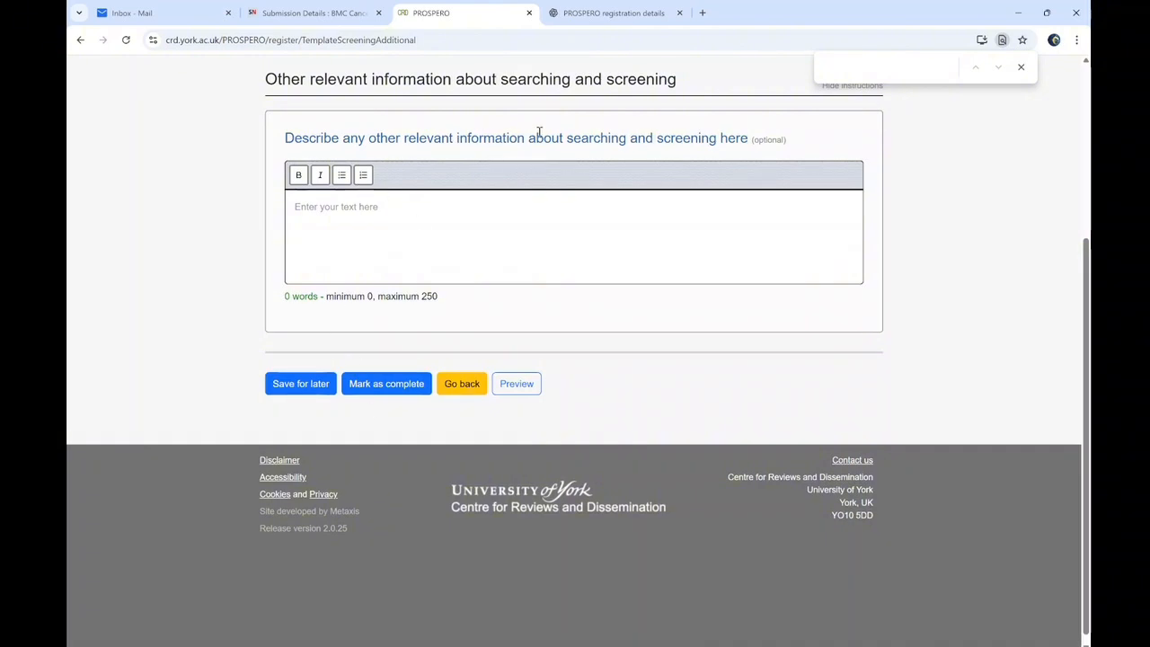
pyautogui.click(382, 384)
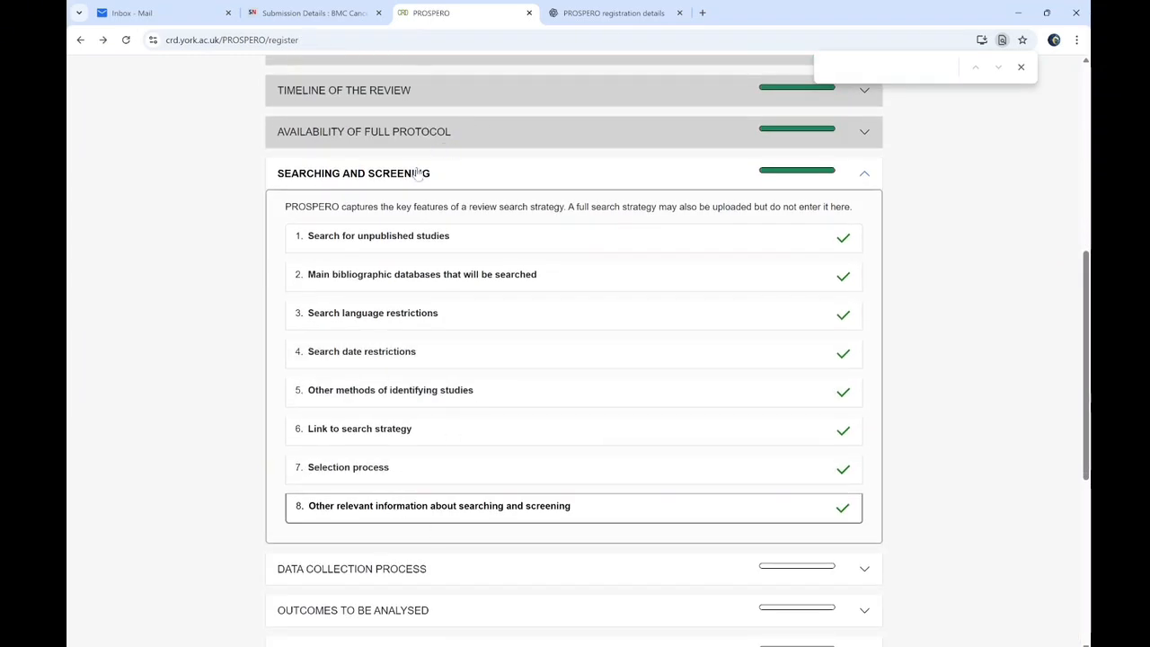
pyautogui.click(419, 173)
# Under Data extraction from published articles and reports, choose independent extraction by at least two people
pyautogui.click(376, 216)
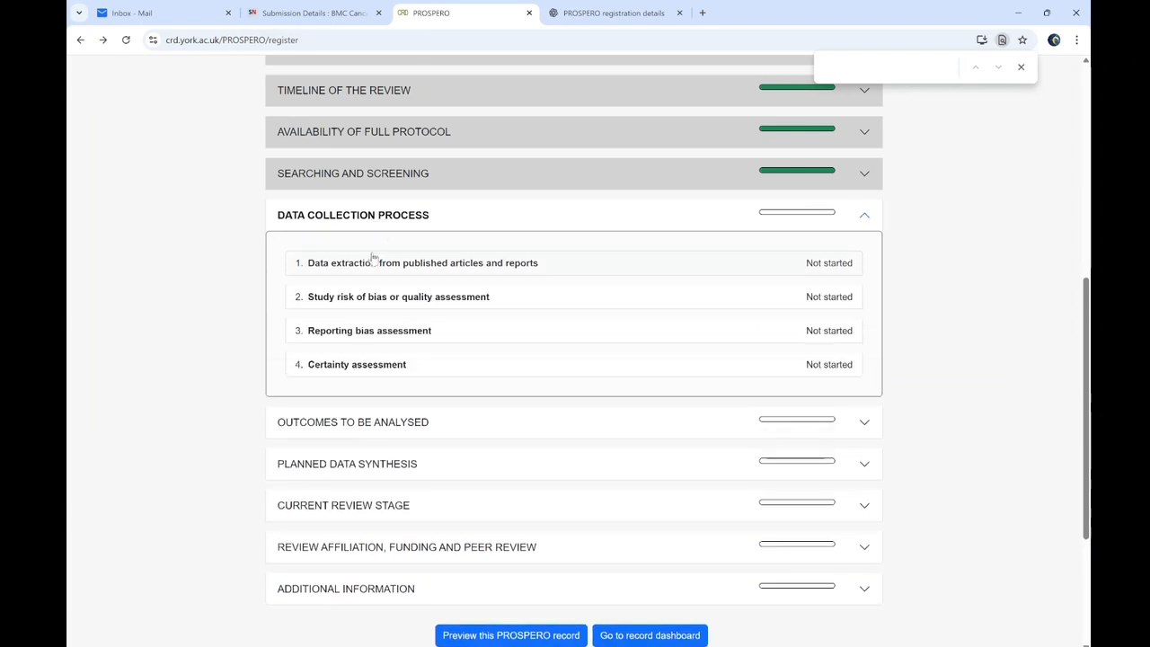
pyautogui.click(373, 262)
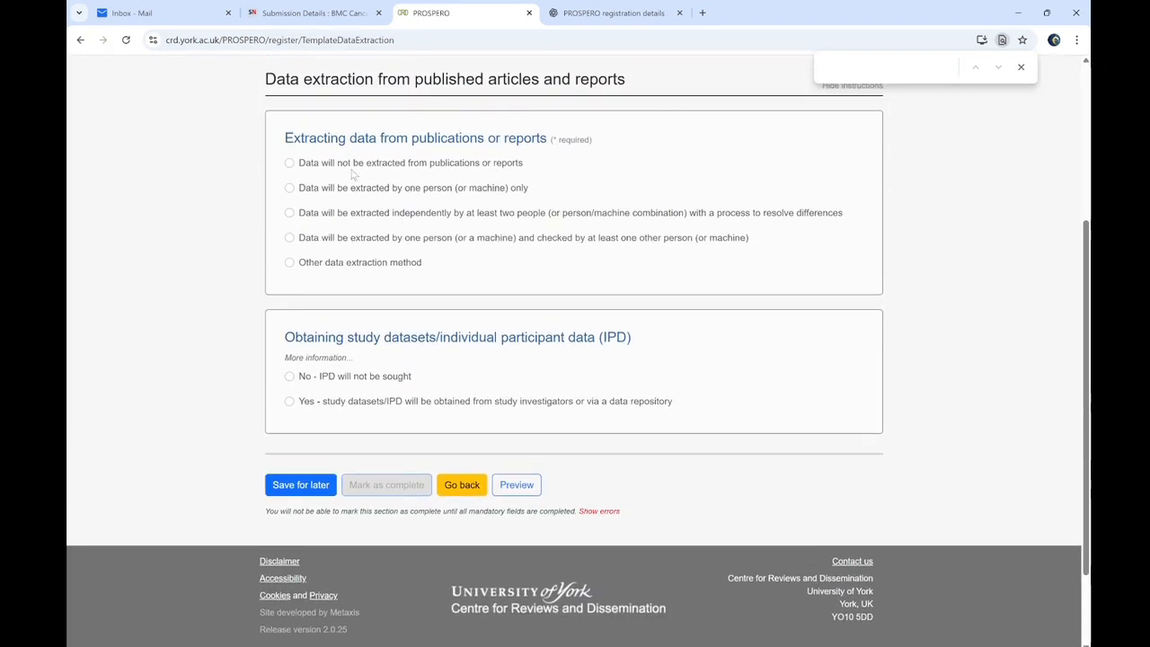
pyautogui.scroll(1, 346, 221)
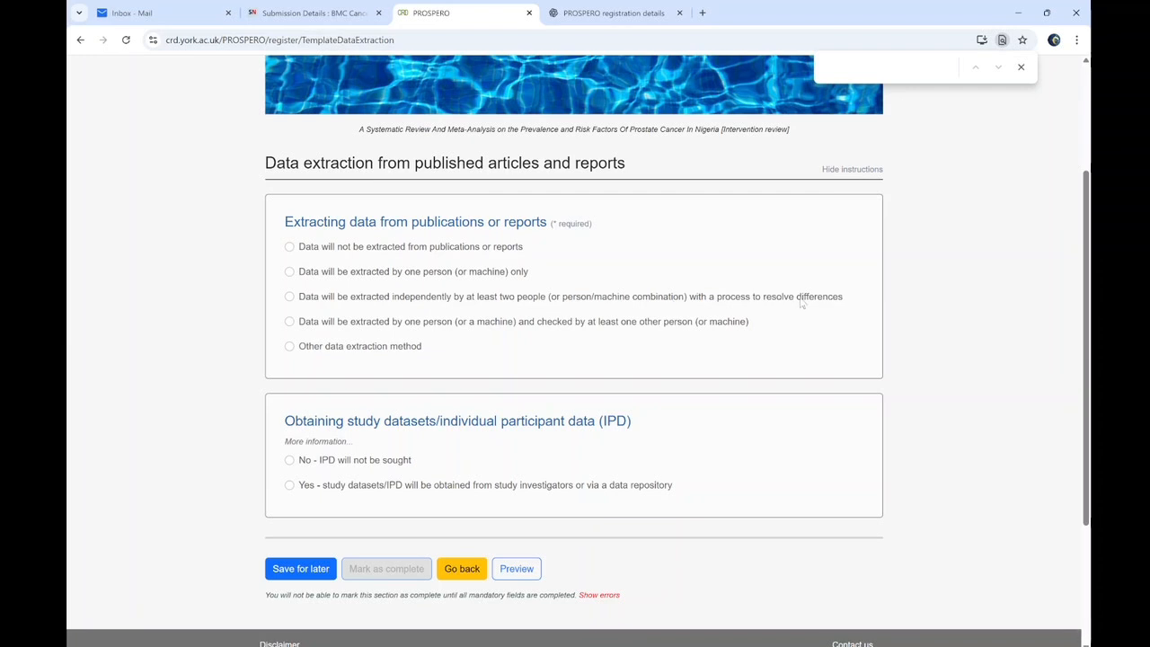
pyautogui.click(289, 297)
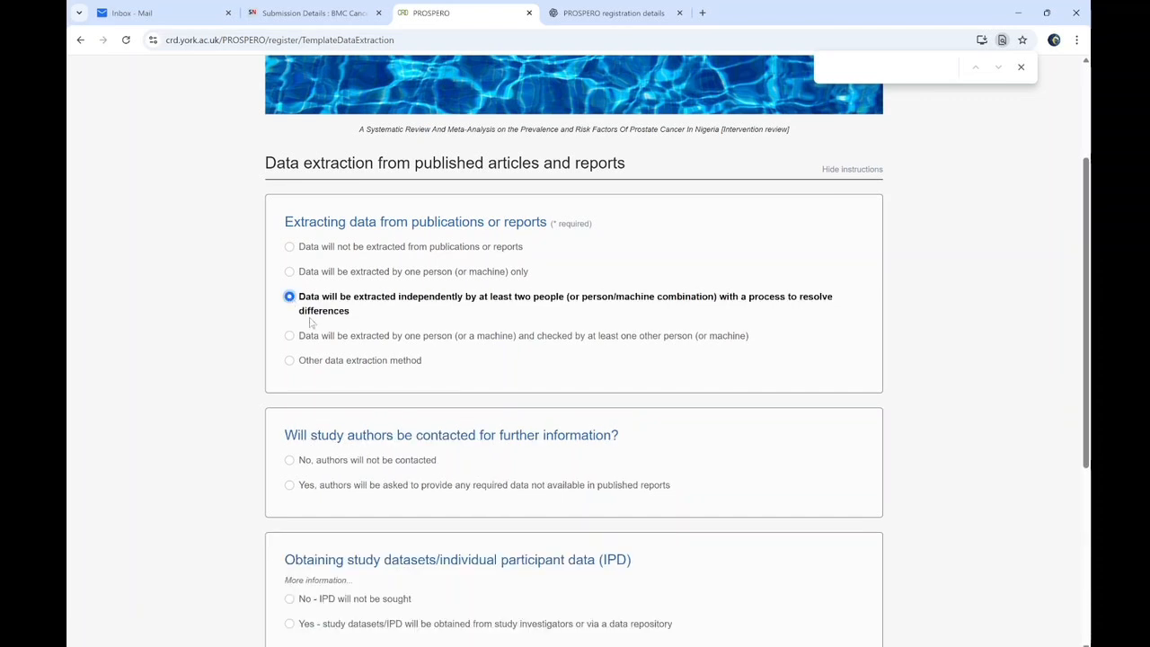
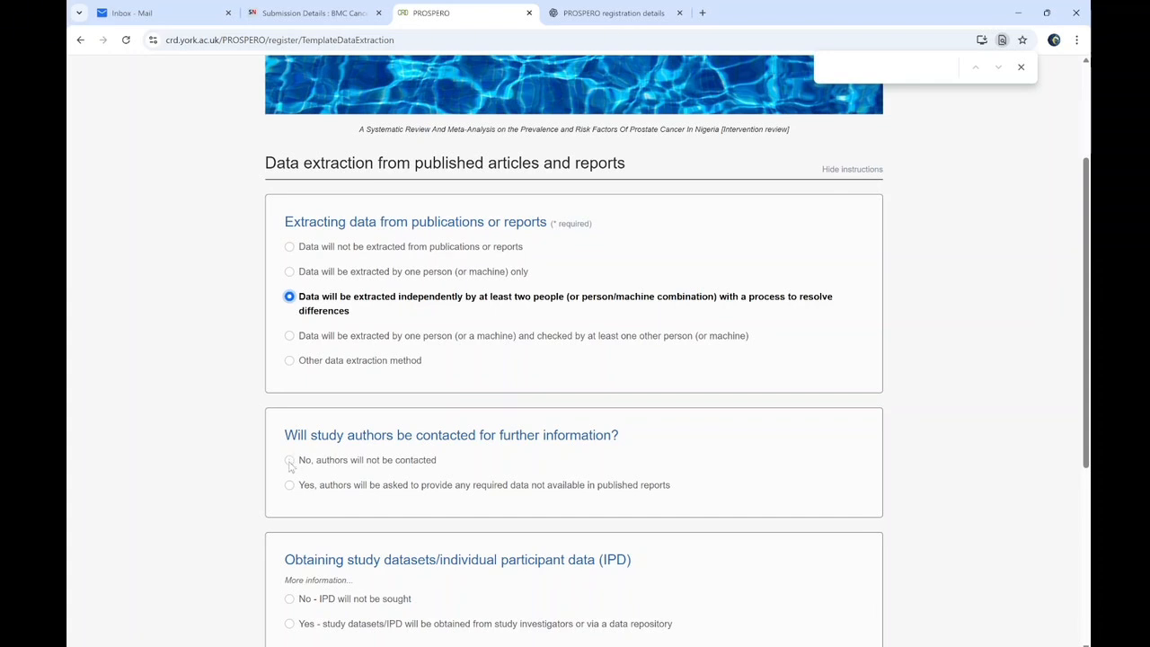
# Answer 'No, authors will not be contacted' and 'No - IPD will not be sought', then mark data extraction complete
pyautogui.click(290, 485)
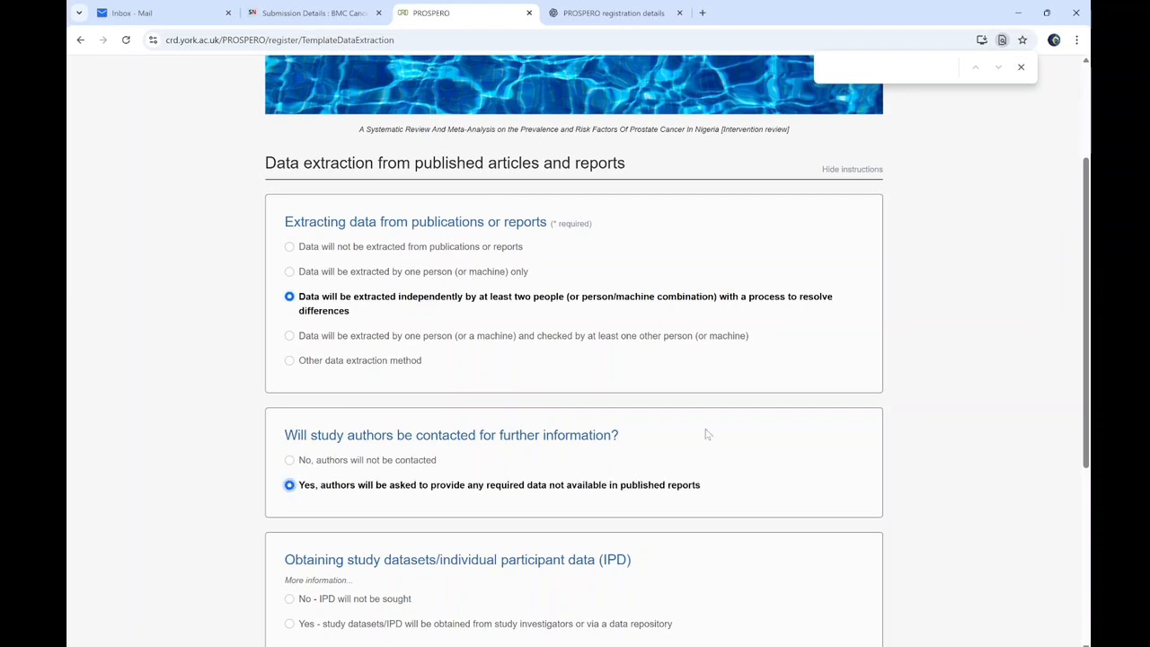
pyautogui.scroll(-2, 350, 315)
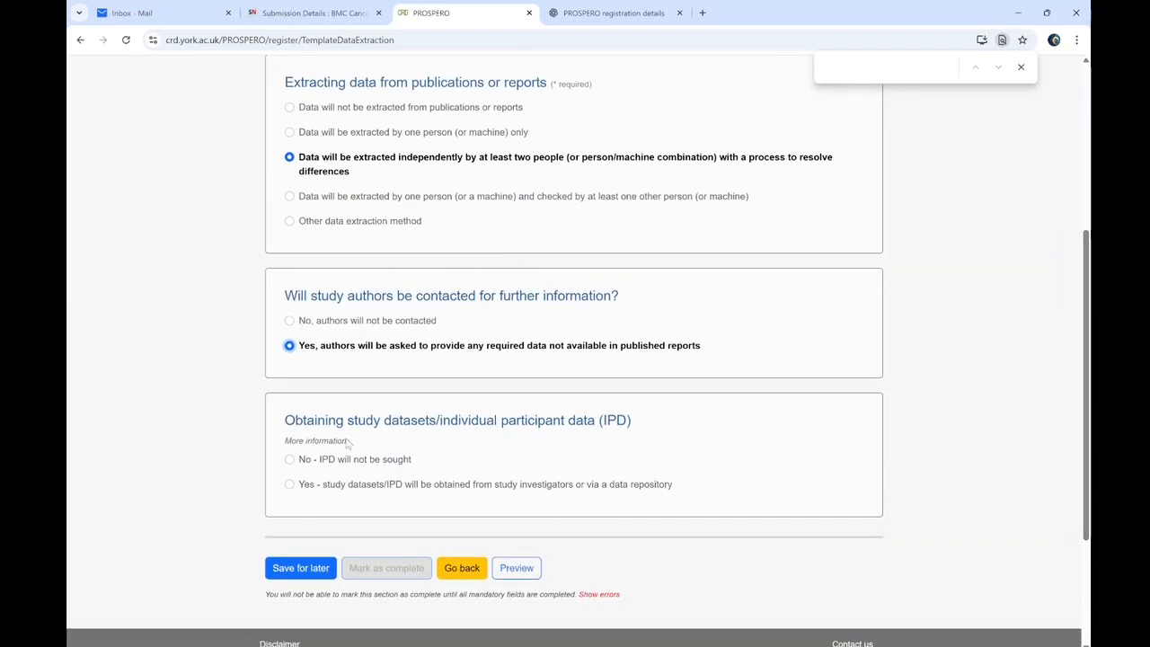
pyautogui.click(289, 321)
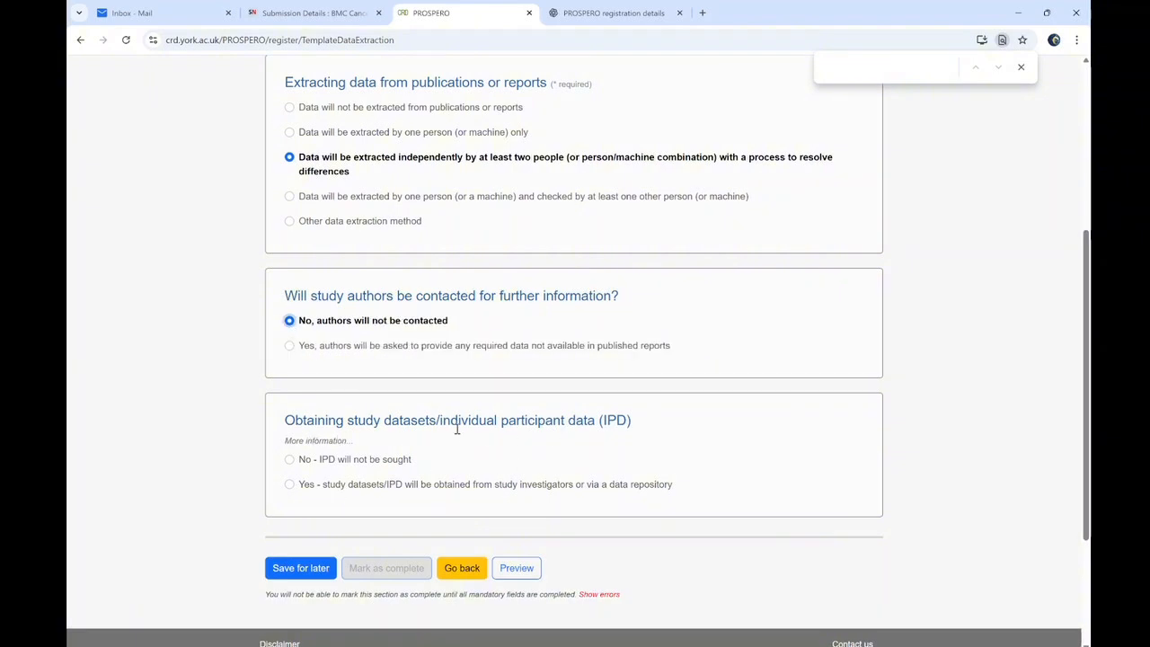
pyautogui.click(301, 460)
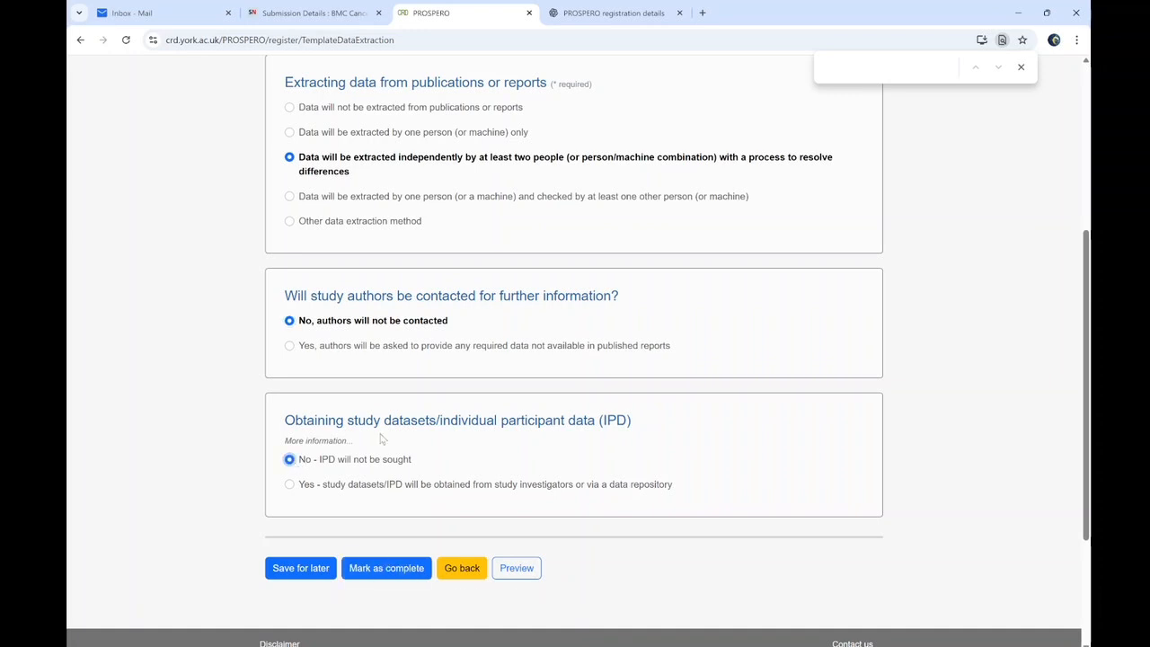
pyautogui.click(388, 569)
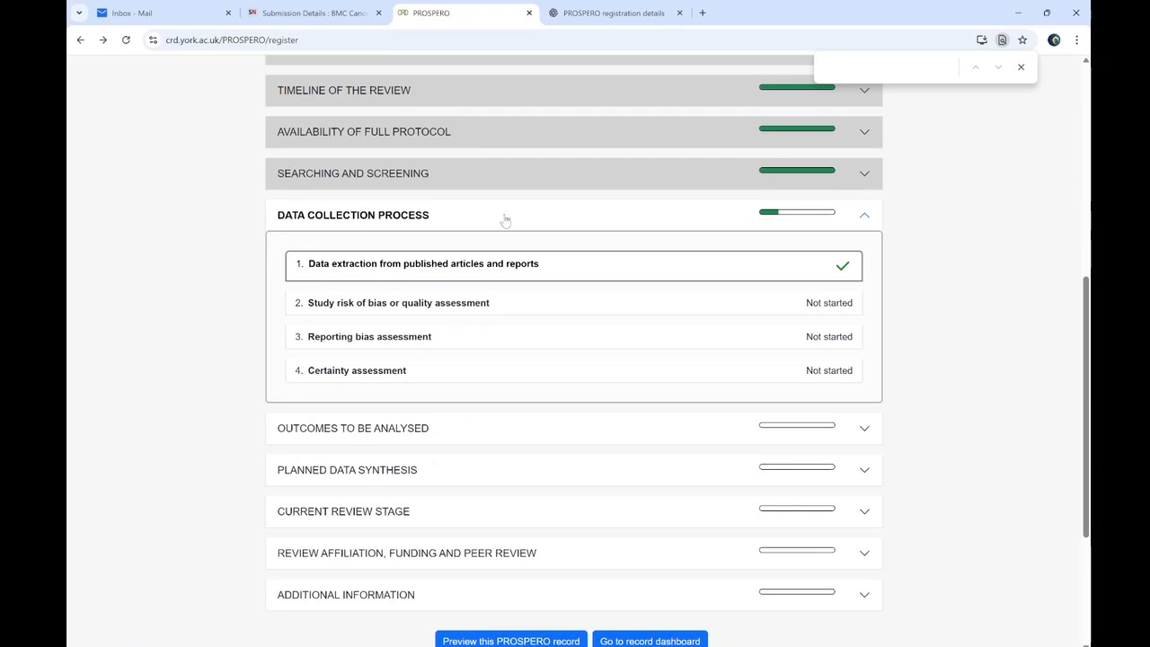
# Open Study risk of bias or quality assessment and select 'Risk of bias/study quality will be assessed'
pyautogui.click(455, 302)
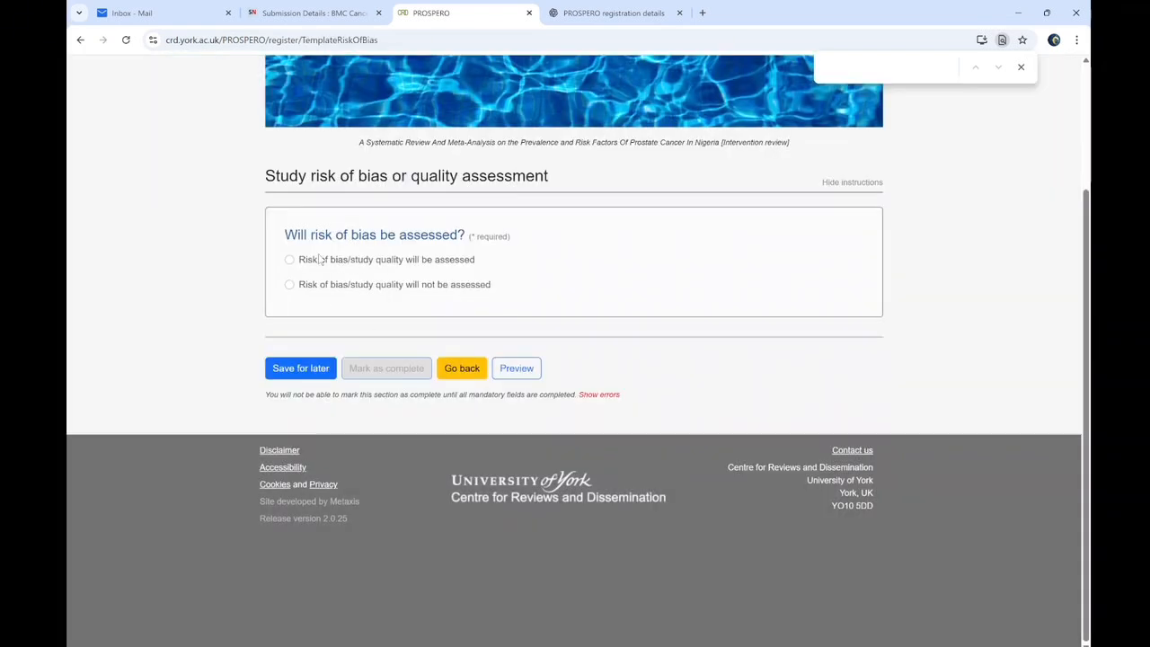
pyautogui.click(289, 260)
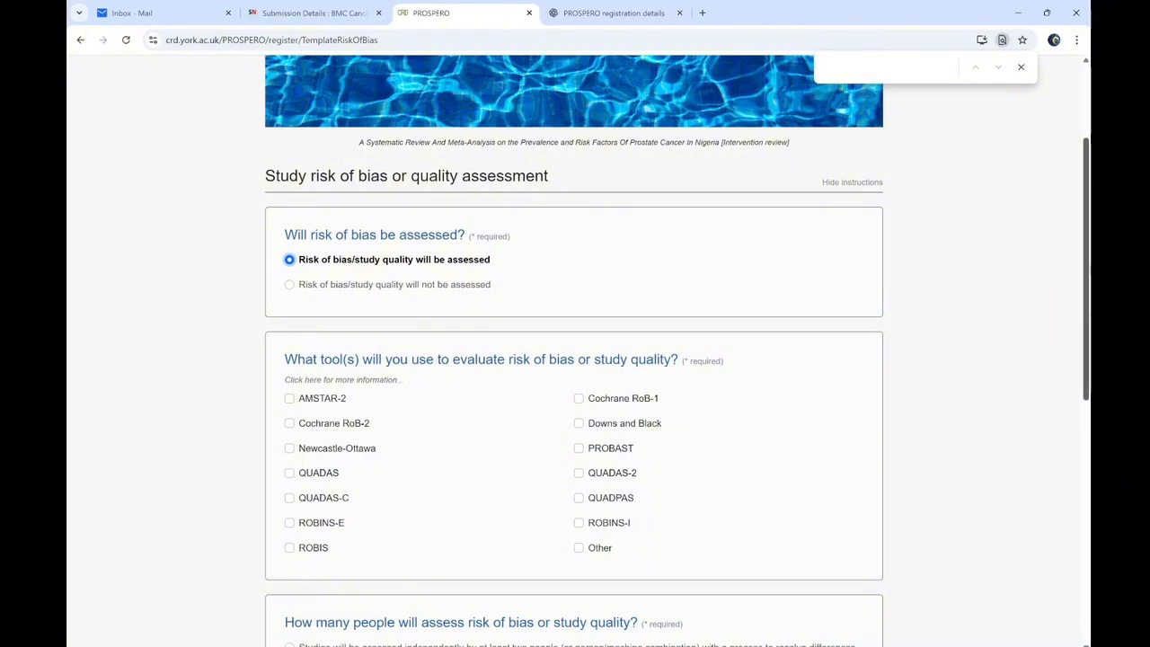
pyautogui.scroll(-1, 575, 359)
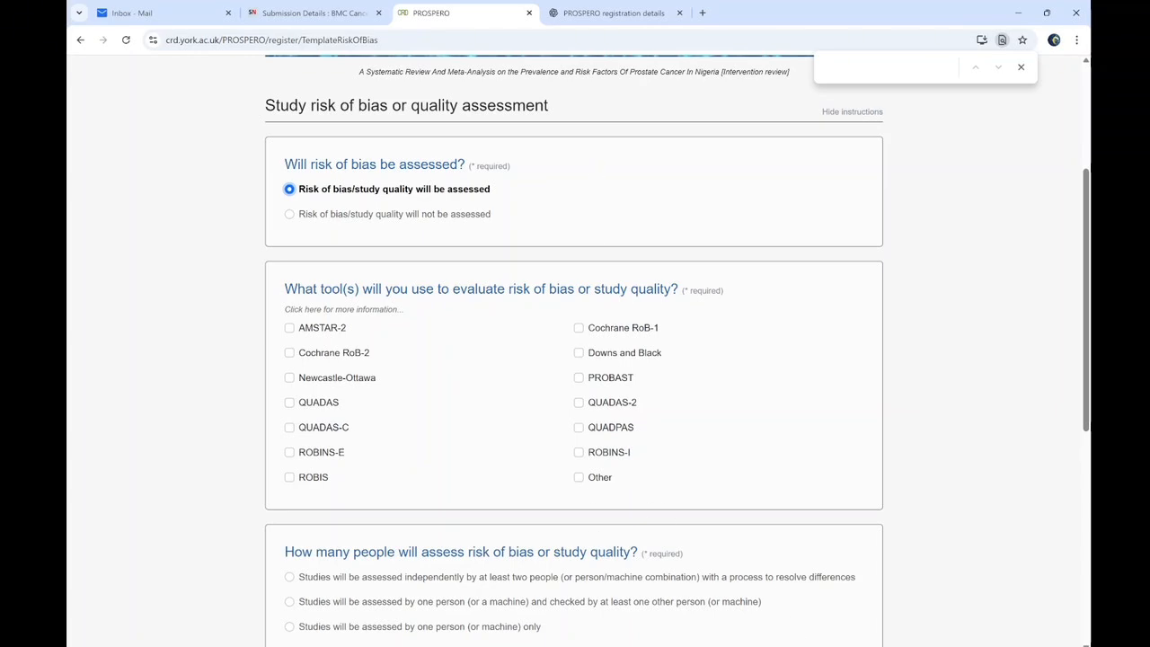
pyautogui.hotkey('alt', 'Tab')
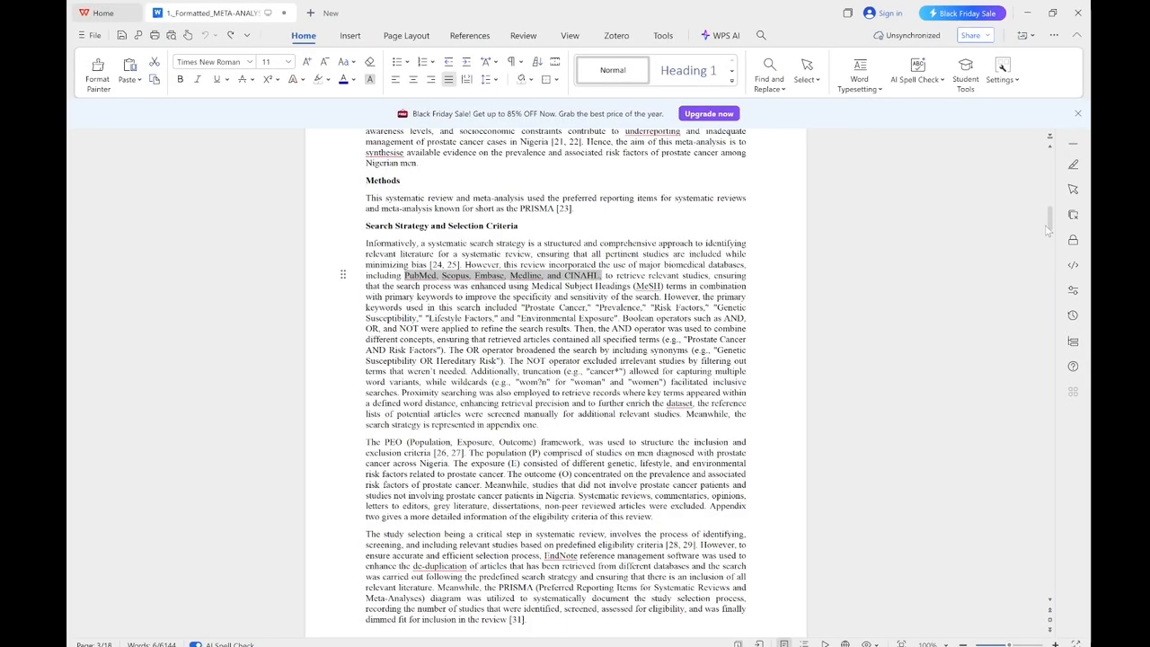
# Check the manuscript's Quality Assessment section, then tick Other as the risk of bias tool
pyautogui.moveTo(1049, 232); pyautogui.dragTo(1059, 221)
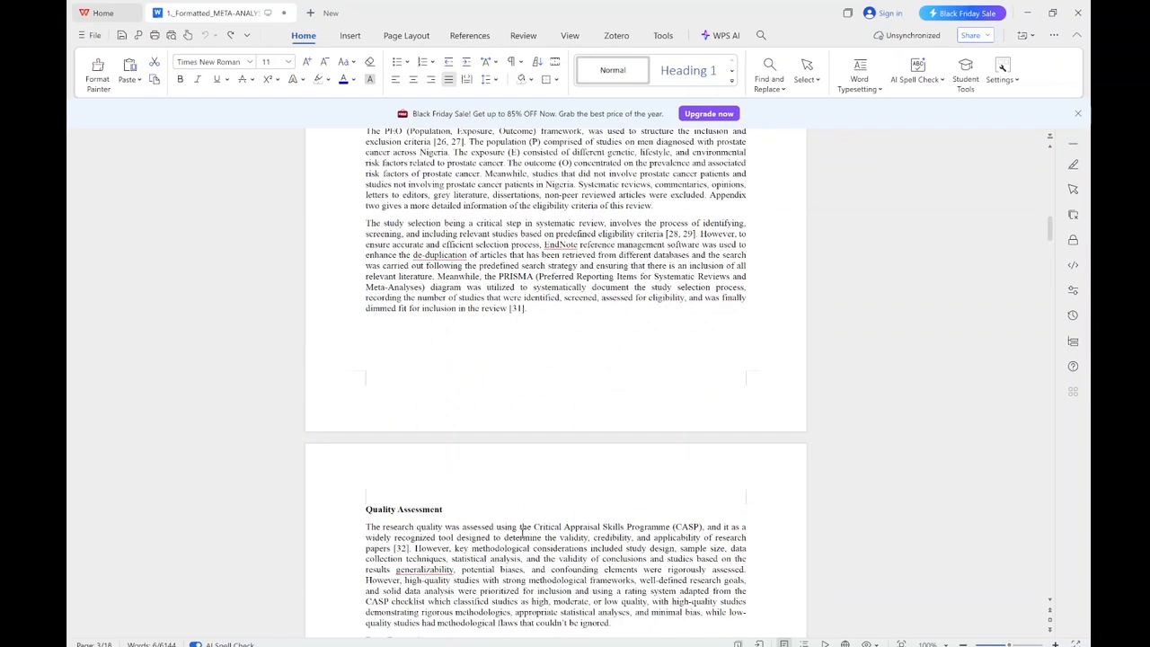
pyautogui.click(1028, 12)
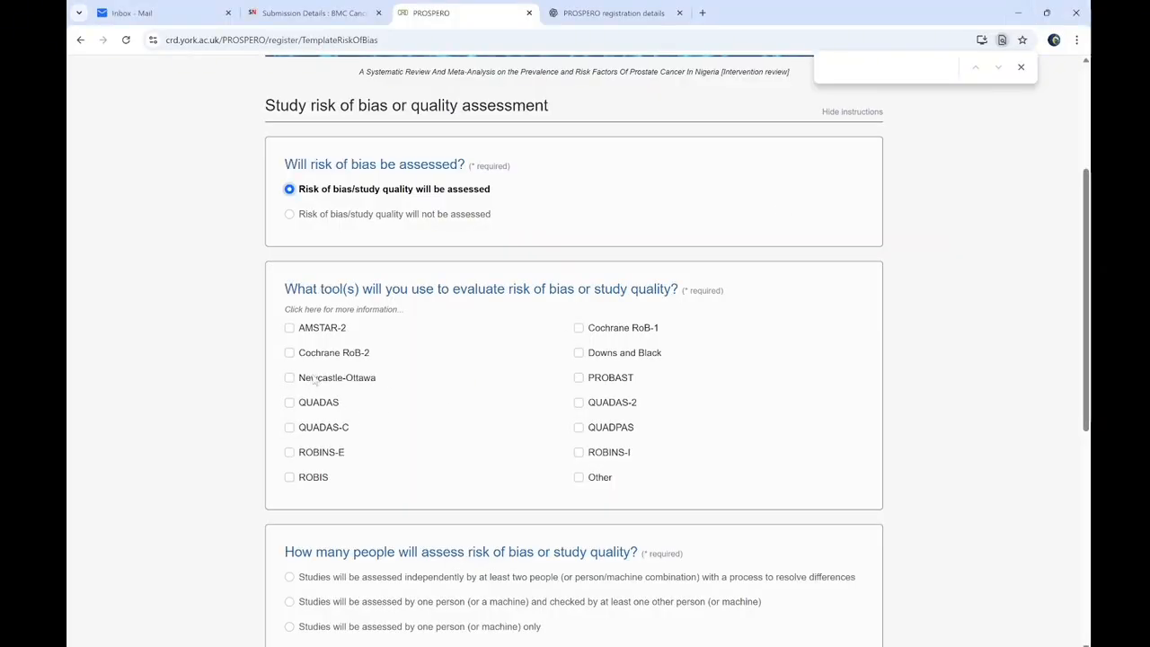
pyautogui.click(579, 478)
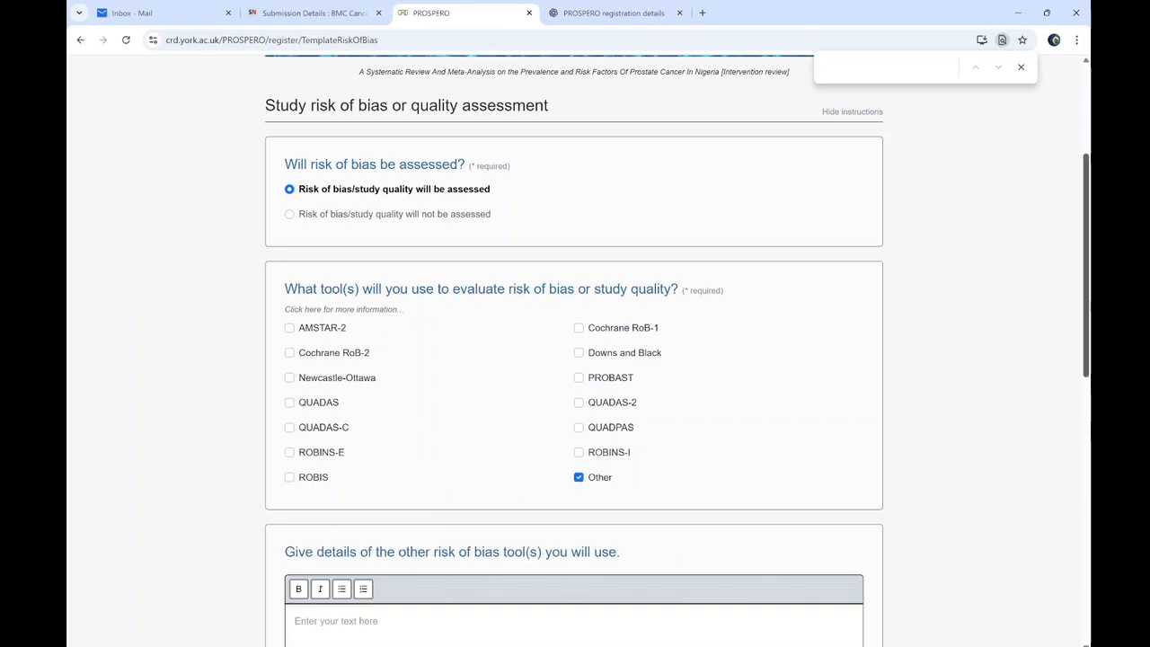
# Enter the Critical Appraisal Skills Programme (CASP) checklist for observational studies as the tool
pyautogui.scroll(-3, 1065, 407)
pyautogui.click(314, 353)
pyautogui.write('CriticalmA')
pyautogui.press('BackSpace')
pyautogui.press('BackSpace')
pyautogui.write('Appraisal ')
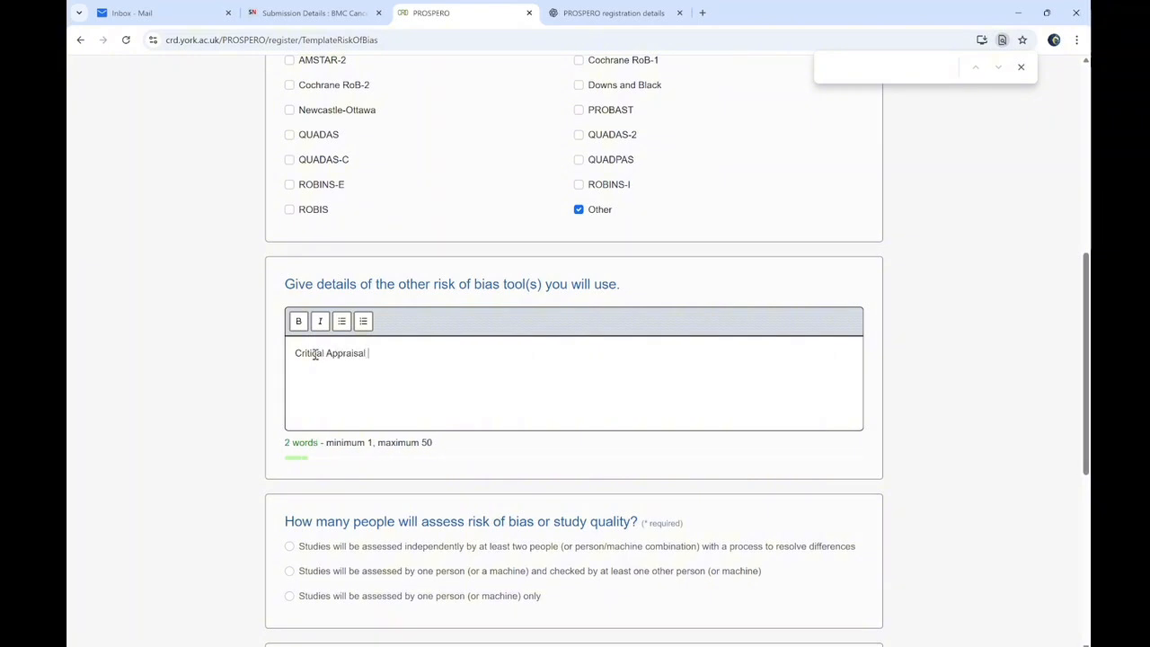
pyautogui.write('Skille')
pyautogui.press('BackSpace')
pyautogui.write('Programmme (C')
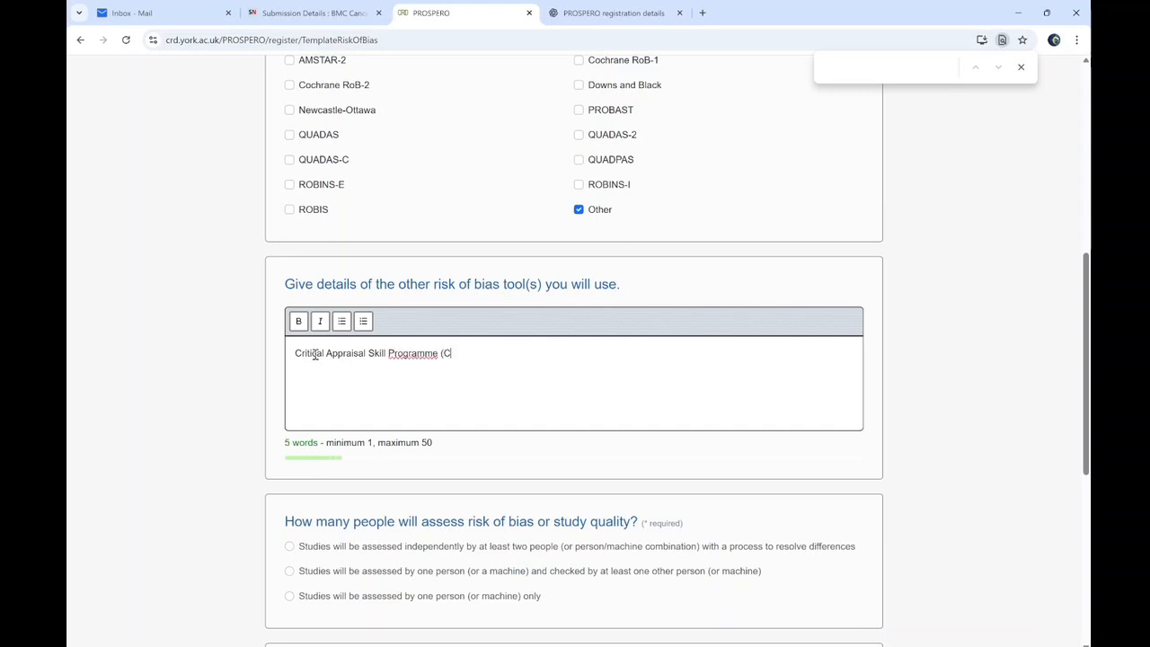
pyautogui.write('ASP) Check')
pyautogui.press('BackSpace')
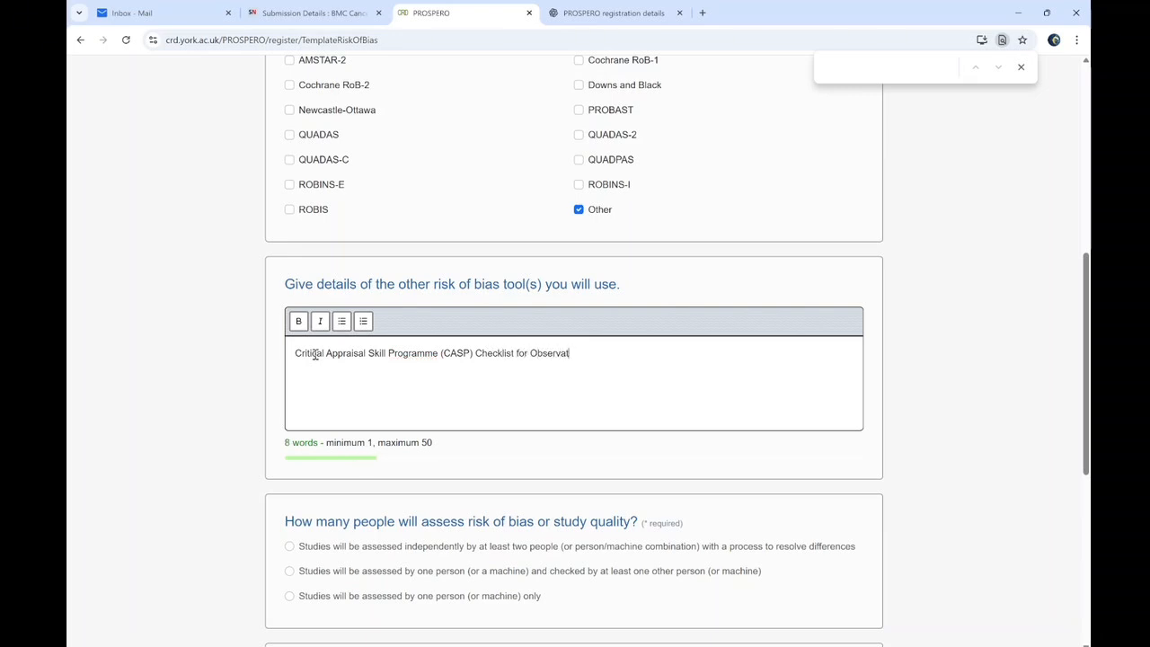
pyautogui.write('l Stdu')
pyautogui.press('BackSpace')
pyautogui.press('BackSpace')
pyautogui.write('udi')
# Choose independent assessment by two people, no additional information sought, and mark the section complete
pyautogui.scroll(-3, 920, 392)
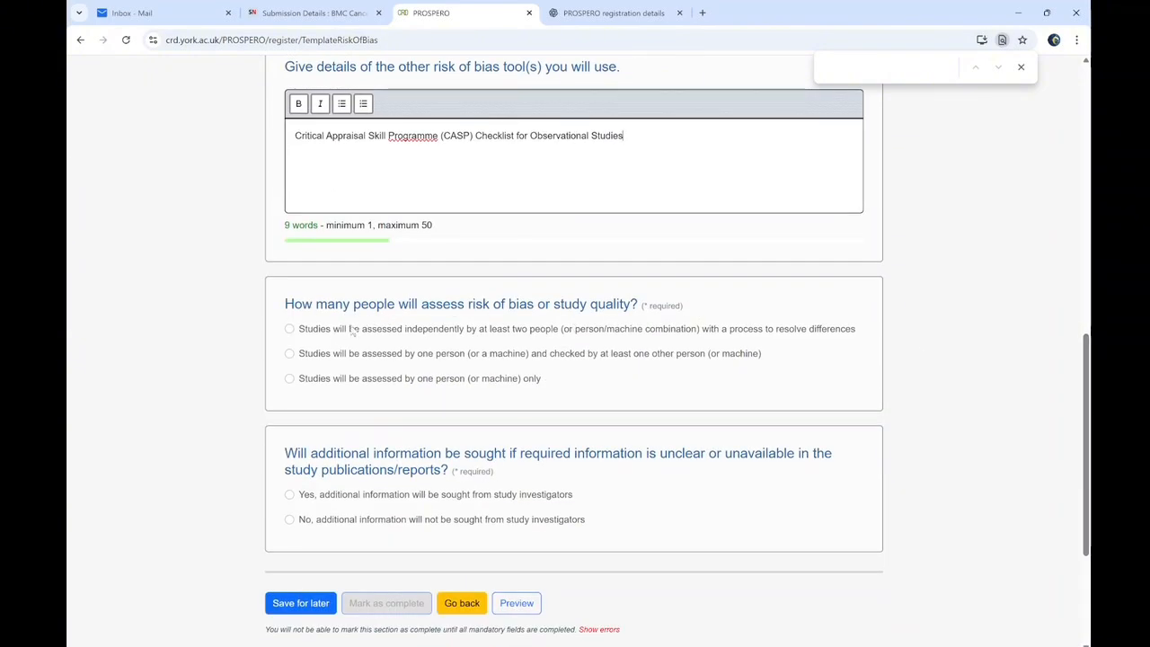
pyautogui.click(292, 329)
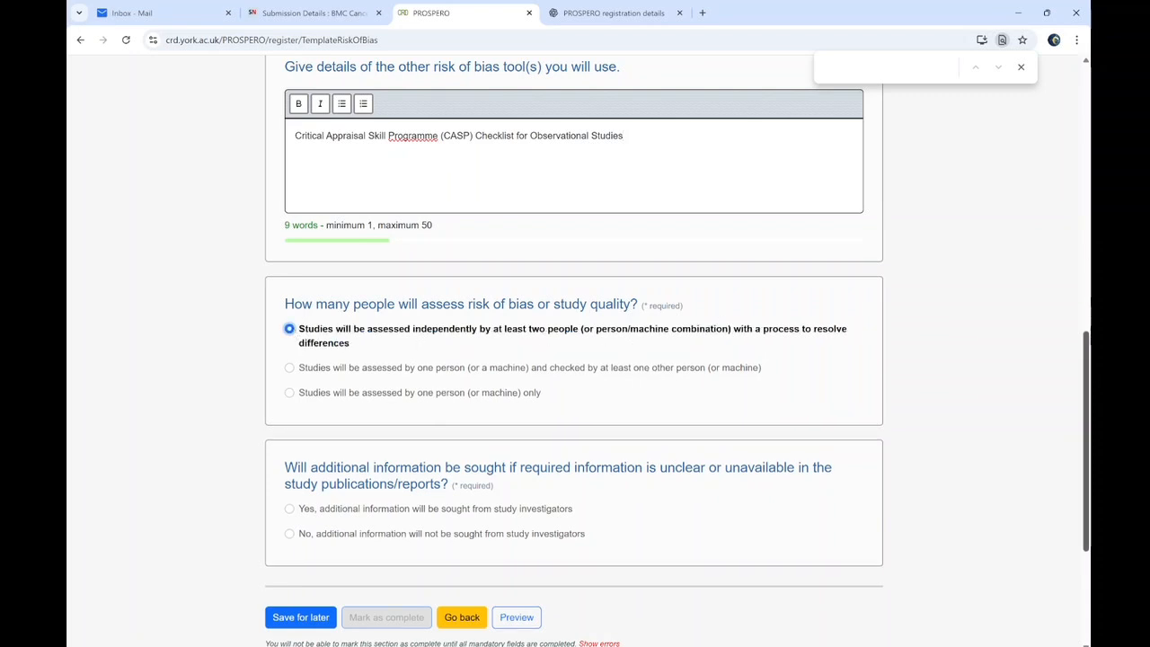
pyautogui.scroll(-1, 448, 298)
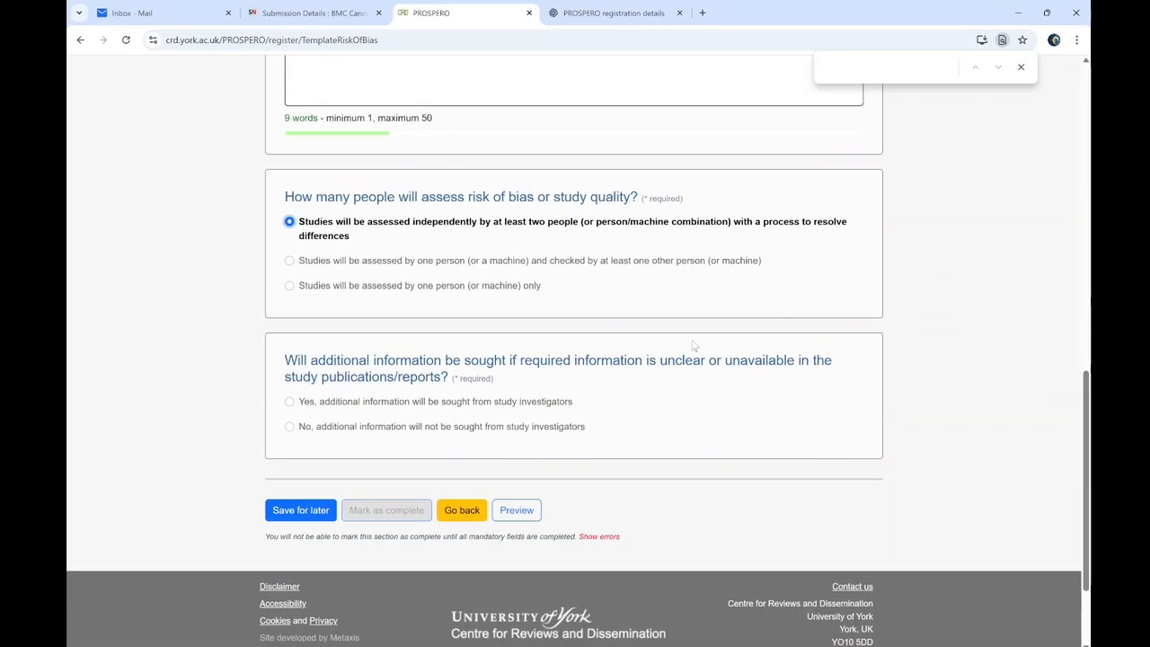
pyautogui.click(290, 426)
pyautogui.click(418, 510)
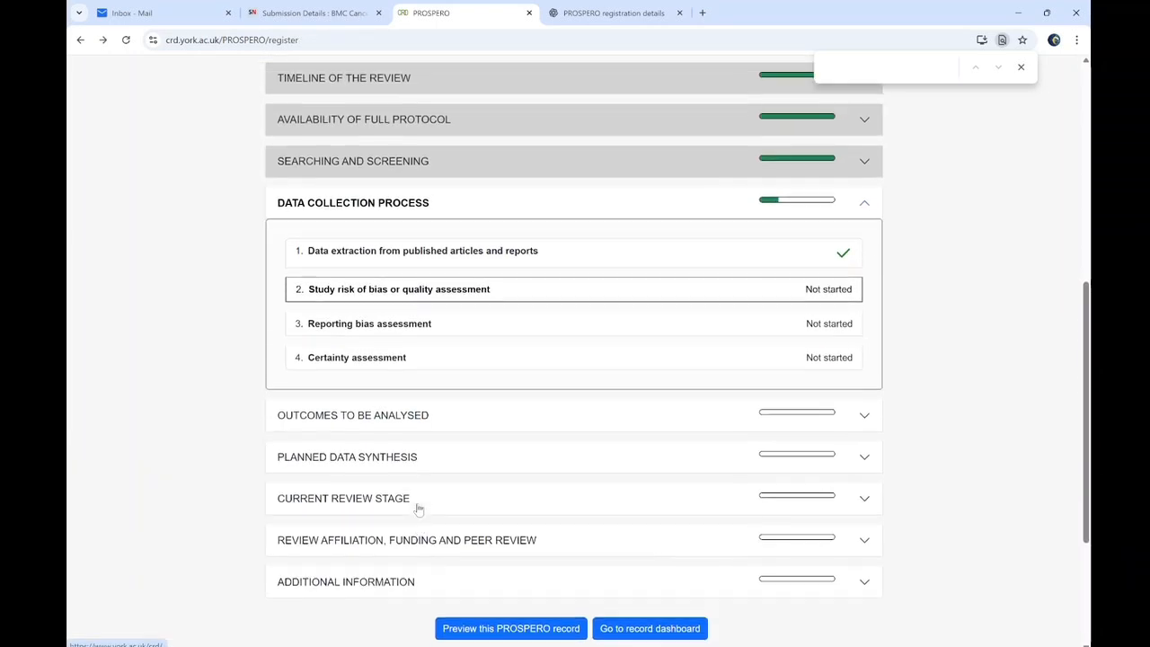
# Record that reporting bias and certainty will not be assessed, marking both items complete
pyautogui.click(457, 346)
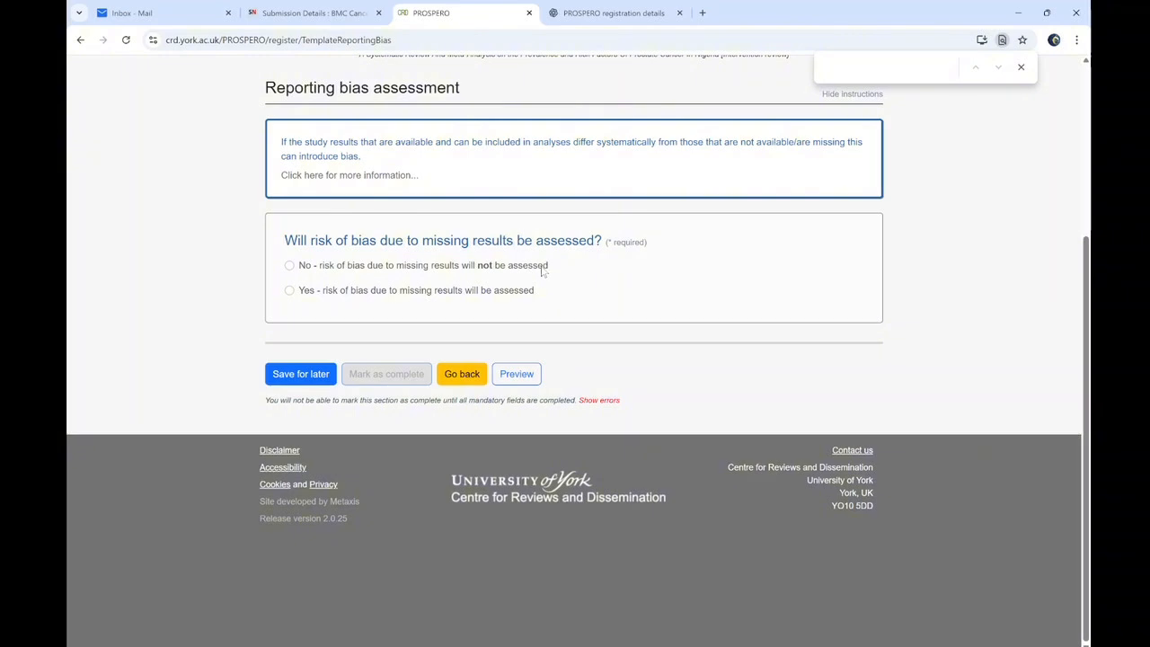
pyautogui.click(290, 265)
pyautogui.click(385, 374)
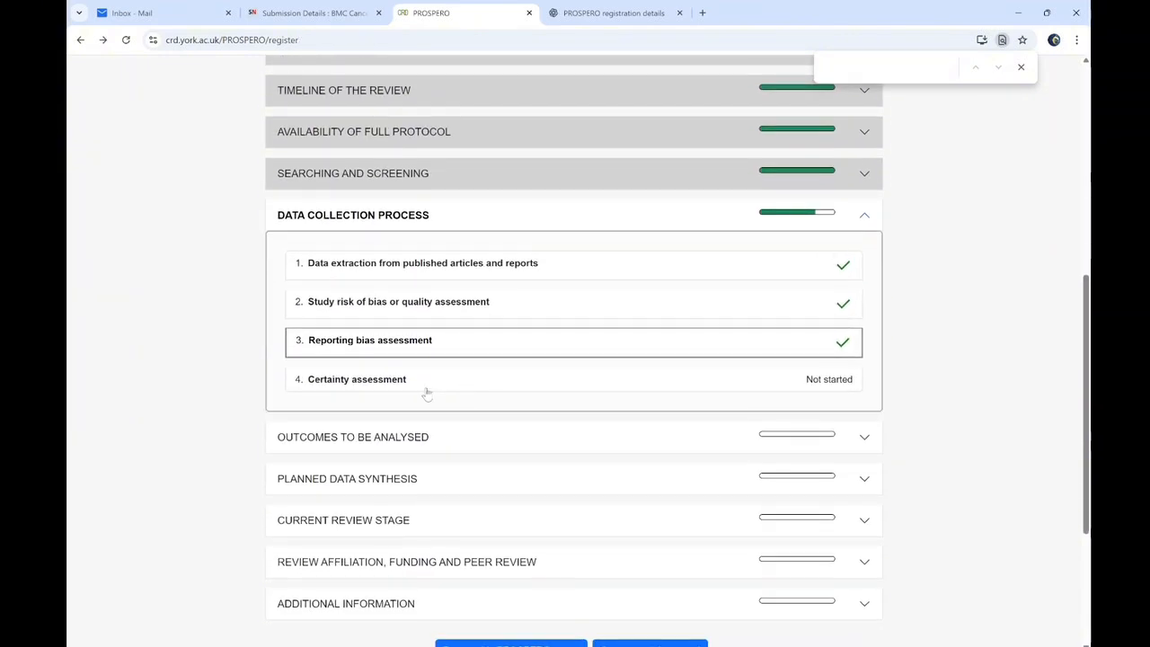
pyautogui.click(386, 394)
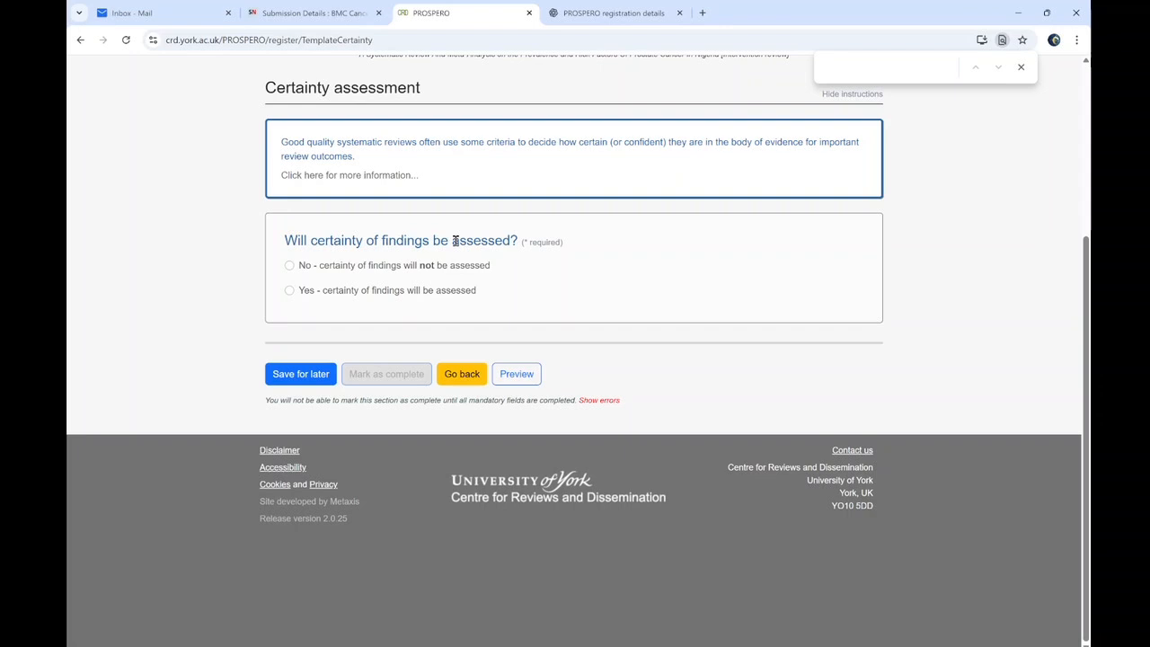
pyautogui.click(289, 266)
pyautogui.click(387, 380)
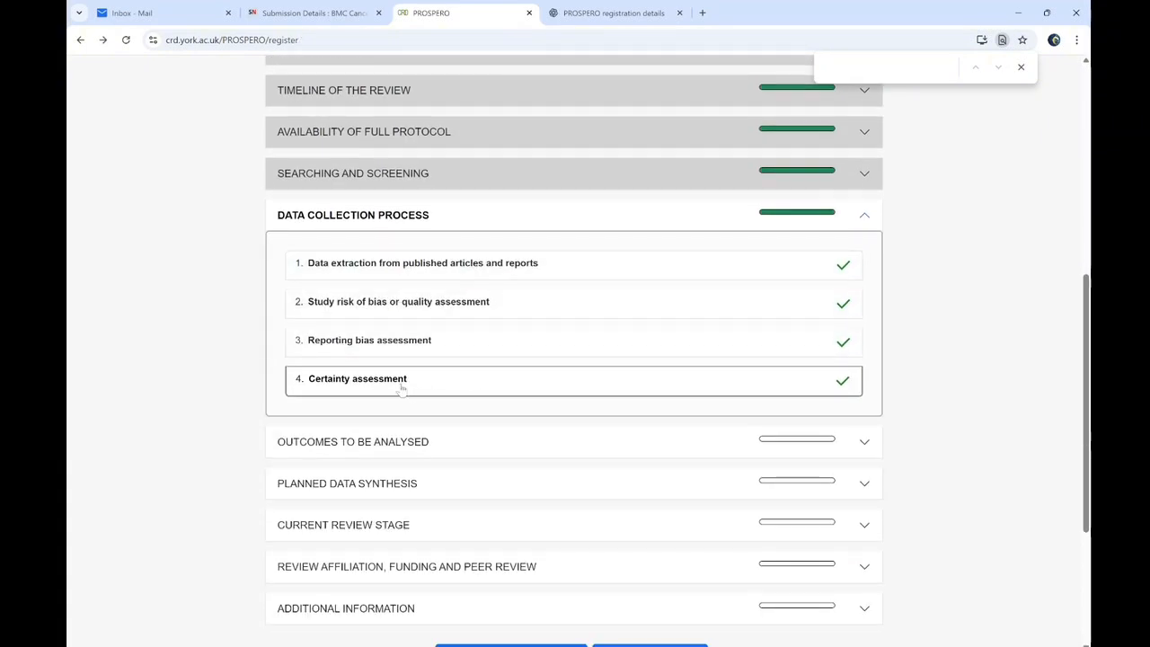
# Open the Main outcomes page under Outcomes to be analysed
pyautogui.click(393, 213)
pyautogui.click(360, 258)
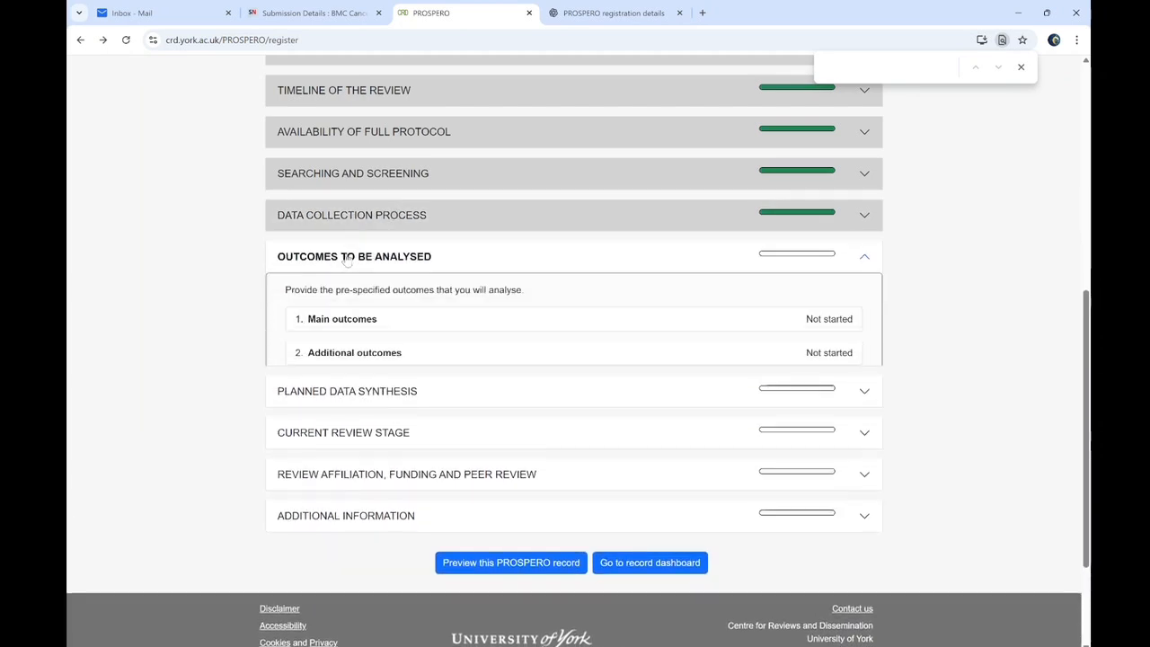
pyautogui.click(344, 315)
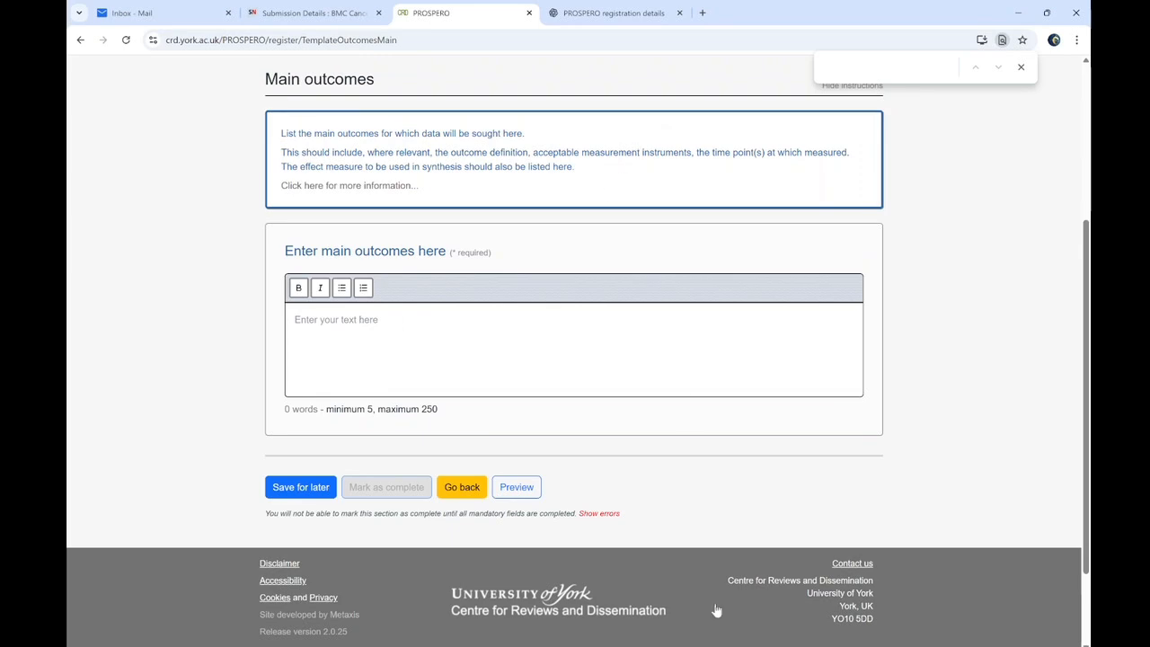
pyautogui.hotkey('alt', 'Tab')
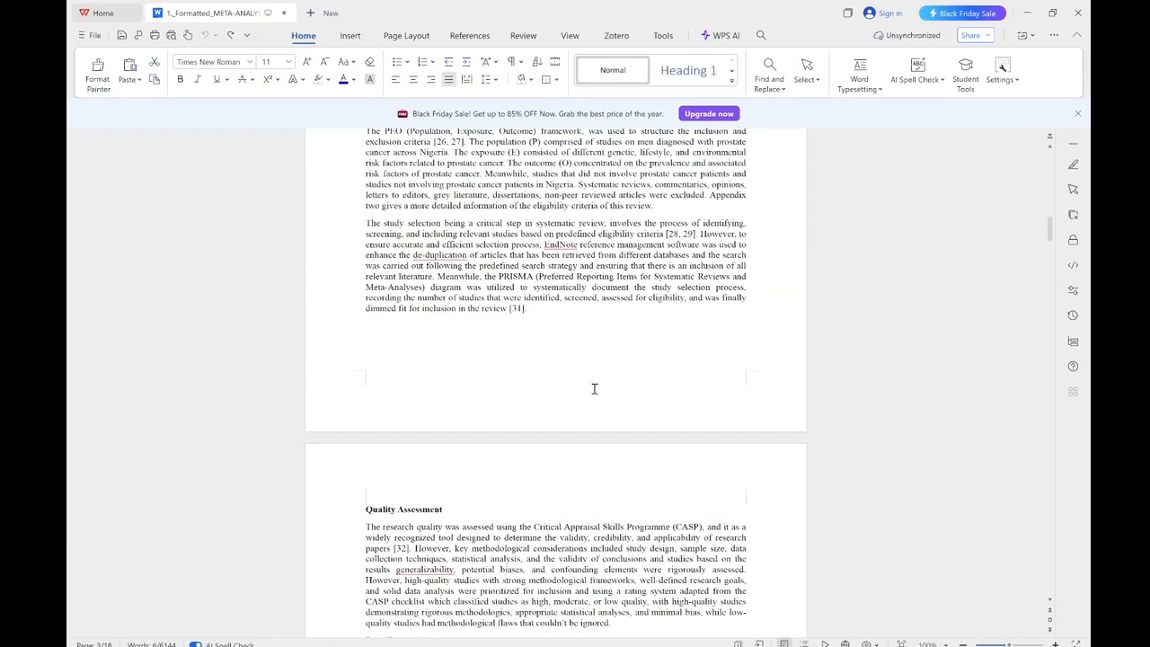
# Paste the manuscript's sentence on prostate cancer prevalence and risk factors into Main outcomes
pyautogui.scroll(5, 552, 271)
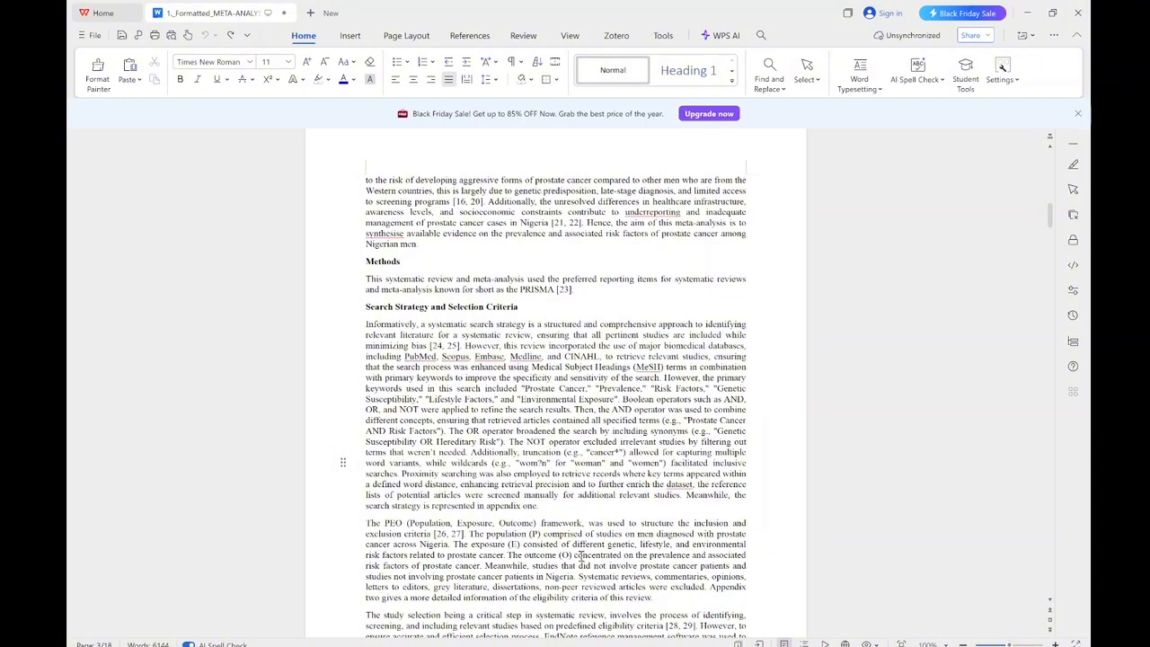
pyautogui.moveTo(580, 555); pyautogui.dragTo(482, 566)
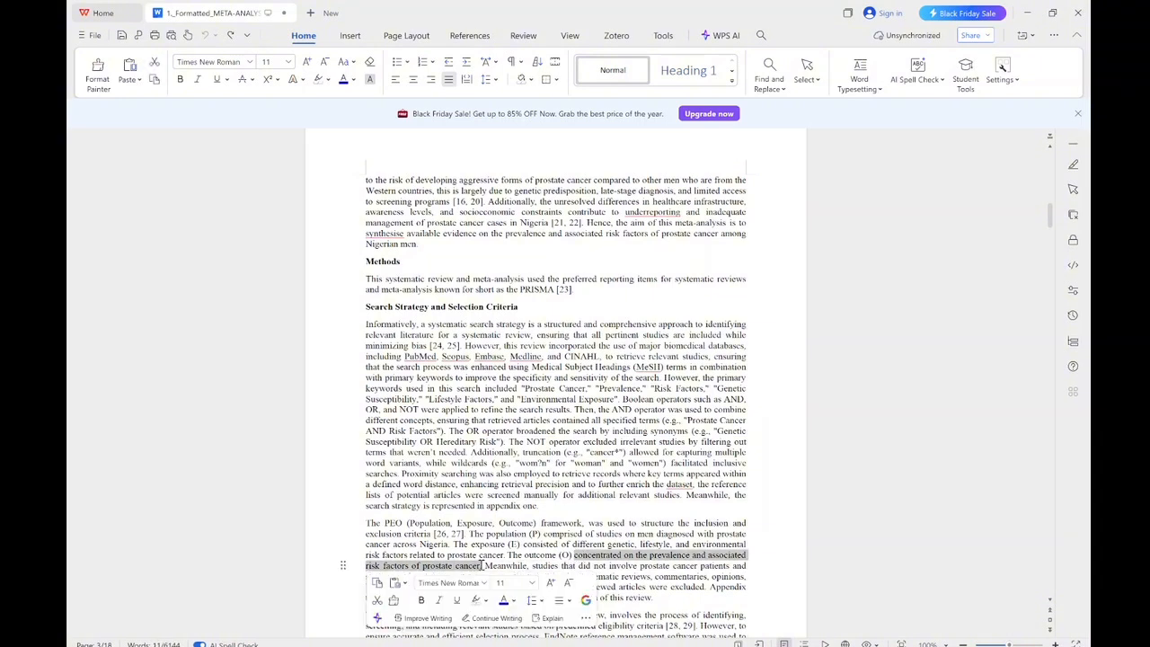
pyautogui.click(1027, 12)
pyautogui.click(329, 320)
pyautogui.write('concentrated on the prevalence and associated risk factors of prostate cancer.')
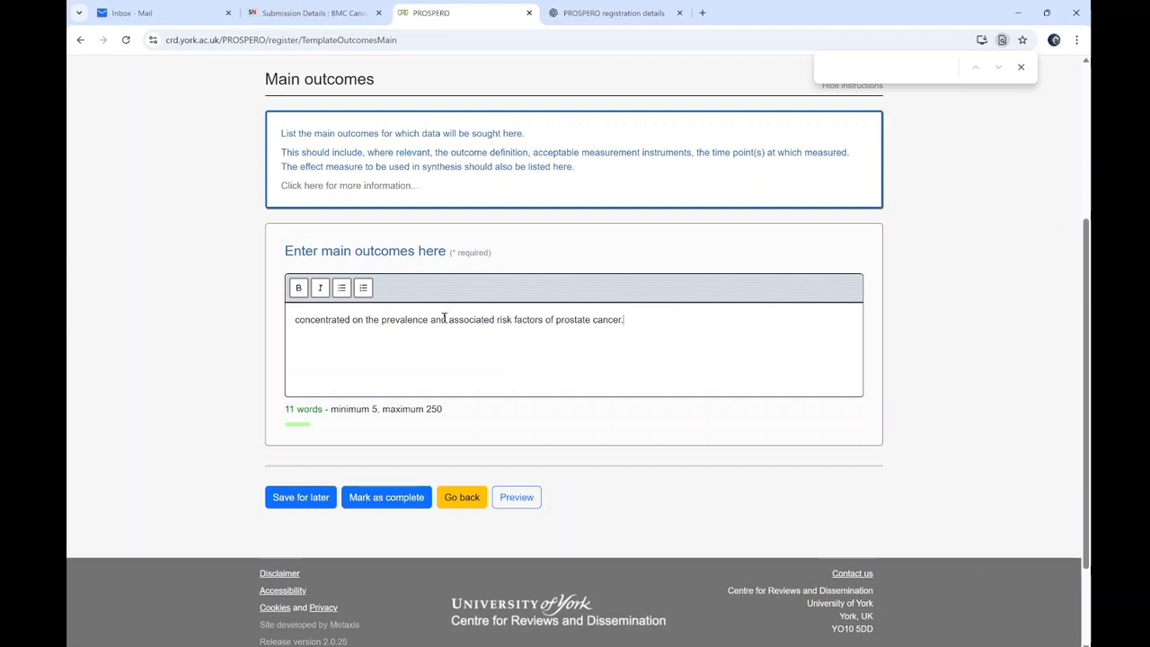
# Mark the Main outcomes and Additional outcomes items complete
pyautogui.click(382, 496)
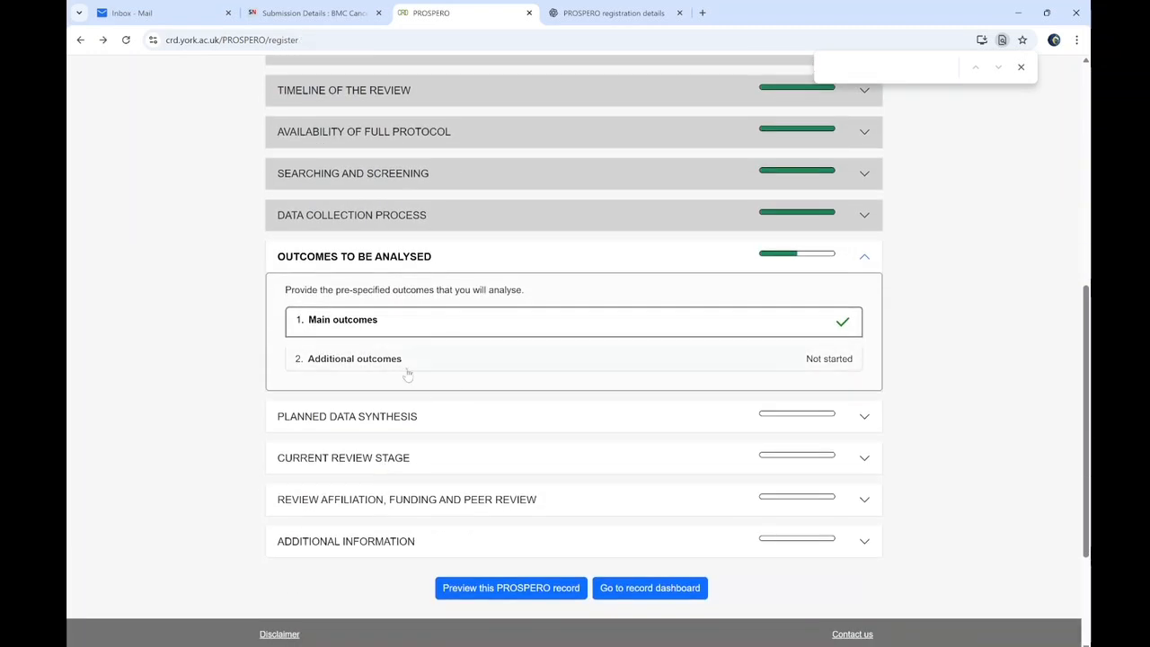
pyautogui.click(406, 370)
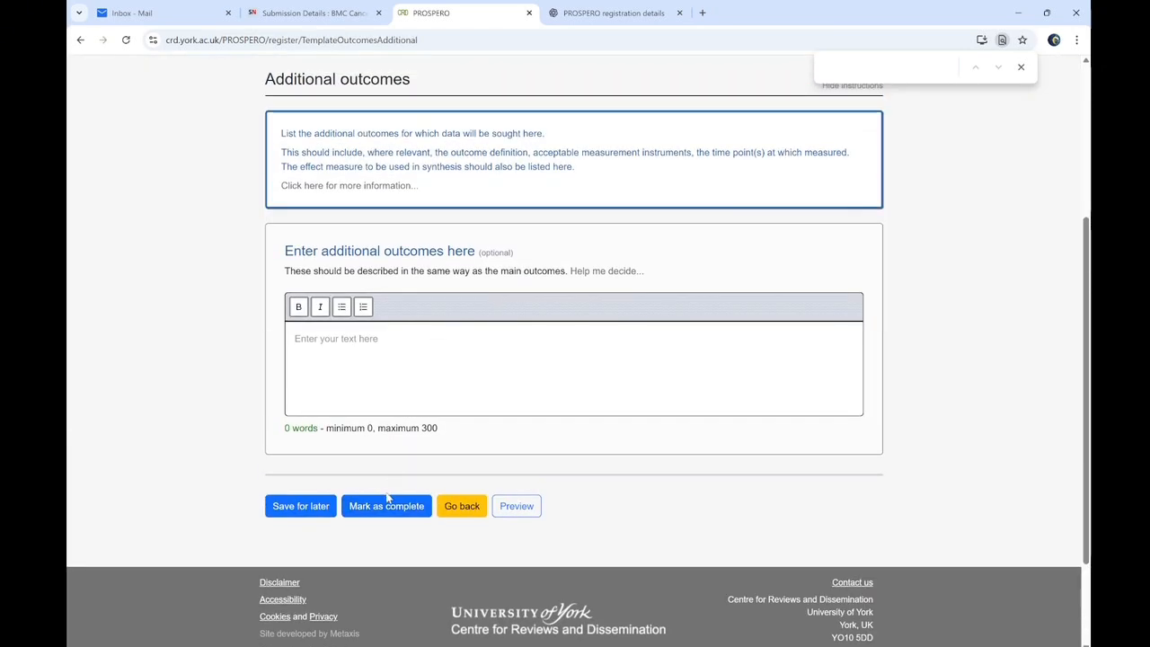
pyautogui.click(382, 508)
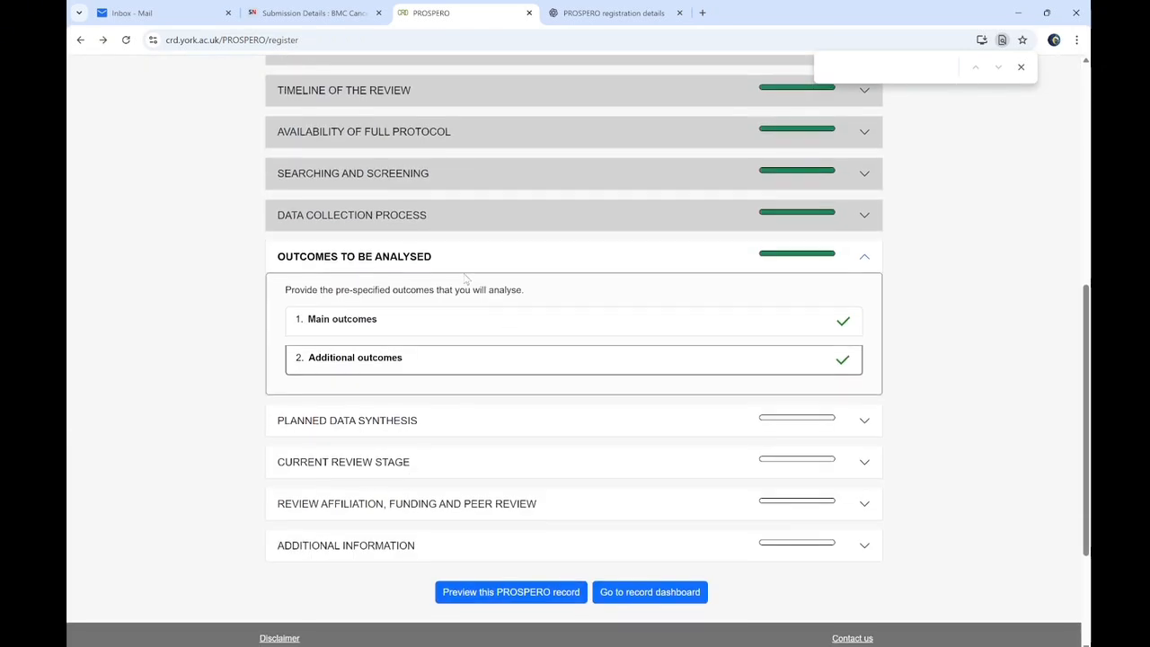
pyautogui.click(441, 270)
# Under Strategy for data synthesis, choose 'Formal synthesis is planned'
pyautogui.click(375, 309)
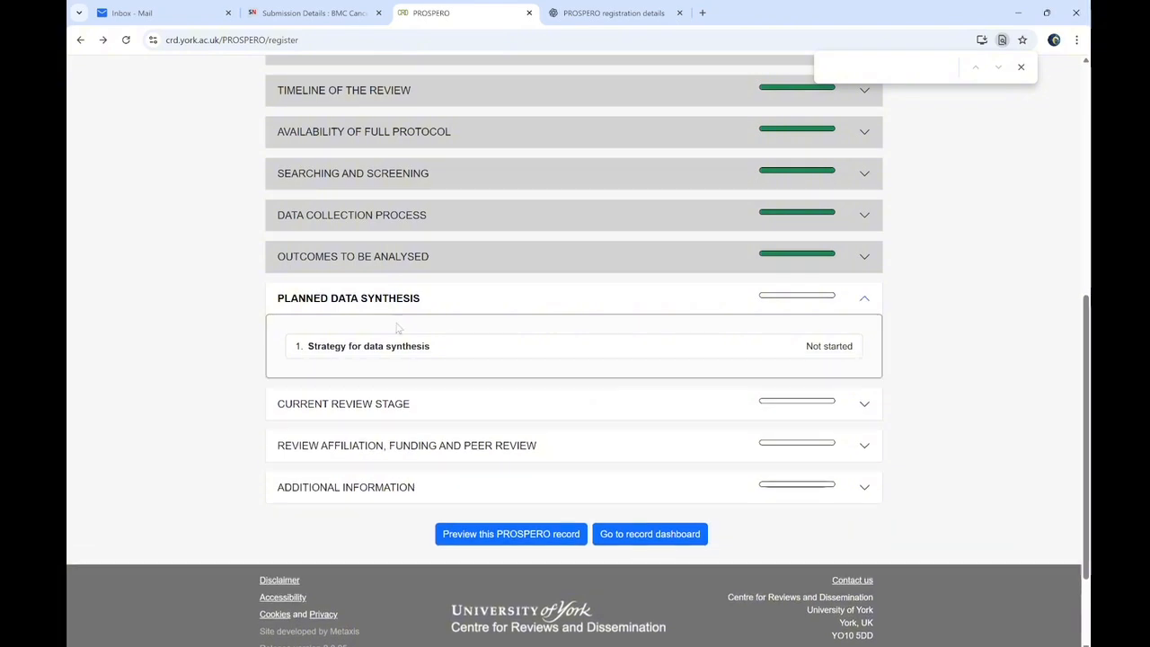
pyautogui.click(403, 346)
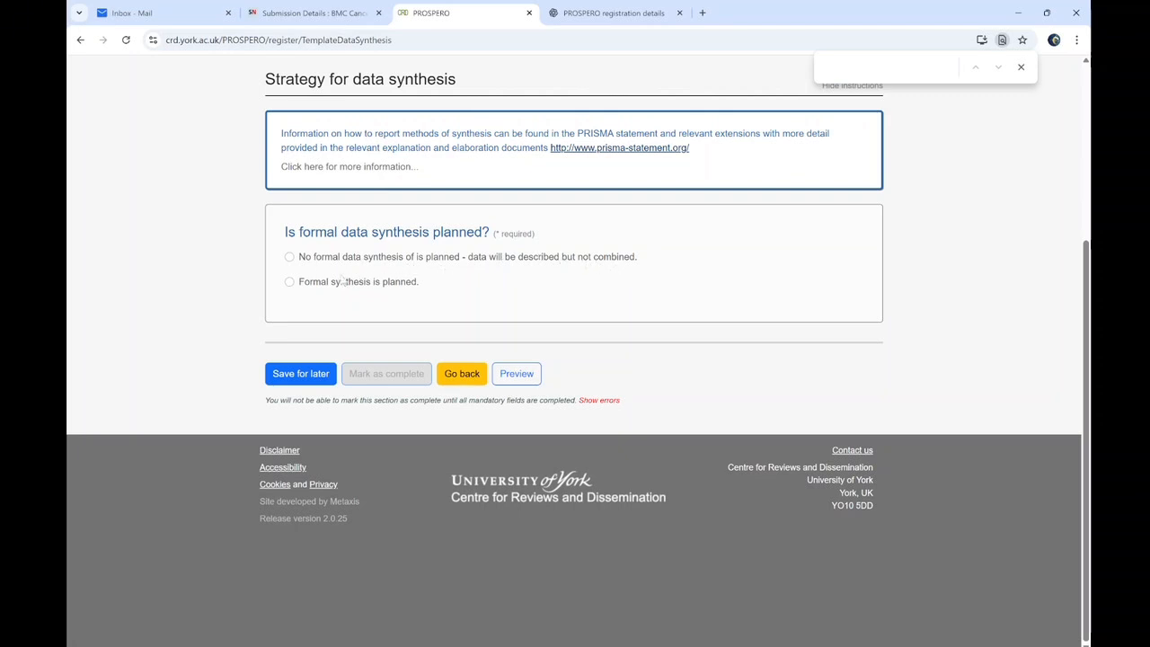
pyautogui.click(313, 282)
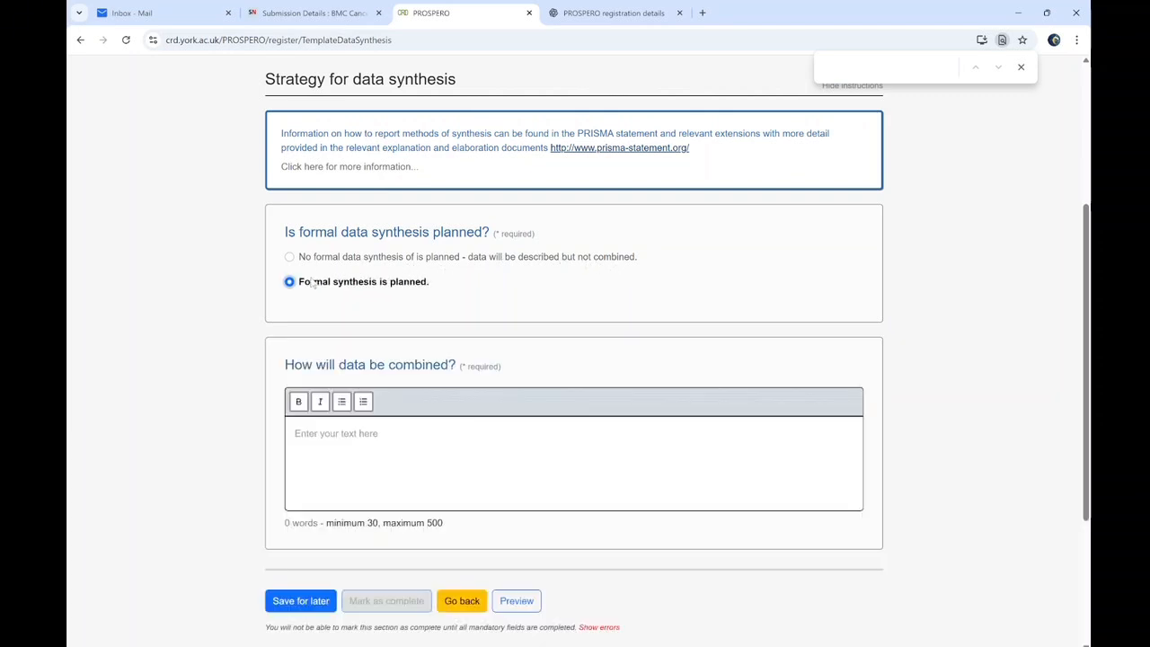
pyautogui.click(337, 433)
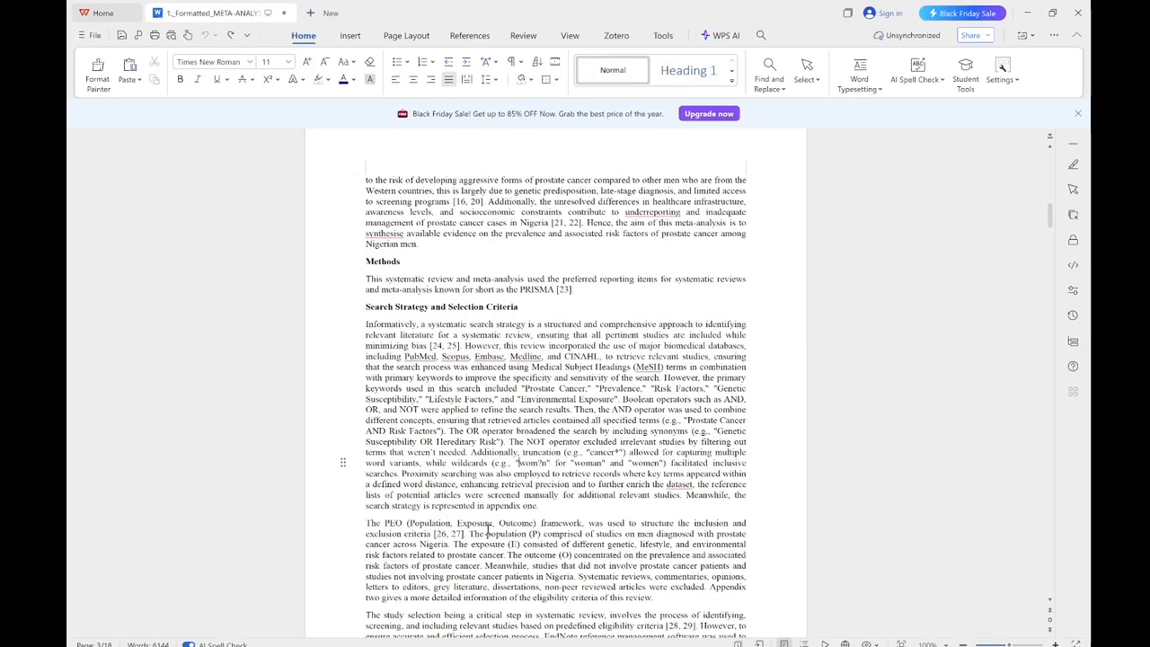
# Copy the manuscript's fixed- and random-effects meta-analysis passage into 'How will data be combined'
pyautogui.scroll(-6, 422, 500)
pyautogui.moveTo(429, 624); pyautogui.dragTo(422, 403)
pyautogui.click(422, 403)
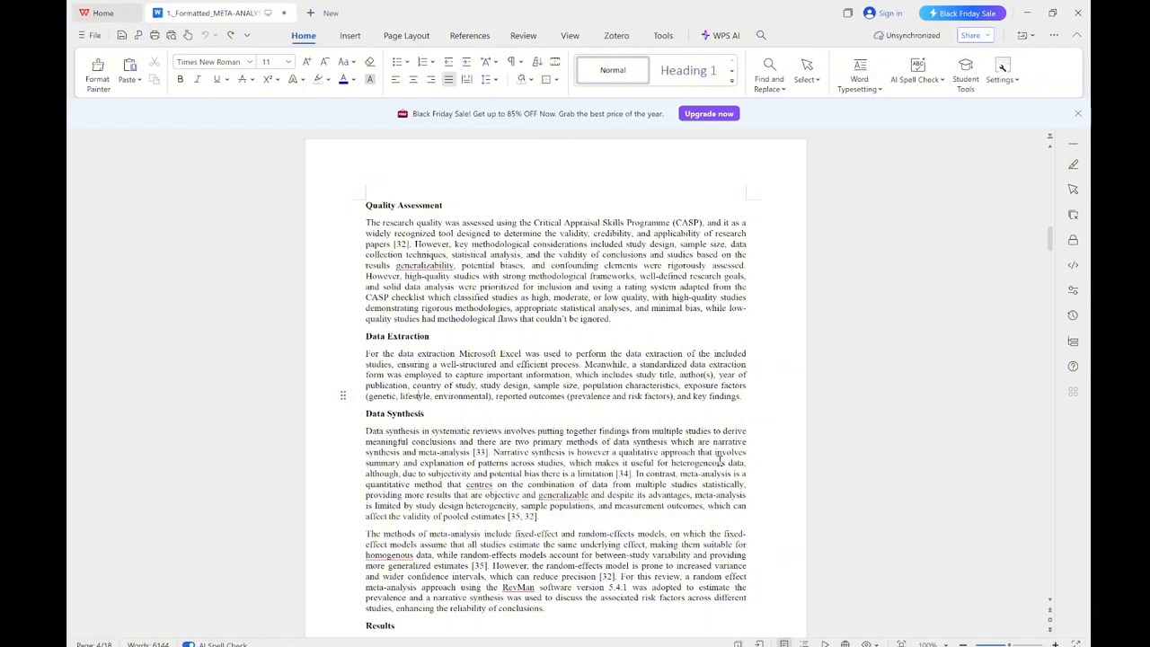
pyautogui.moveTo(367, 536); pyautogui.dragTo(758, 553)
pyautogui.moveTo(540, 564); pyautogui.dragTo(470, 565)
pyautogui.hotkey('ctrl', 'c')
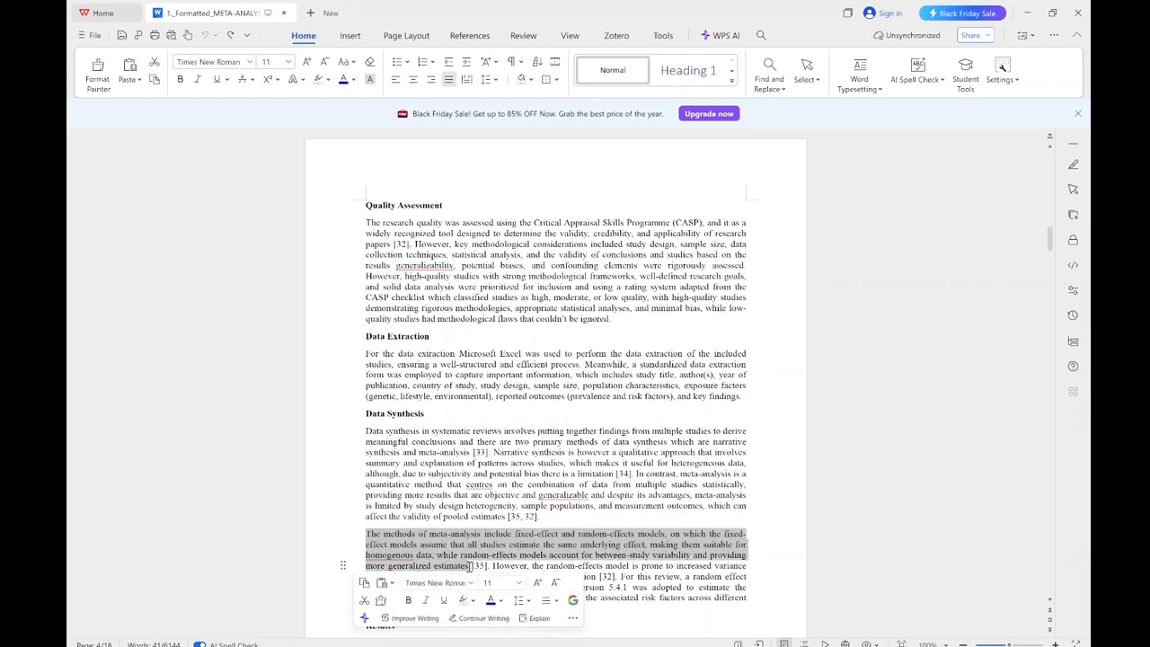
pyautogui.click(1027, 13)
pyautogui.hotkey('ctrl', 'v')
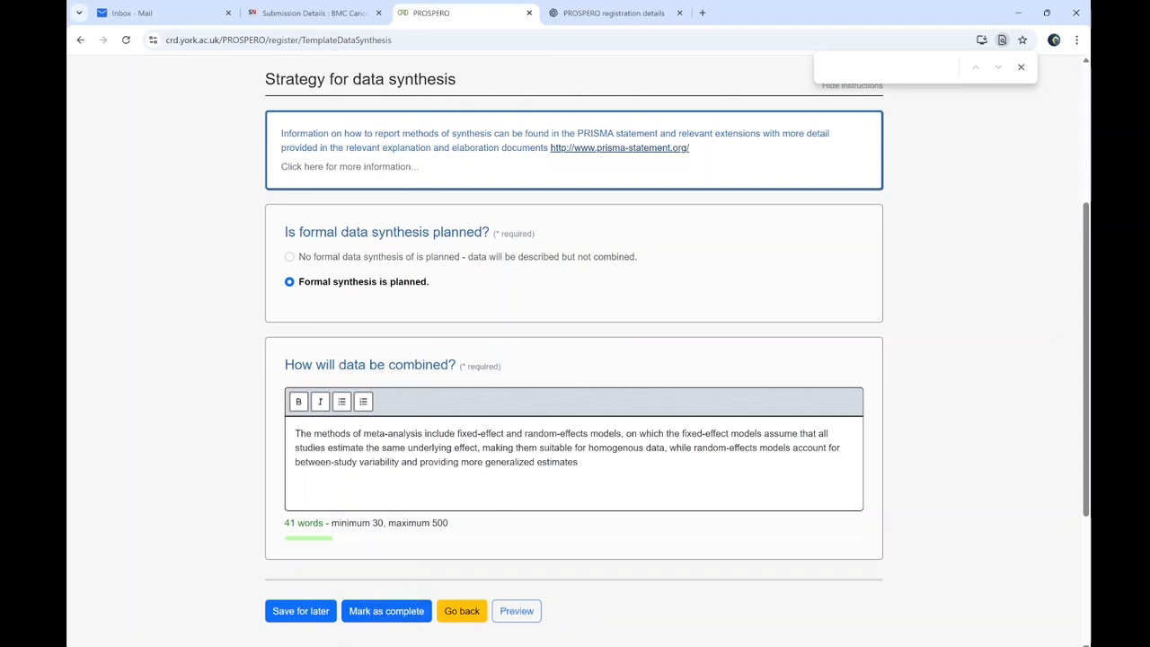
# Complete the synthesis strategy and set pilot work, searching and screening to Started in review stage
pyautogui.click(377, 615)
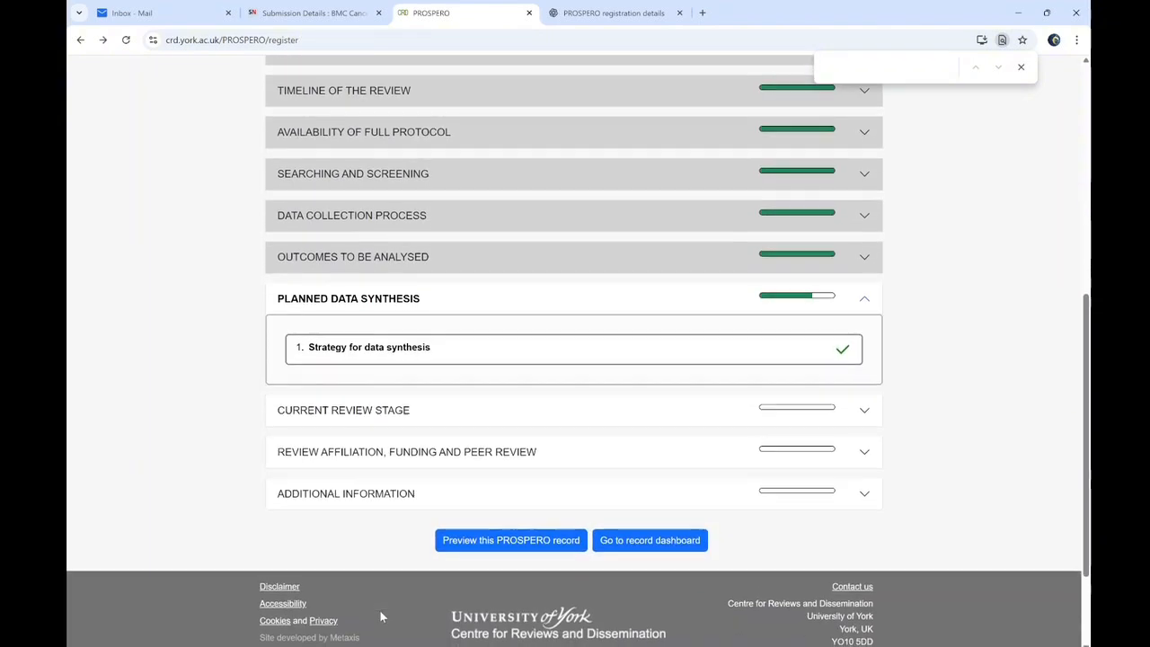
pyautogui.click(369, 419)
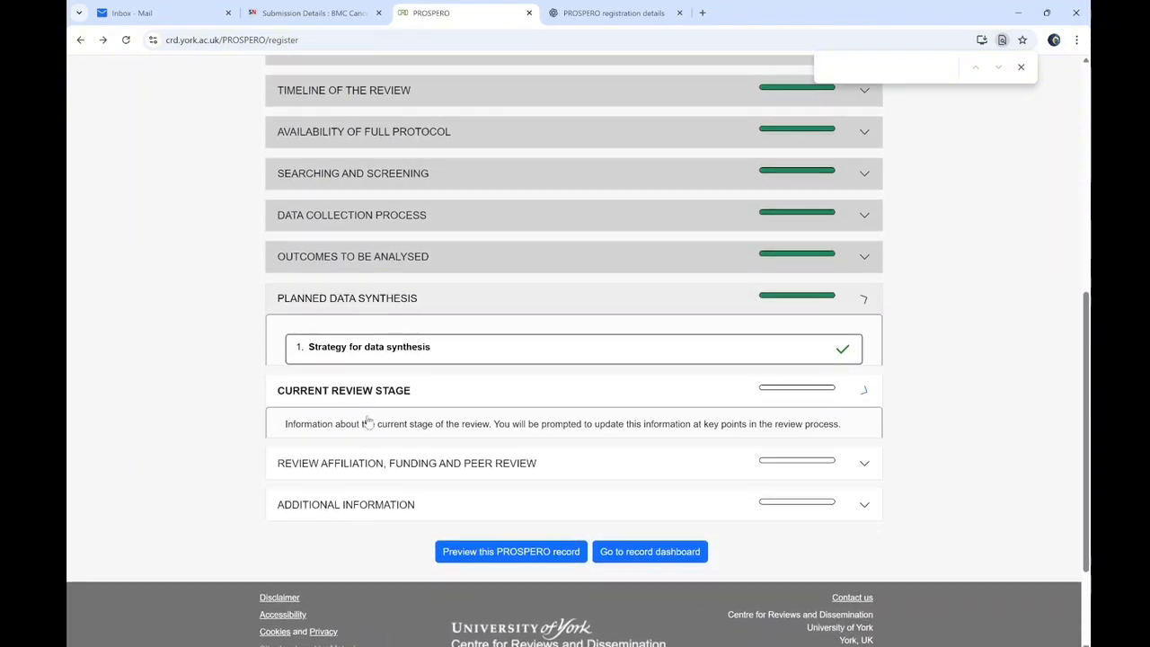
pyautogui.click(476, 405)
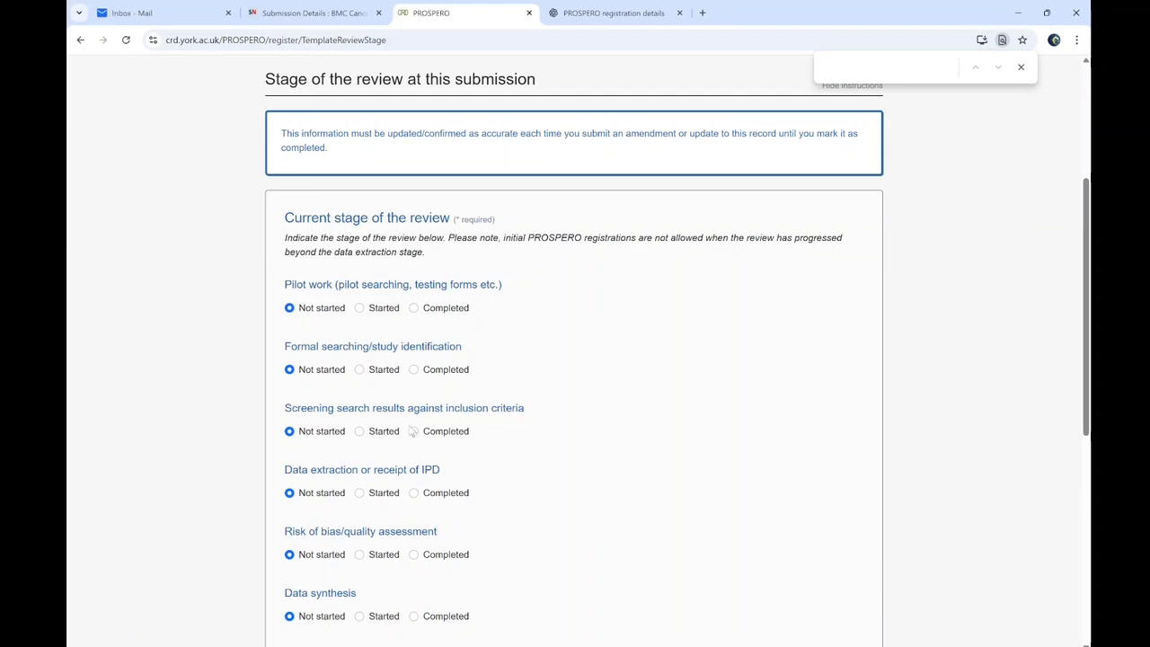
pyautogui.click(361, 309)
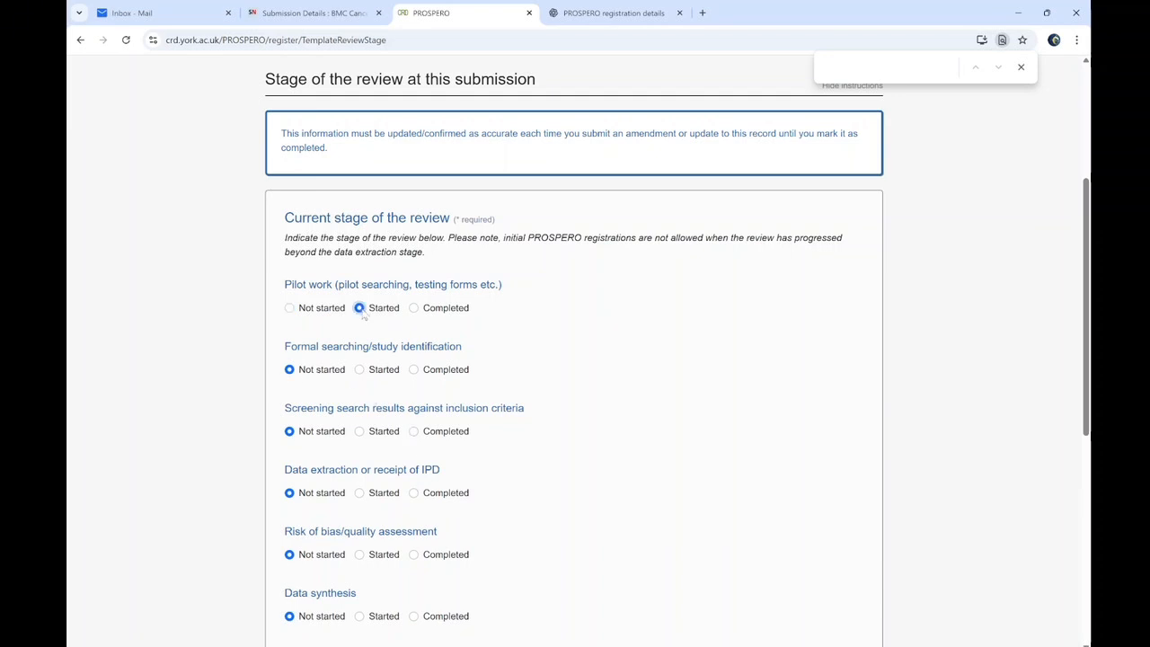
pyautogui.click(363, 371)
pyautogui.click(359, 437)
pyautogui.scroll(-3, 1086, 393)
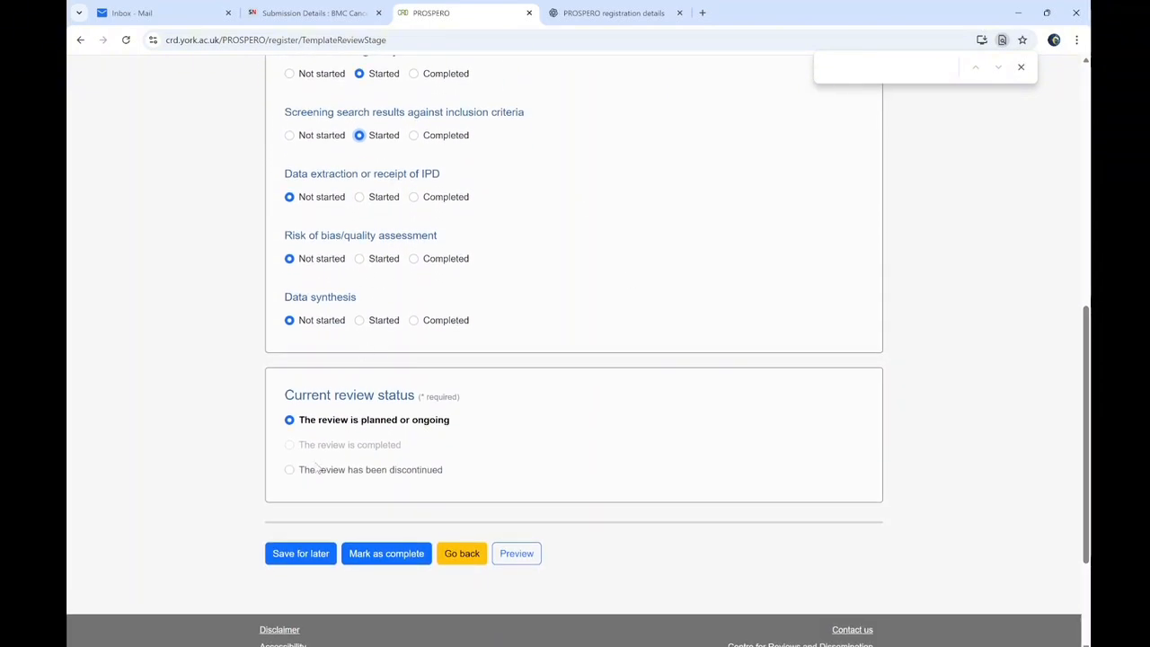
pyautogui.click(380, 554)
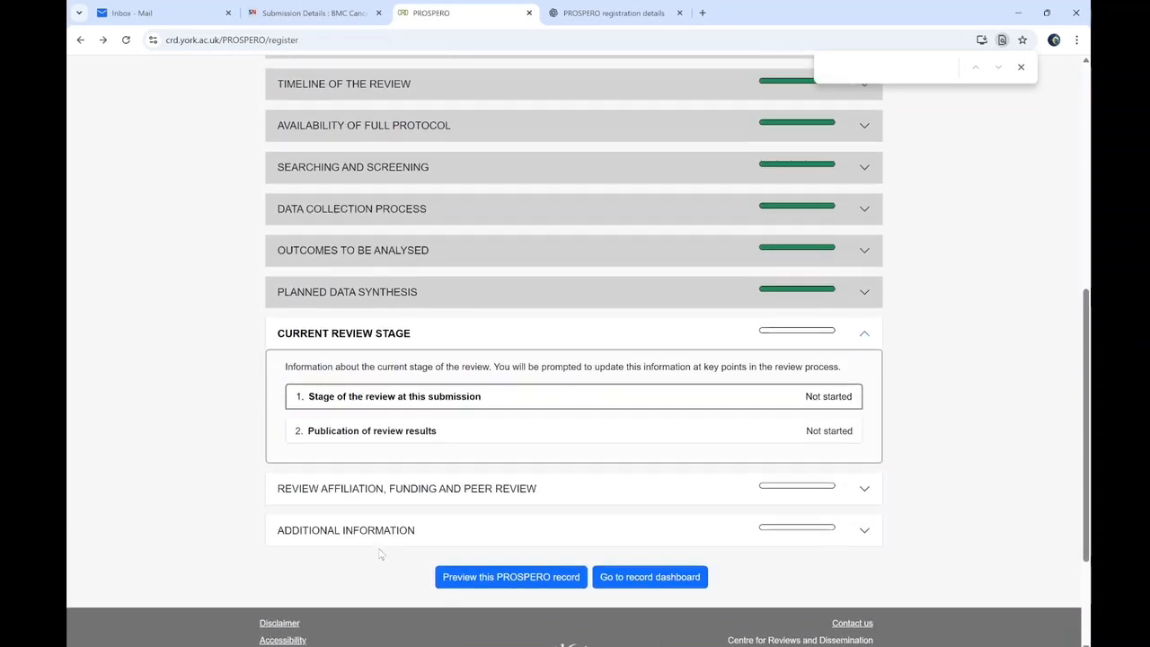
# Record that review results will be published, then open the Review team members page
pyautogui.click(403, 456)
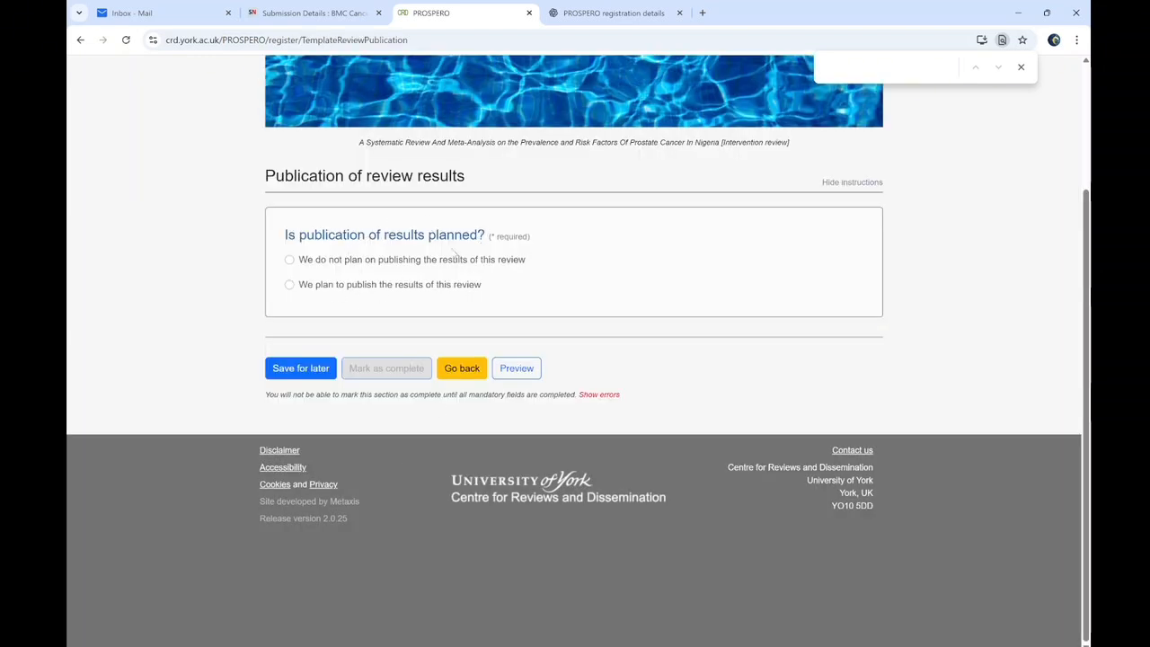
pyautogui.click(289, 284)
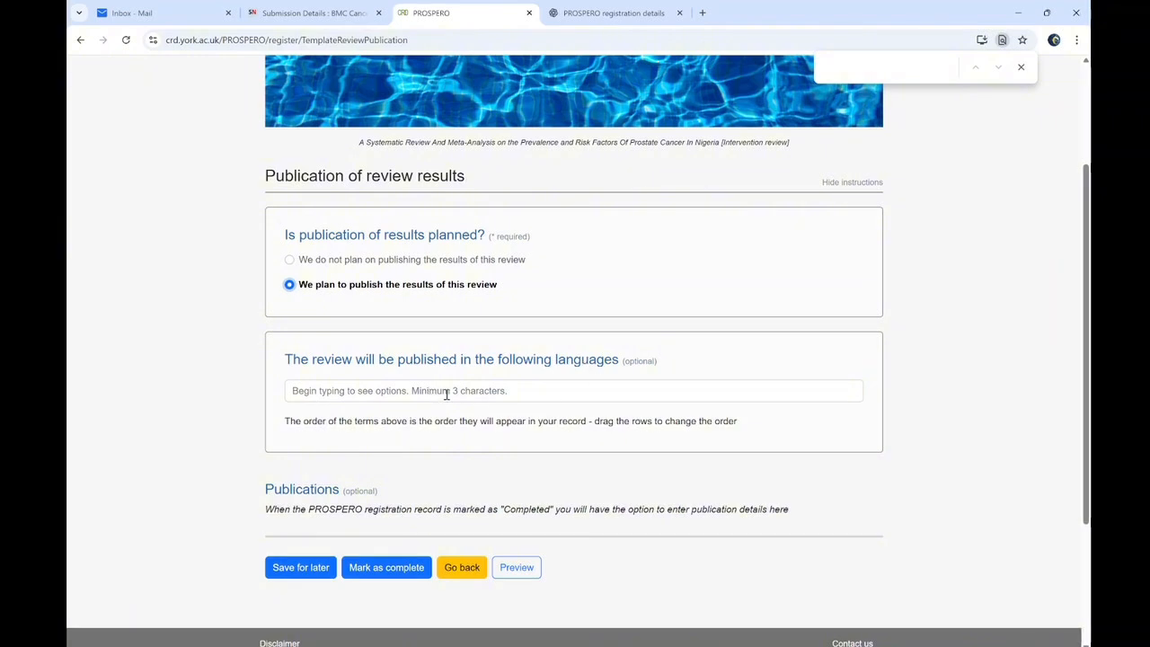
pyautogui.click(378, 571)
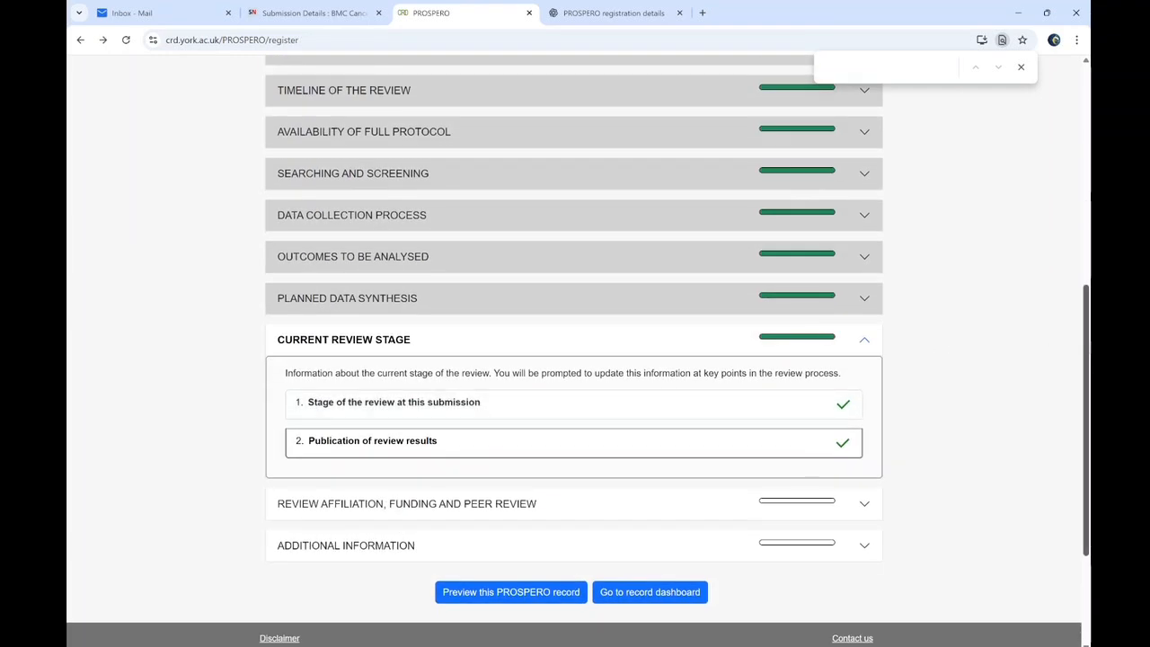
pyautogui.moveTo(1088, 346); pyautogui.dragTo(1088, 385)
pyautogui.click(621, 260)
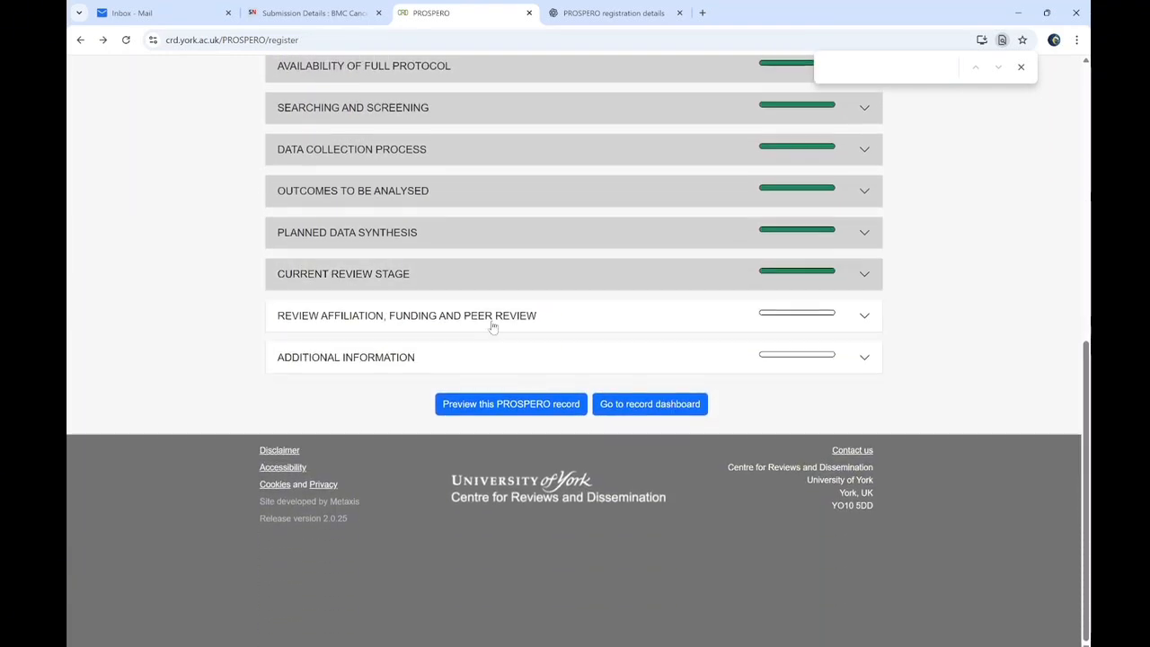
pyautogui.click(493, 319)
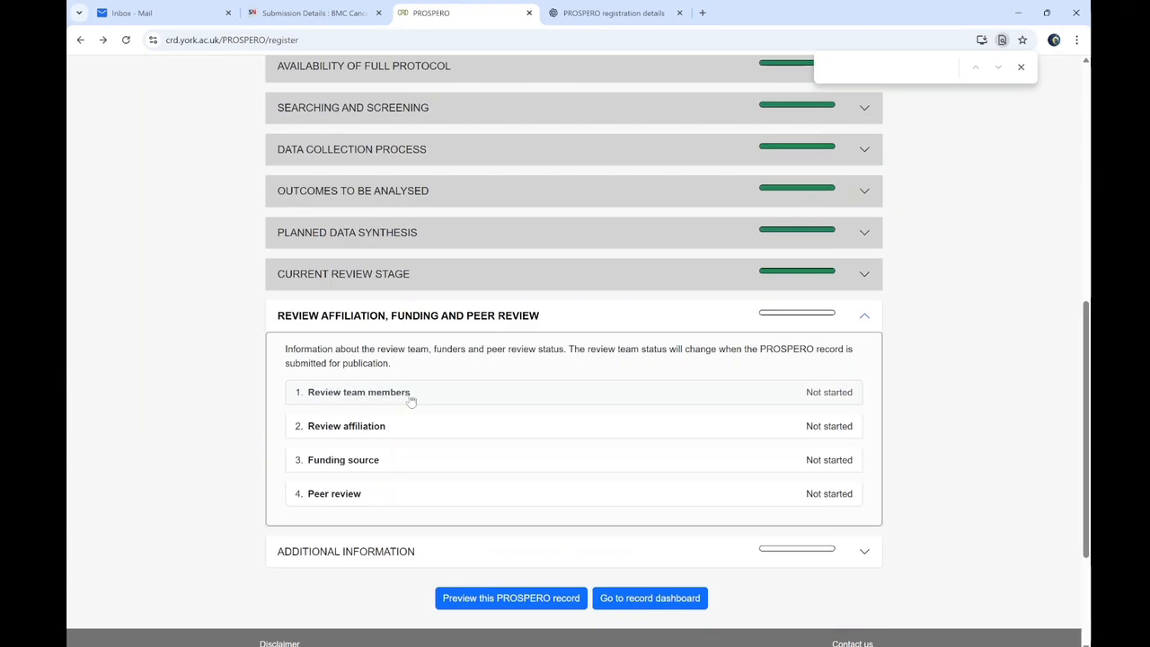
pyautogui.click(430, 398)
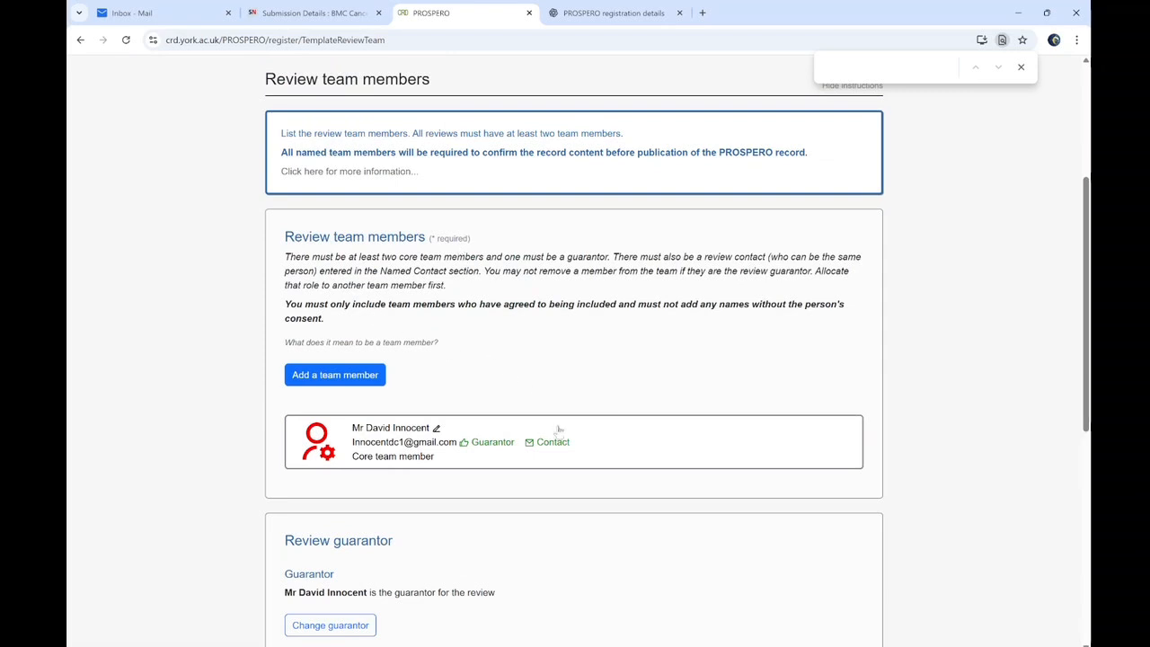
# Add a new team member entry and set the member's title to Mr
pyautogui.scroll(-3, 447, 404)
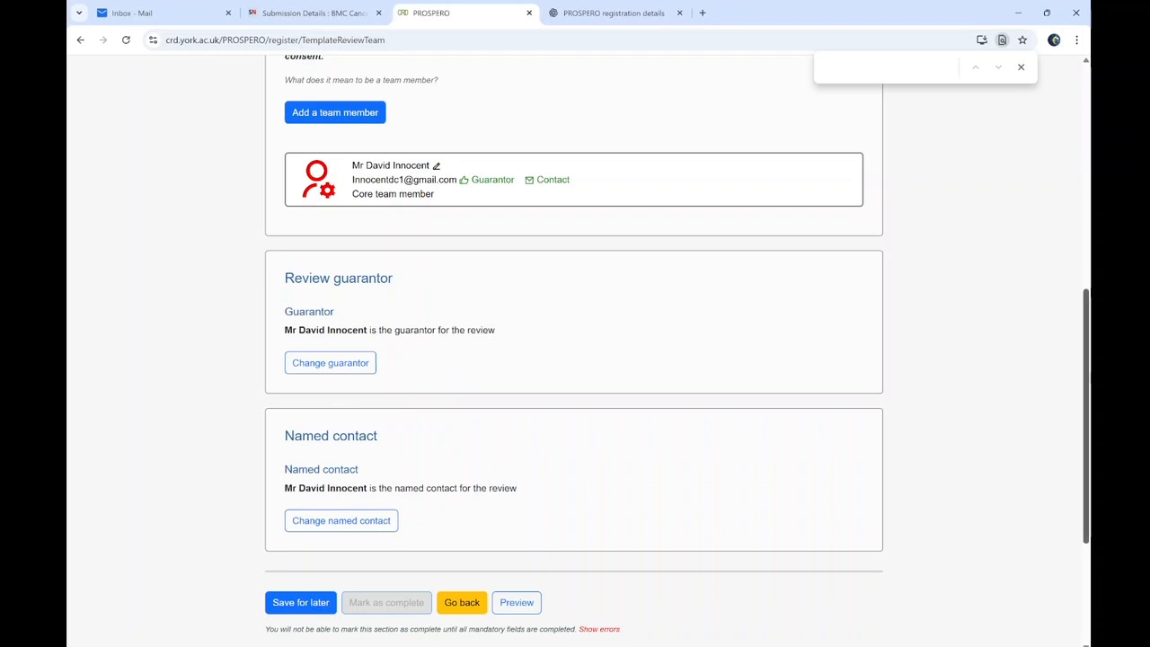
pyautogui.scroll(-3, 1060, 298)
pyautogui.scroll(2, 1060, 298)
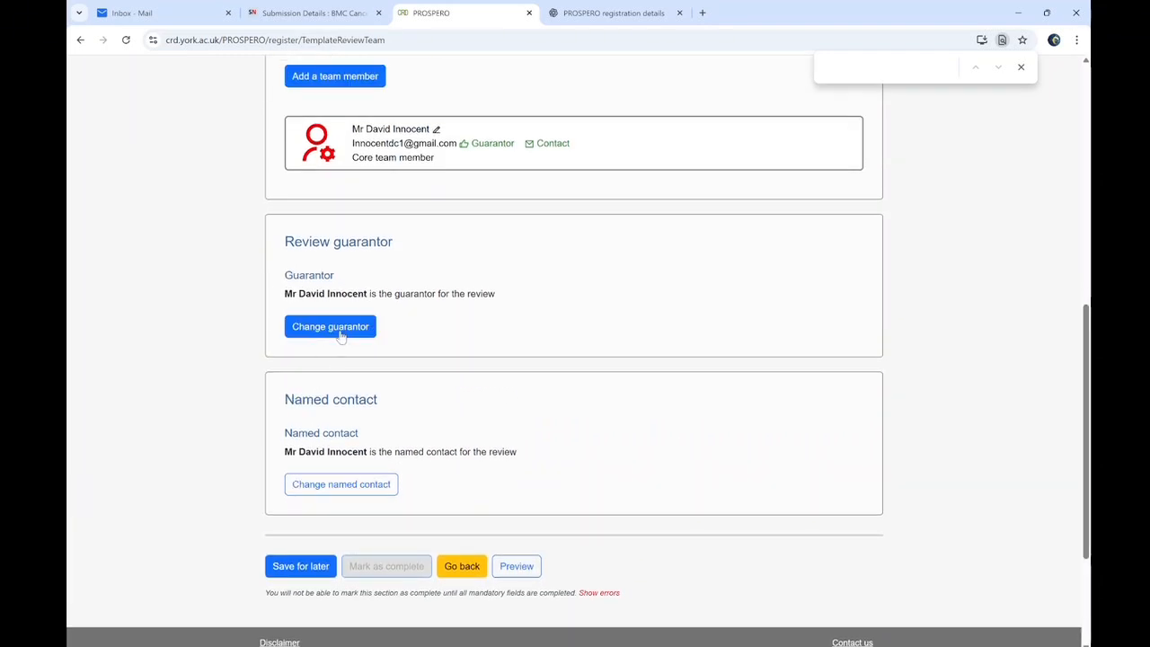
pyautogui.click(357, 91)
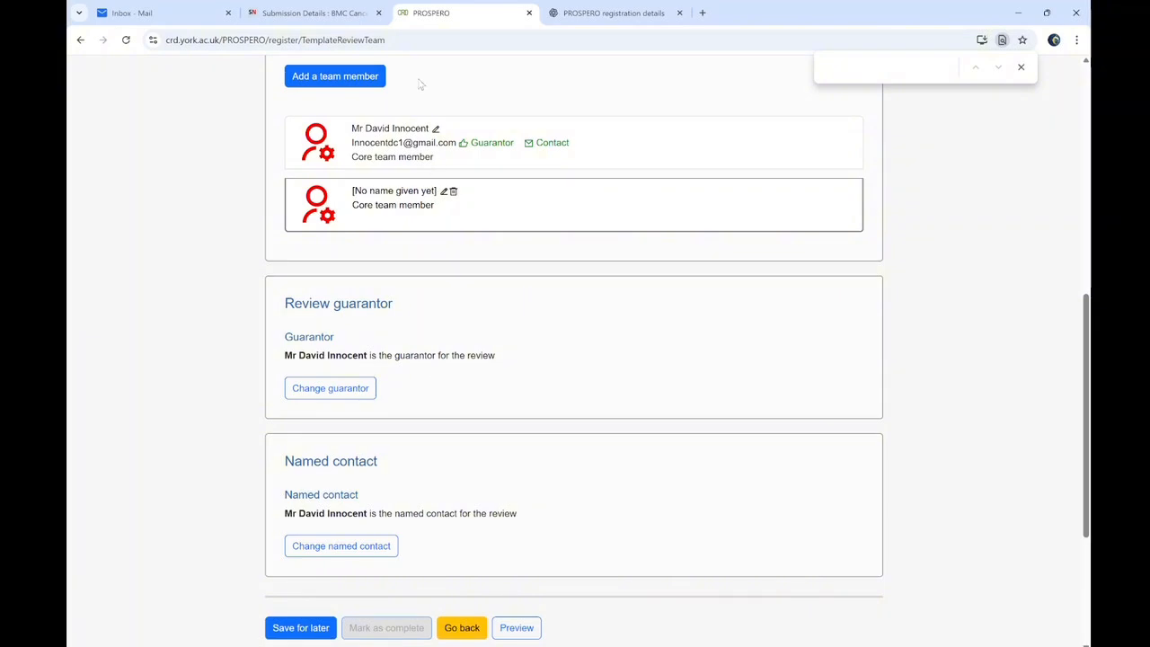
pyautogui.click(444, 193)
pyautogui.scroll(5, 510, 193)
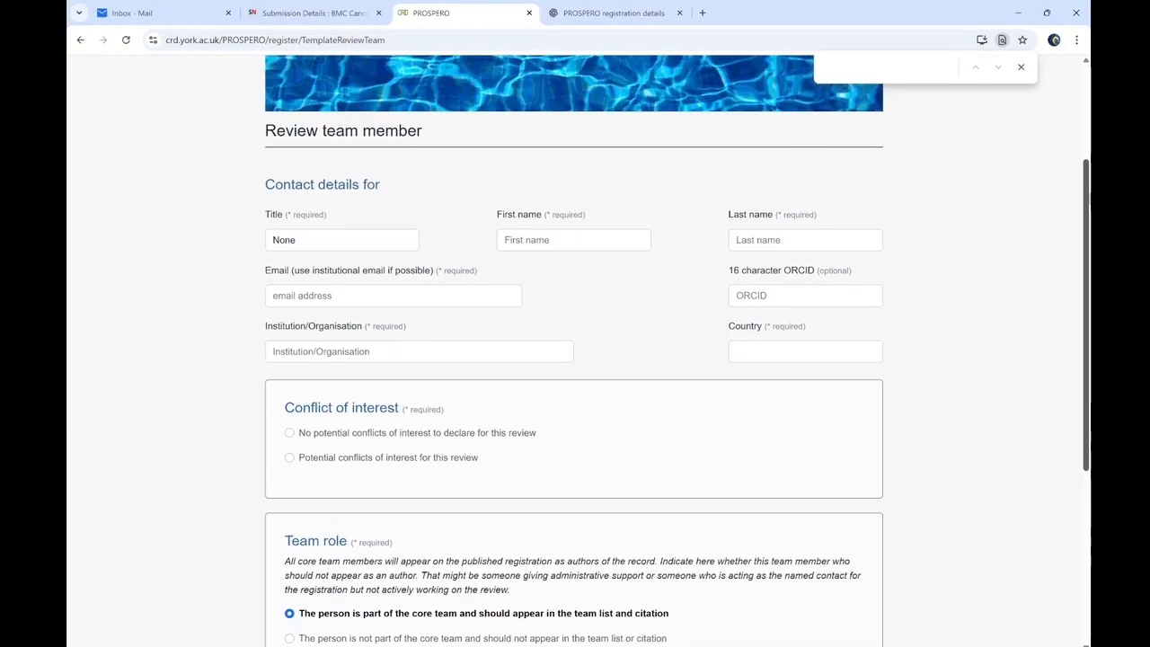
pyautogui.click(324, 369)
pyautogui.click(302, 371)
pyautogui.click(303, 371)
pyautogui.click(298, 404)
# Fill in the member's first name, last name and e-mail address
pyautogui.click(555, 365)
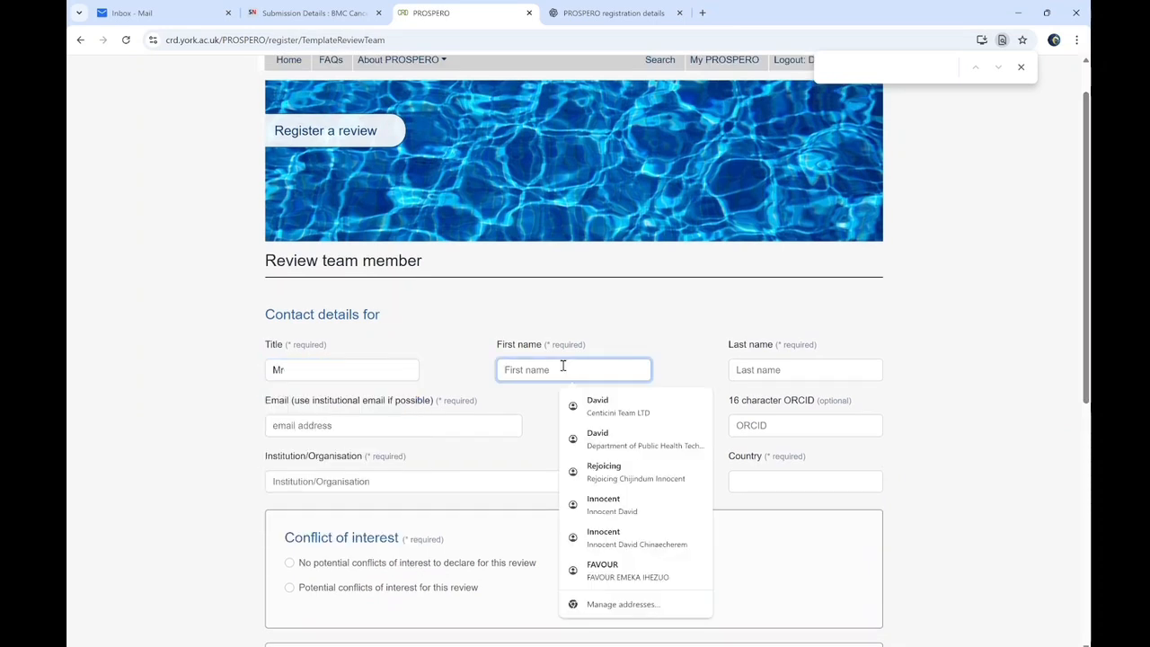
pyautogui.write('prom')
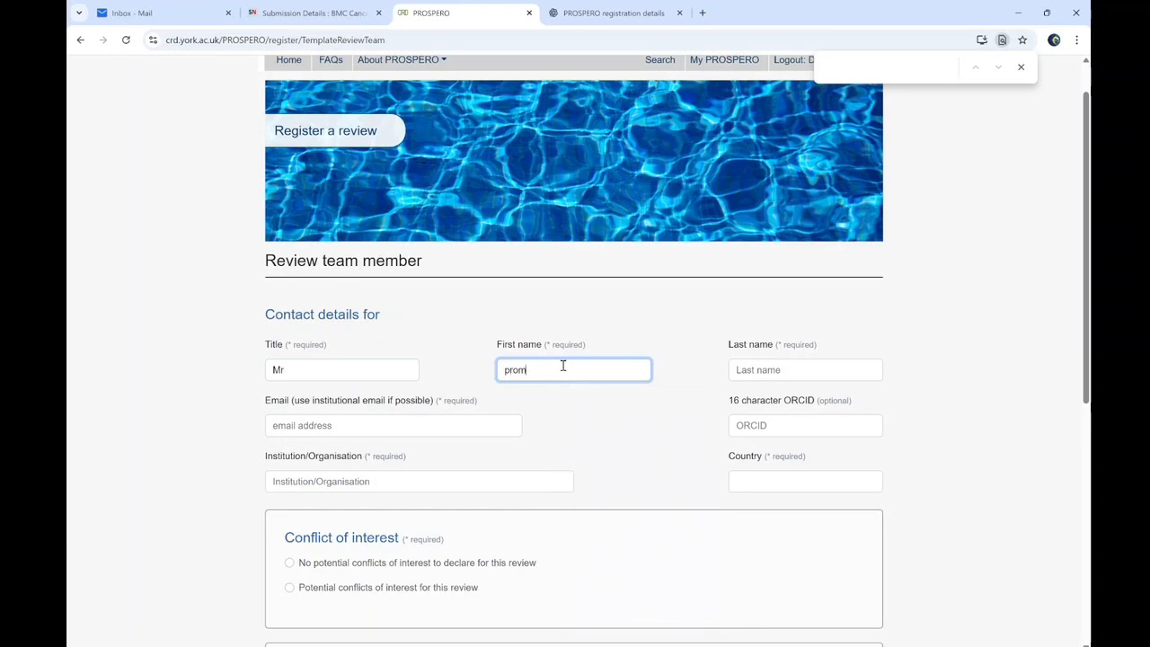
pyautogui.press('BackSpace')
pyautogui.write('Pr')
pyautogui.click(745, 371)
pyautogui.press('BackSpace')
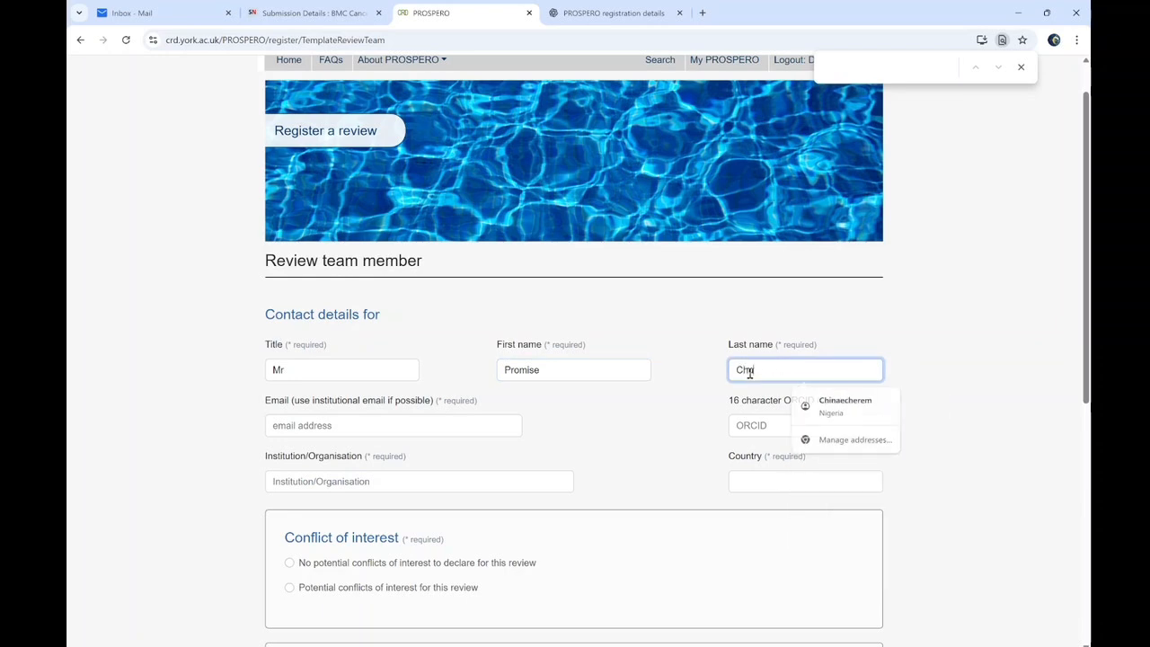
pyautogui.click(434, 422)
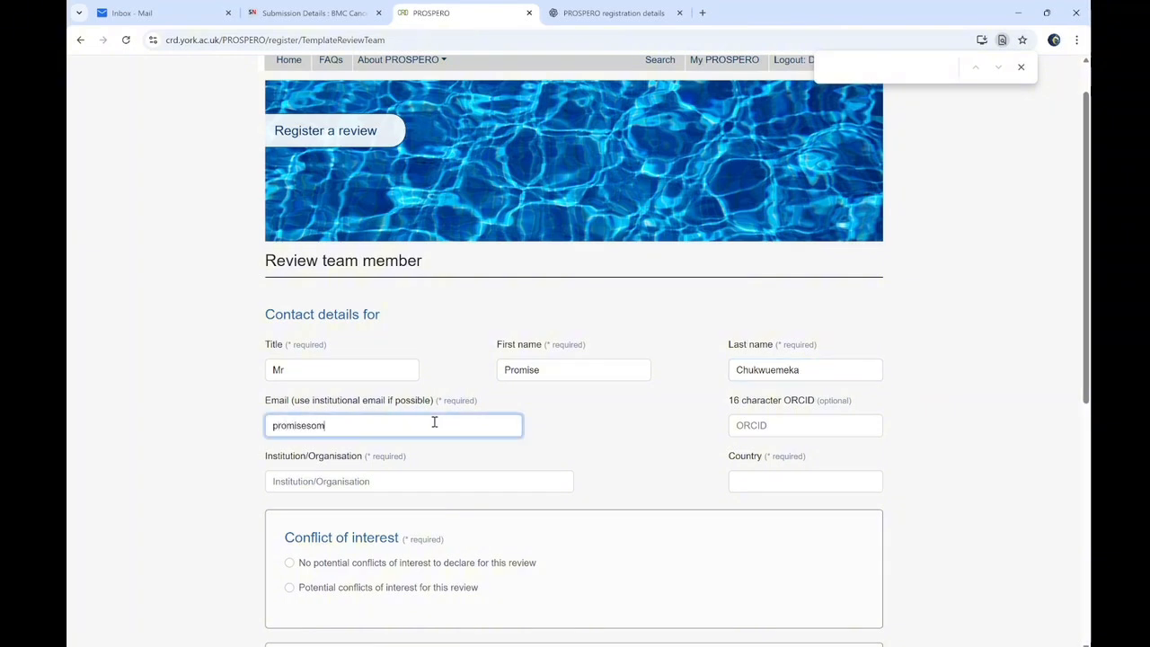
# Set the institution to Centicini Team LTD, declare no conflicts of interest, and save the member
pyautogui.click(363, 485)
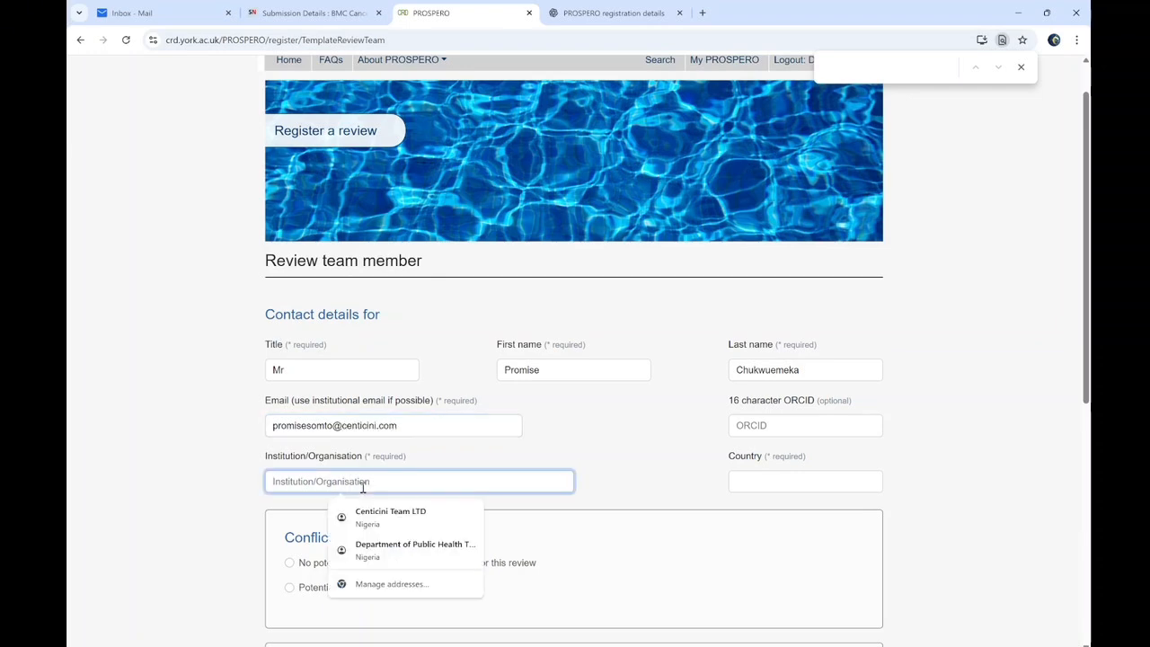
pyautogui.click(390, 516)
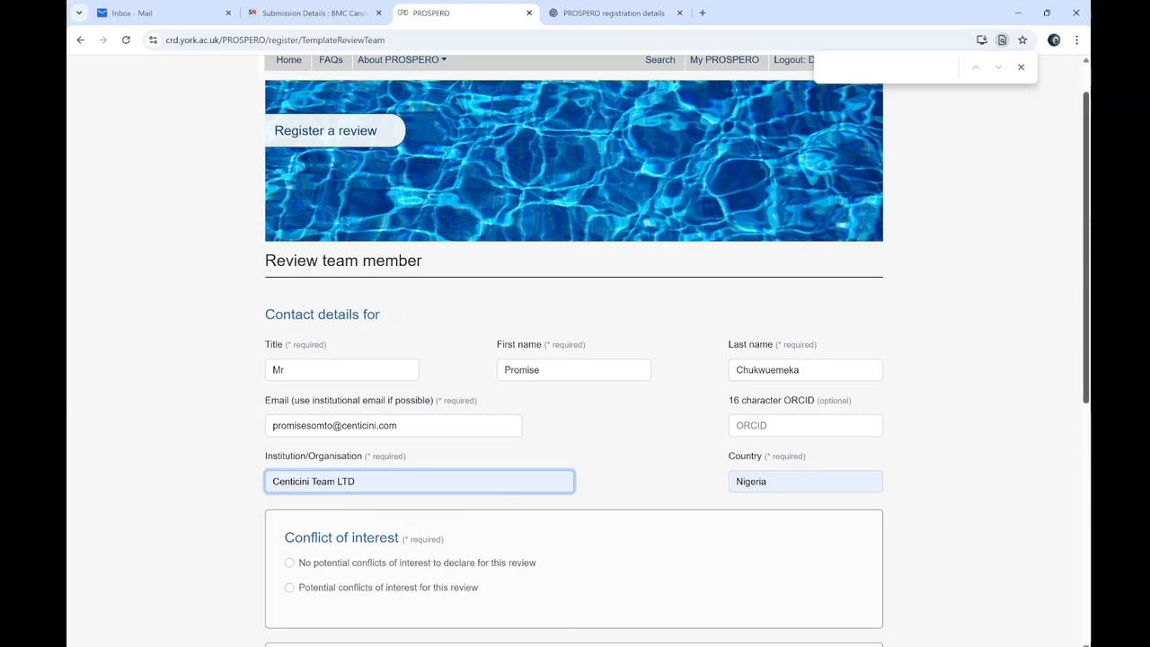
pyautogui.scroll(-1, 378, 521)
pyautogui.scroll(-3, 377, 512)
pyautogui.click(288, 336)
pyautogui.click(289, 332)
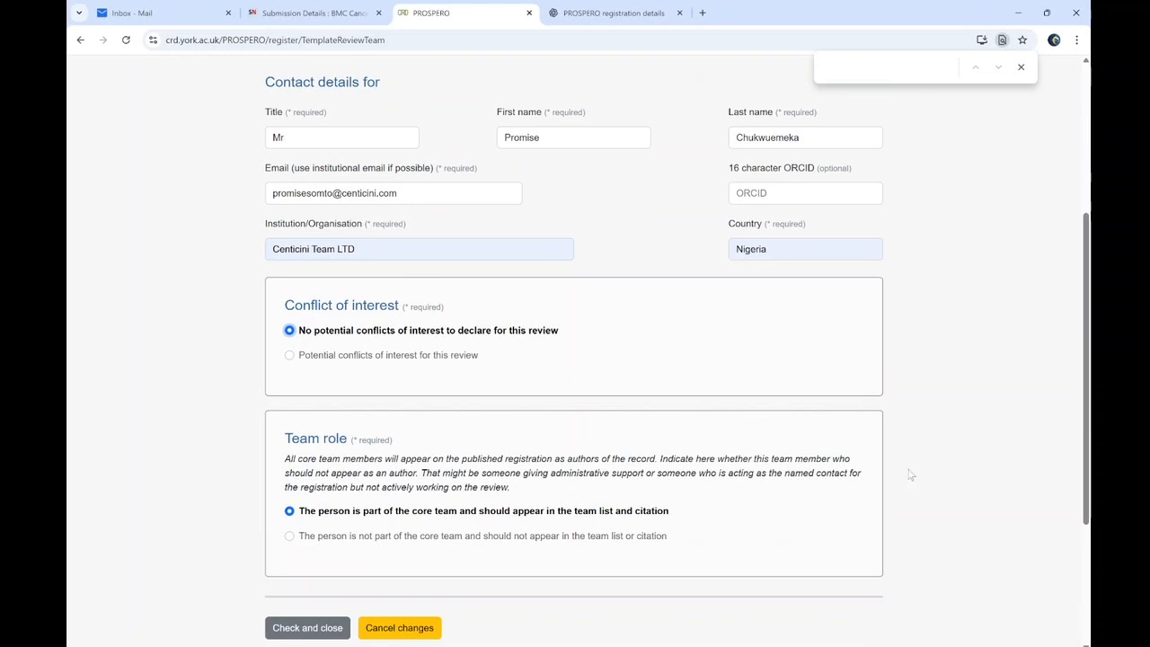
pyautogui.scroll(-2, 598, 509)
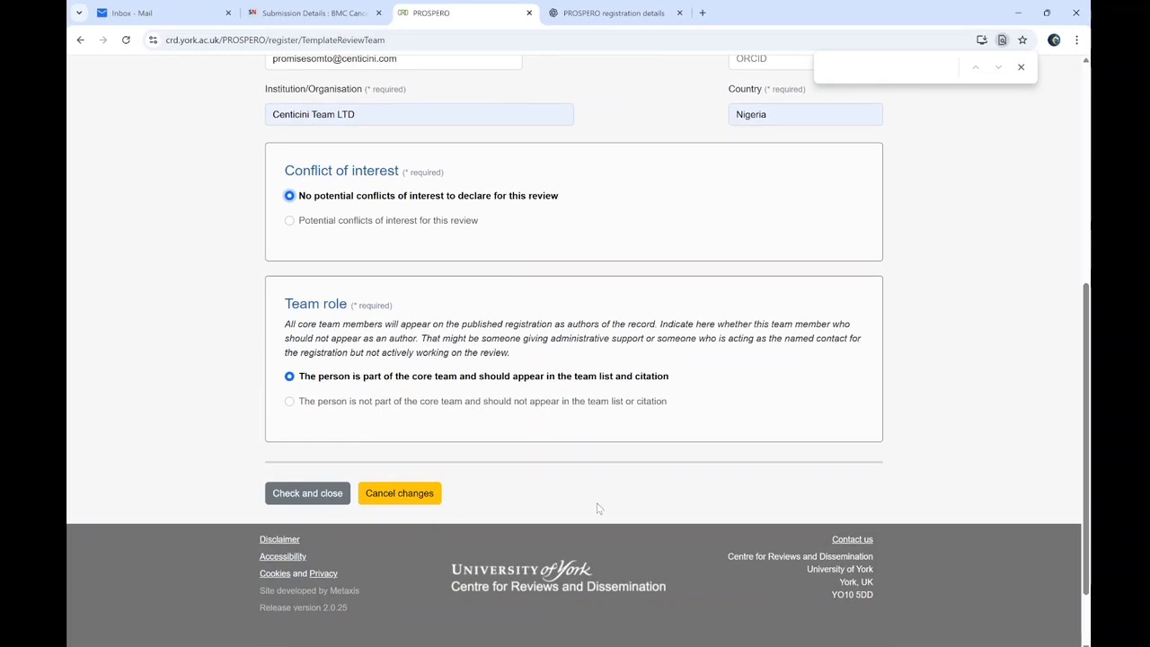
pyautogui.click(308, 493)
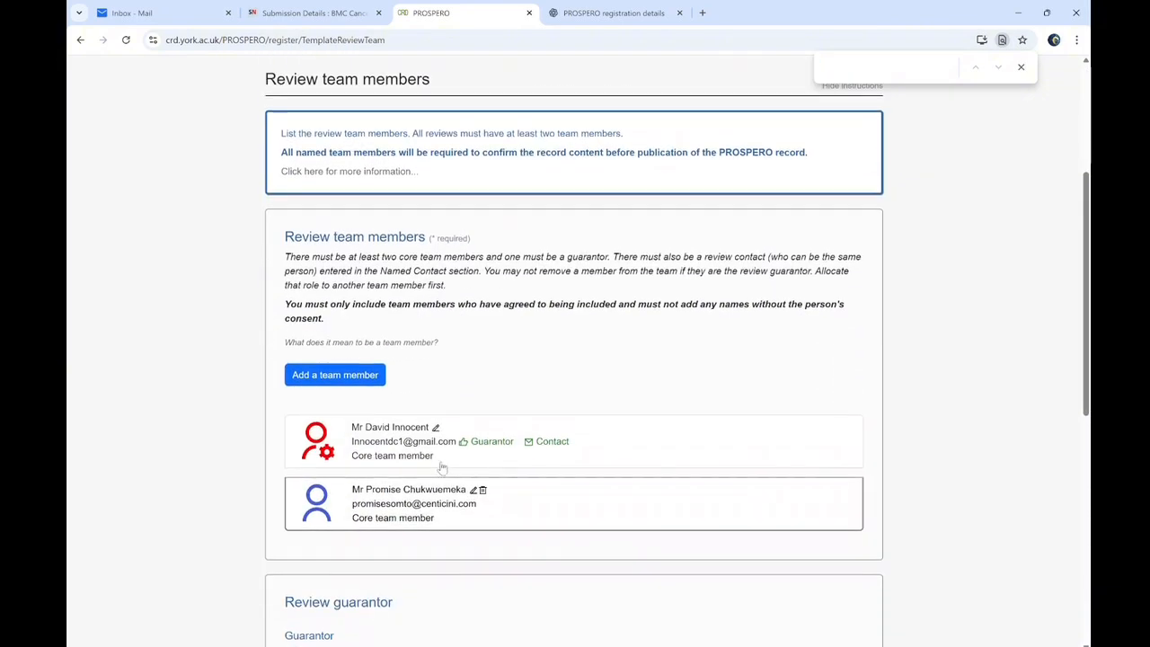
# Make the second team member the review's named contact
pyautogui.scroll(-4, 898, 460)
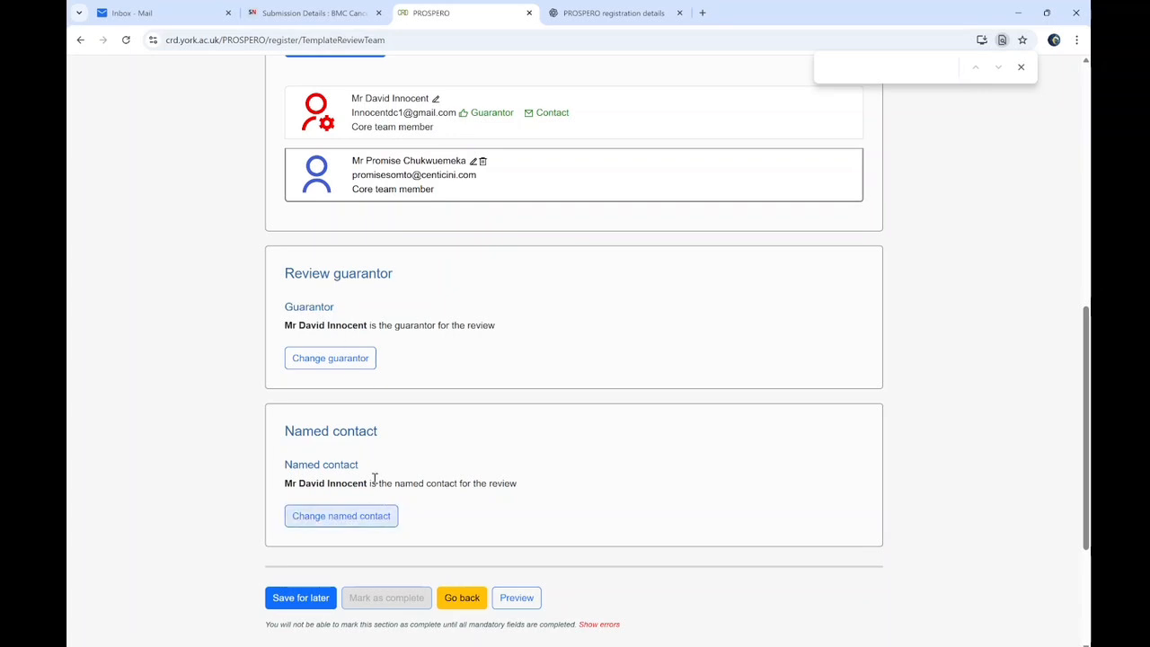
pyautogui.click(355, 518)
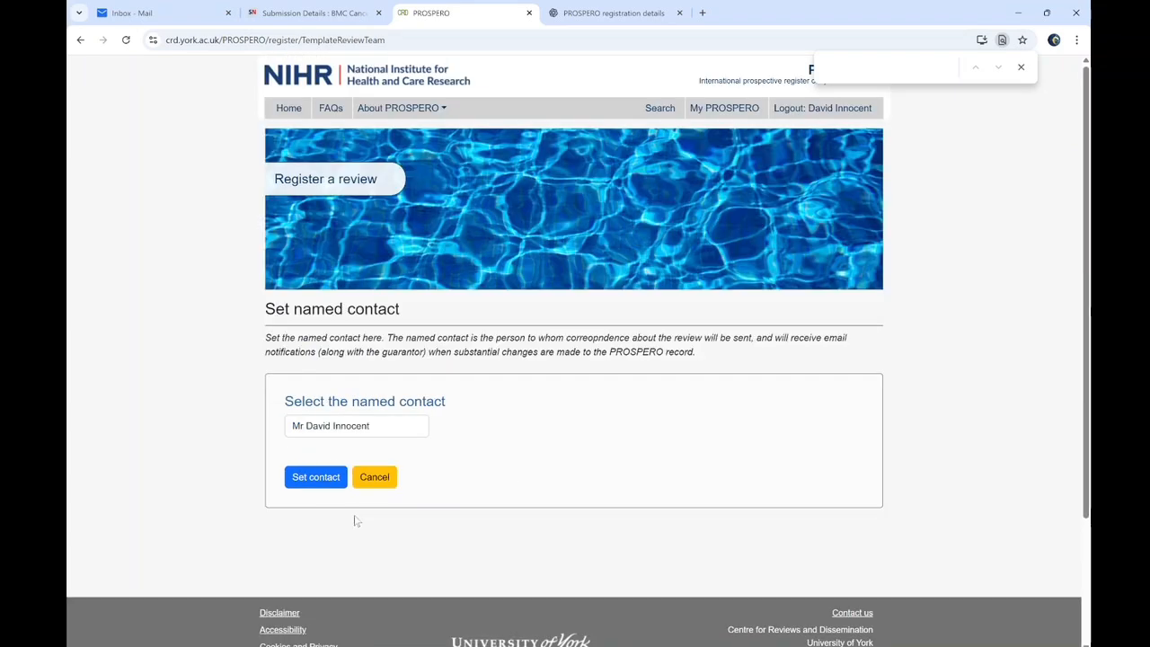
pyautogui.click(332, 432)
pyautogui.click(327, 478)
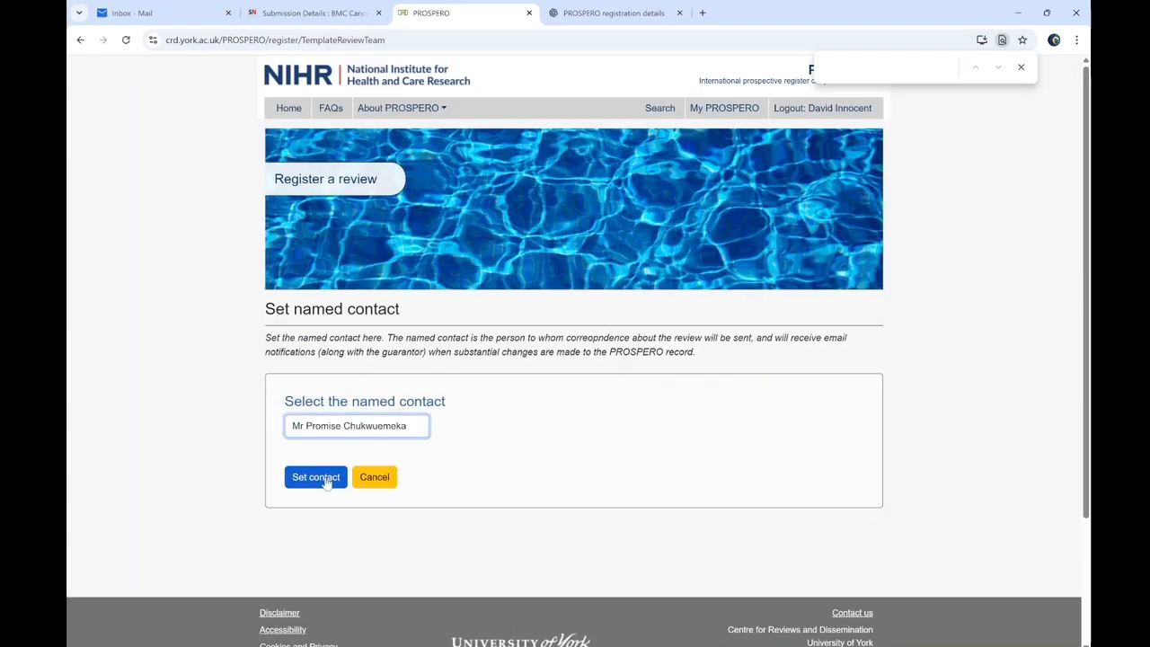
pyautogui.click(315, 477)
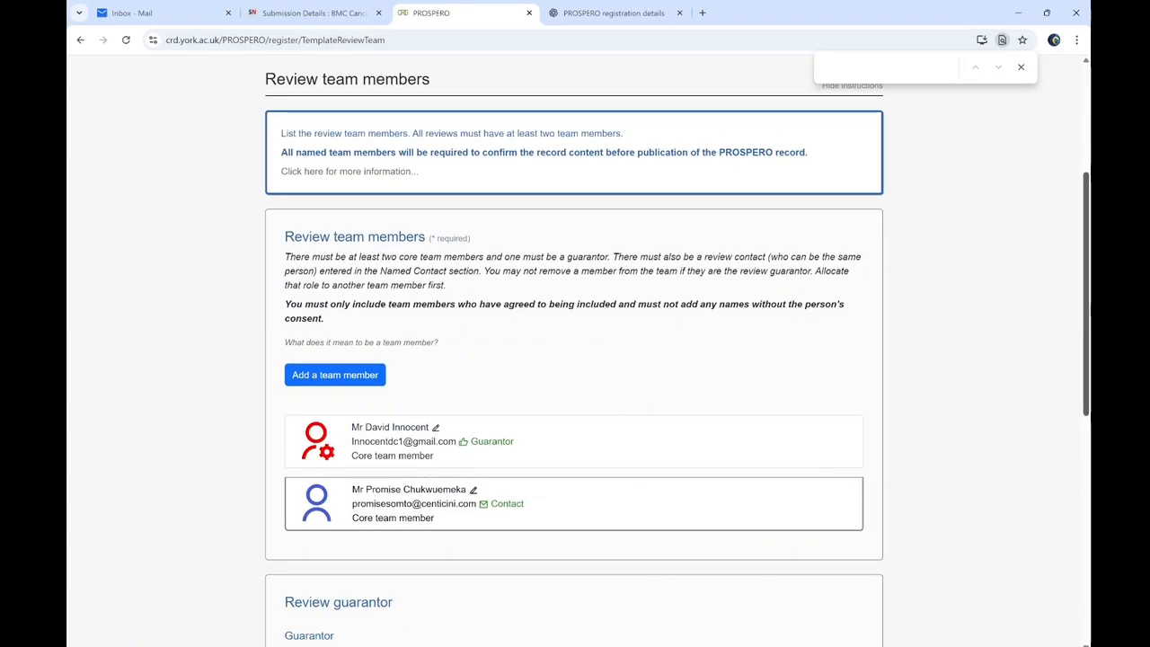
# Check what blocks completion, then set the guarantor's conflicts of interest to none and save
pyautogui.scroll(-4, 1051, 382)
pyautogui.moveTo(1088, 449)
pyautogui.mouseDown()
pyautogui.moveTo(1086, 376)
pyautogui.moveTo(1086, 450)
pyautogui.mouseUp()
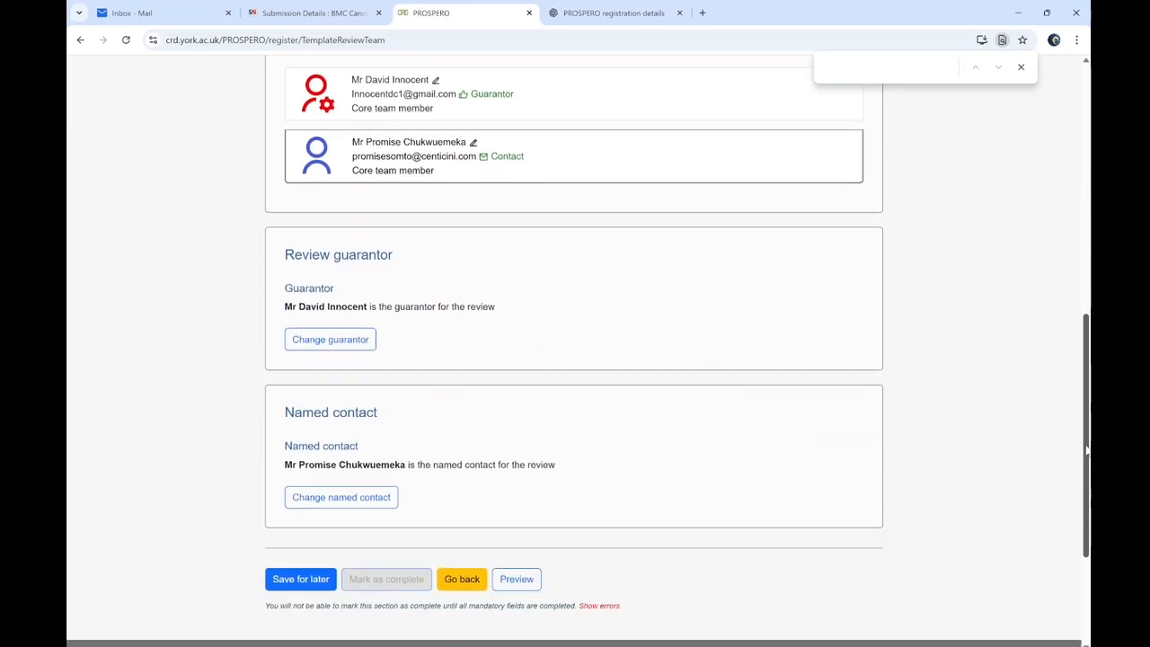
pyautogui.click(602, 607)
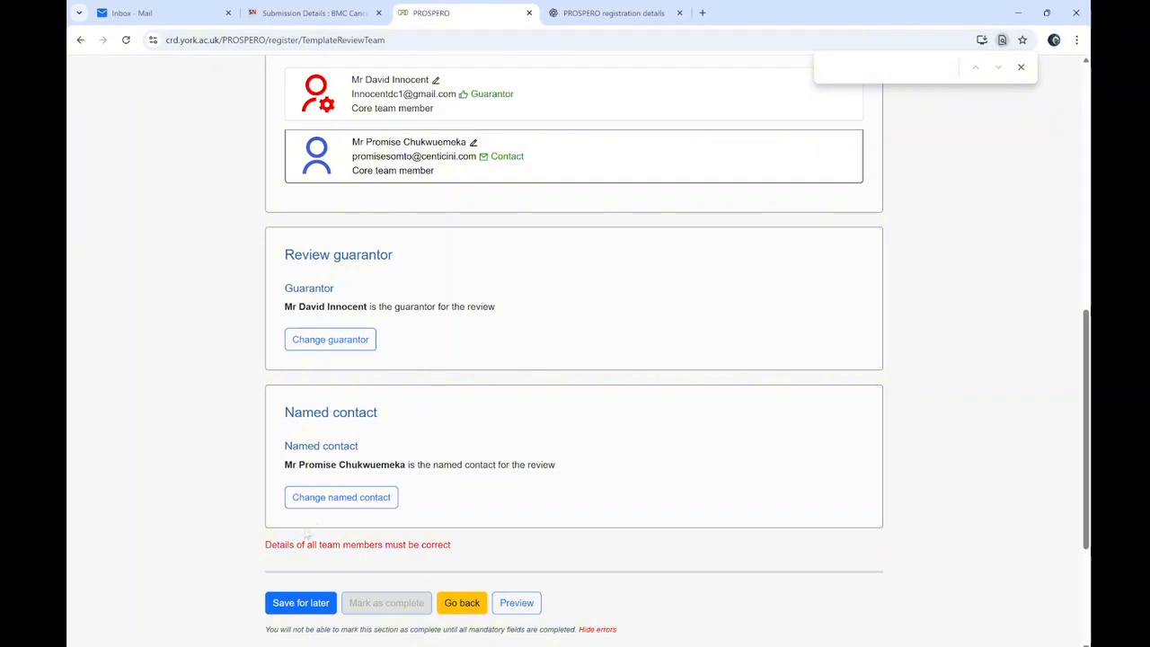
pyautogui.scroll(2, 449, 378)
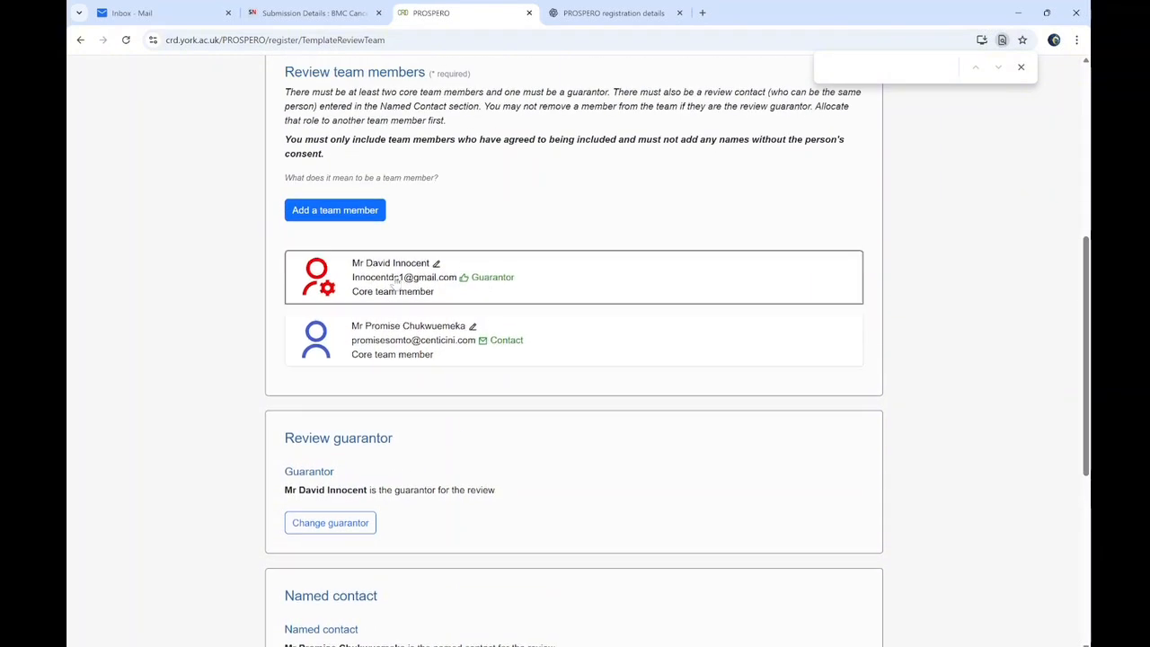
pyautogui.click(438, 265)
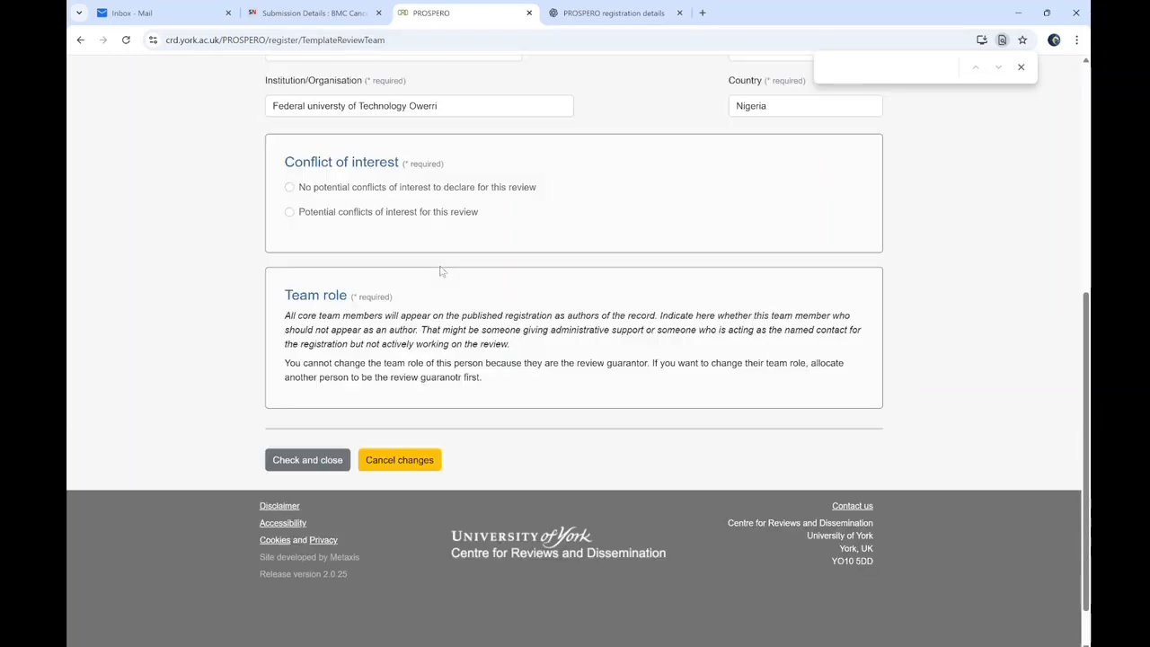
pyautogui.scroll(4, 939, 335)
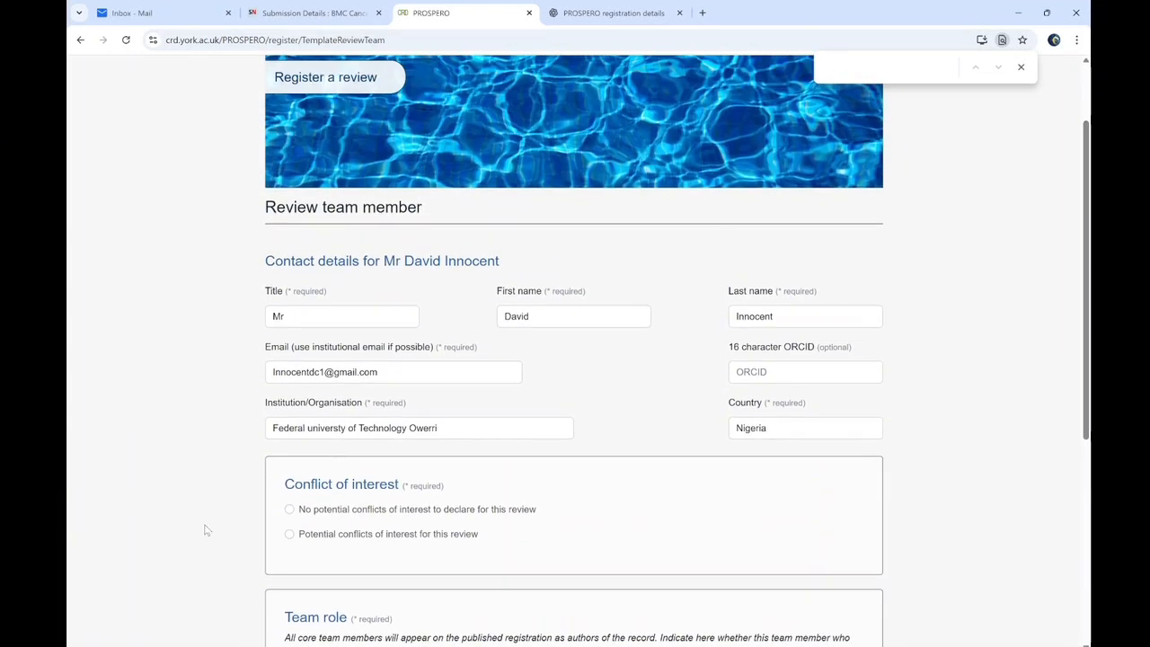
pyautogui.click(289, 510)
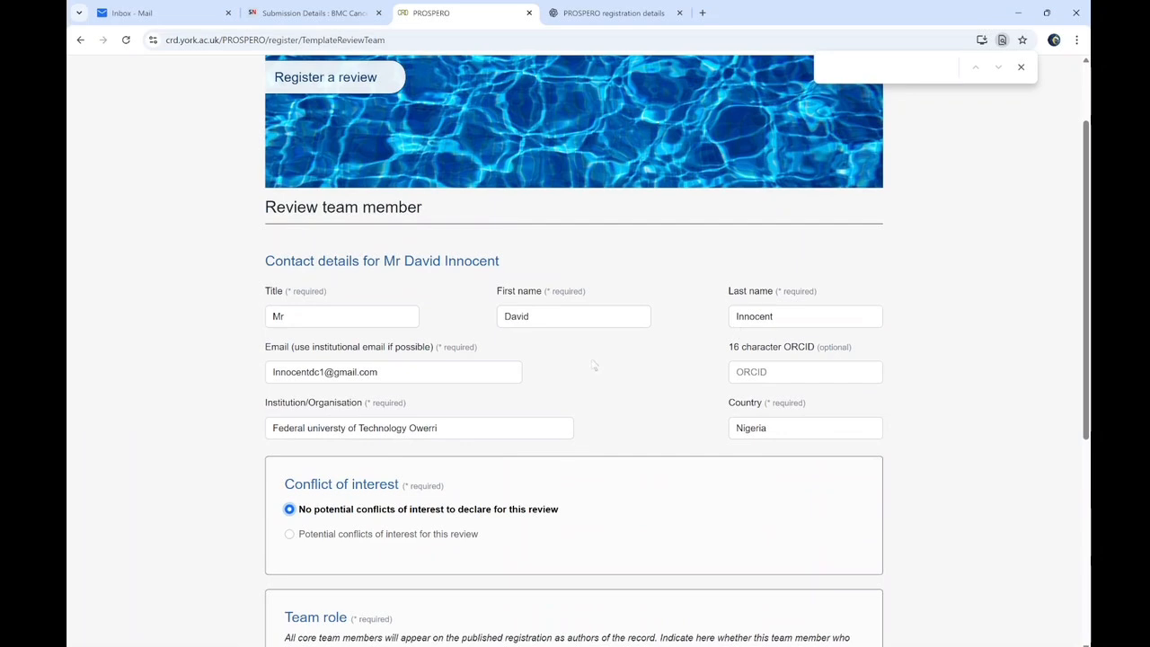
pyautogui.scroll(-1, 594, 365)
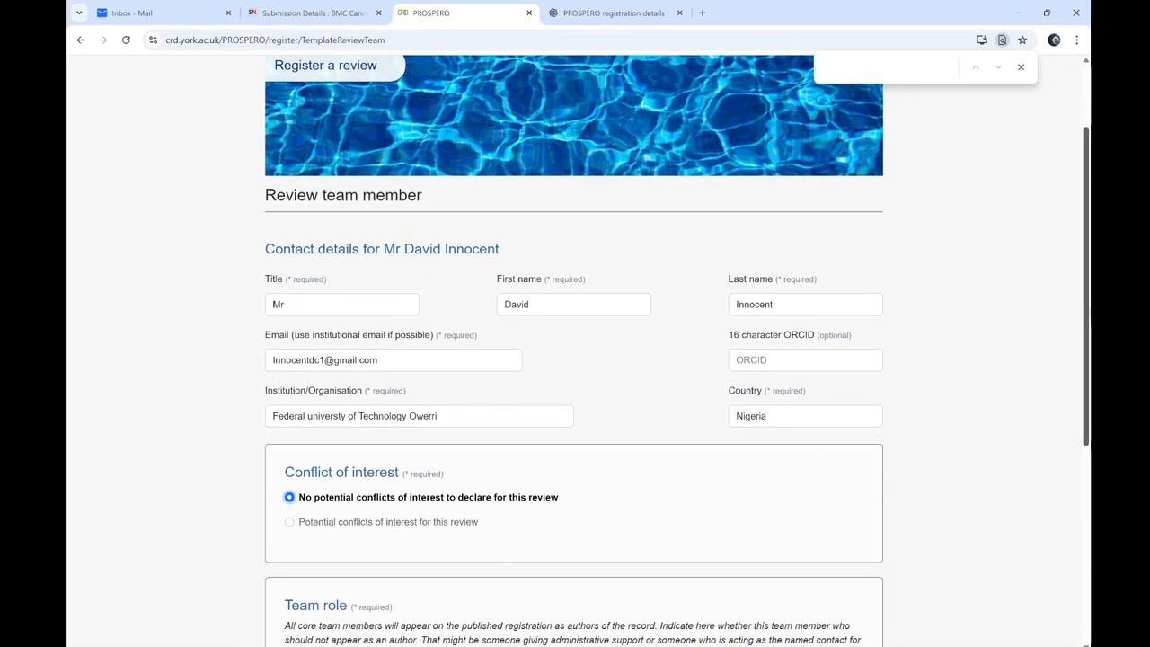
pyautogui.scroll(-4, 342, 485)
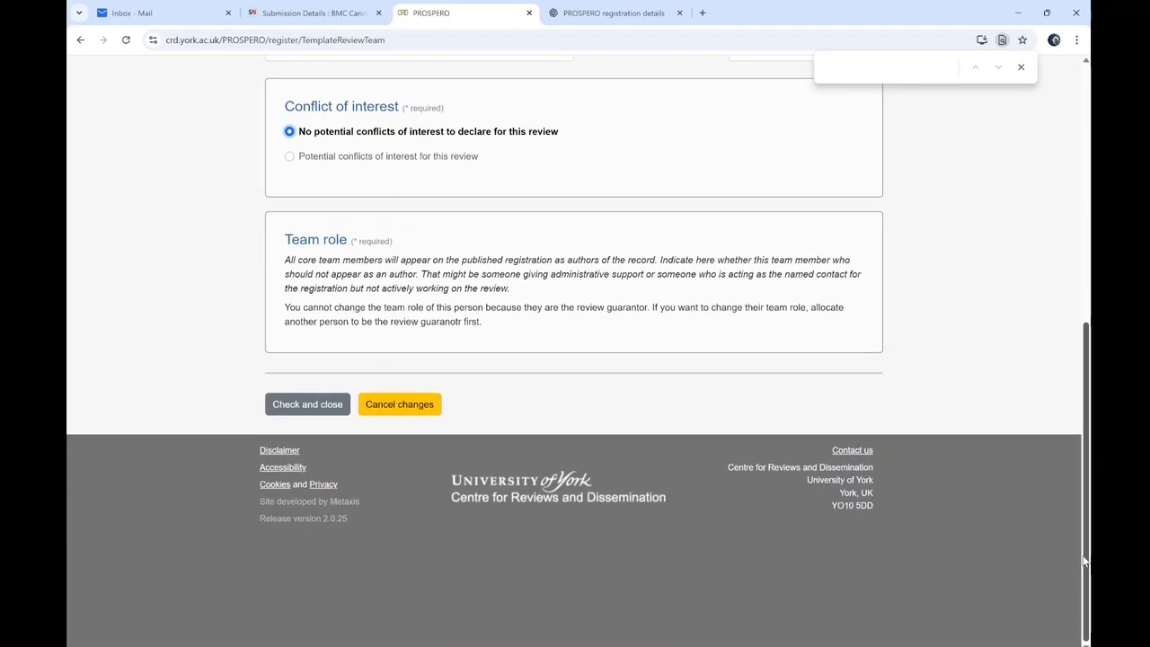
pyautogui.click(329, 404)
# Make the guarantor the named contact again
pyautogui.scroll(-4, 1086, 510)
pyautogui.moveTo(1085, 510)
pyautogui.mouseDown()
pyautogui.moveTo(1071, 595)
pyautogui.moveTo(1085, 533)
pyautogui.mouseUp()
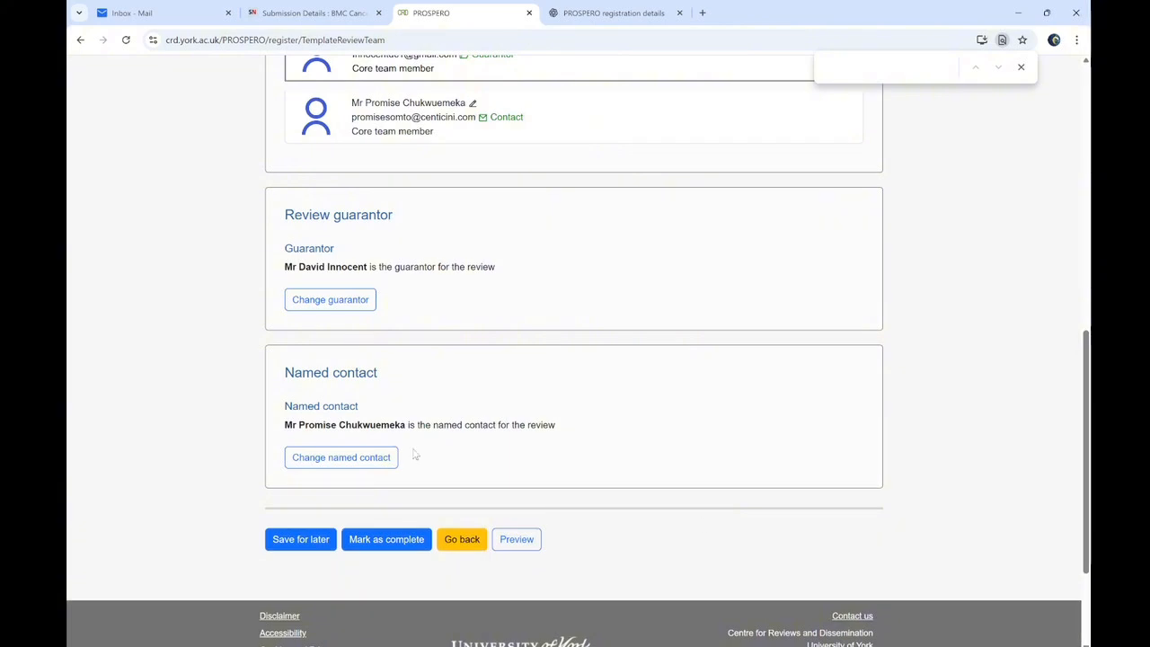
pyautogui.click(339, 458)
pyautogui.click(359, 397)
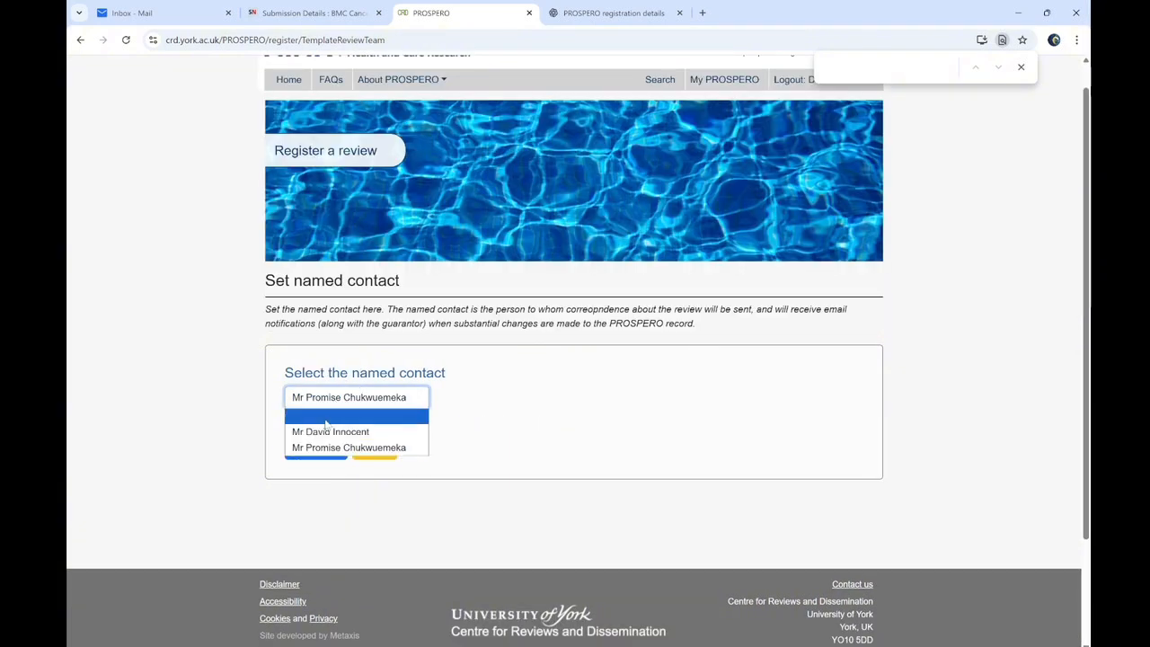
pyautogui.click(316, 431)
pyautogui.click(315, 448)
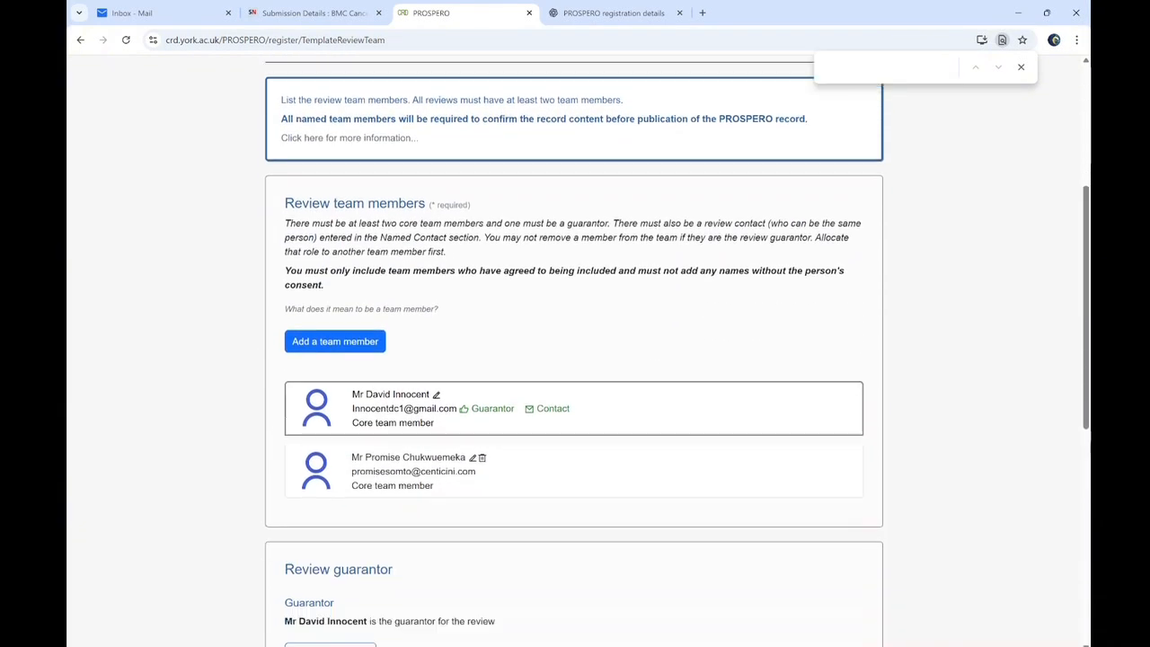
# Mark the review team section complete, open Review affiliation, and bring up the WPS manuscript
pyautogui.scroll(-6, 726, 475)
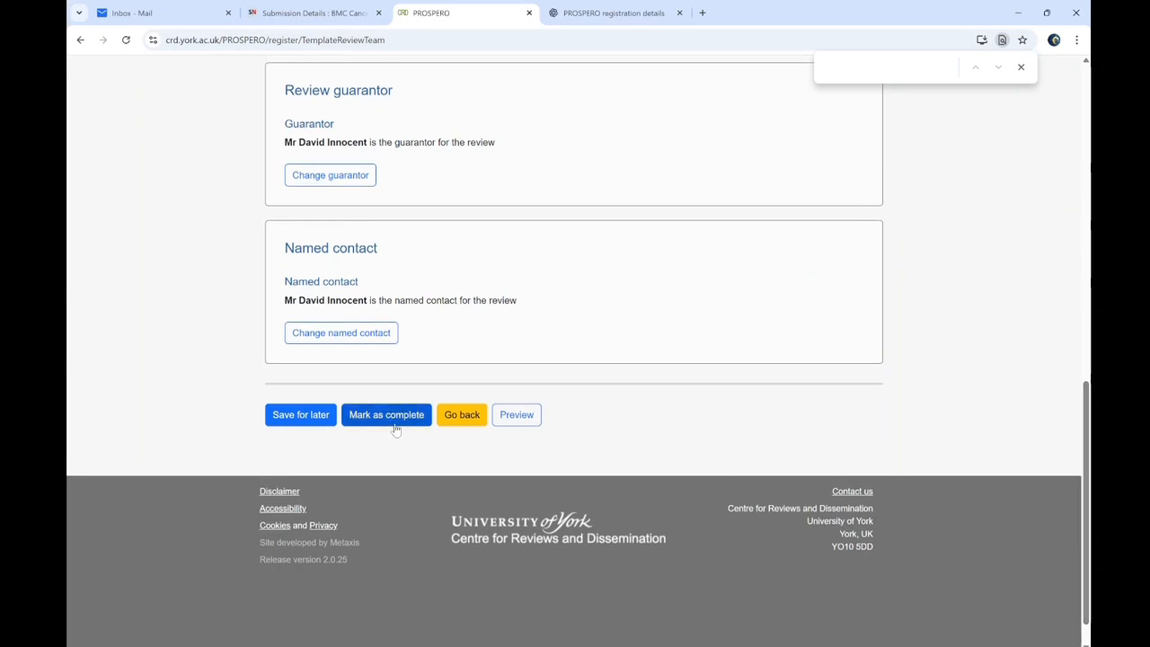
pyautogui.click(395, 429)
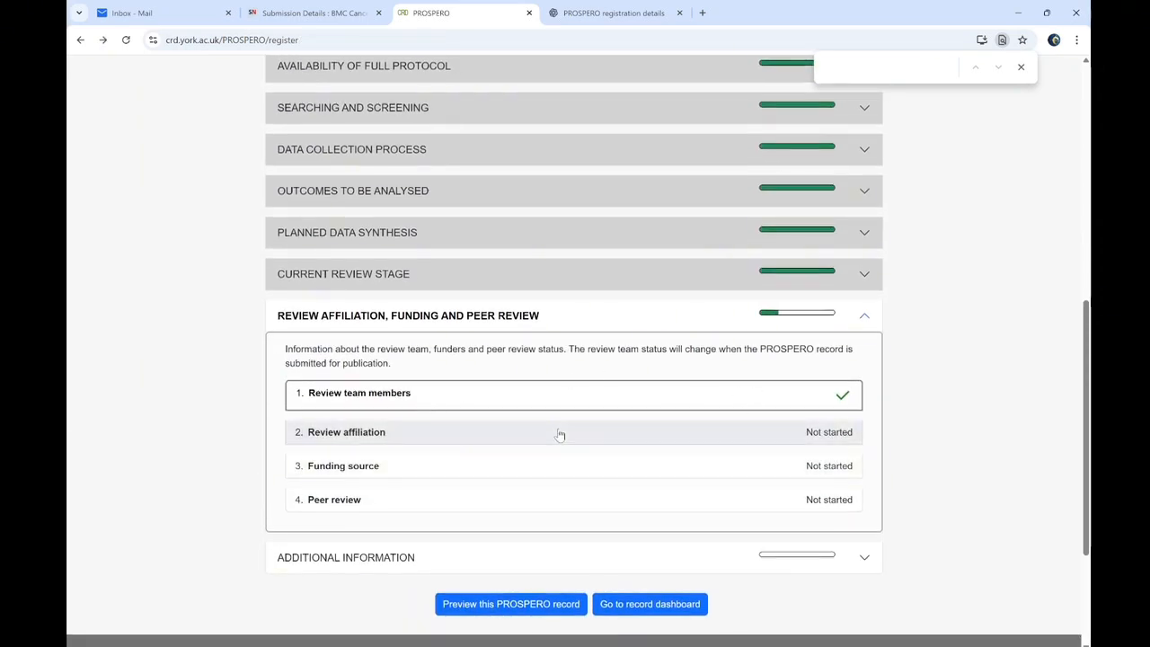
pyautogui.click(559, 435)
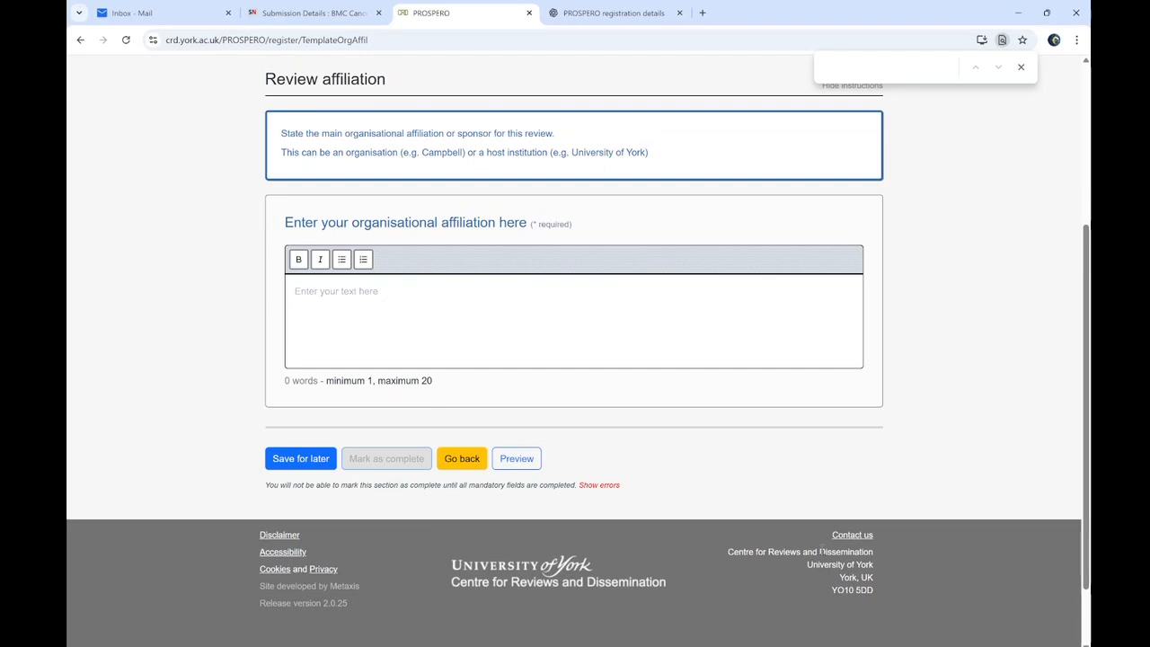
pyautogui.click(721, 645)
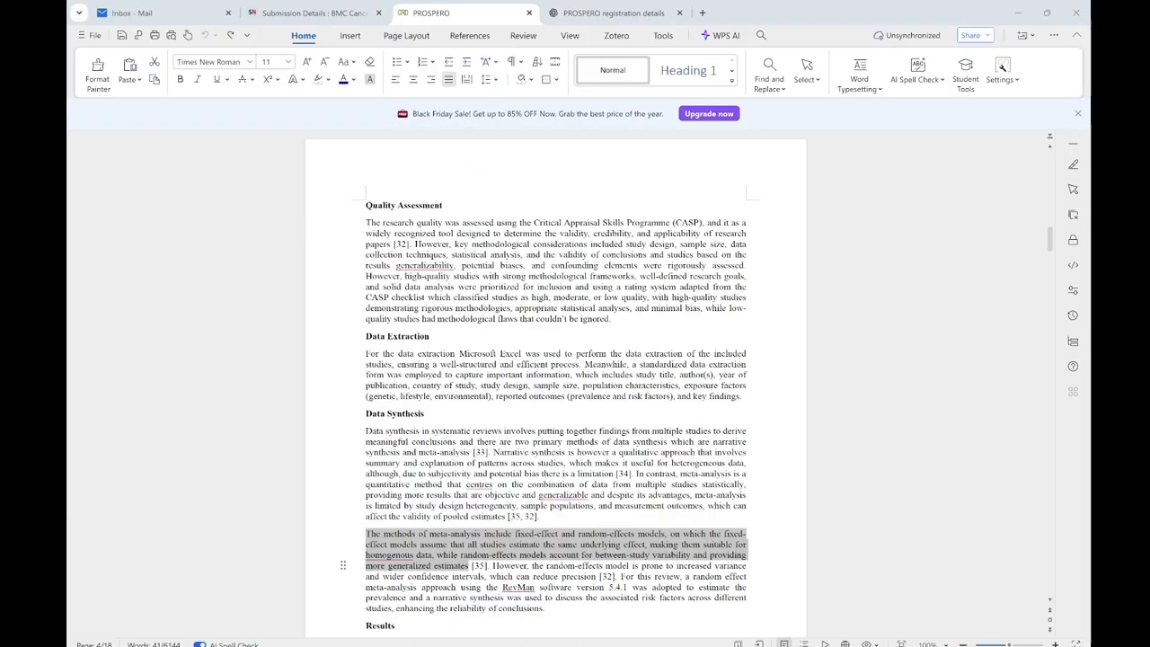
# Copy the two author affiliation lines from the manuscript's title page and minimise WPS Writer
pyautogui.moveTo(1045, 187); pyautogui.dragTo(1052, 133)
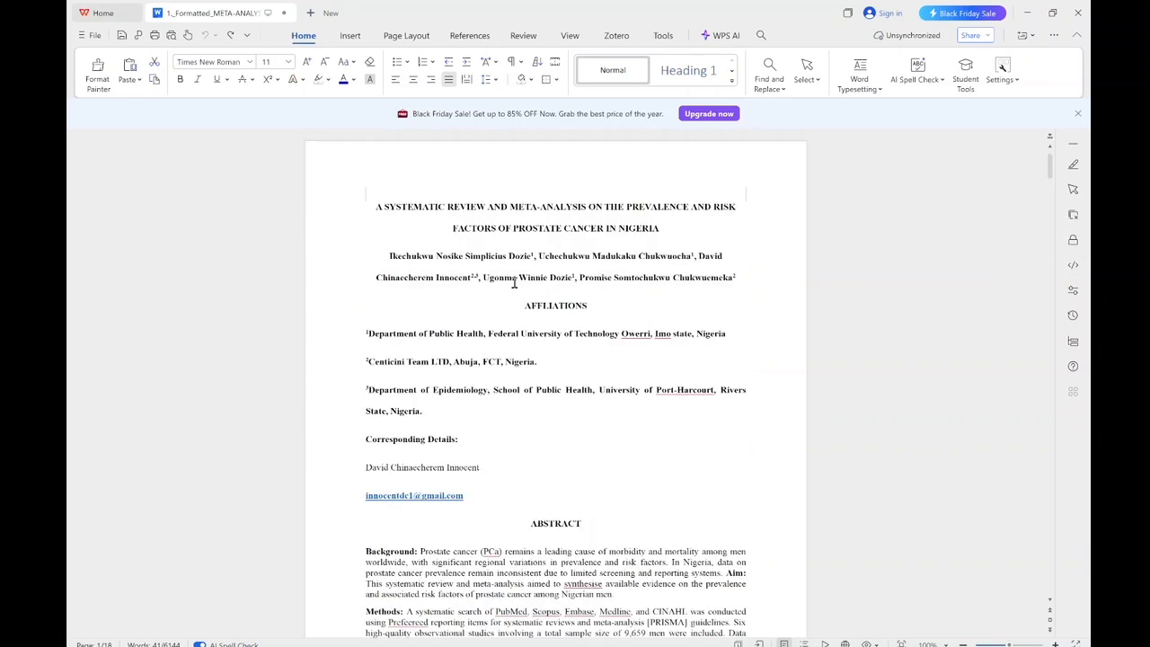
pyautogui.moveTo(367, 331); pyautogui.dragTo(555, 375)
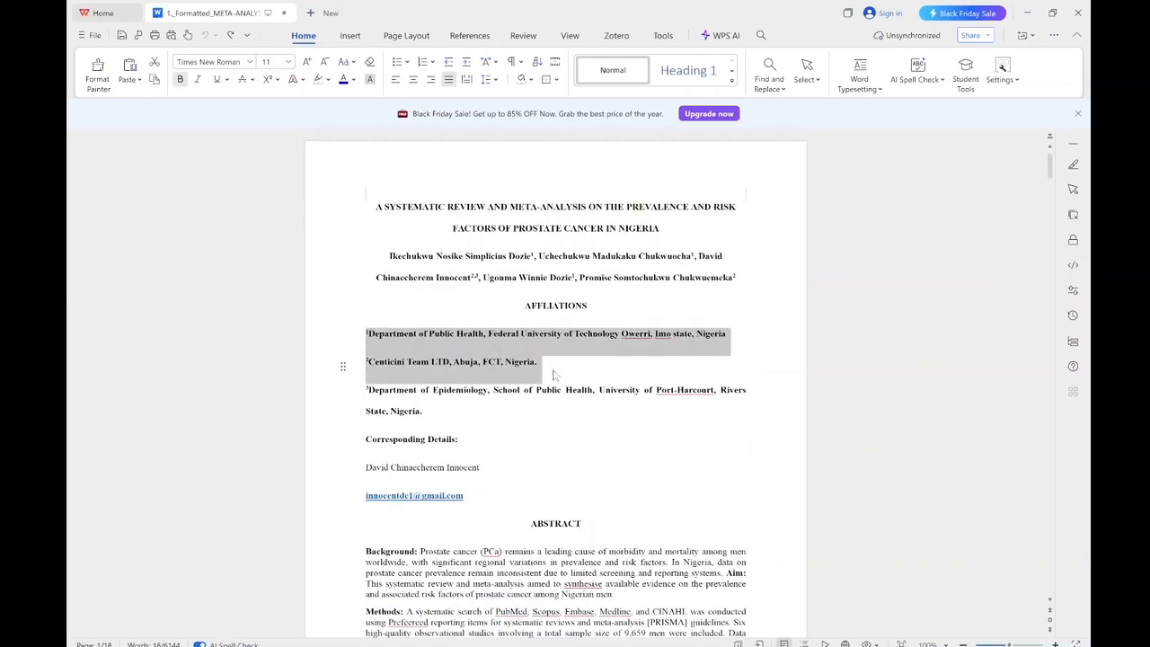
pyautogui.click(1030, 12)
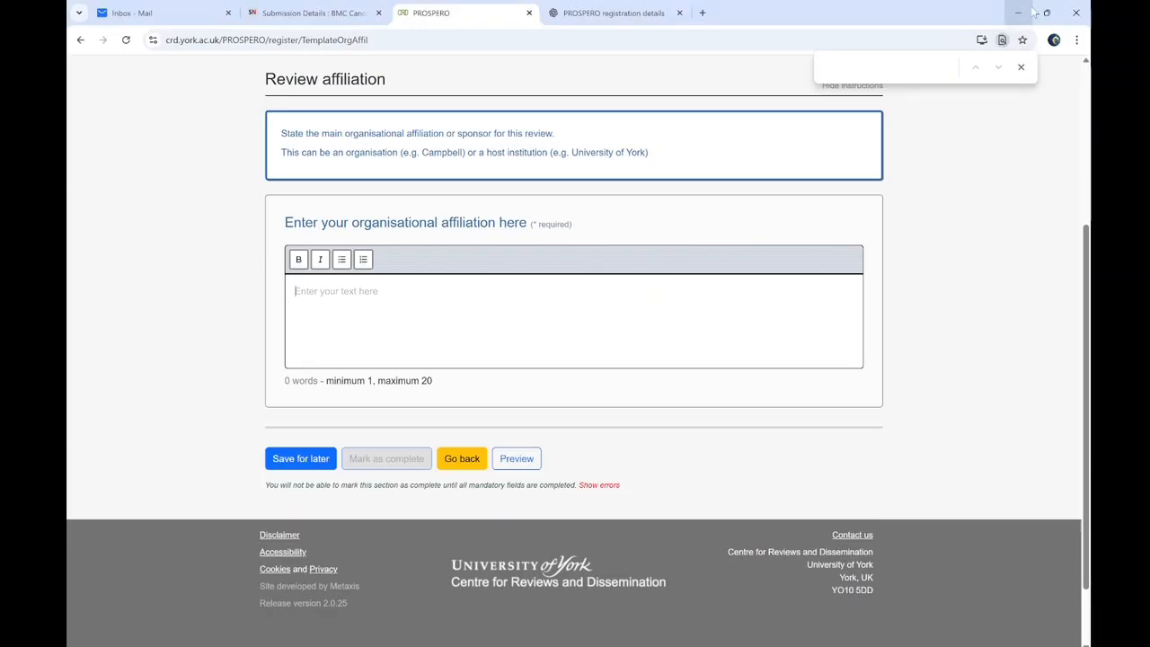
# Paste both affiliations, strip their leading 1 and 2, and mark Review affiliation complete
pyautogui.click(328, 293)
pyautogui.write('1Department of Public Health, Federal University of Technology Owerri, Imo state, Nigeria 2Centicini Team LTD. Abuja, FCT, Nigeria.')
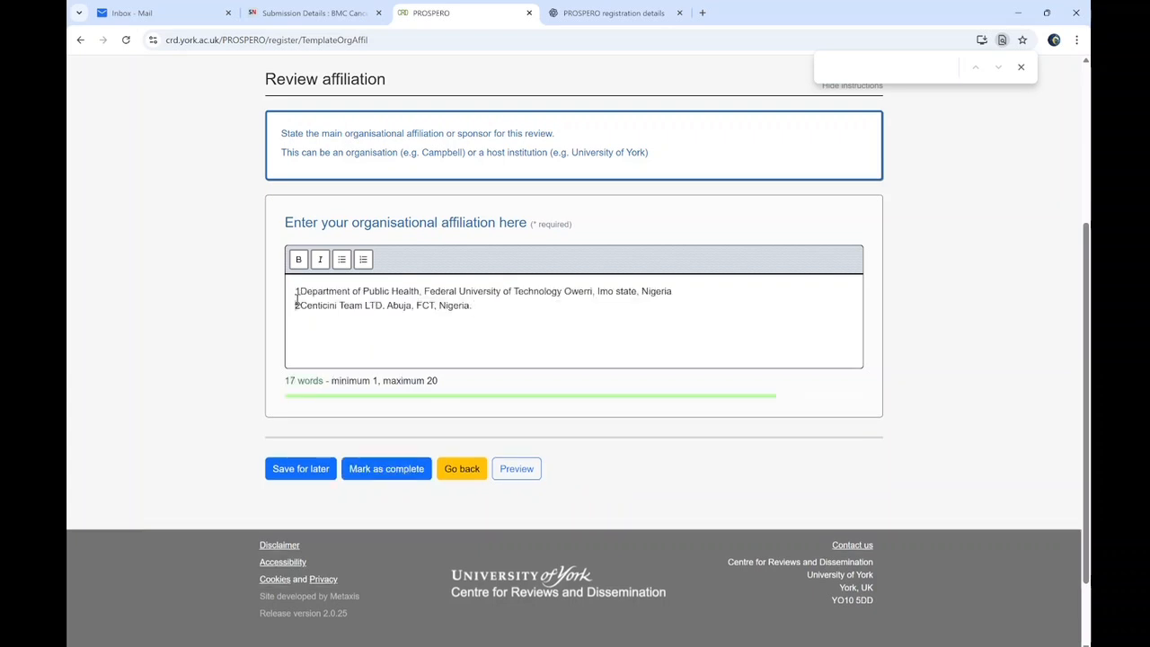
pyautogui.click(299, 293)
pyautogui.press('BackSpace')
pyautogui.click(299, 305)
pyautogui.press('BackSpace')
pyautogui.click(397, 466)
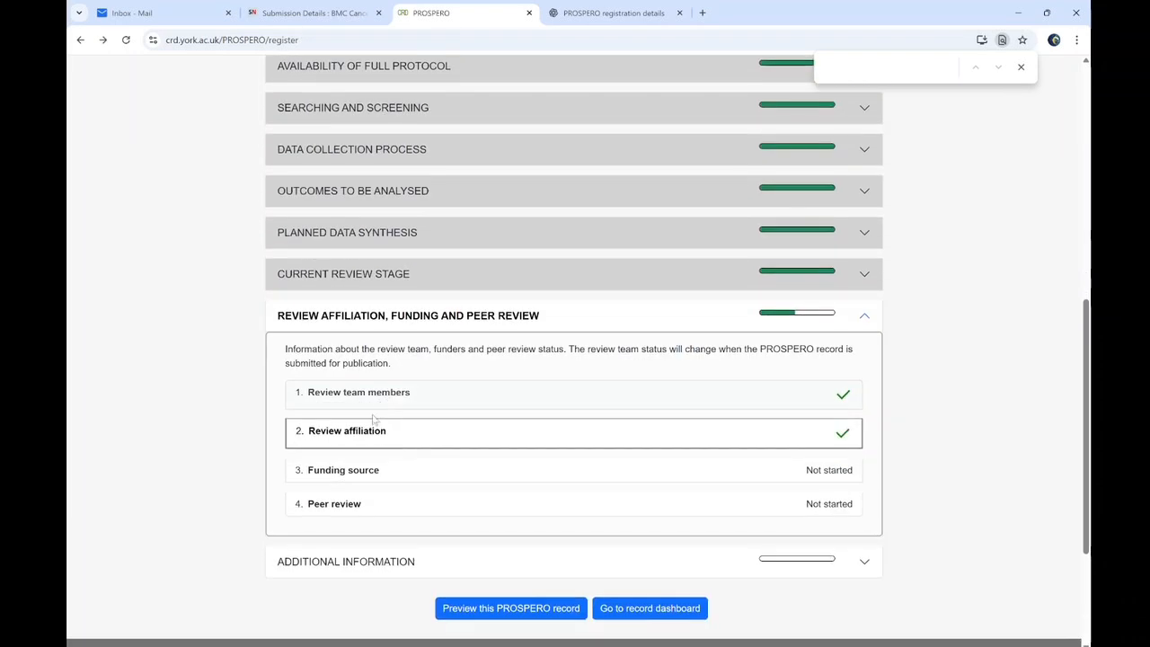
# Set Funding source to no funding, mark it complete, and open Additional information
pyautogui.click(360, 470)
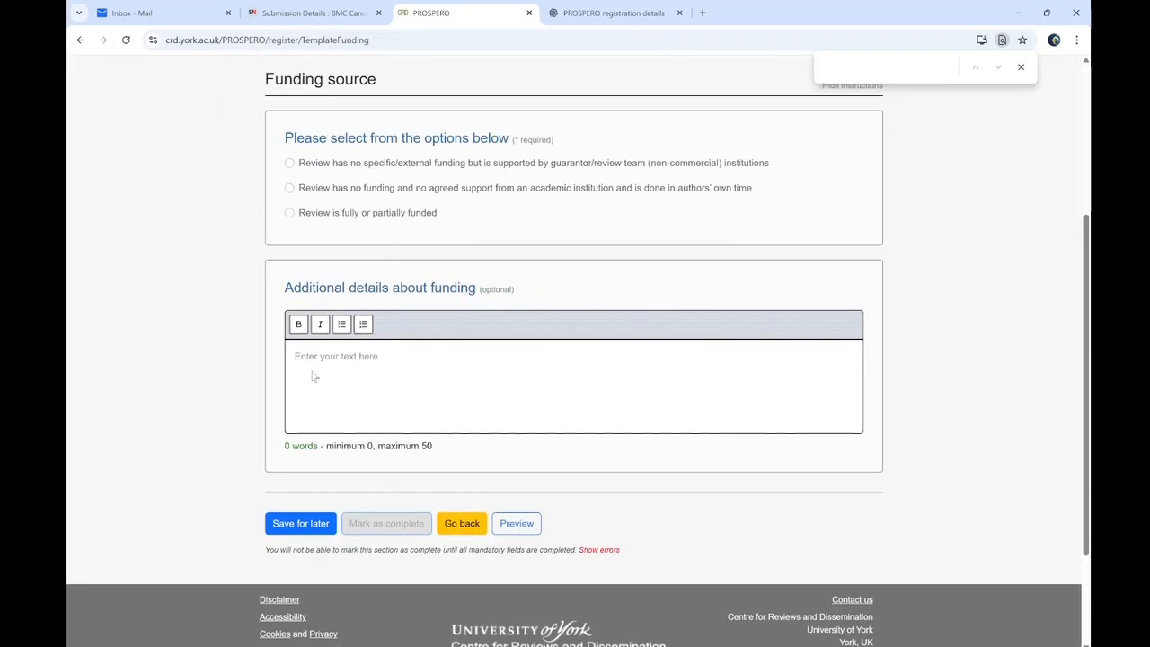
pyautogui.click(289, 188)
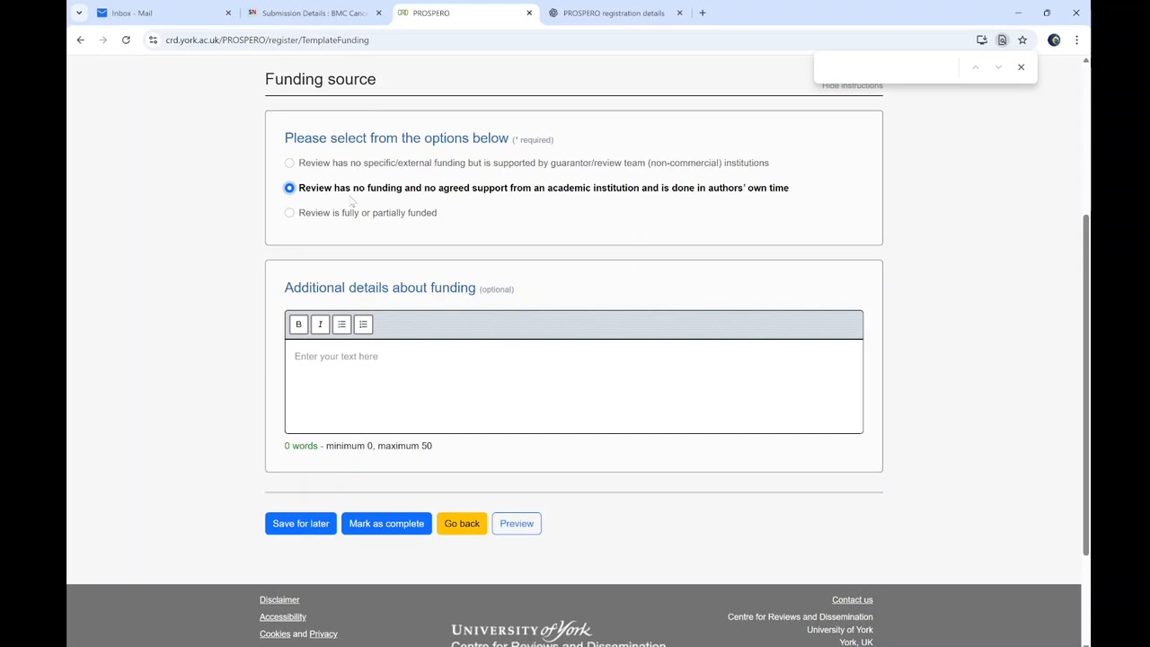
pyautogui.click(386, 524)
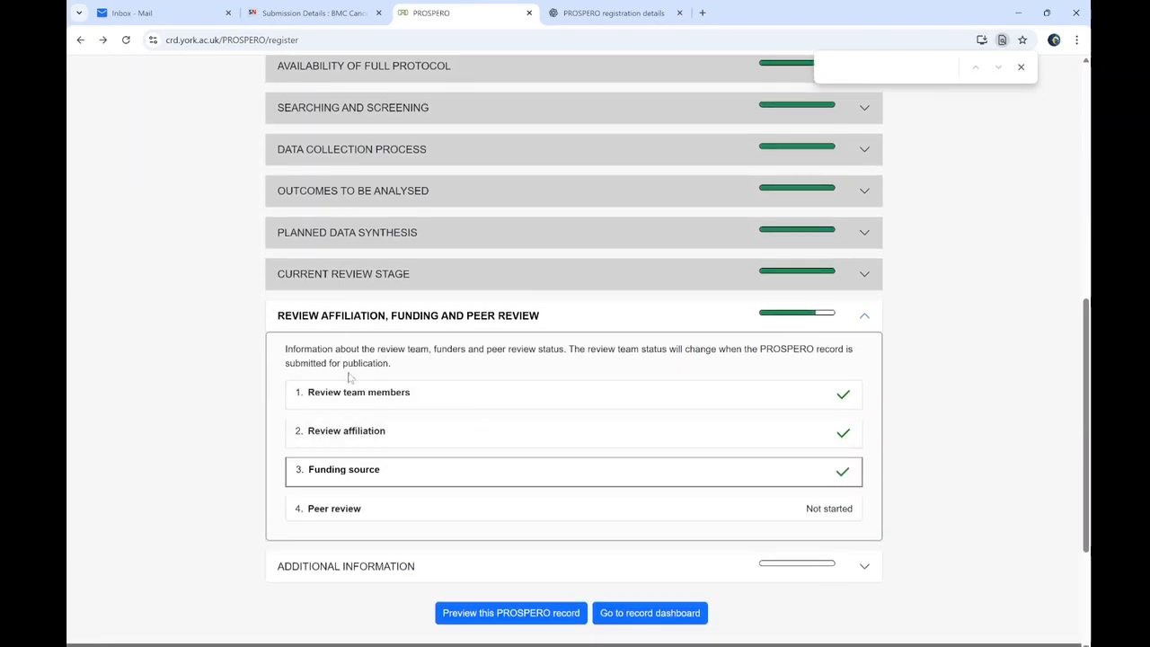
pyautogui.click(343, 327)
pyautogui.click(360, 358)
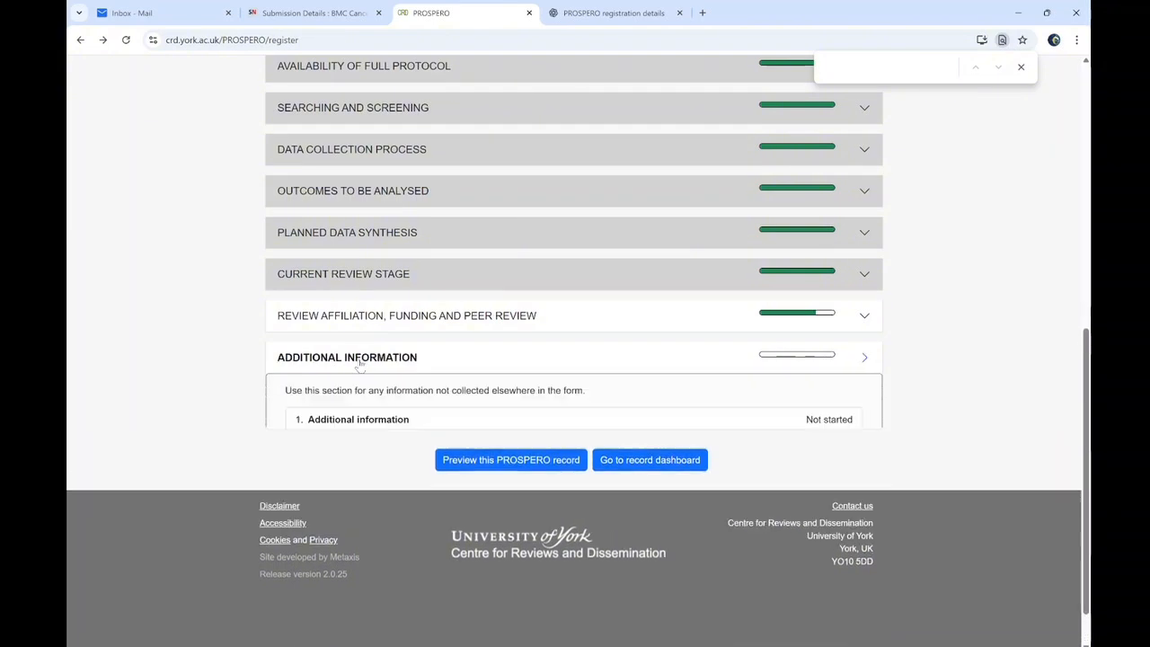
pyautogui.click(352, 421)
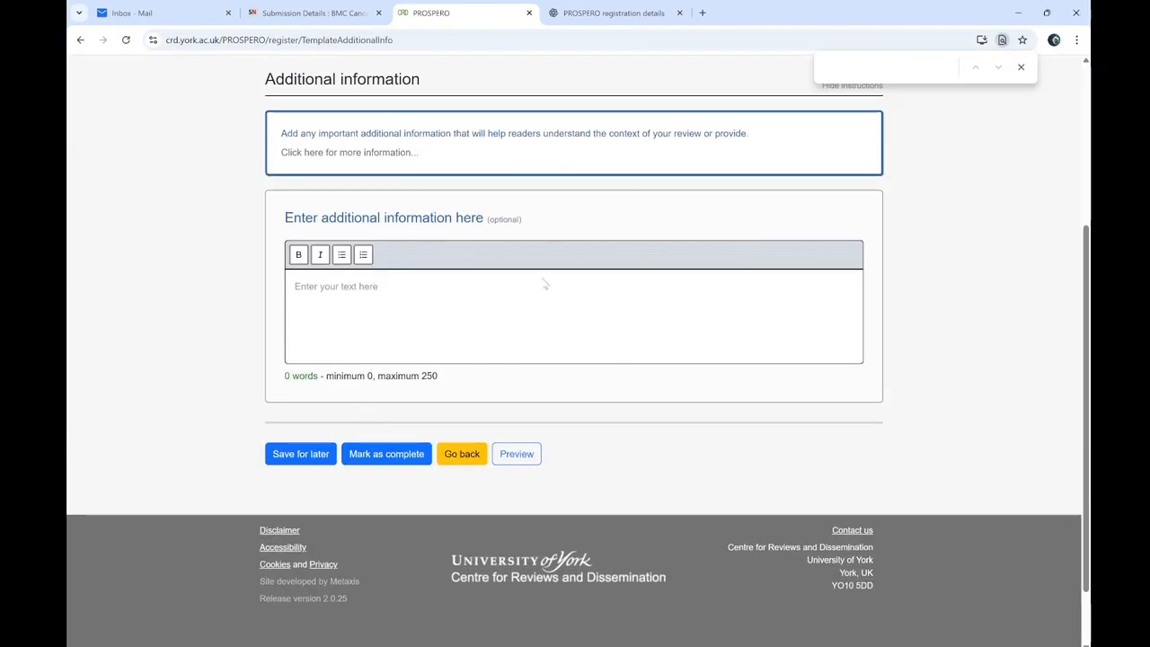
# Complete Additional information and Review conflict of interest ('No other potential conflicts'), then open Medical Subject Headings
pyautogui.click(367, 452)
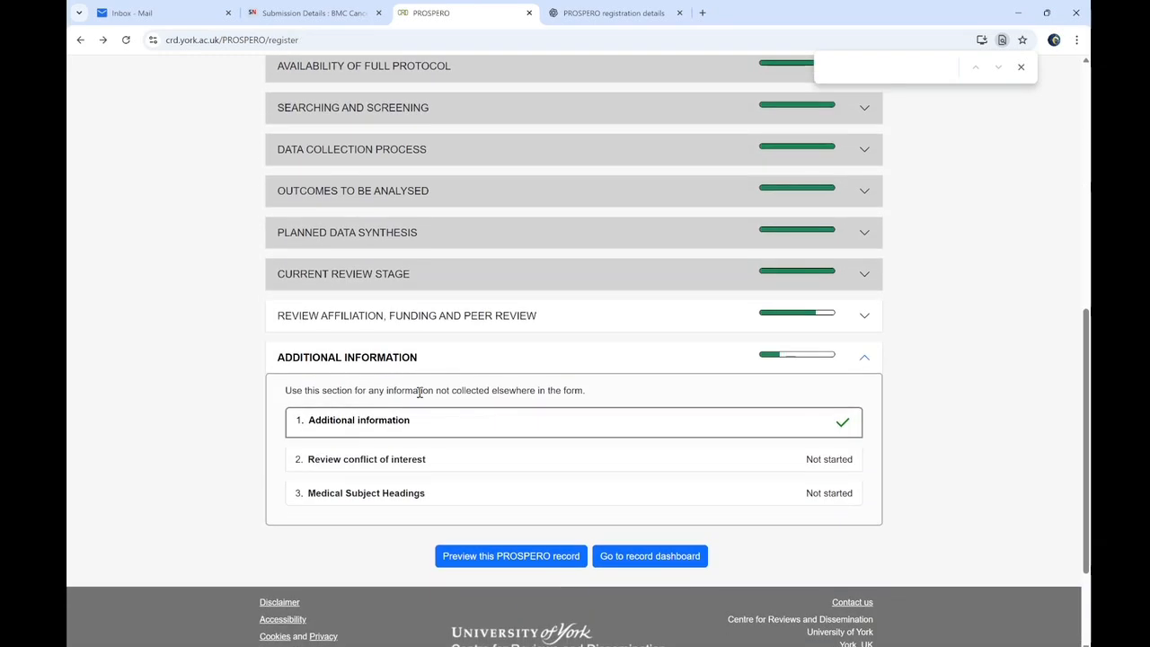
pyautogui.click(326, 459)
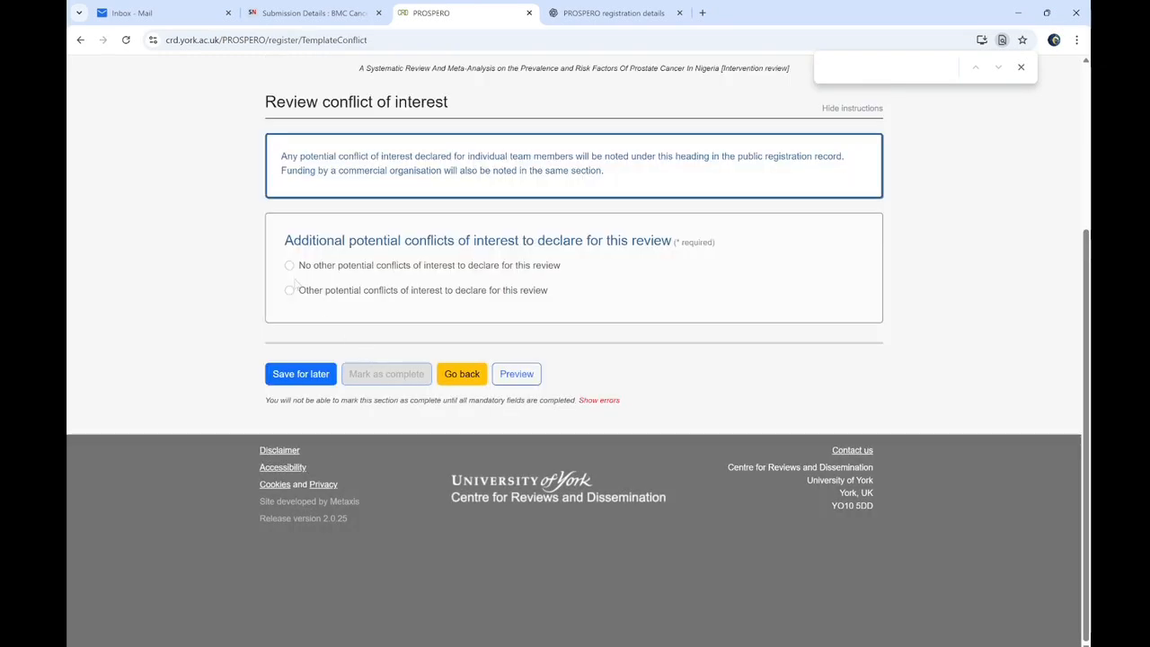
pyautogui.click(290, 266)
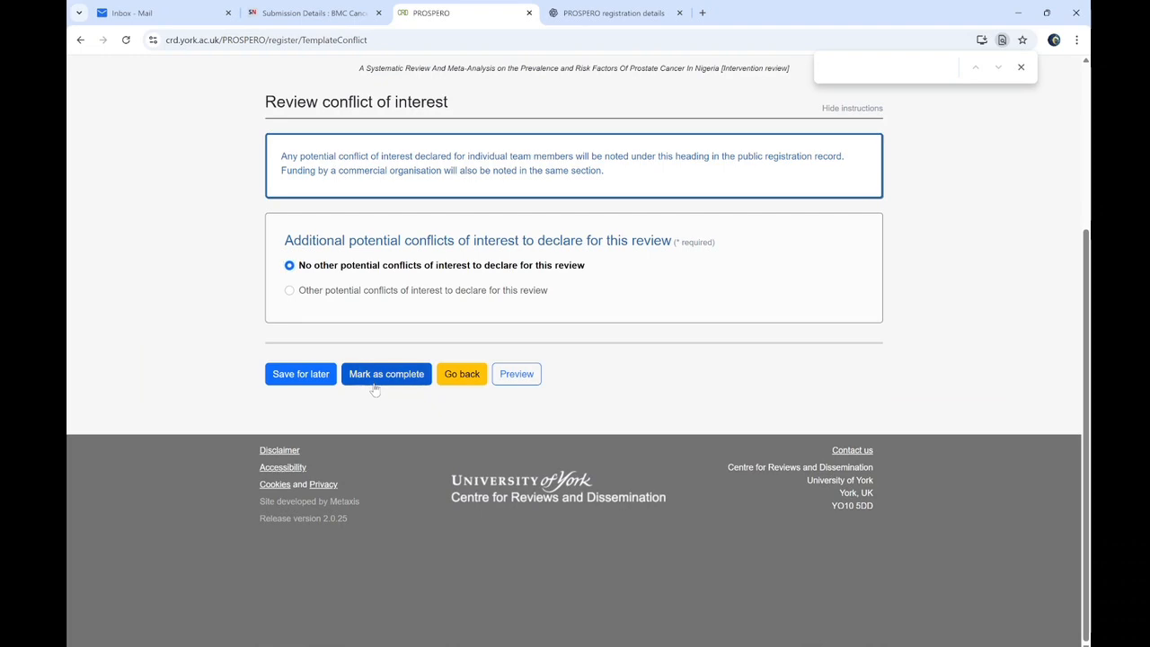
pyautogui.click(379, 376)
pyautogui.click(333, 499)
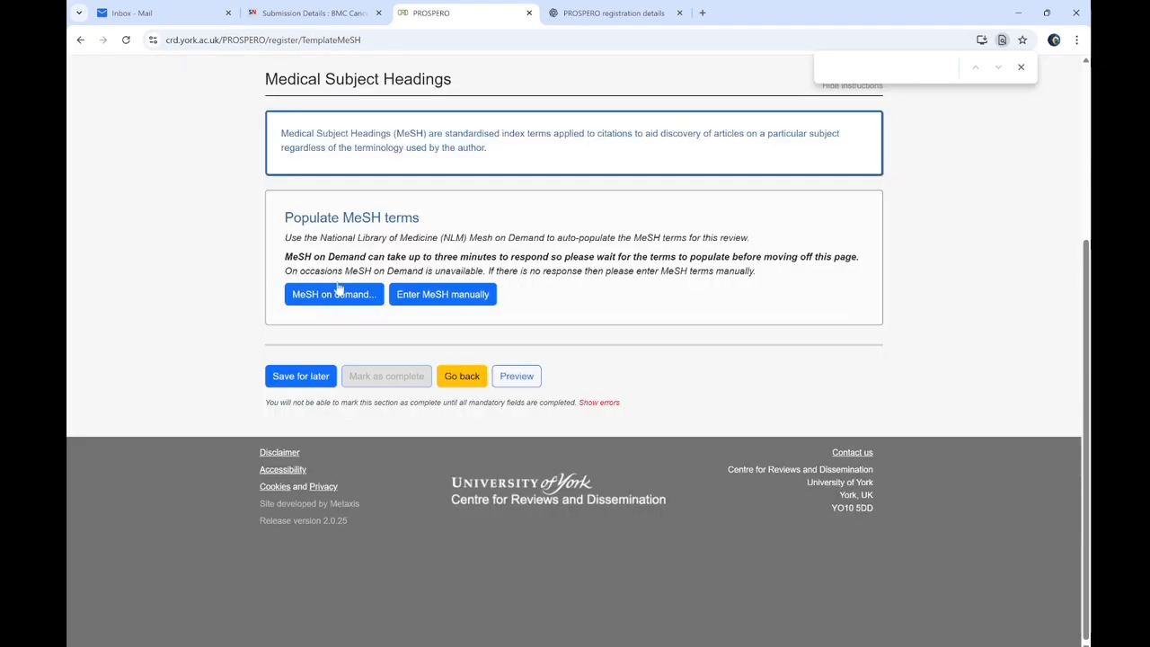
# Switch to manual MeSH entry and add Prostate as the first term
pyautogui.click(421, 301)
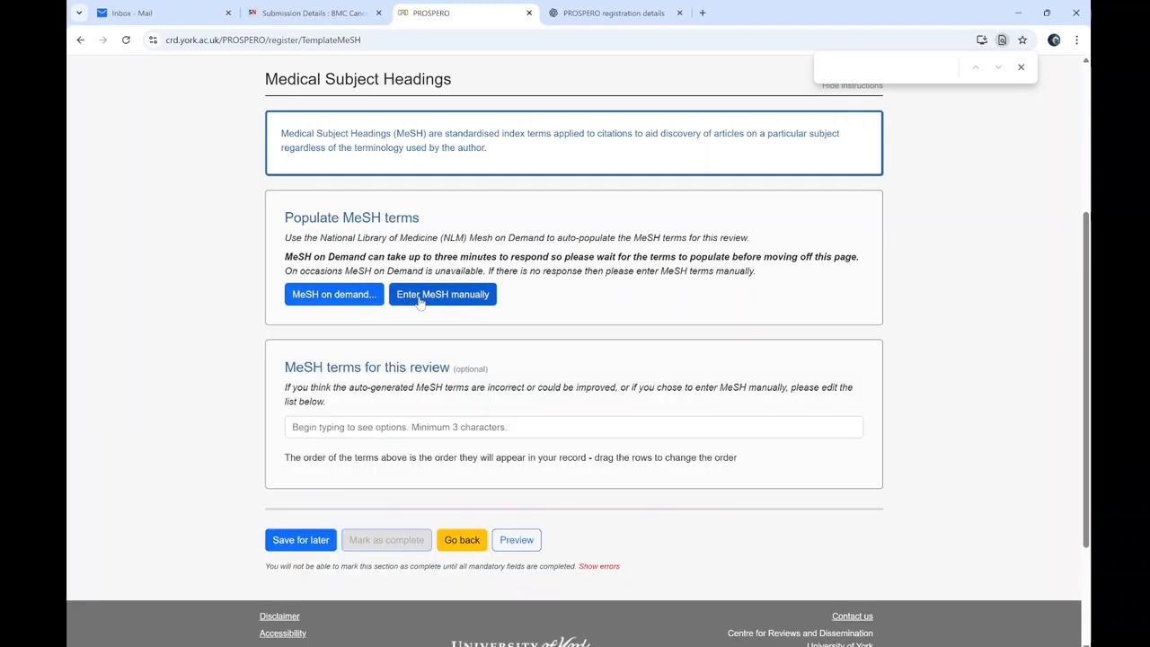
pyautogui.click(350, 427)
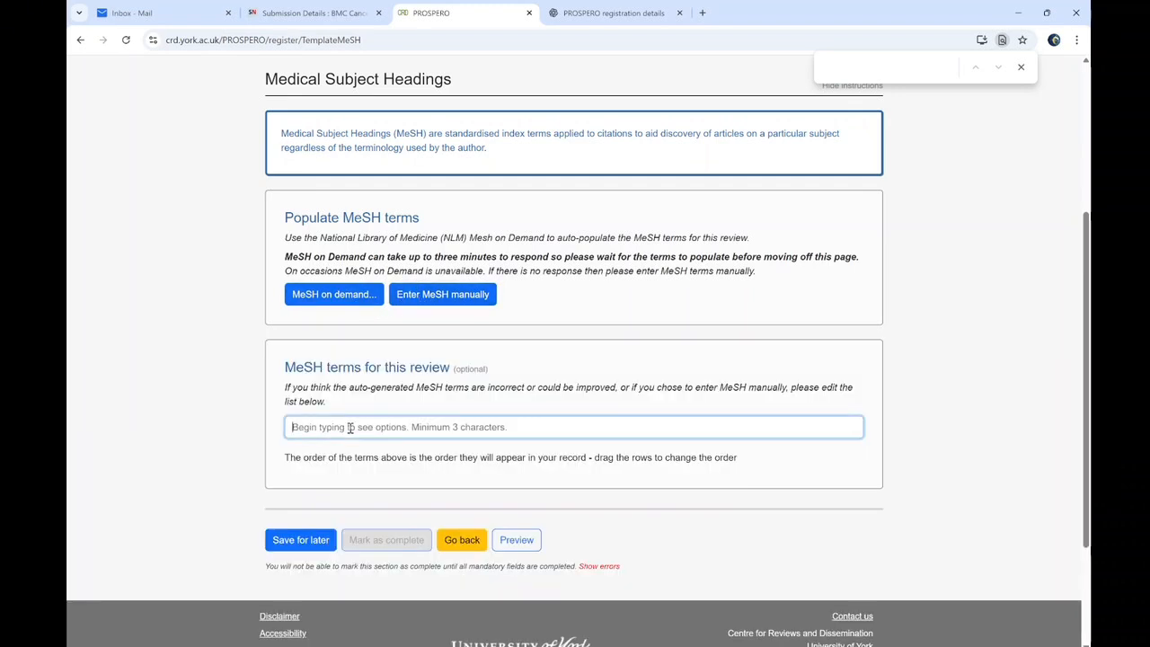
pyautogui.write('Prosyy')
pyautogui.press('BackSpace')
pyautogui.press('BackSpace')
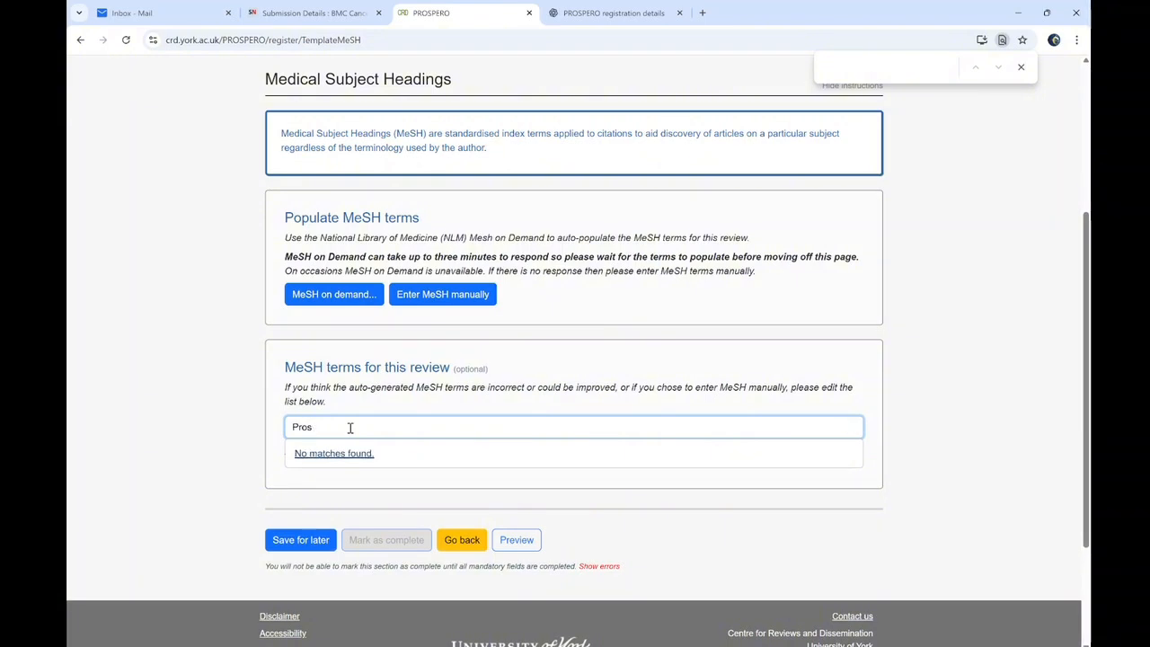
pyautogui.write('tate')
pyautogui.click(324, 455)
# Type and clear a 'Prostate Cancer' search, then start asking ChatGPT about the MeSH headings
pyautogui.write('Op')
pyautogui.press('BackSpace')
pyautogui.write('rostate Cancer')
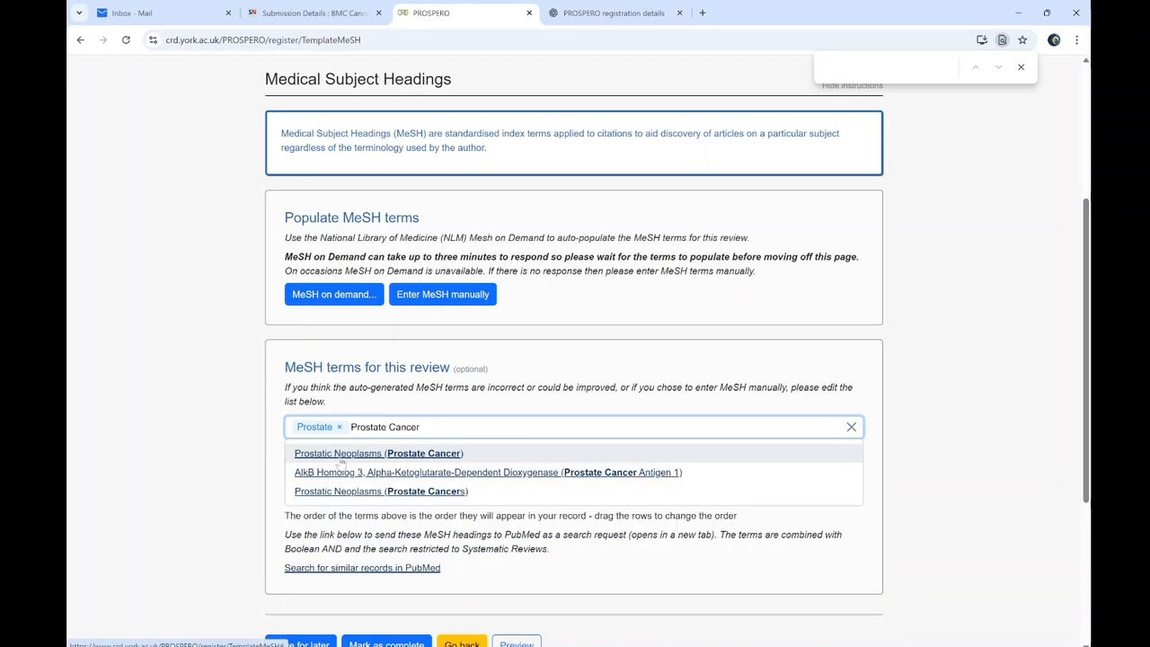
pyautogui.moveTo(426, 427); pyautogui.dragTo(351, 427)
pyautogui.press('BackSpace')
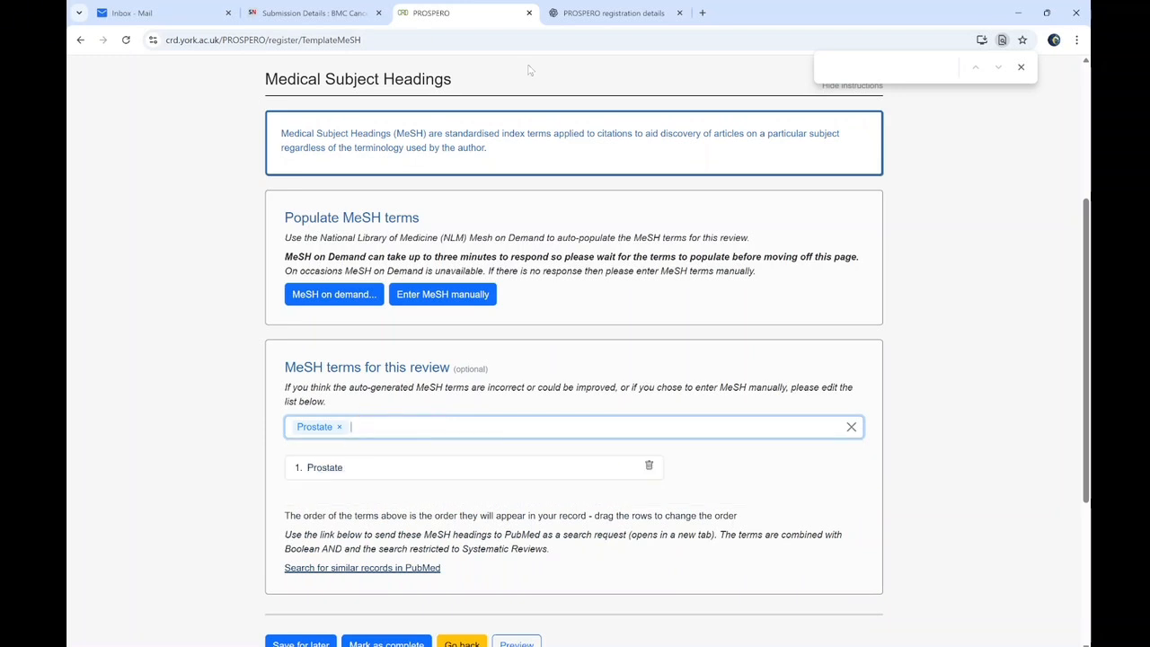
pyautogui.click(613, 13)
pyautogui.click(413, 616)
pyautogui.write('Wh')
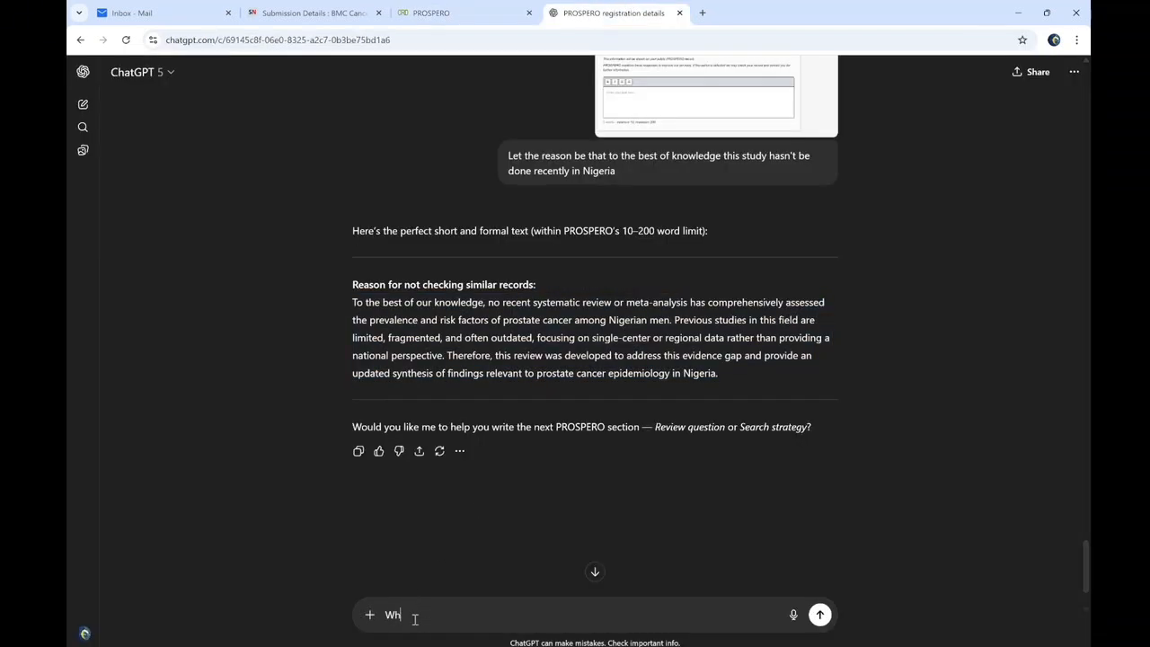
pyautogui.write('at are the medical Subject Headings for')
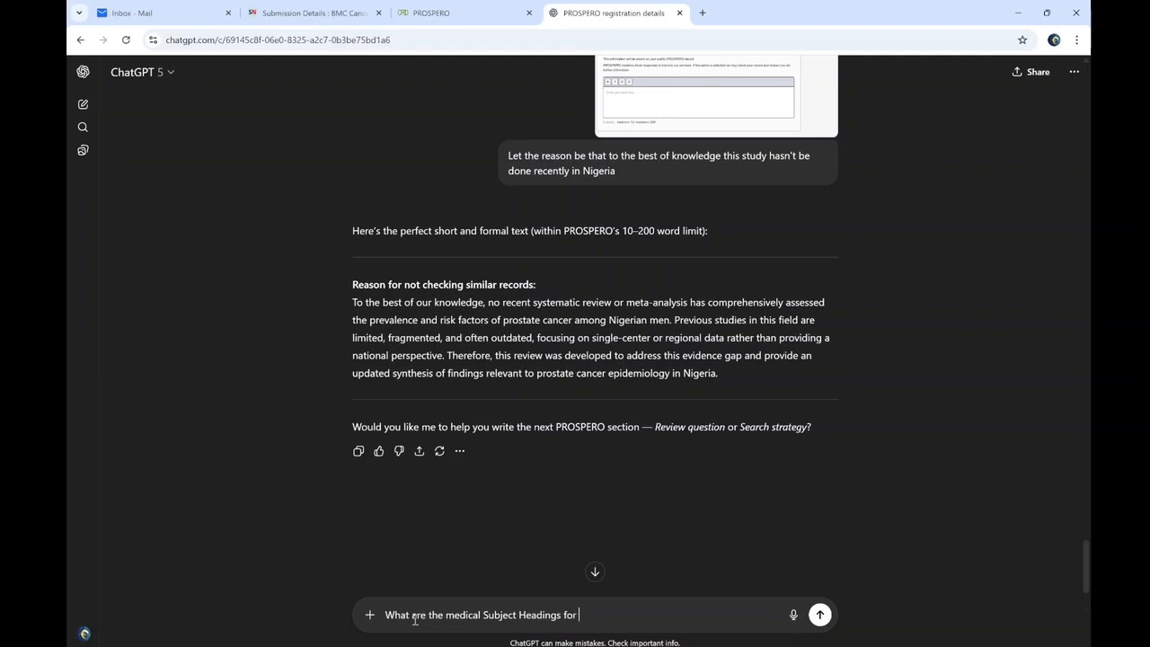
# Ask ChatGPT for prostate cancer MeSH headings and paste Prostatic Neoplasms into PROSPERO's search
pyautogui.write('ancer')
pyautogui.press('Return')
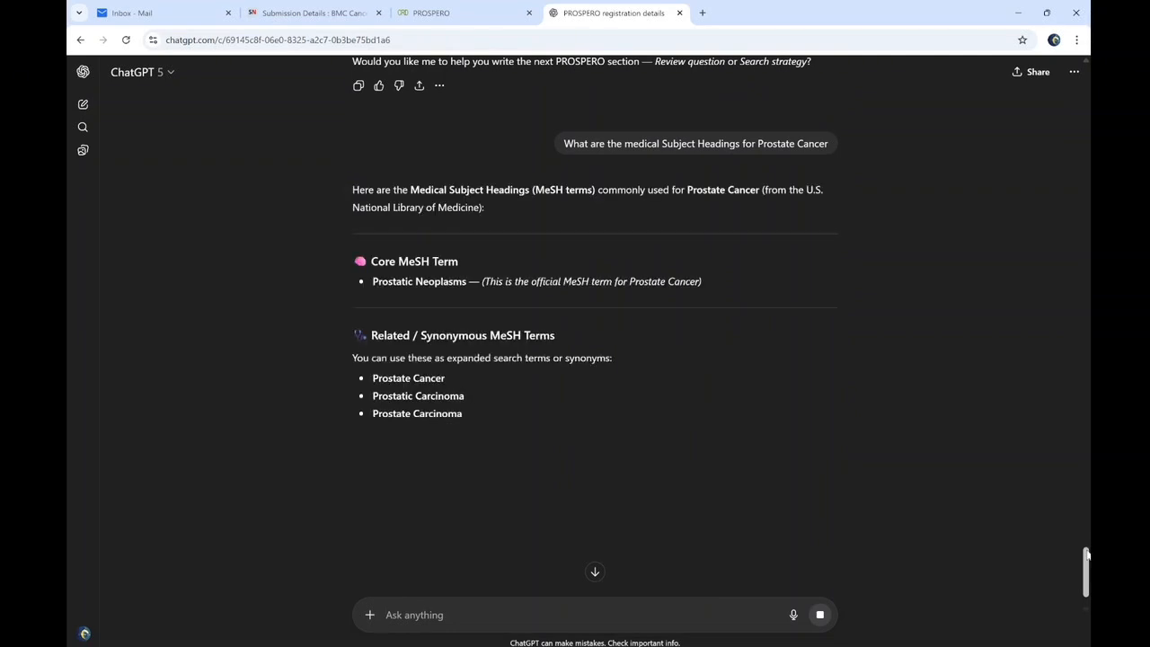
pyautogui.moveTo(374, 282); pyautogui.dragTo(467, 292)
pyautogui.hotkey('ctrl', 'c')
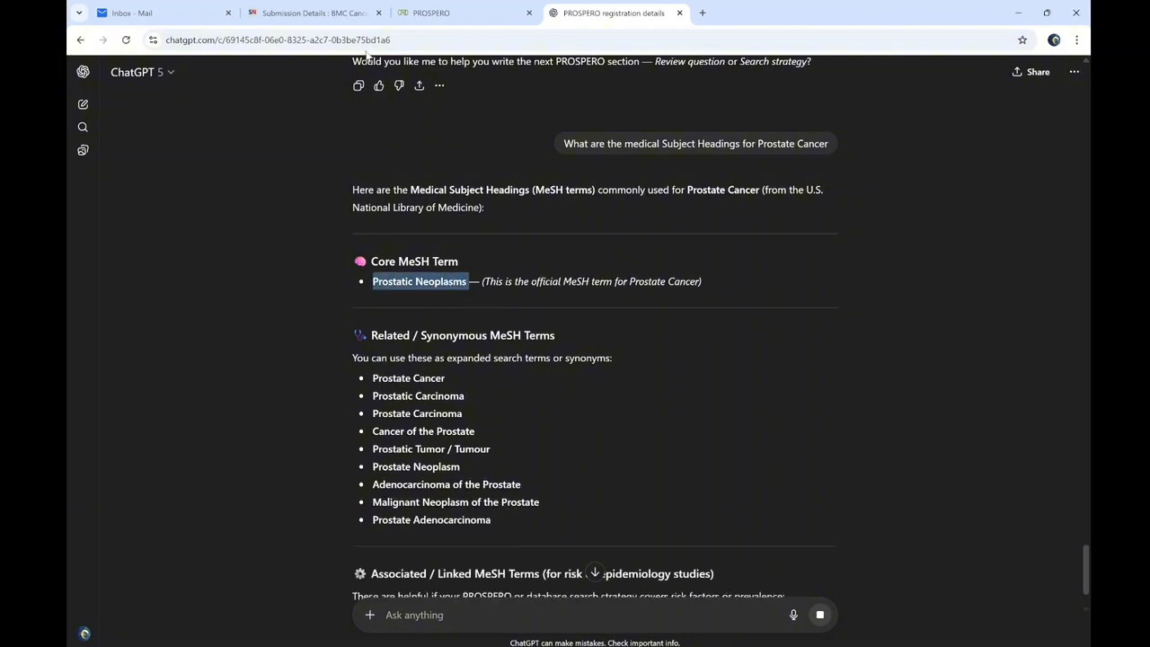
pyautogui.click(435, 13)
pyautogui.click(359, 427)
pyautogui.hotkey('ctrl', 'v')
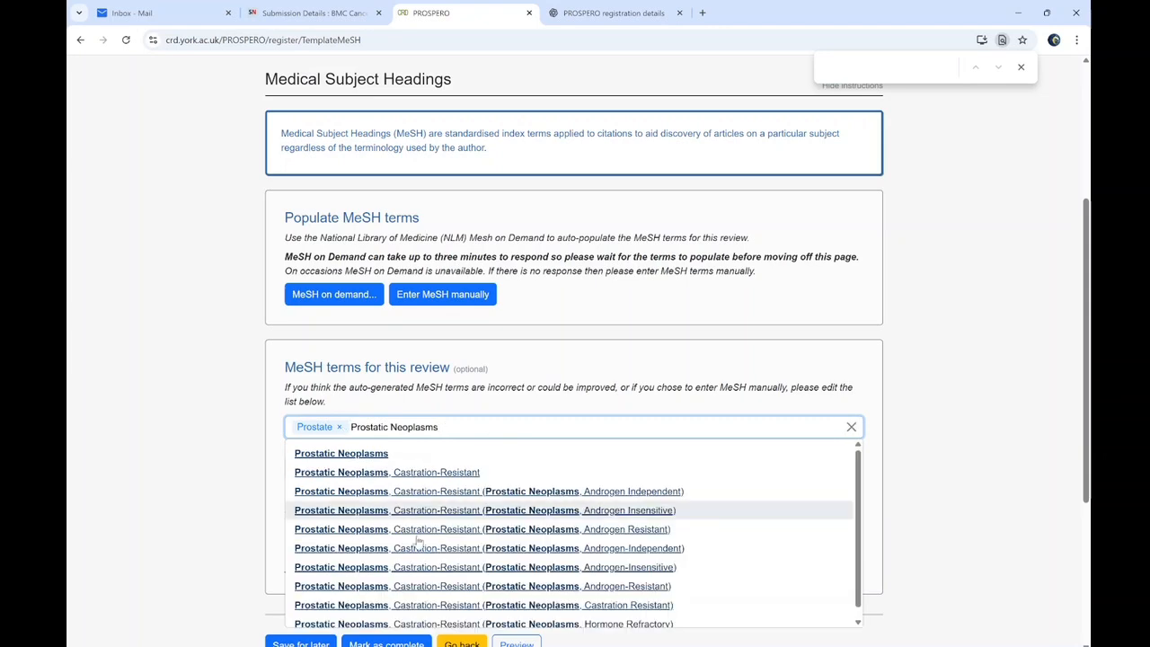
# Add Prostatic Neoplasms as a MeSH term, then try and clear a Prostatic Carcinoma search
pyautogui.click(364, 456)
pyautogui.click(611, 12)
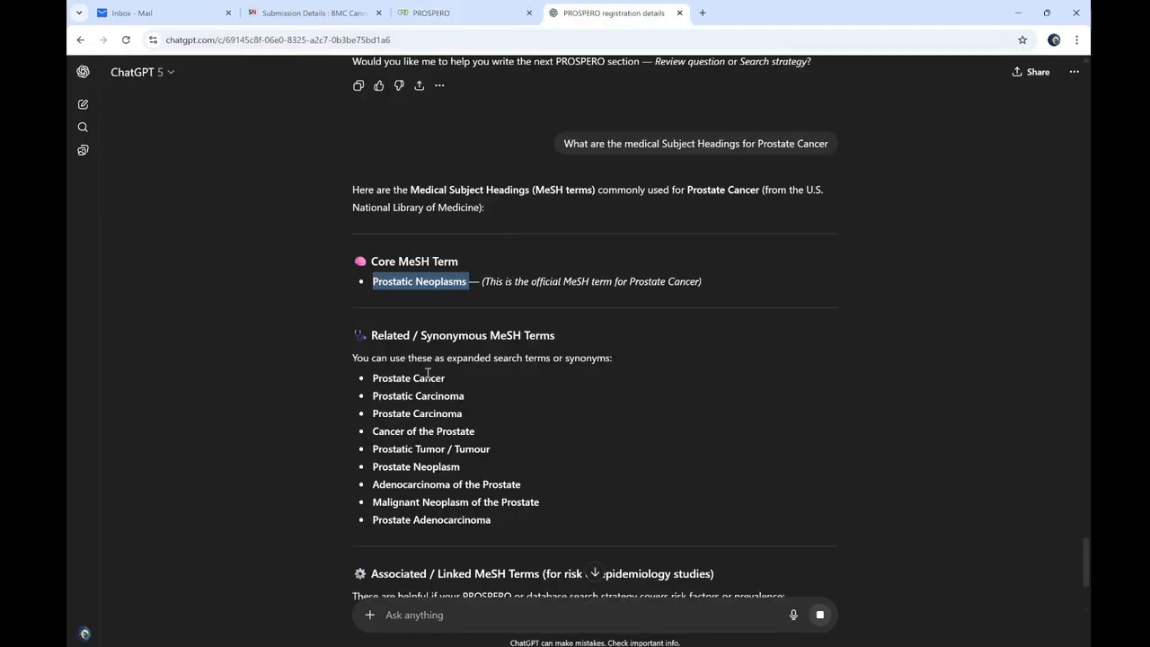
pyautogui.doubleClick(405, 400)
pyautogui.tripleClick(405, 407)
pyautogui.hotkey('ctrl', 'c')
pyautogui.click(468, 12)
pyautogui.hotkey('ctrl', 'v')
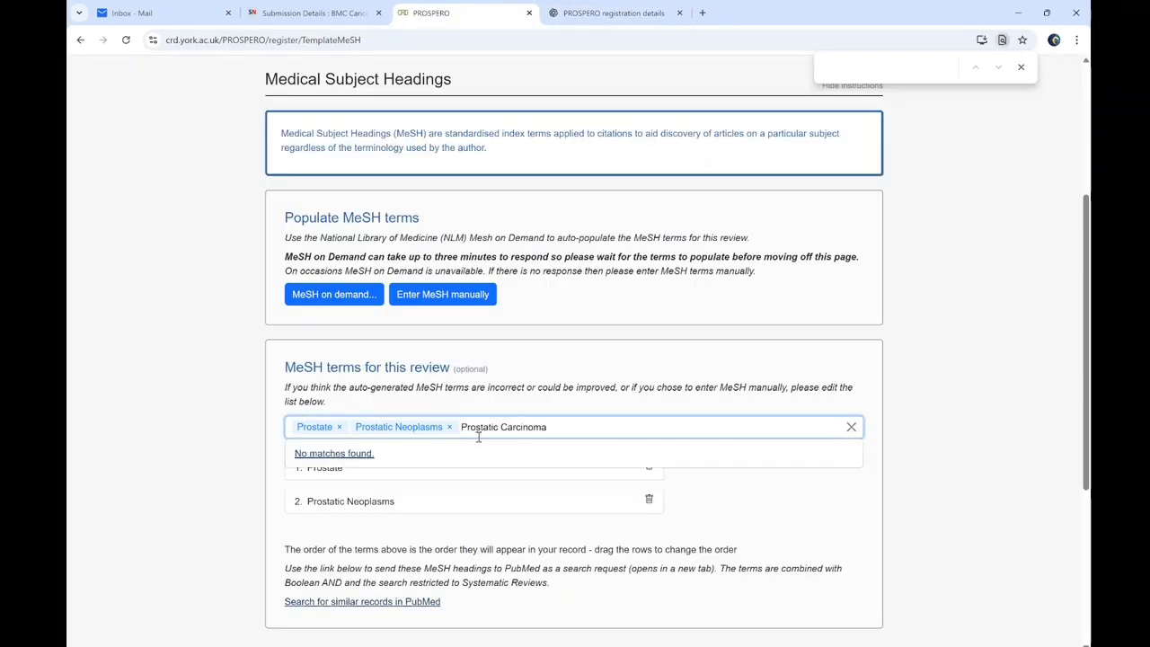
pyautogui.doubleClick(505, 427)
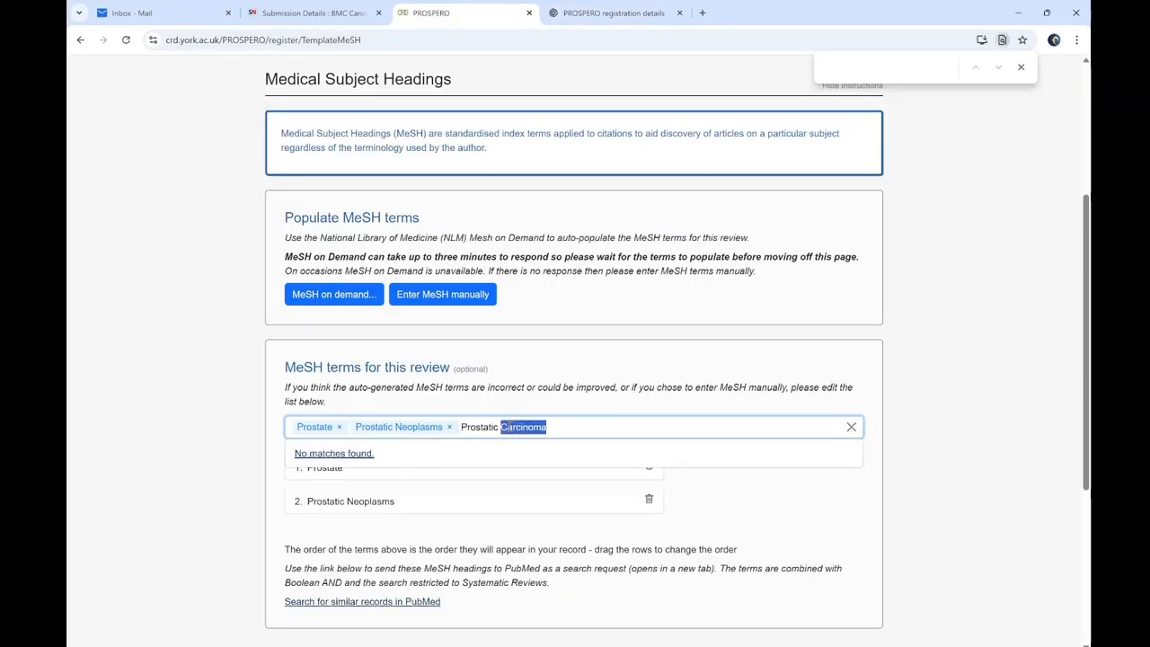
pyautogui.hotkey('ctrl', 'a')
pyautogui.press('BackSpace')
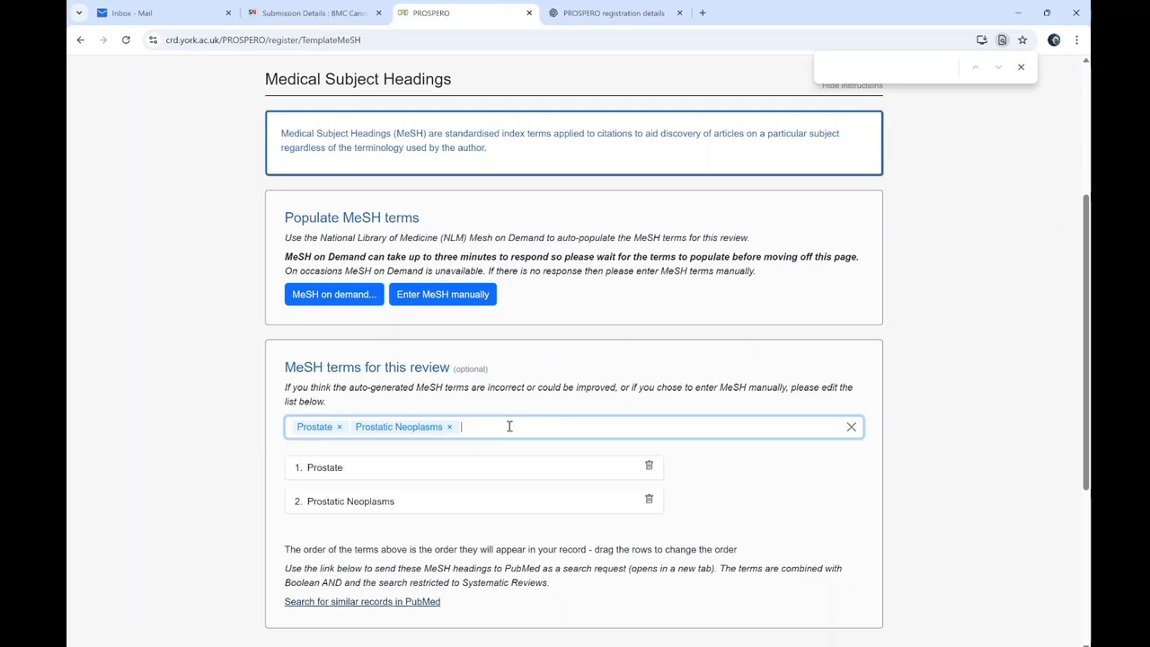
# Search 'Cancer of the Prostate' and pick the Prostatic Neoplasms (Cancer of the Prostate) suggestion
pyautogui.click(611, 12)
pyautogui.tripleClick(404, 430)
pyautogui.hotkey('ctrl', 'c')
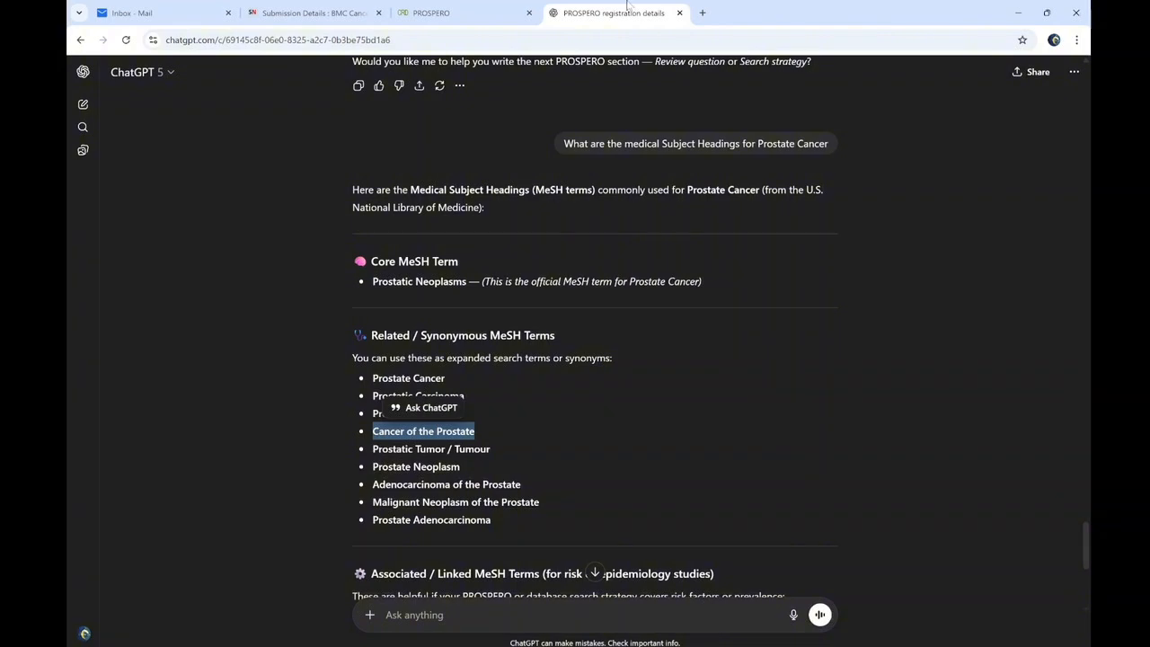
pyautogui.click(468, 14)
pyautogui.hotkey('ctrl', 'v')
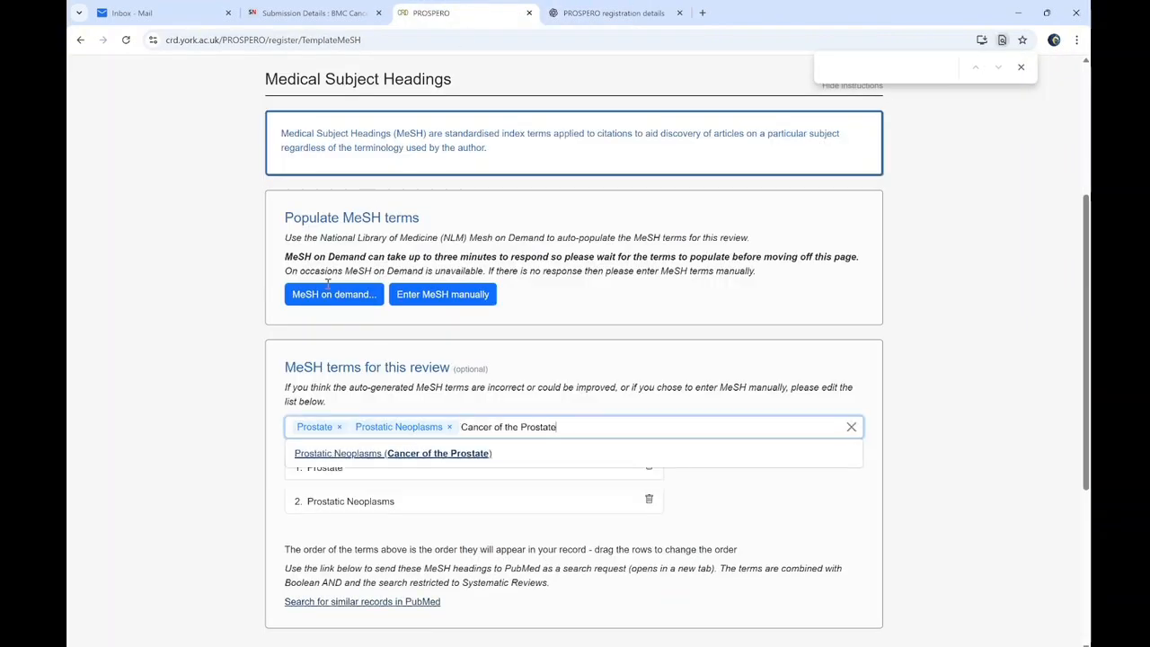
pyautogui.click(311, 454)
# Try 'Prostatic Tumor' and 'Prostatic Tumour' as MeSH searches and clear them after no match
pyautogui.click(607, 7)
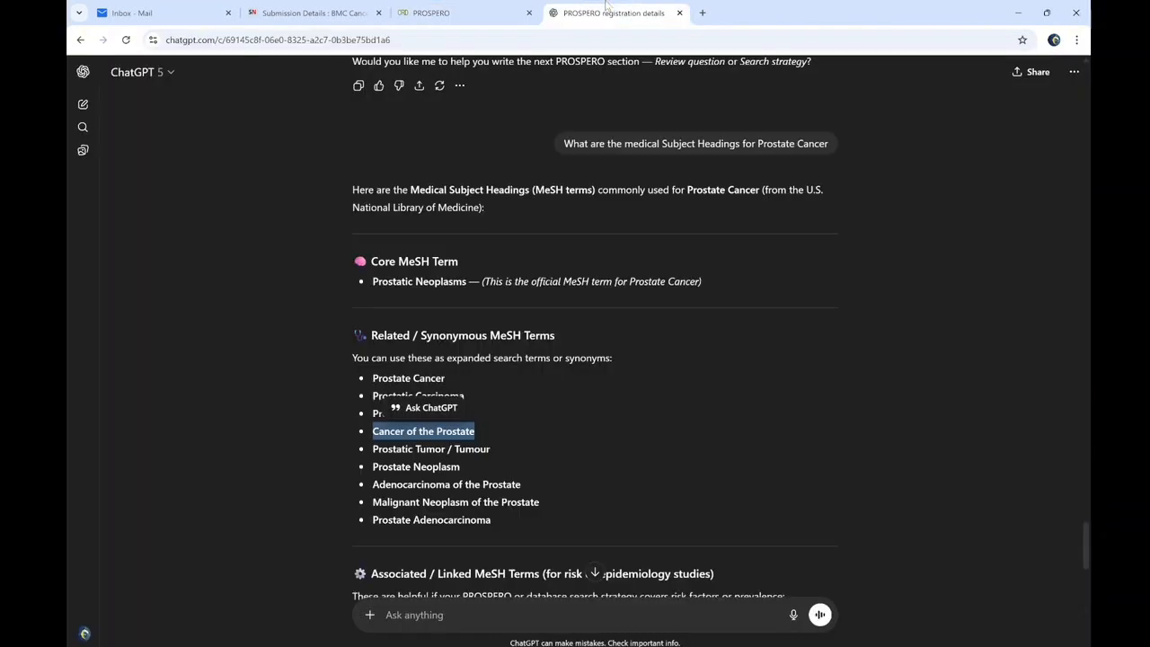
pyautogui.tripleClick(417, 457)
pyautogui.hotkey('ctrl', 'c')
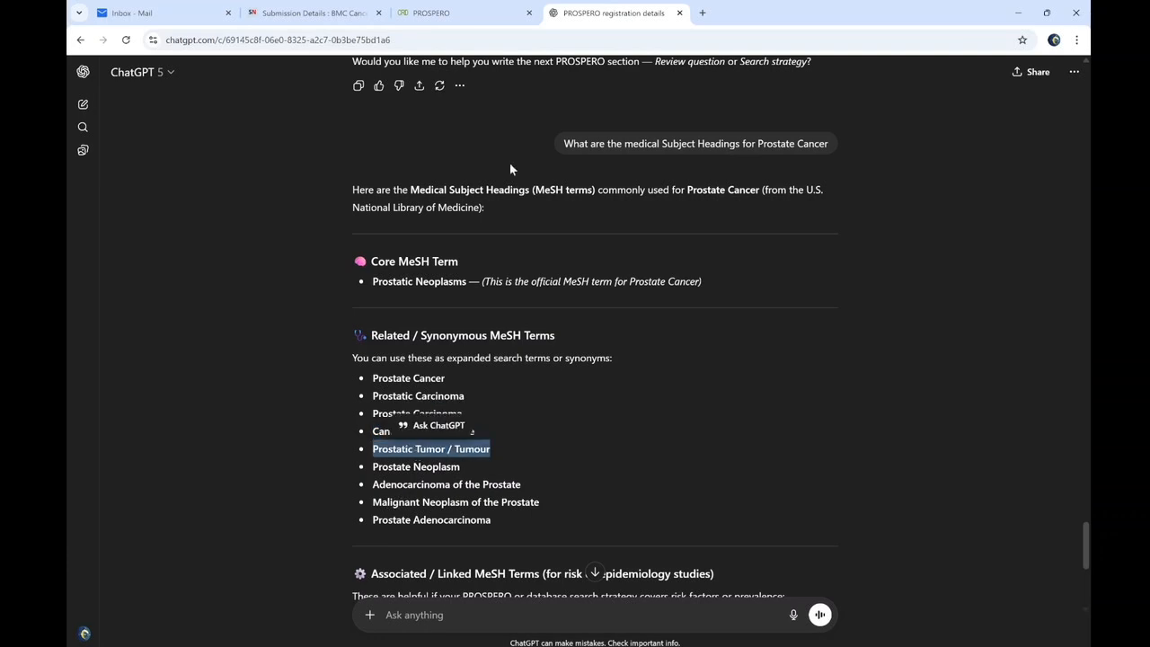
pyautogui.moveTo(609, 9); pyautogui.dragTo(461, 4)
pyautogui.click(582, 12)
pyautogui.click(588, 427)
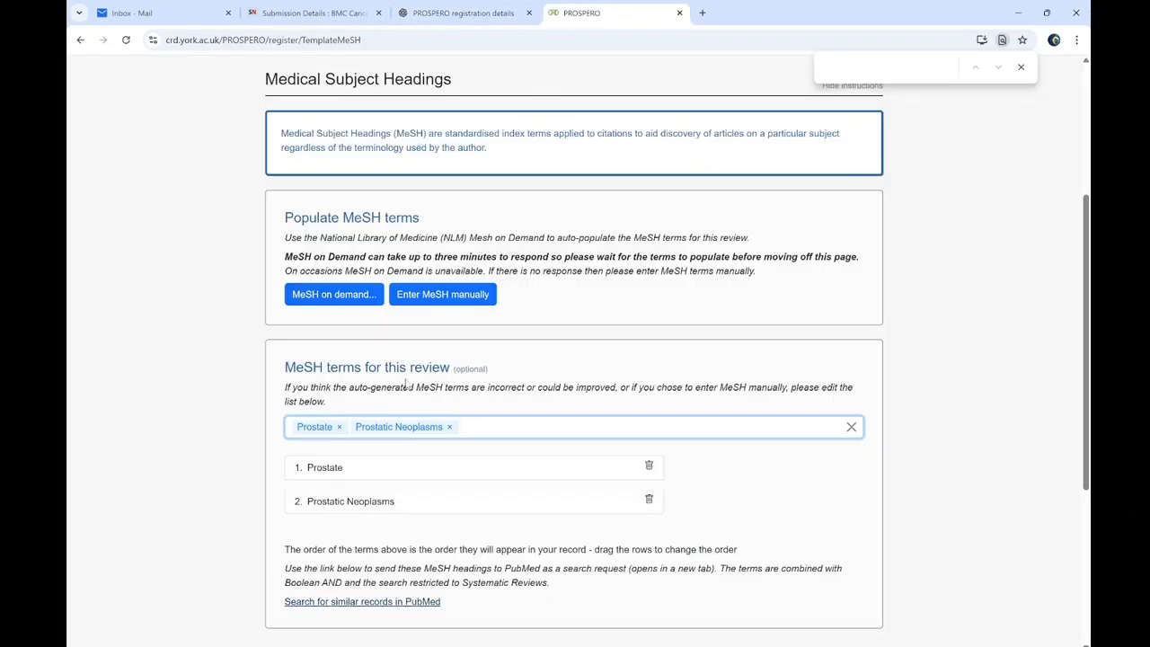
pyautogui.hotkey('ctrl', 'v')
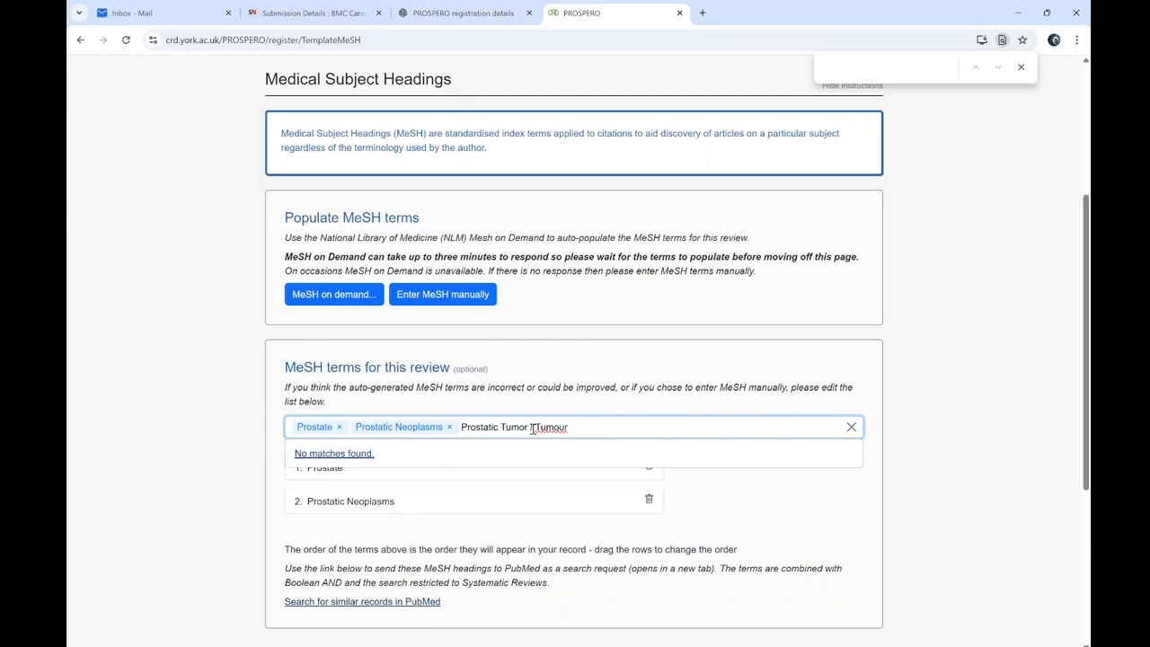
pyautogui.press('BackSpace')
pyautogui.press('BackSpace')
pyautogui.press('Delete')
pyautogui.press('Delete')
pyautogui.press('Delete')
pyautogui.press('Delete')
pyautogui.press('Delete')
pyautogui.press('Delete')
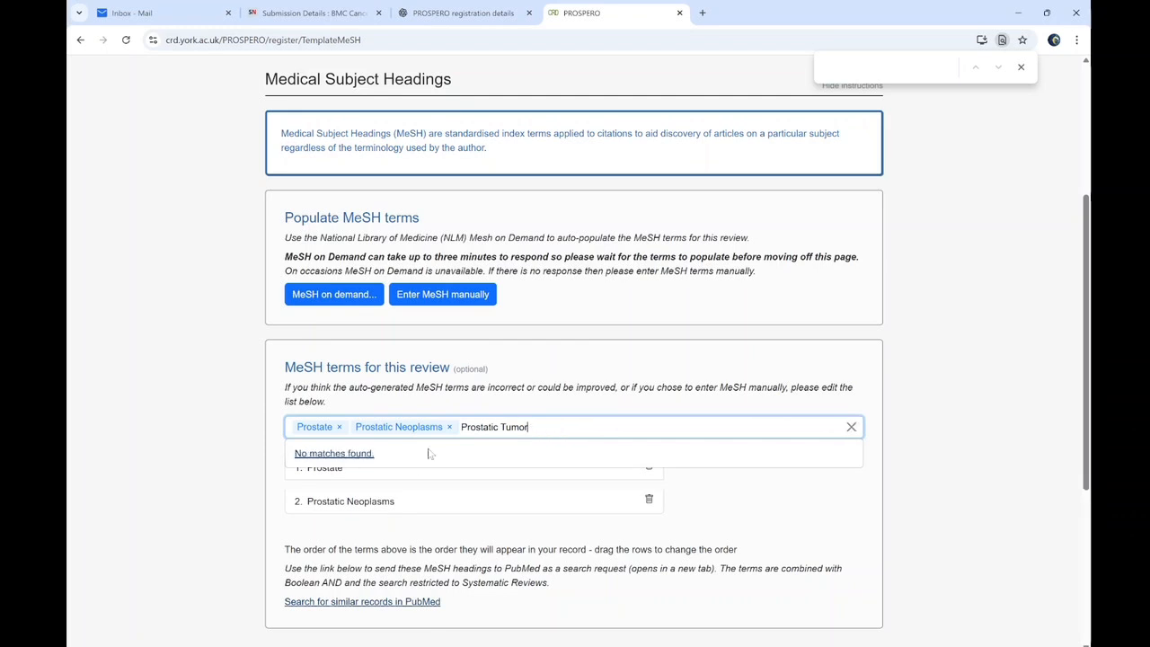
pyautogui.press('Left')
pyautogui.write('u')
pyautogui.tripleClick(519, 427)
pyautogui.press('BackSpace')
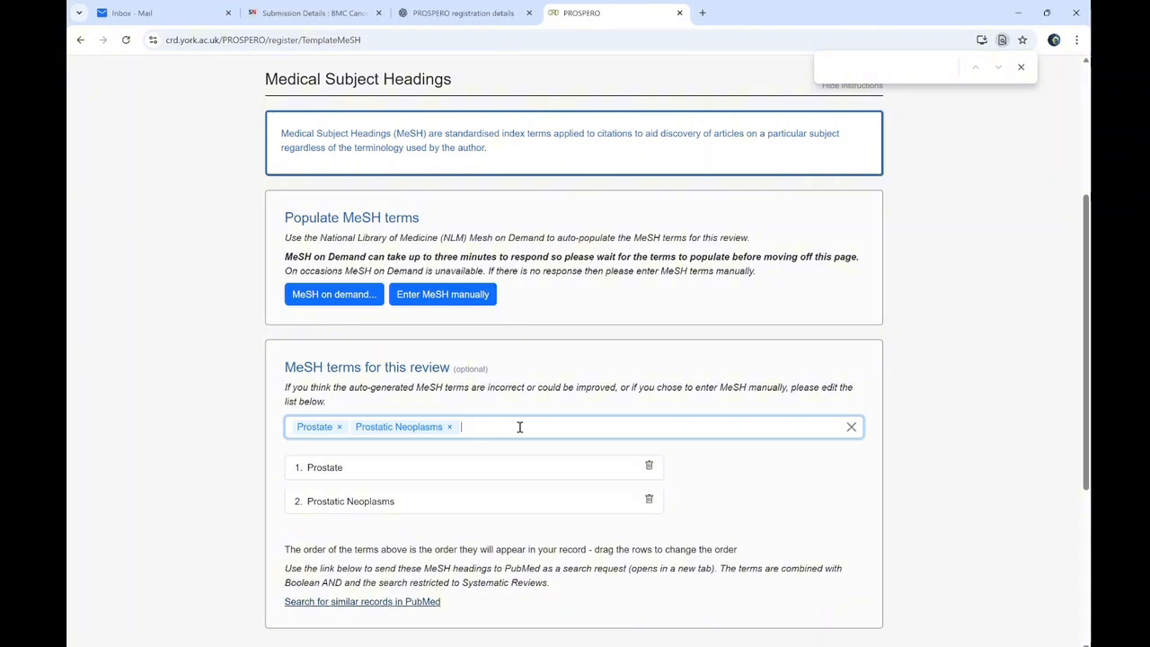
# Try 'Malignant Neoplasm of the Prostate' and 'Prostate Adenocarcinoma' searches, finding no matches
pyautogui.click(519, 11)
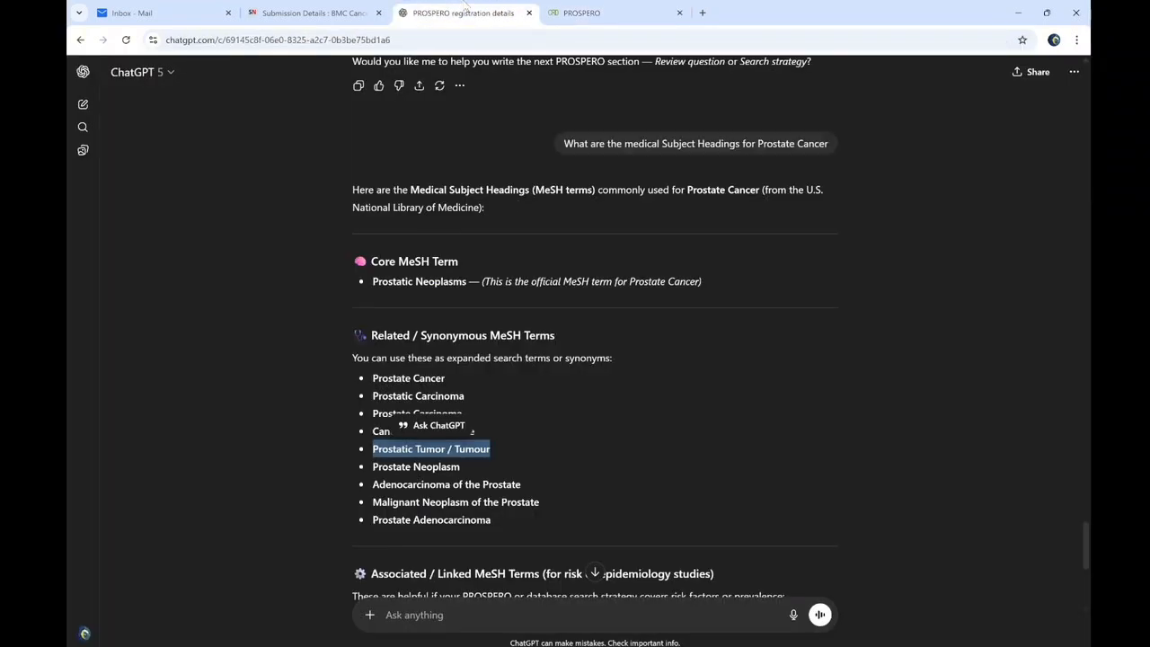
pyautogui.tripleClick(417, 501)
pyautogui.hotkey('ctrl', 'c')
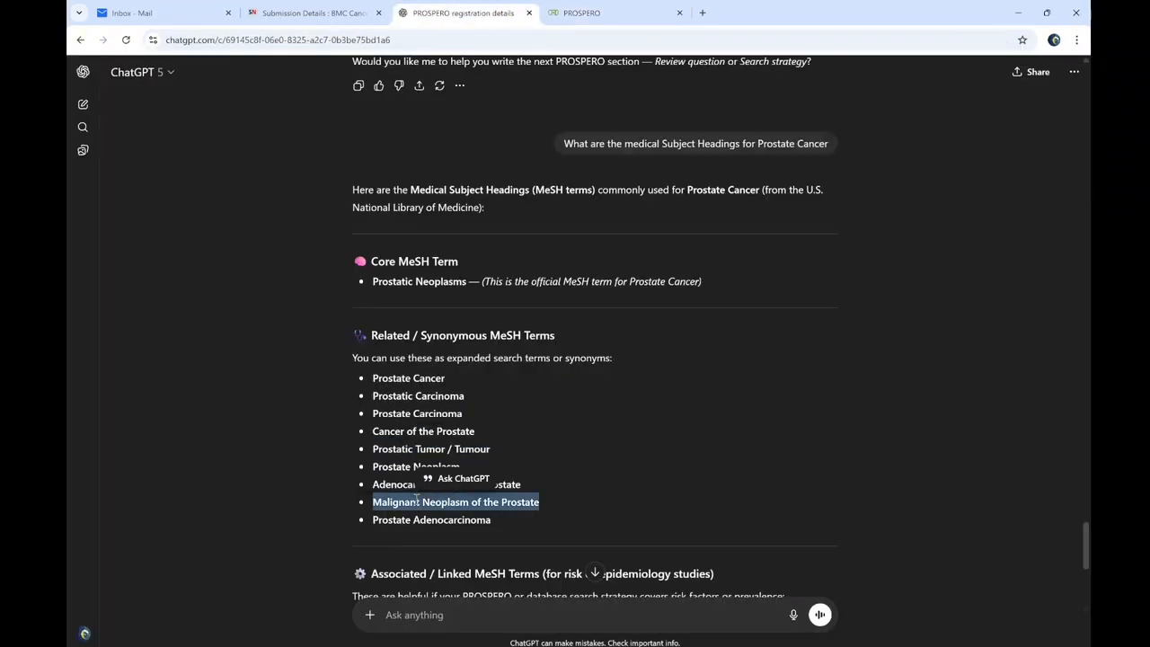
pyautogui.click(620, 11)
pyautogui.hotkey('ctrl', 'v')
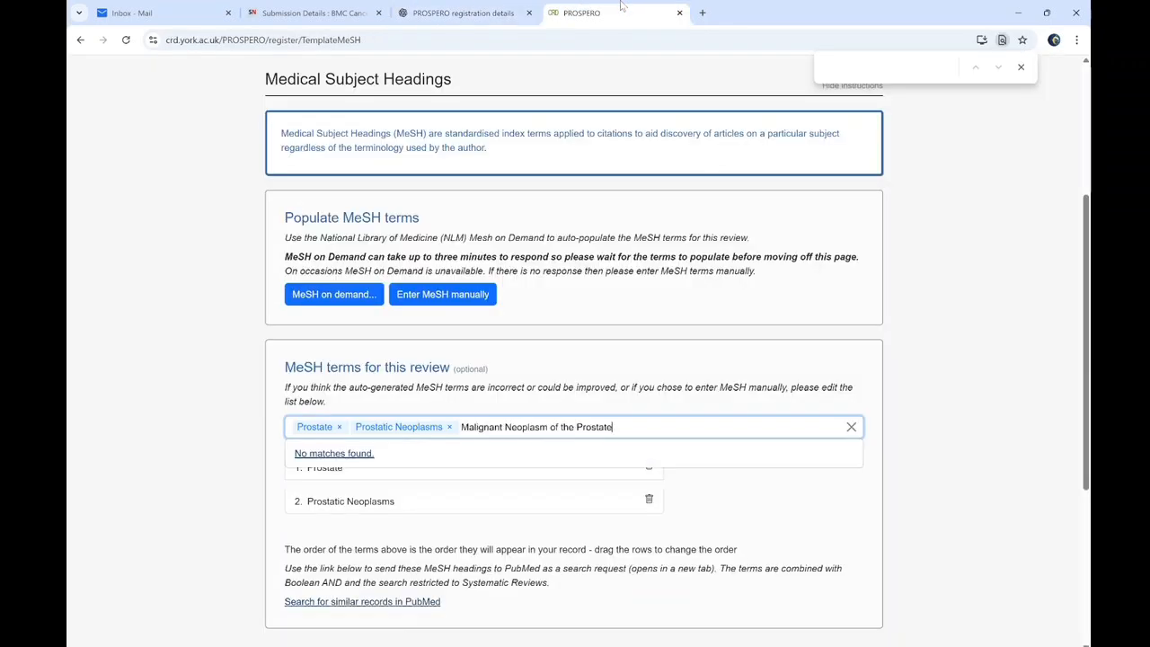
pyautogui.click(461, 11)
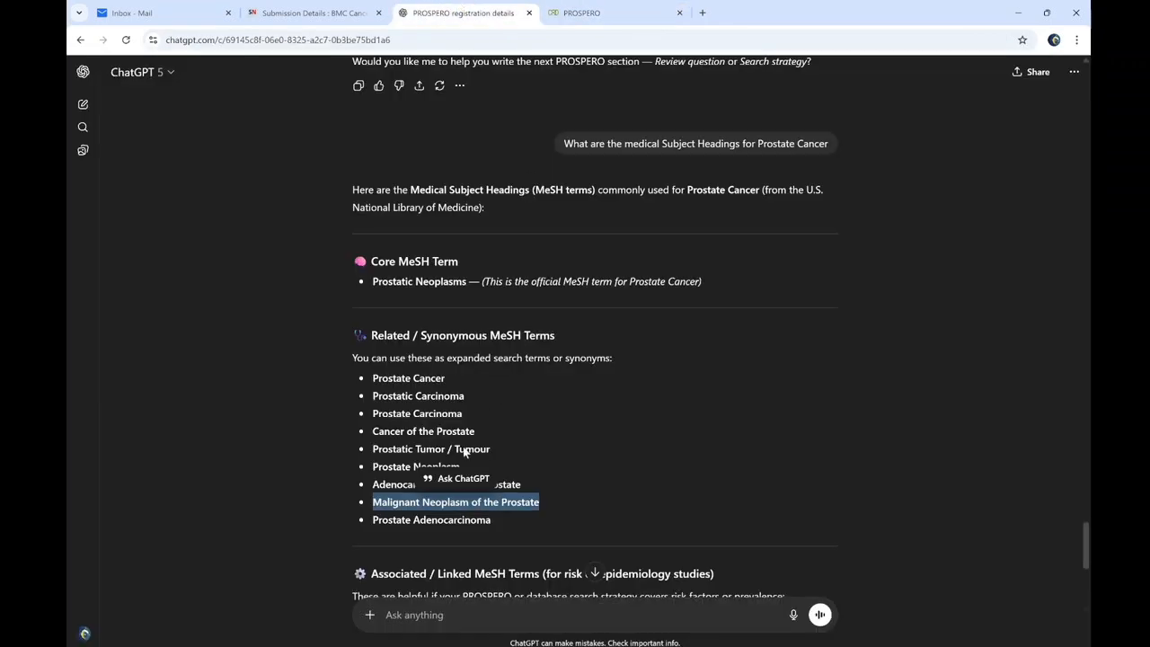
pyautogui.tripleClick(438, 517)
pyautogui.hotkey('ctrl', 'c')
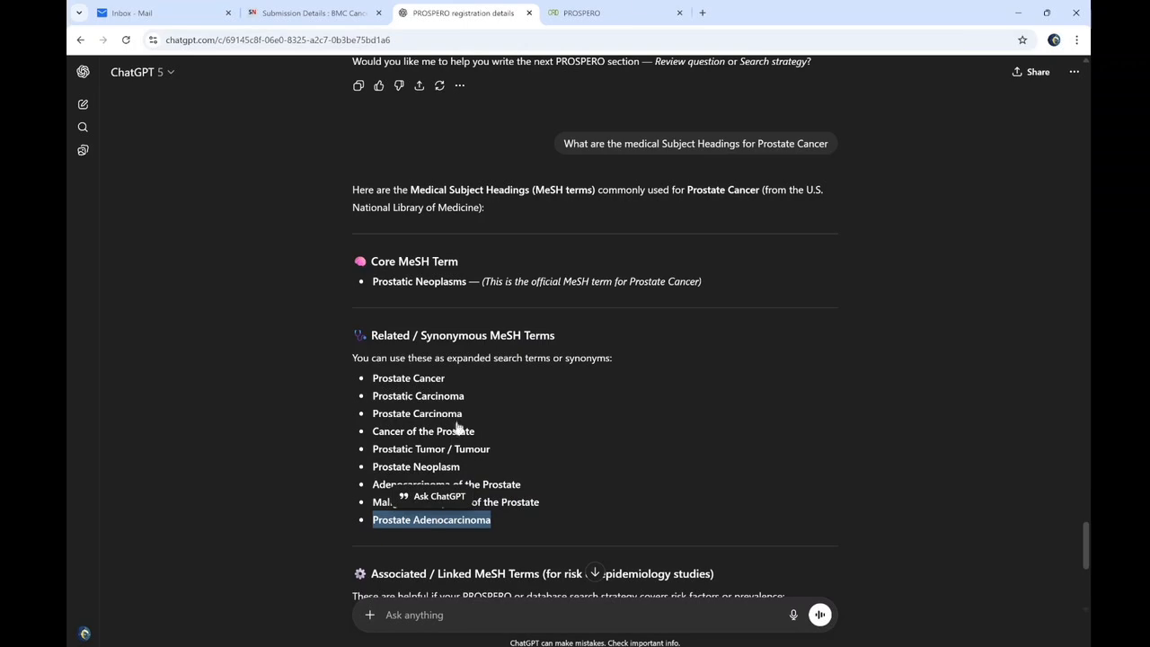
pyautogui.click(640, 7)
pyautogui.hotkey('ctrl', 'v')
pyautogui.hotkey('ctrl', 'a')
pyautogui.hotkey('ctrl', 'v')
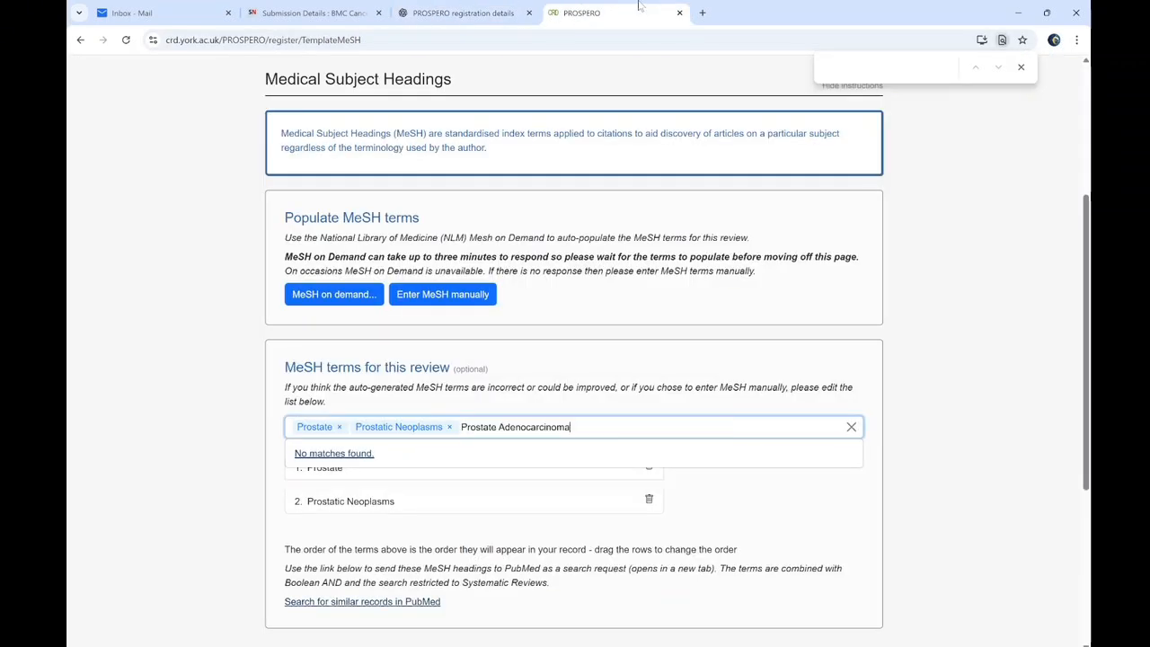
pyautogui.click(499, 9)
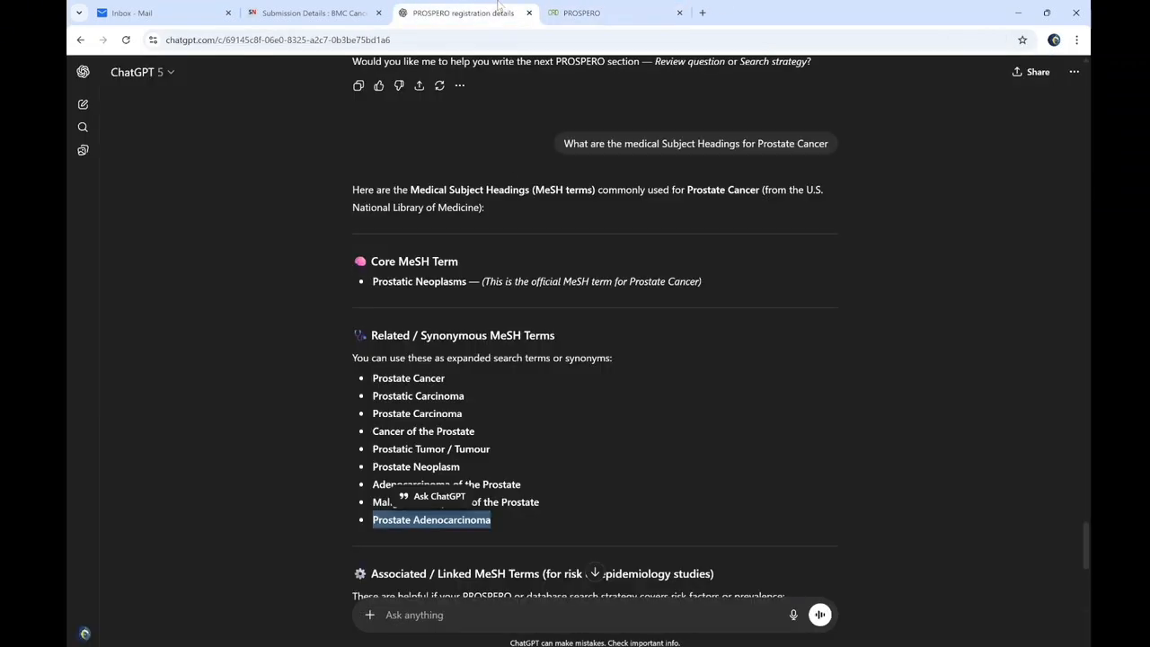
# Add Adenocarcinoma in Situ and Adenocarcinoma as MeSH terms
pyautogui.click(471, 404)
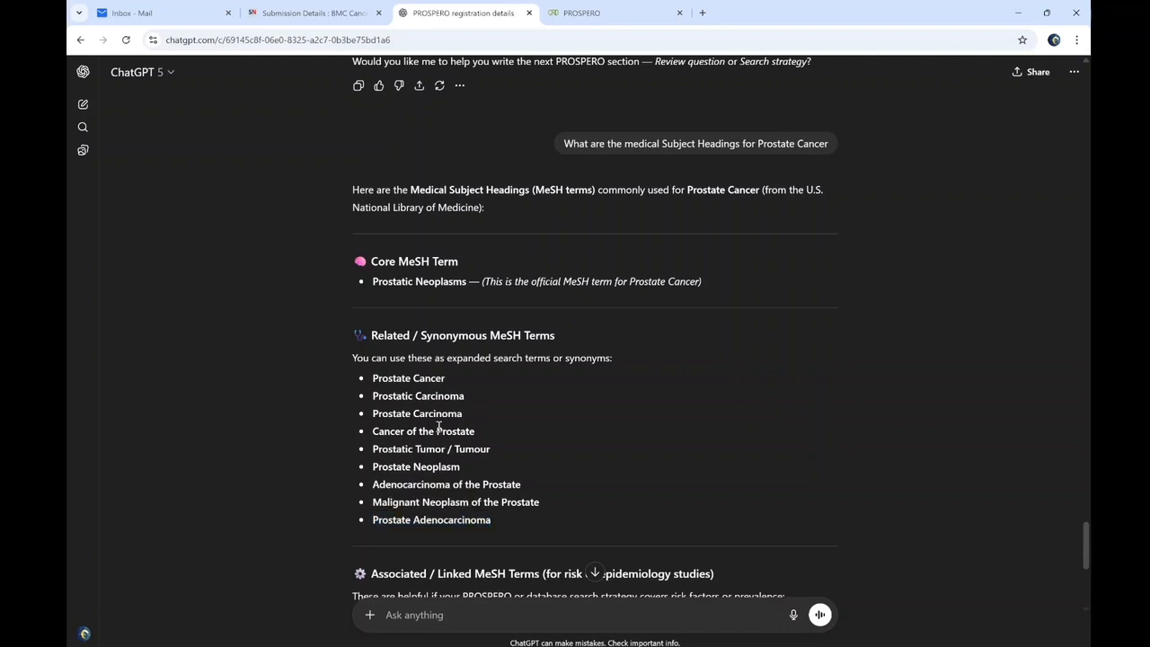
pyautogui.tripleClick(425, 488)
pyautogui.doubleClick(425, 486)
pyautogui.hotkey('ctrl', 'c')
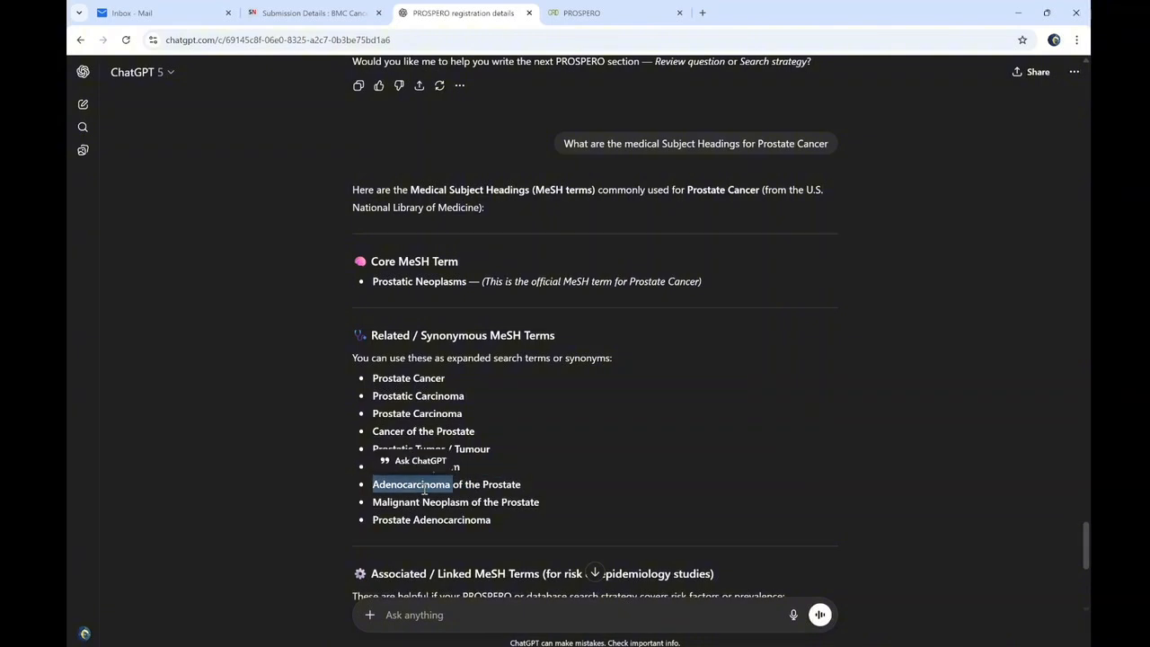
pyautogui.click(557, 8)
pyautogui.hotkey('ctrl', 'a')
pyautogui.hotkey('ctrl', 'v')
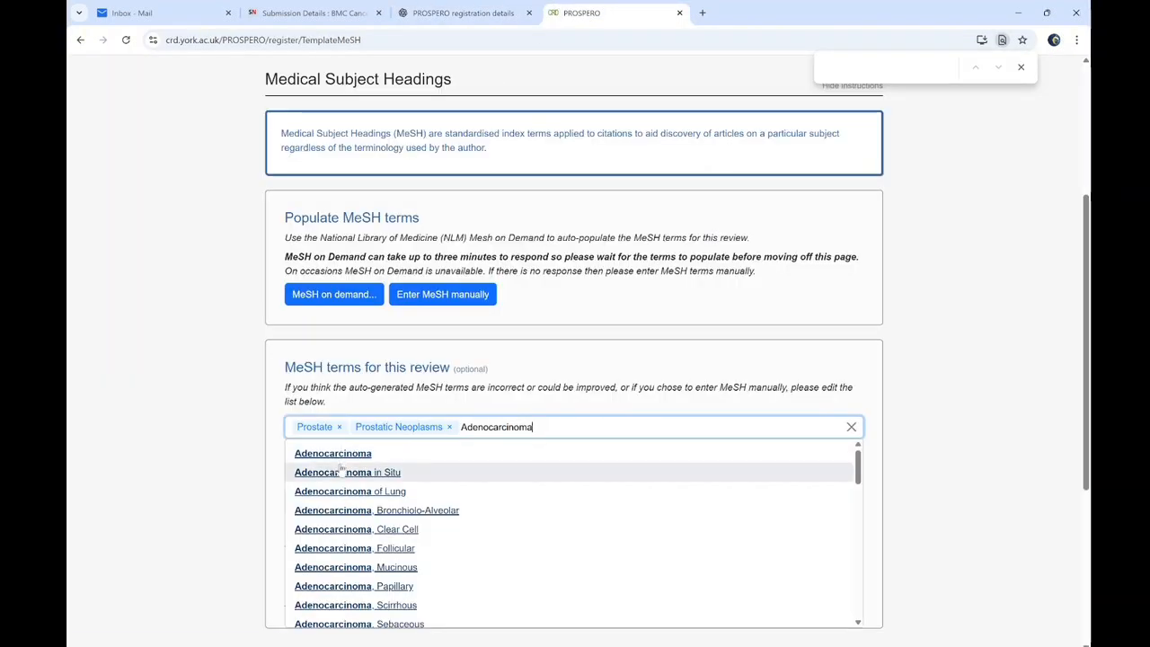
pyautogui.click(342, 470)
pyautogui.hotkey('ctrl', 'v')
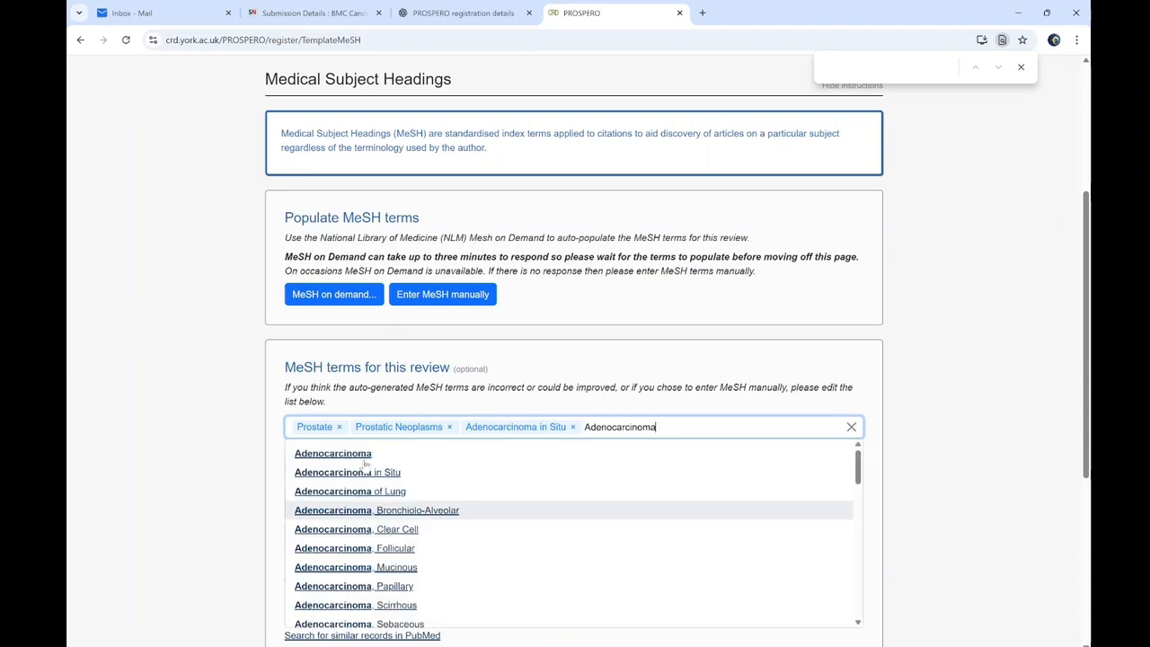
pyautogui.click(342, 453)
# Search 'Malignant Neoplasm', dropping 'of the Prostate', and add Neoplasms (Malignant Neoplasm)
pyautogui.click(468, 12)
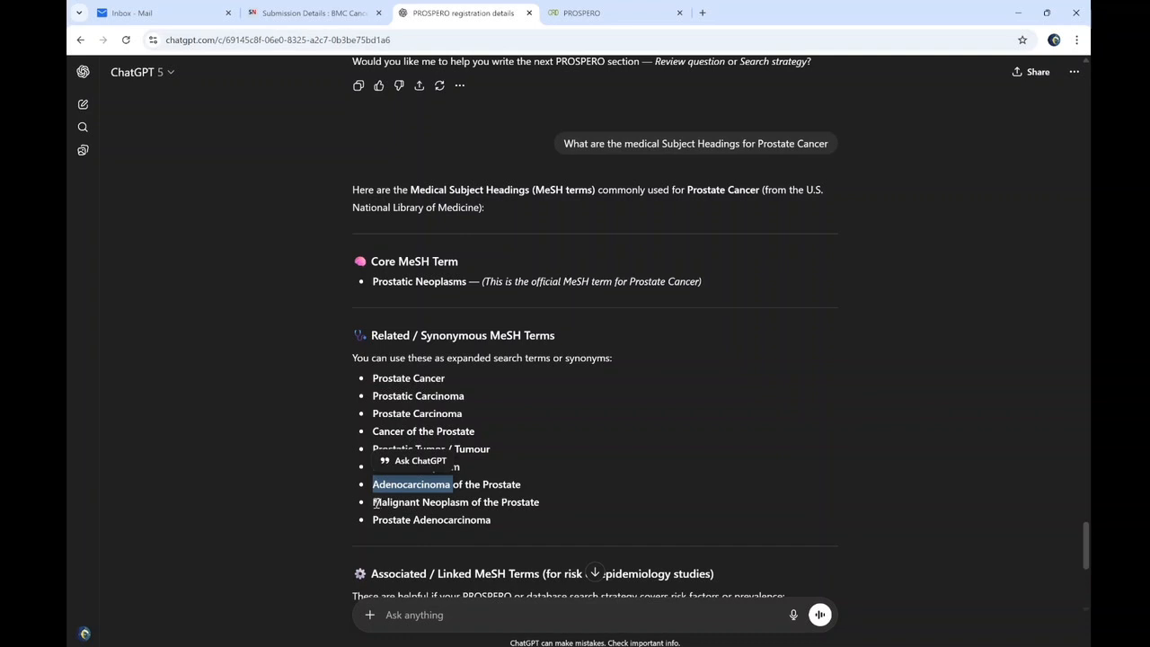
pyautogui.moveTo(375, 503); pyautogui.dragTo(544, 505)
pyautogui.hotkey('ctrl', 'c')
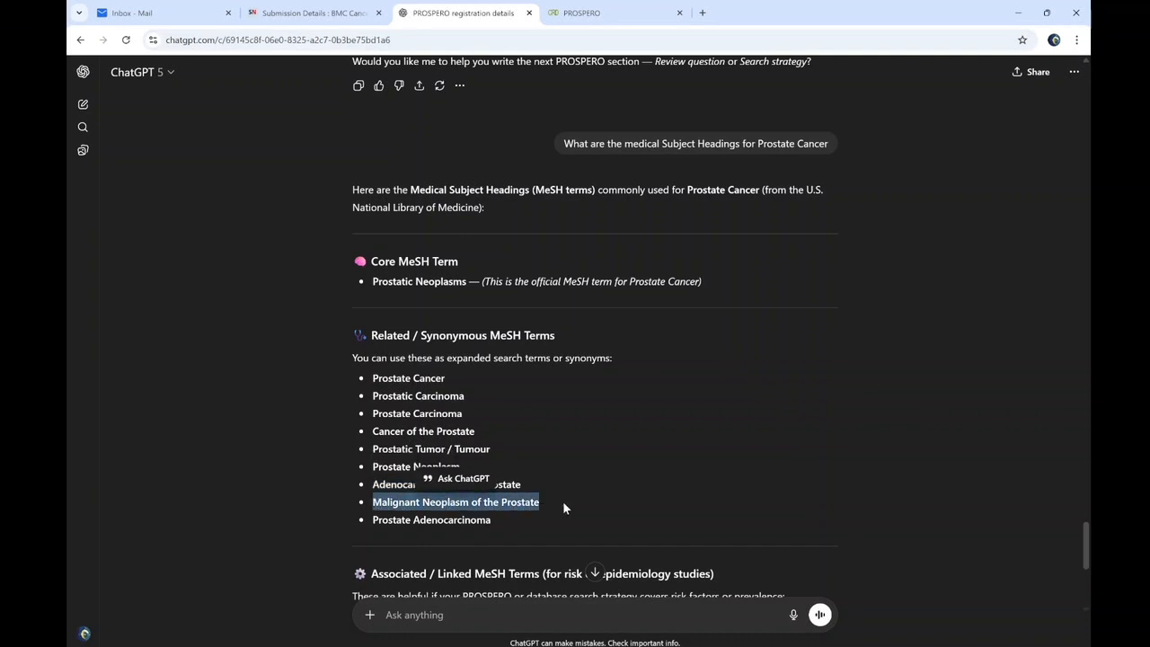
pyautogui.click(583, 13)
pyautogui.hotkey('ctrl', 'v')
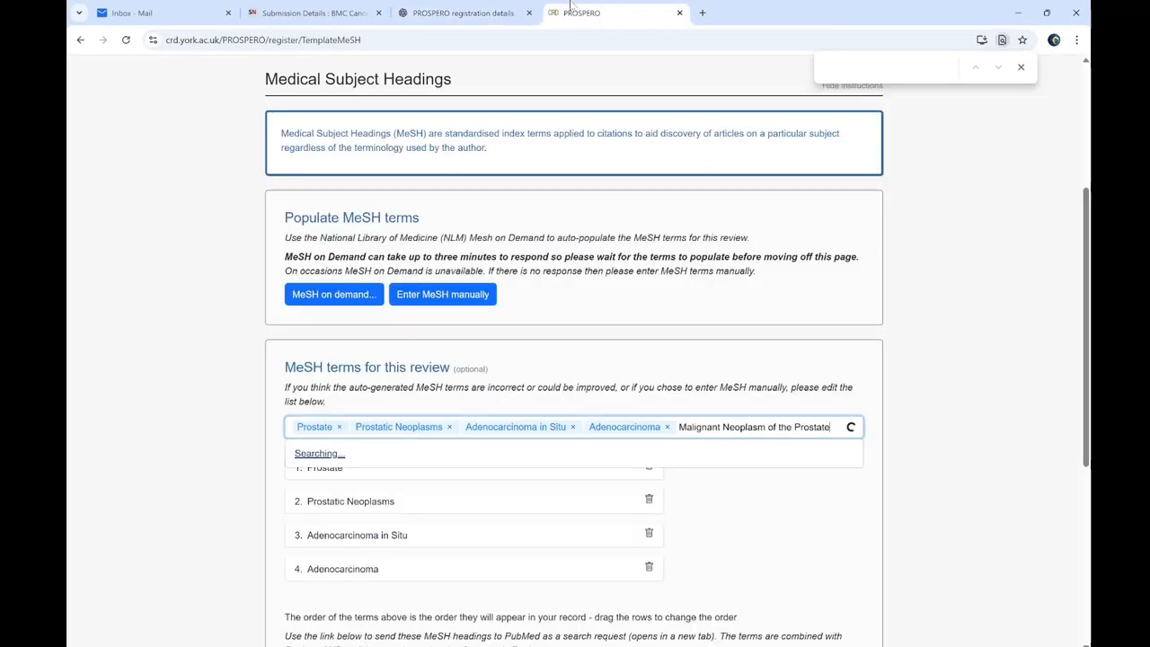
pyautogui.moveTo(772, 425); pyautogui.dragTo(831, 427)
pyautogui.press('BackSpace')
pyautogui.press('BackSpace')
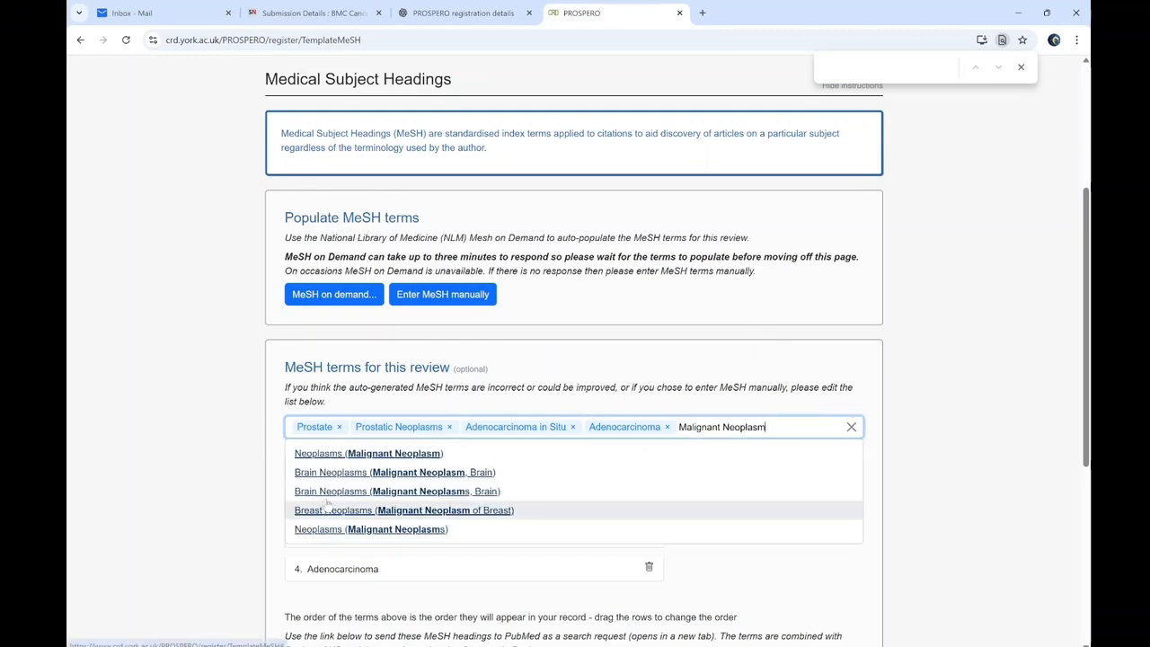
pyautogui.click(575, 451)
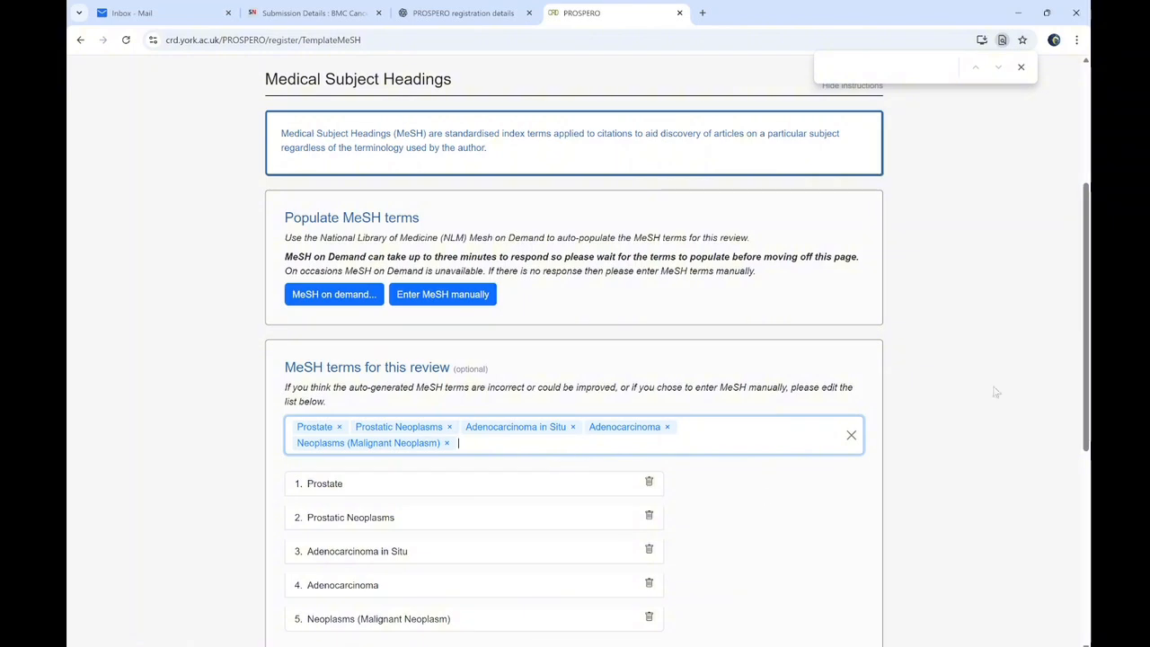
# Reopen Medical Subject Headings and add Prevalence and Incidence as MeSH terms
pyautogui.scroll(-5, 996, 392)
pyautogui.click(366, 462)
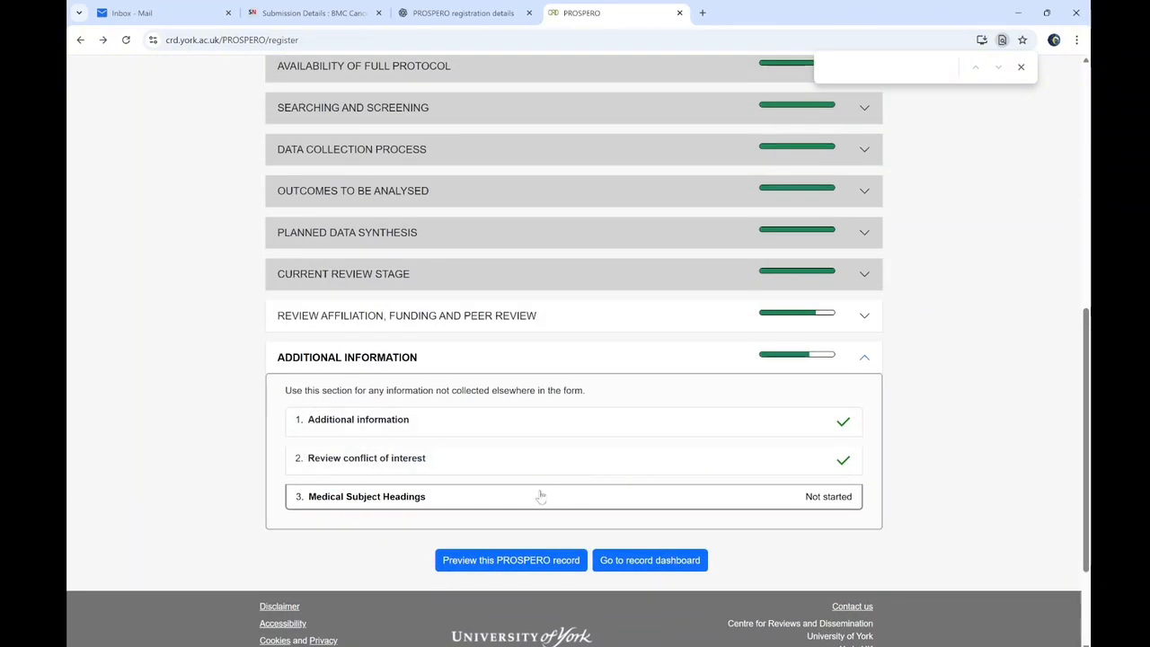
pyautogui.click(540, 496)
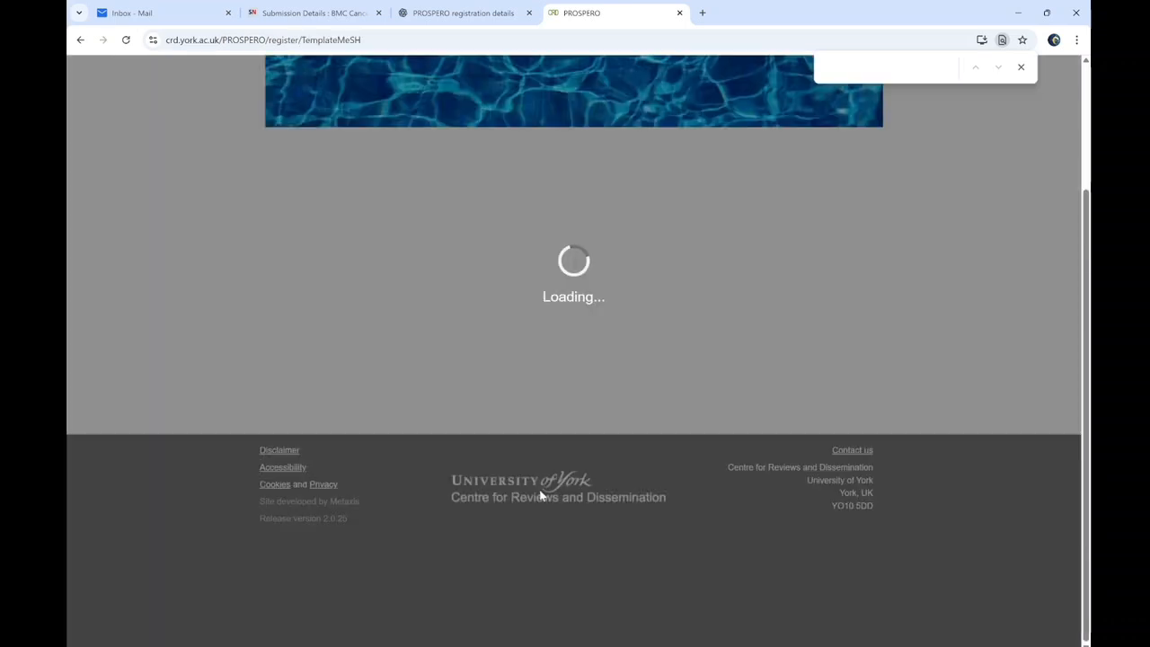
pyautogui.click(552, 440)
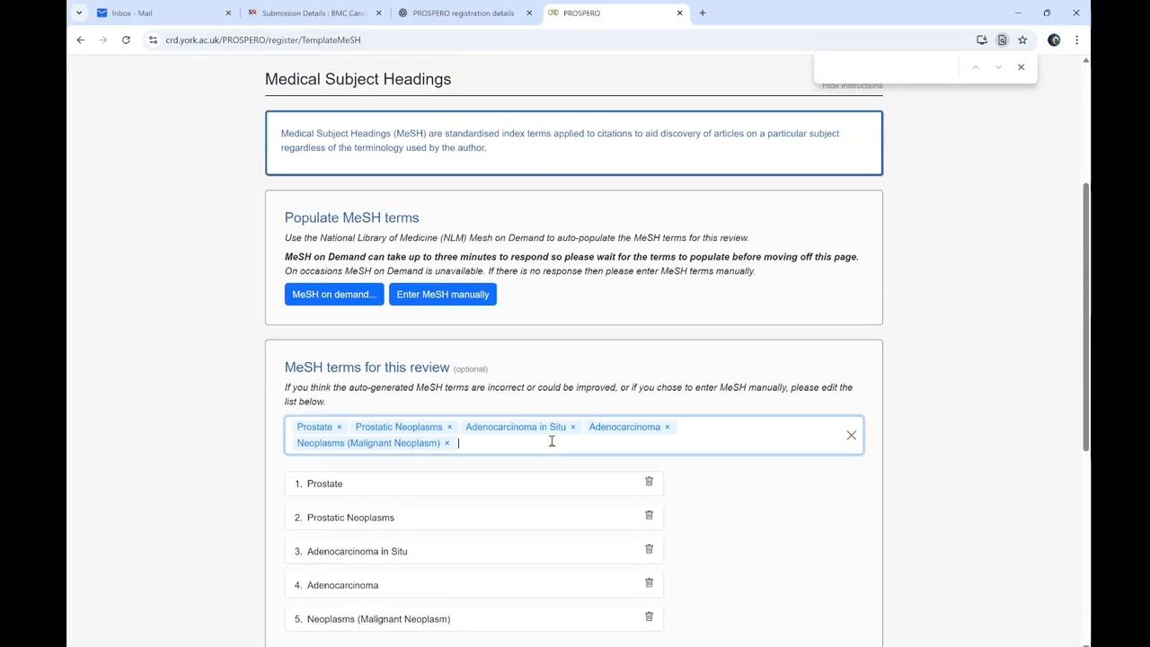
pyautogui.write('pro')
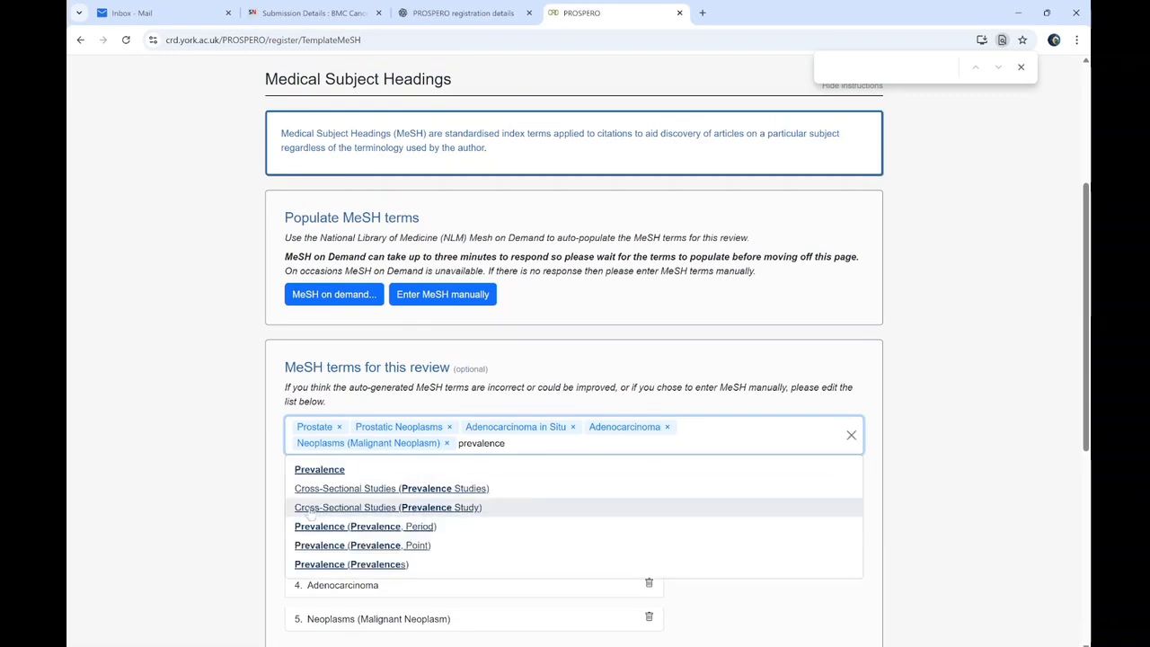
pyautogui.click(313, 473)
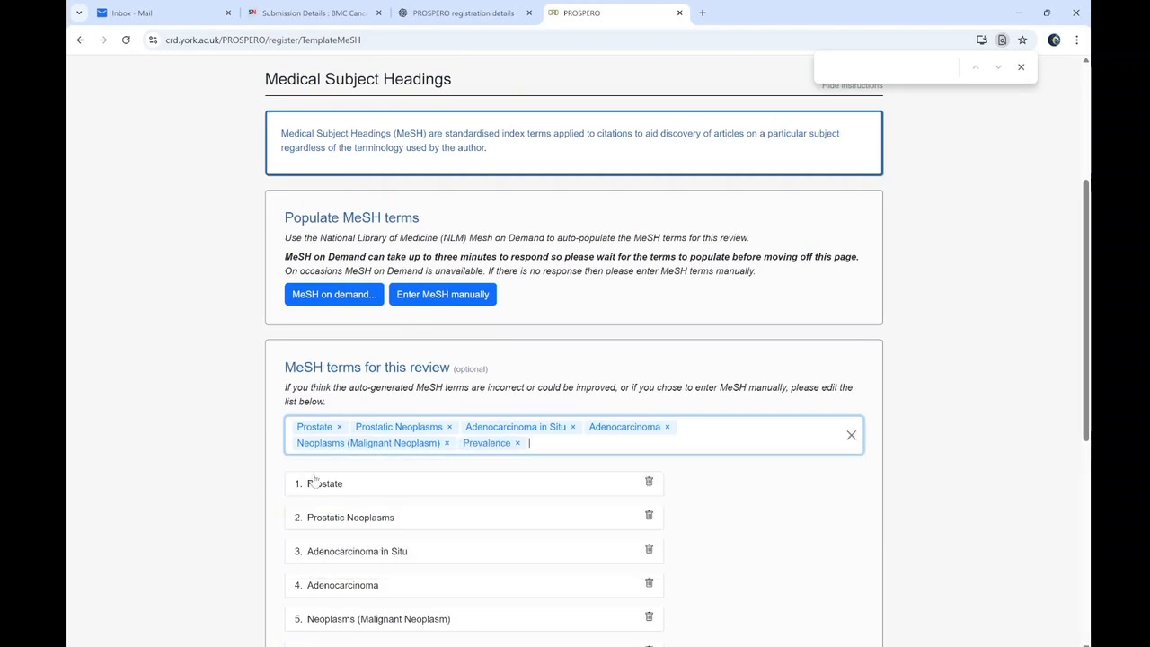
pyautogui.write('Indidence')
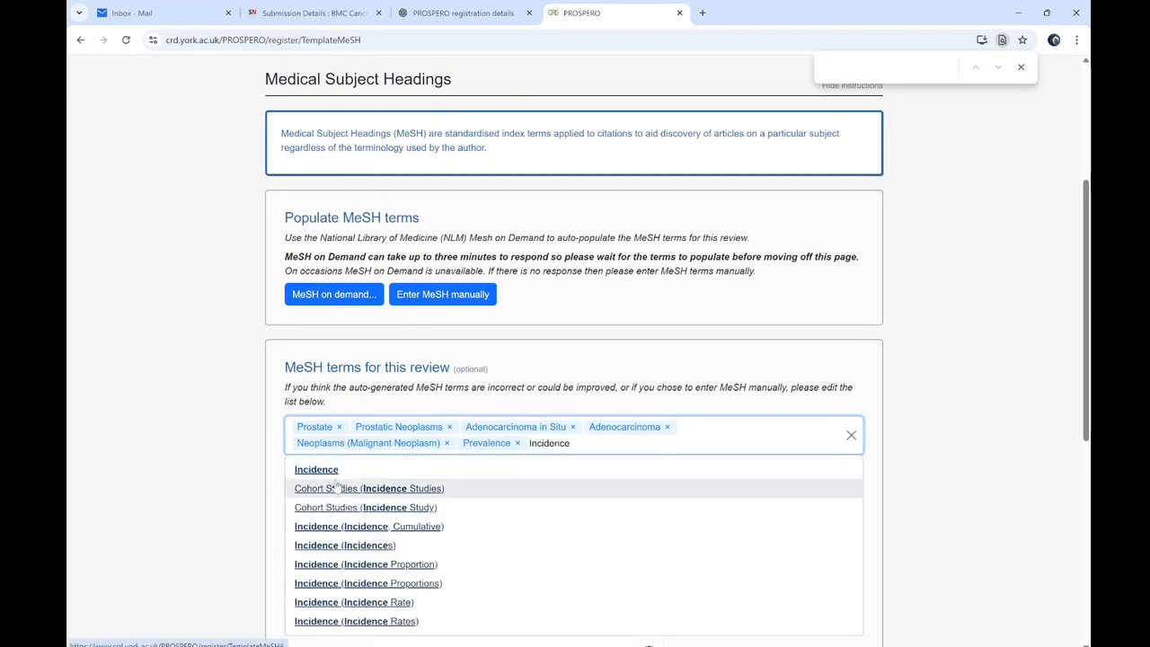
pyautogui.click(331, 471)
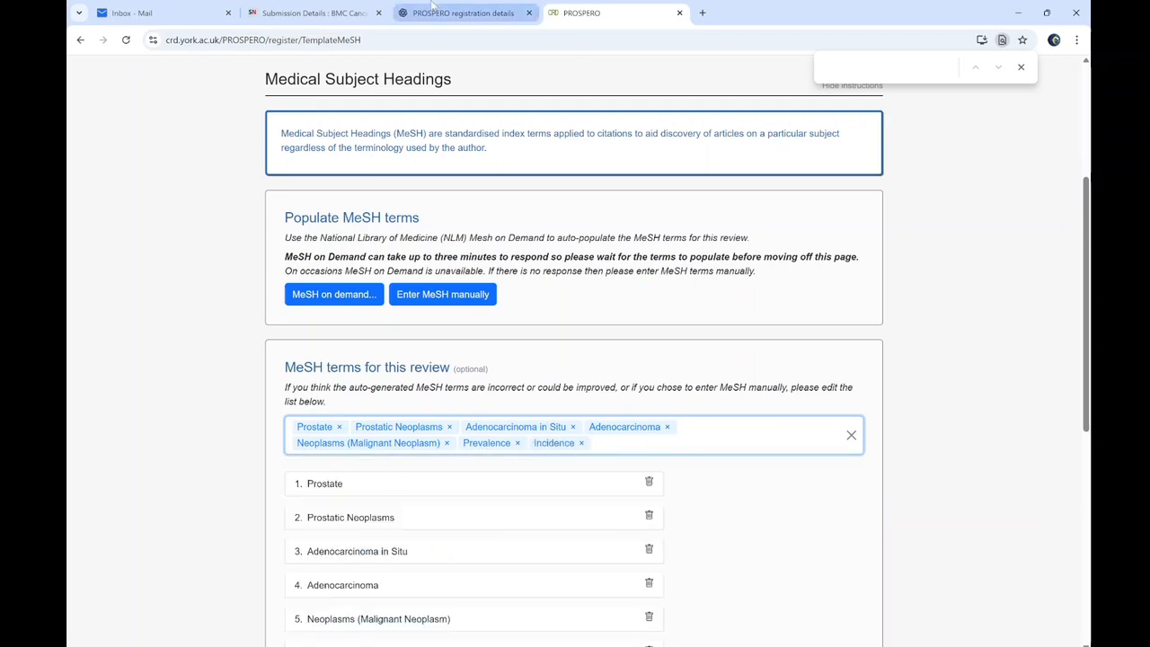
pyautogui.click(463, 12)
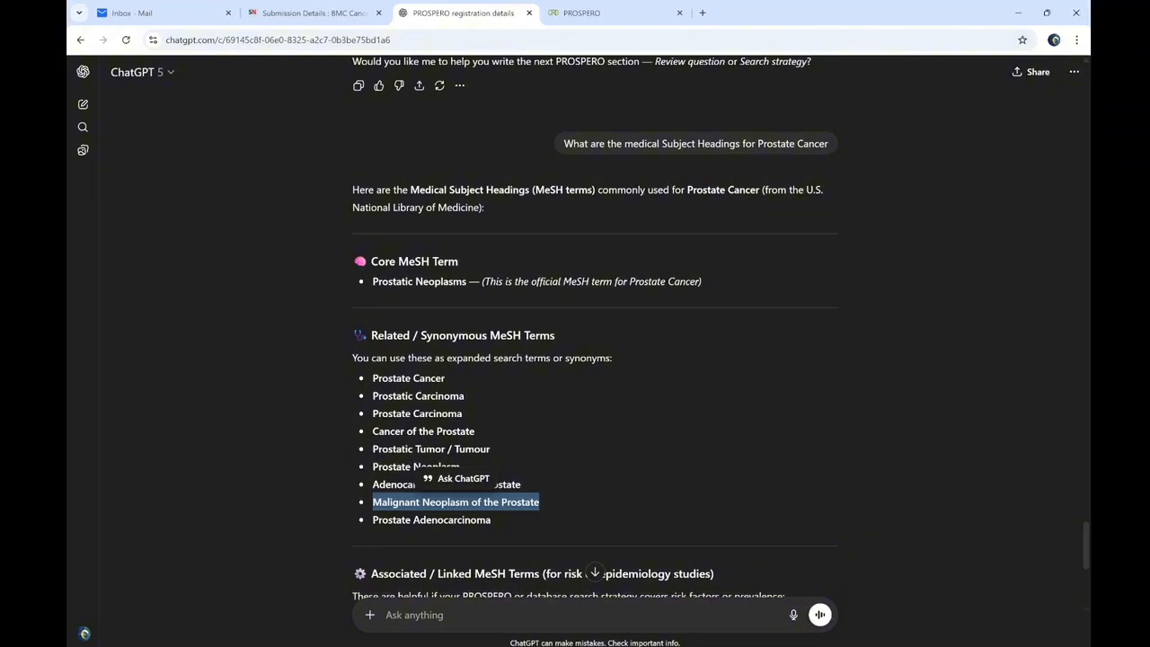
# Copy 'Risk Factors' from the manuscript's Search Strategy and return to PROSPERO's MeSH page
pyautogui.hotkey('alt', 'Tab')
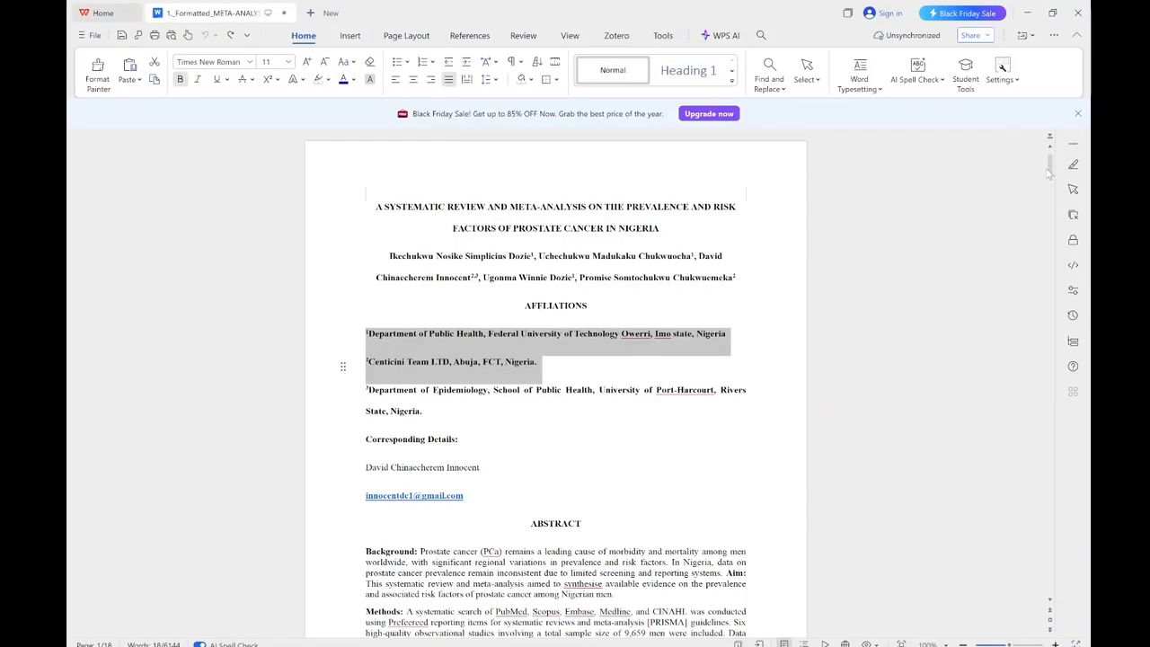
pyautogui.moveTo(1053, 166); pyautogui.dragTo(1056, 213)
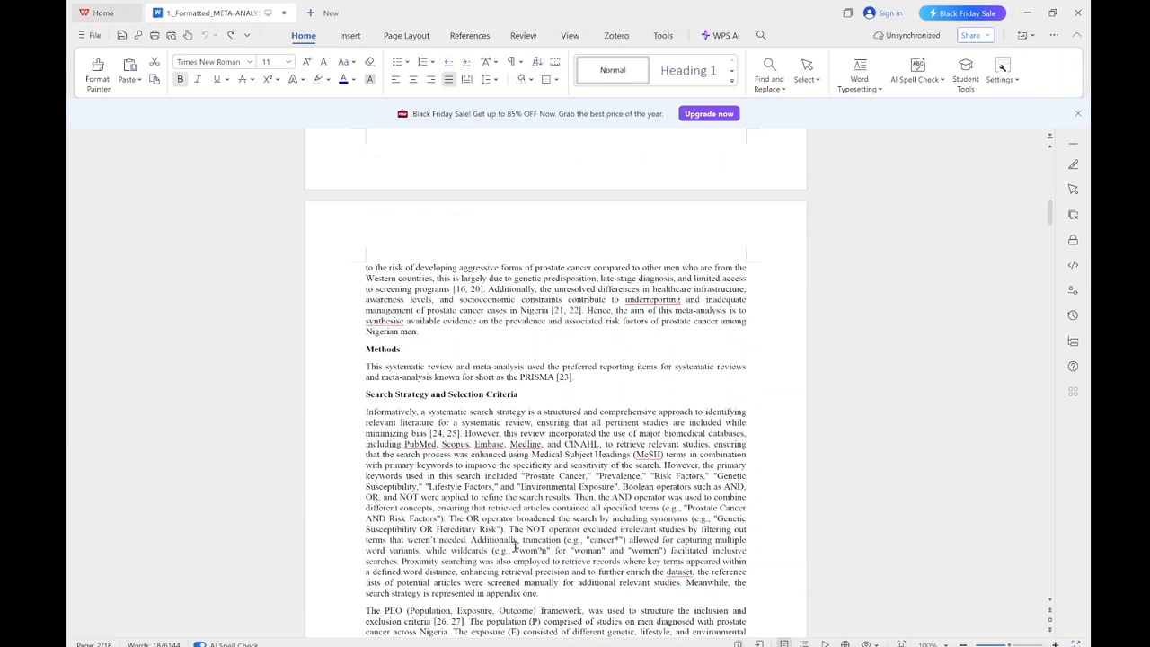
pyautogui.moveTo(501, 530); pyautogui.dragTo(390, 518)
pyautogui.hotkey('ctrl', 'c')
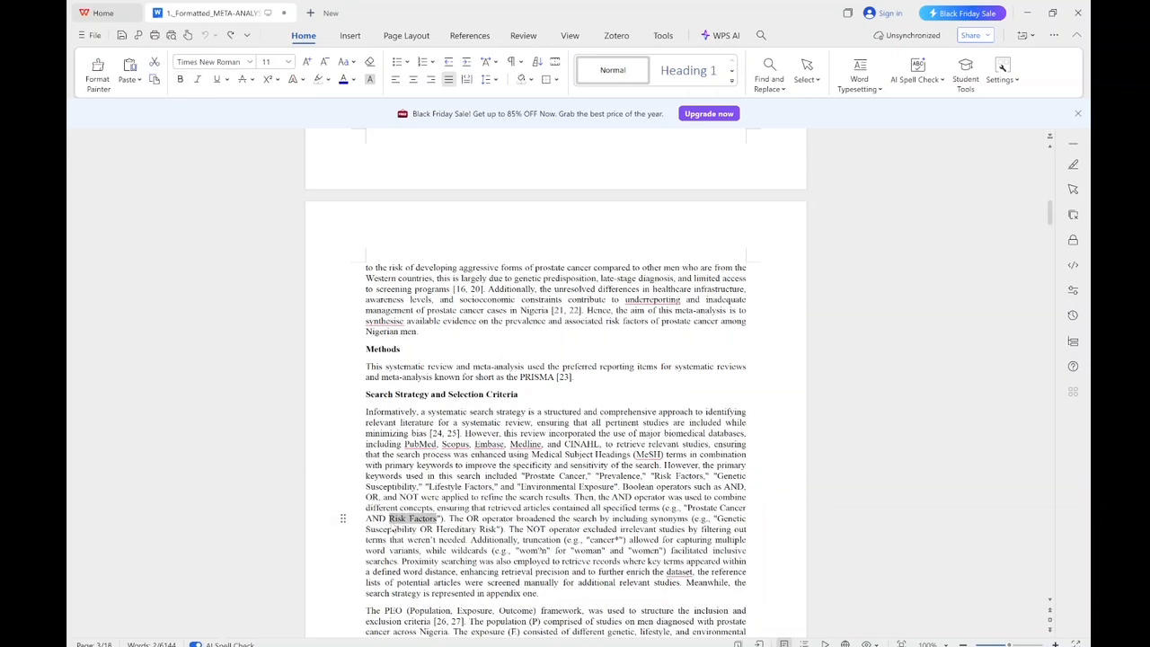
pyautogui.click(1027, 12)
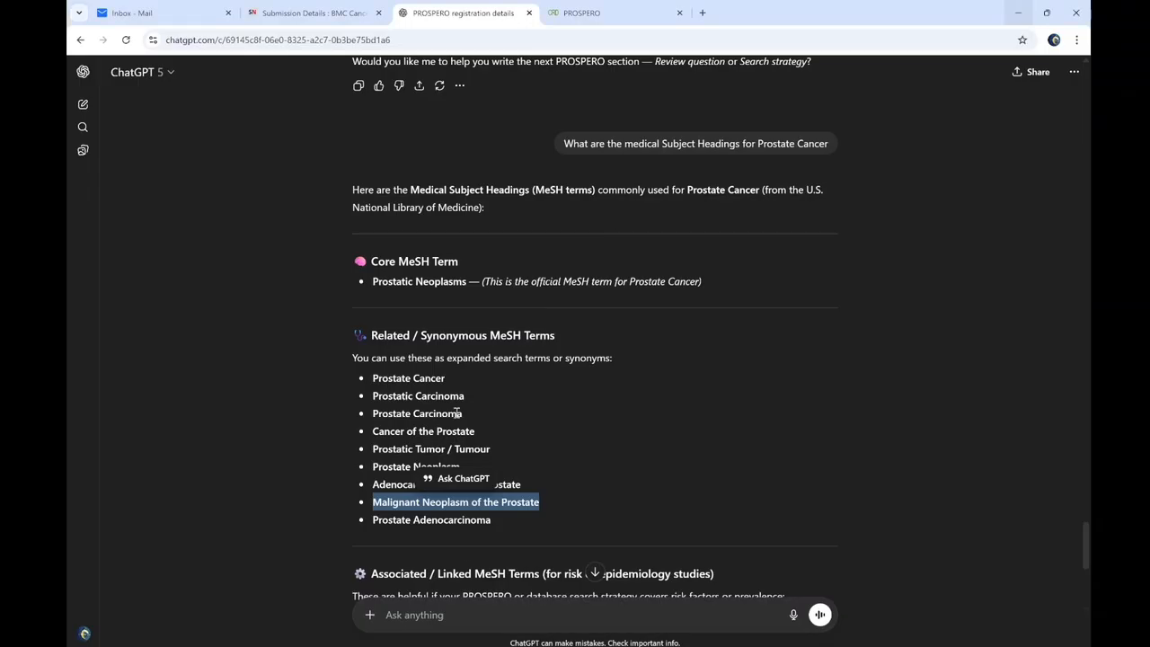
pyautogui.click(583, 13)
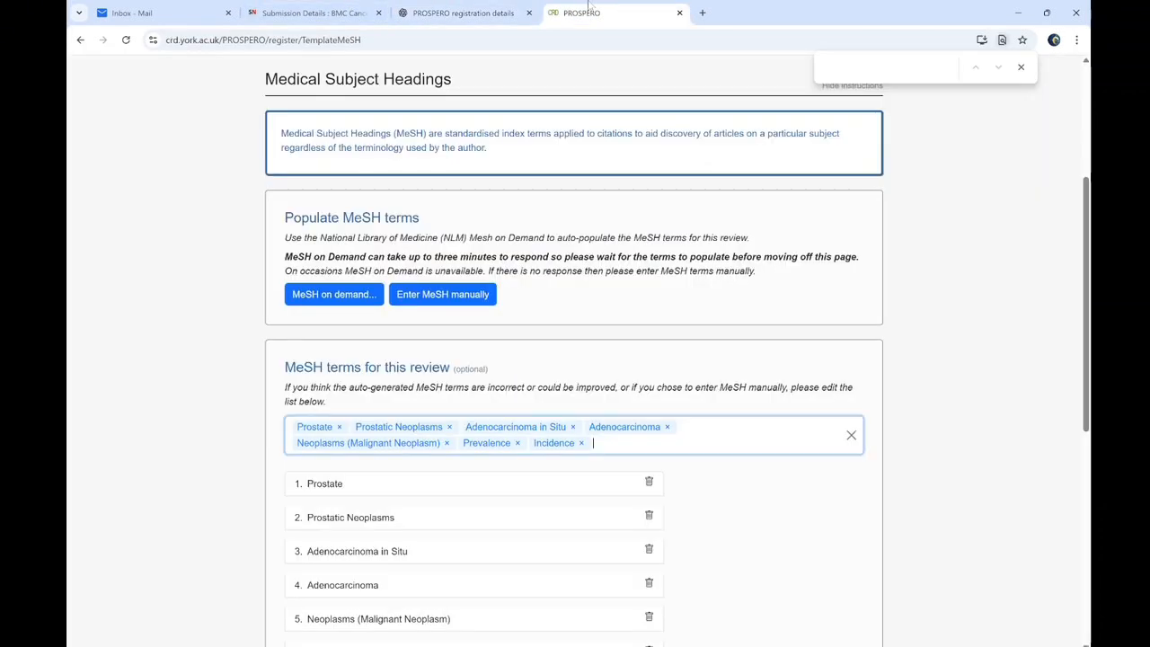
# Add Risk Factors and Epidemiology as MeSH terms, copied from the ChatGPT list
pyautogui.hotkey('ctrl', 'v')
pyautogui.click(357, 470)
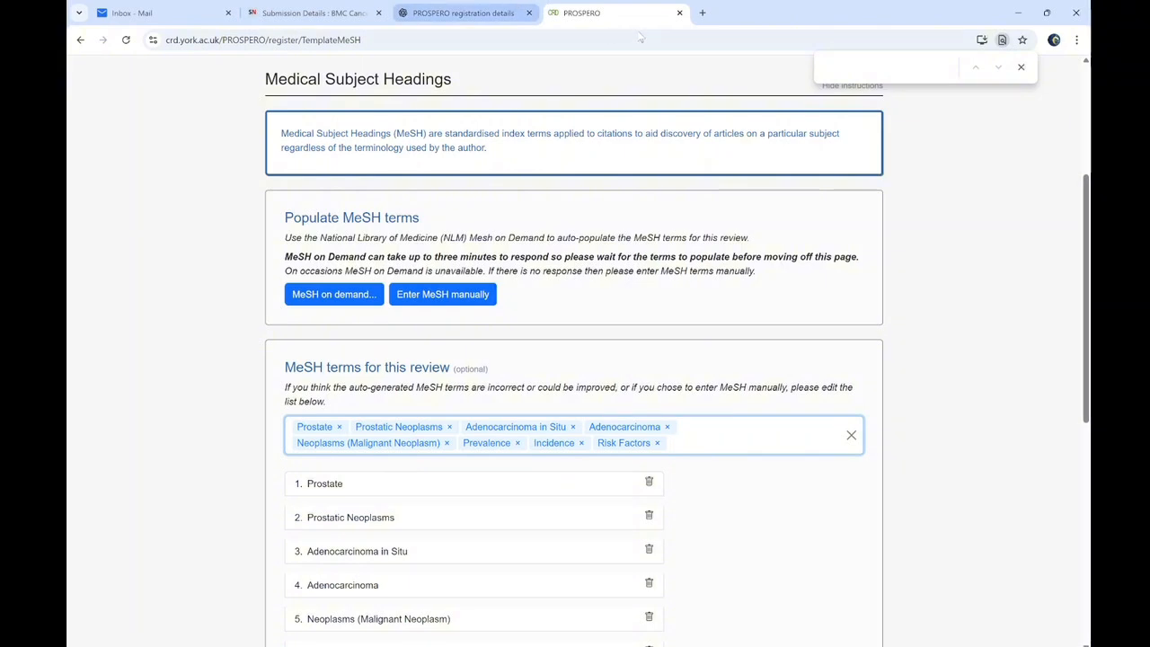
pyautogui.click(494, 11)
pyautogui.click(485, 506)
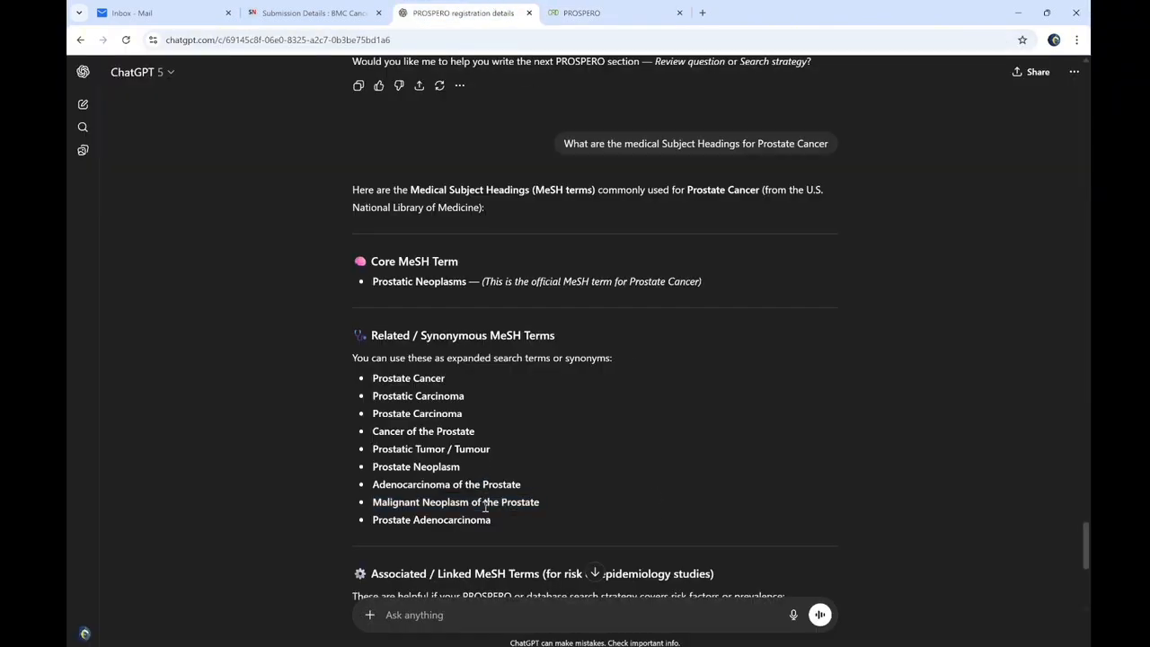
pyautogui.scroll(-3, 1085, 585)
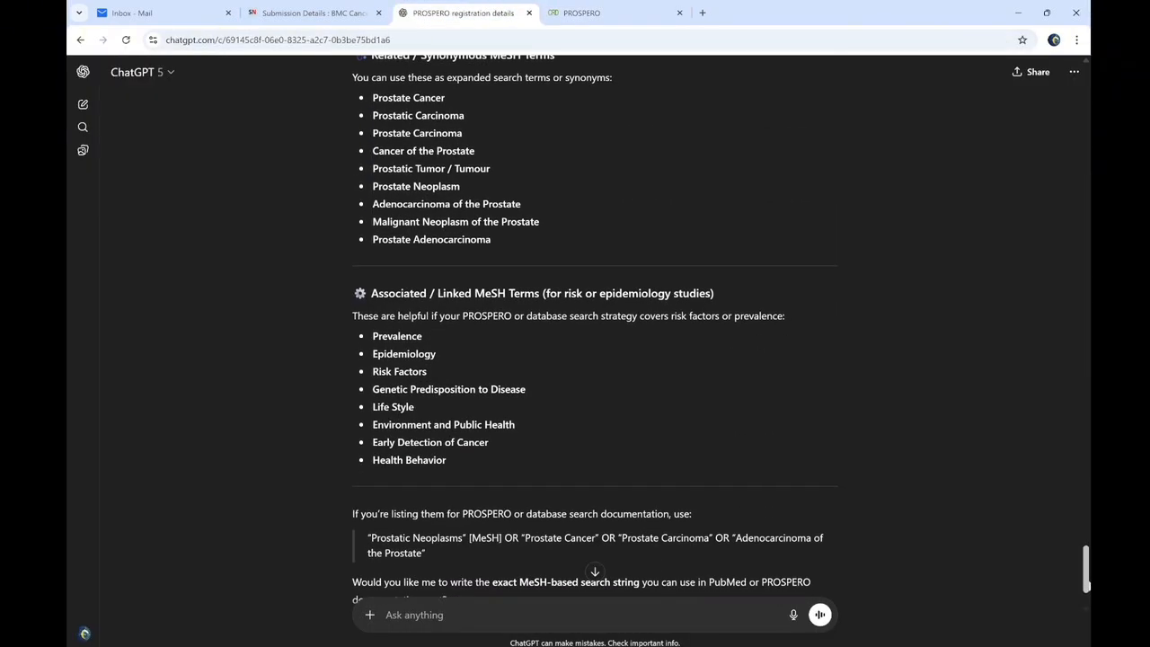
pyautogui.doubleClick(395, 359)
pyautogui.hotkey('ctrl', 'c')
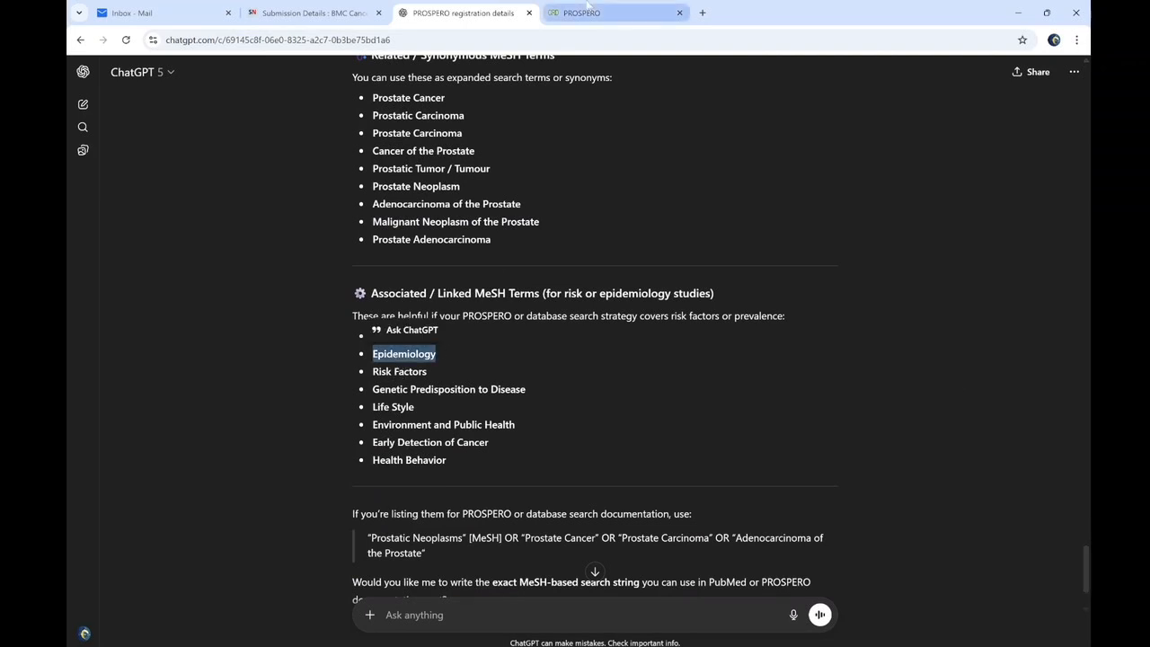
pyautogui.click(584, 12)
pyautogui.hotkey('ctrl', 'v')
pyautogui.click(310, 471)
# Add Genetic Predisposition to Disease and Early Detection of Cancer as MeSH terms
pyautogui.click(428, 7)
pyautogui.tripleClick(401, 388)
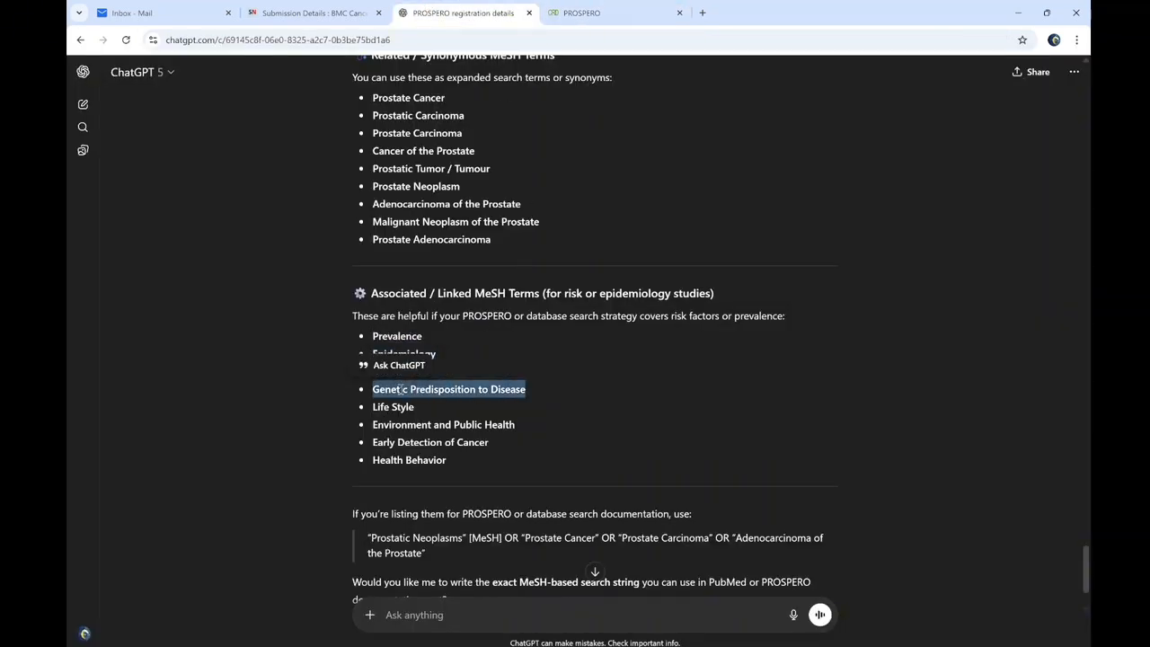
pyautogui.click(584, 12)
pyautogui.hotkey('ctrl', 'v')
pyautogui.click(427, 469)
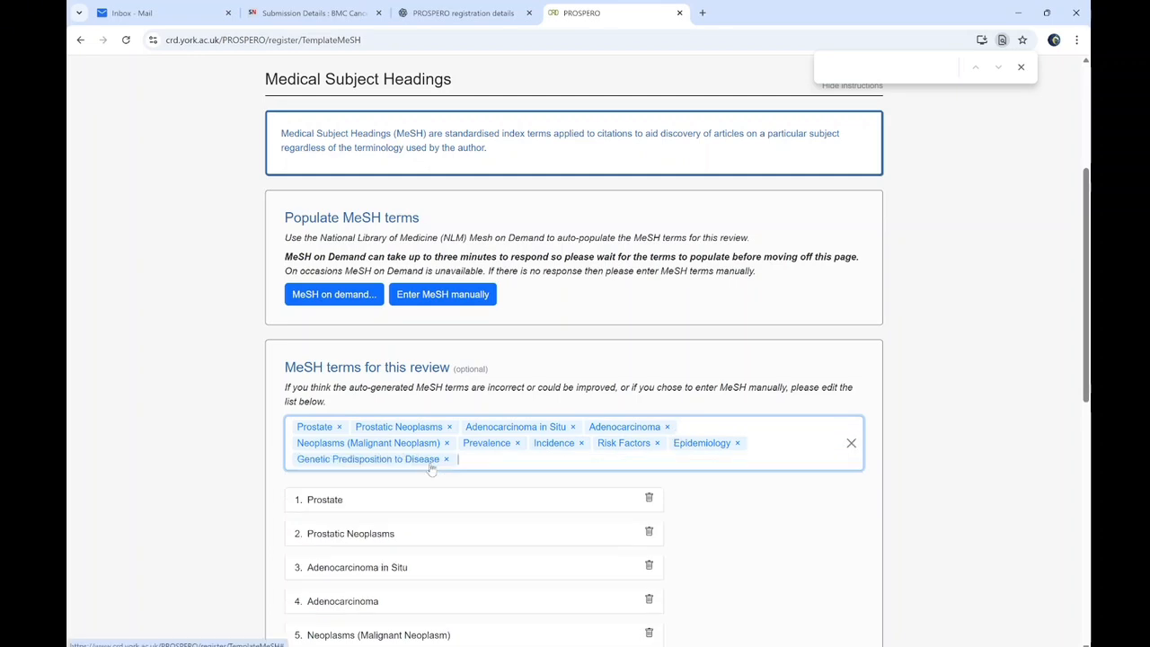
pyautogui.click(463, 13)
pyautogui.tripleClick(440, 452)
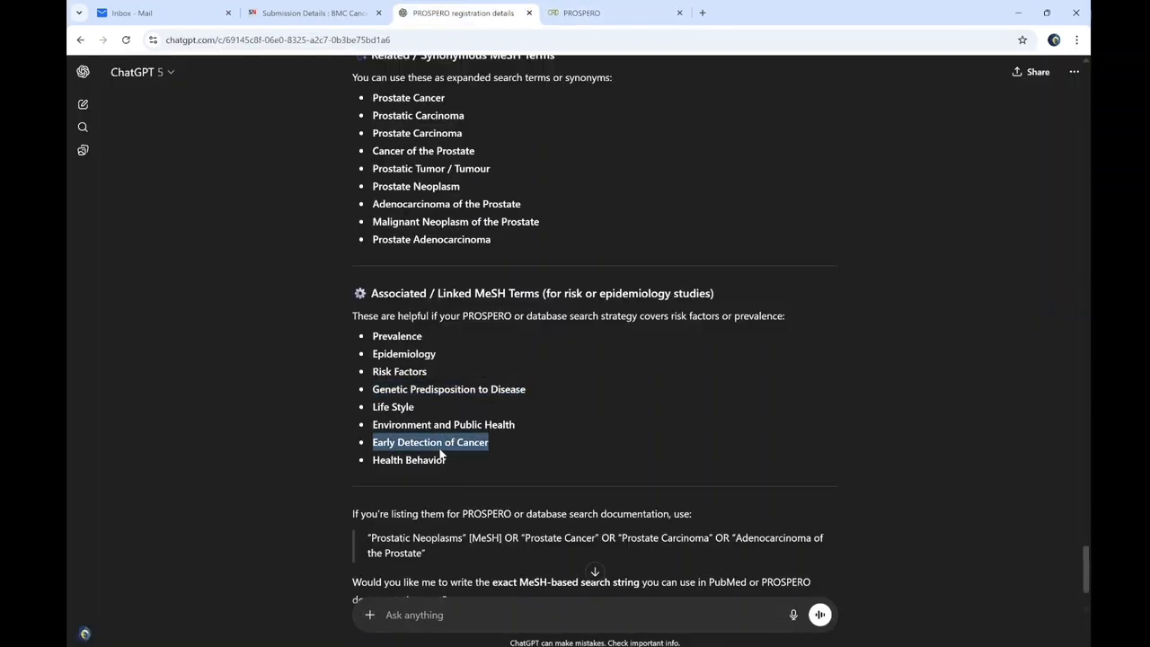
pyautogui.click(583, 13)
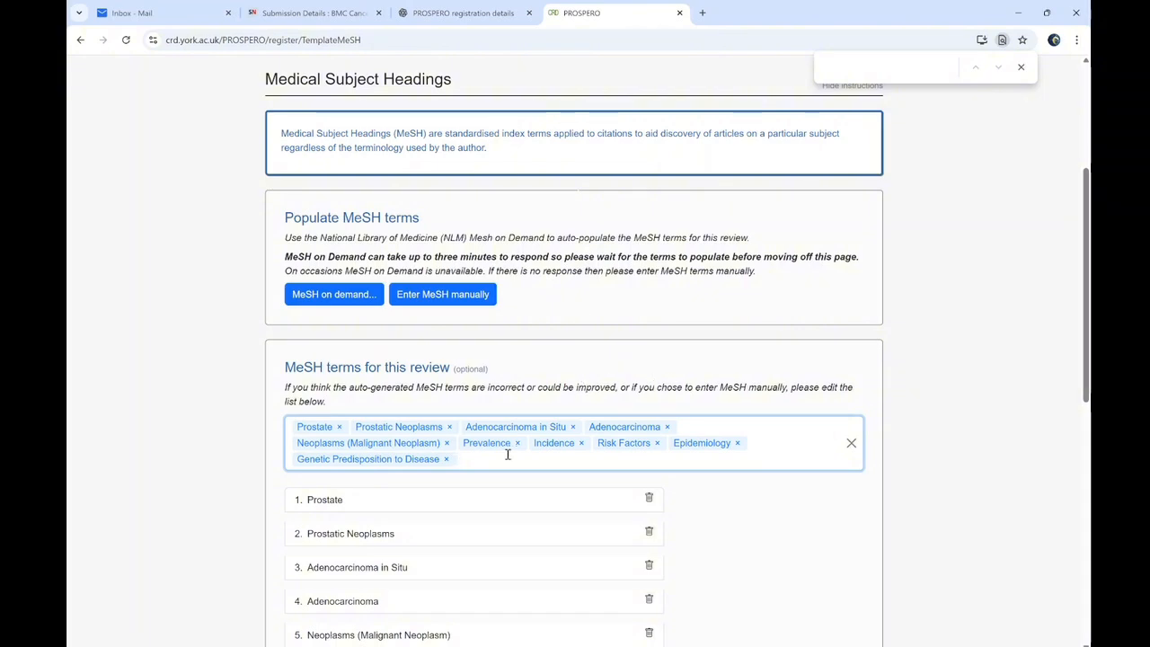
pyautogui.hotkey('ctrl', 'v')
pyautogui.click(355, 486)
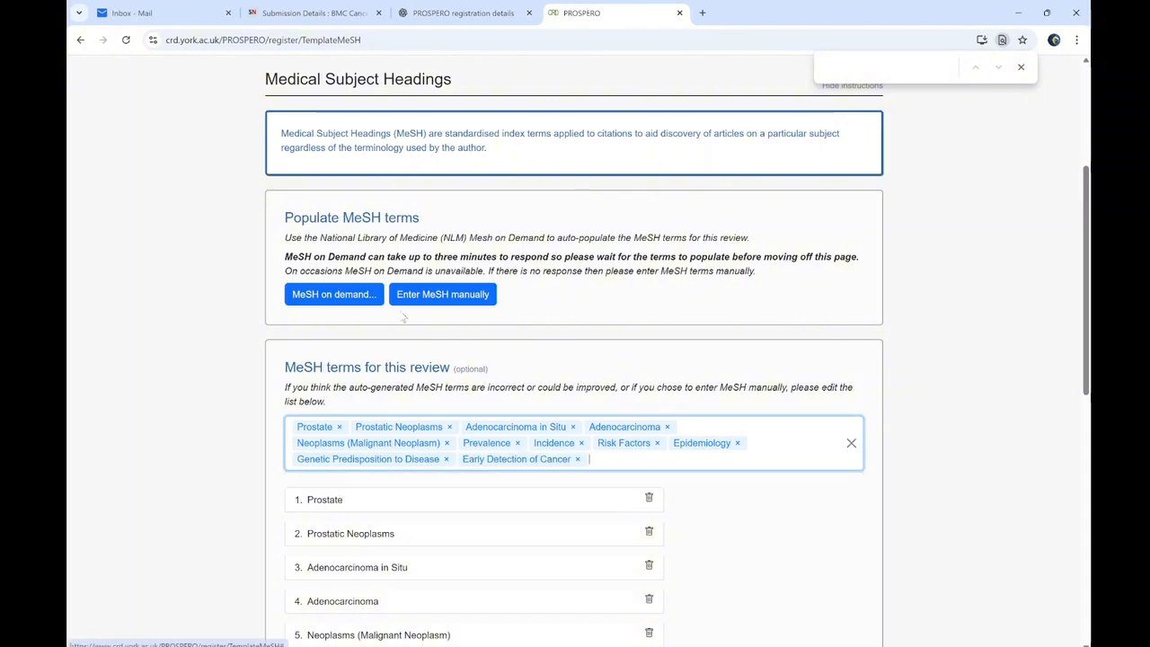
# Add Health Behavior as the twelfth MeSH term and mark the section complete
pyautogui.click(463, 13)
pyautogui.moveTo(446, 460); pyautogui.dragTo(418, 460)
pyautogui.click(584, 11)
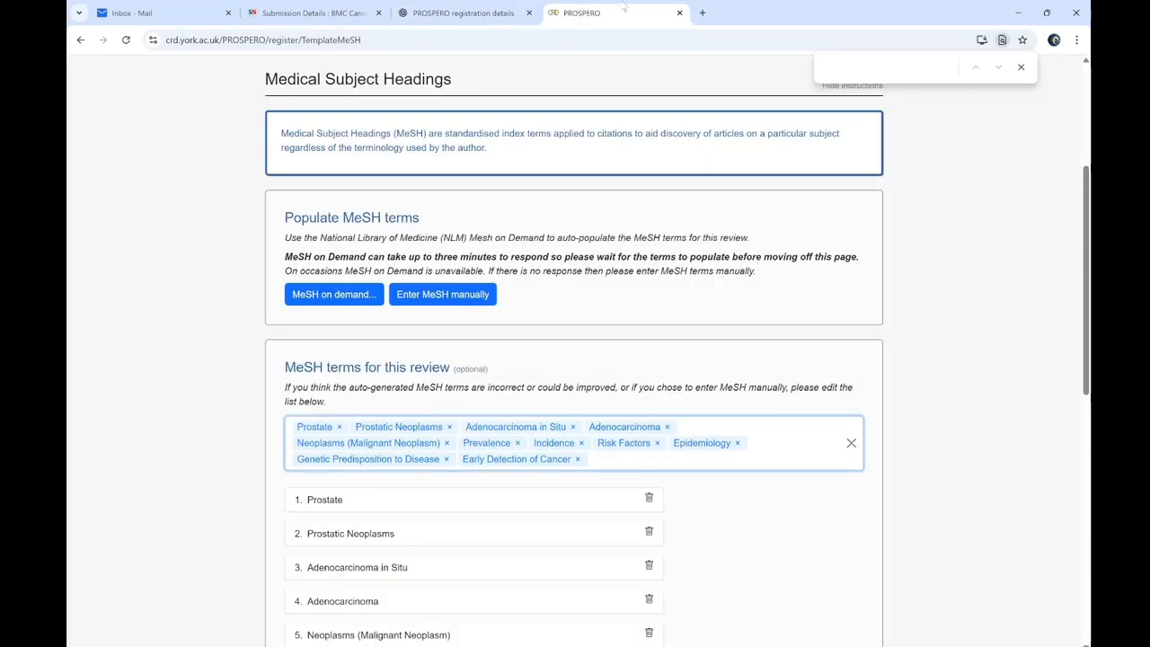
pyautogui.hotkey('ctrl', 'v')
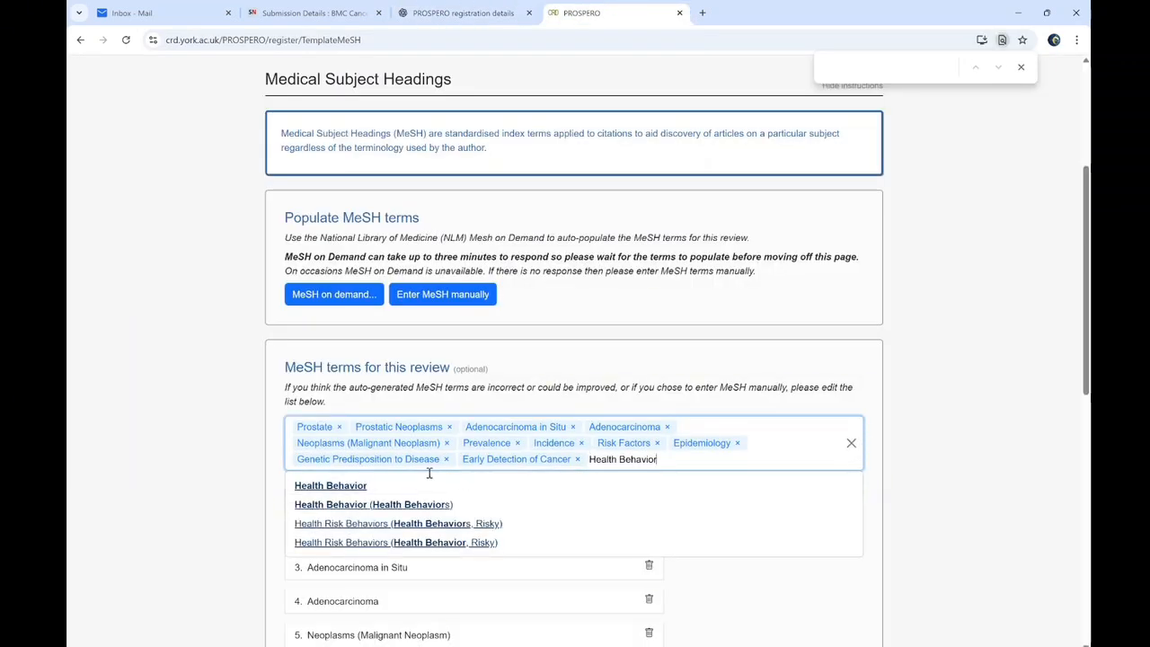
pyautogui.click(565, 483)
pyautogui.scroll(-3, 1047, 282)
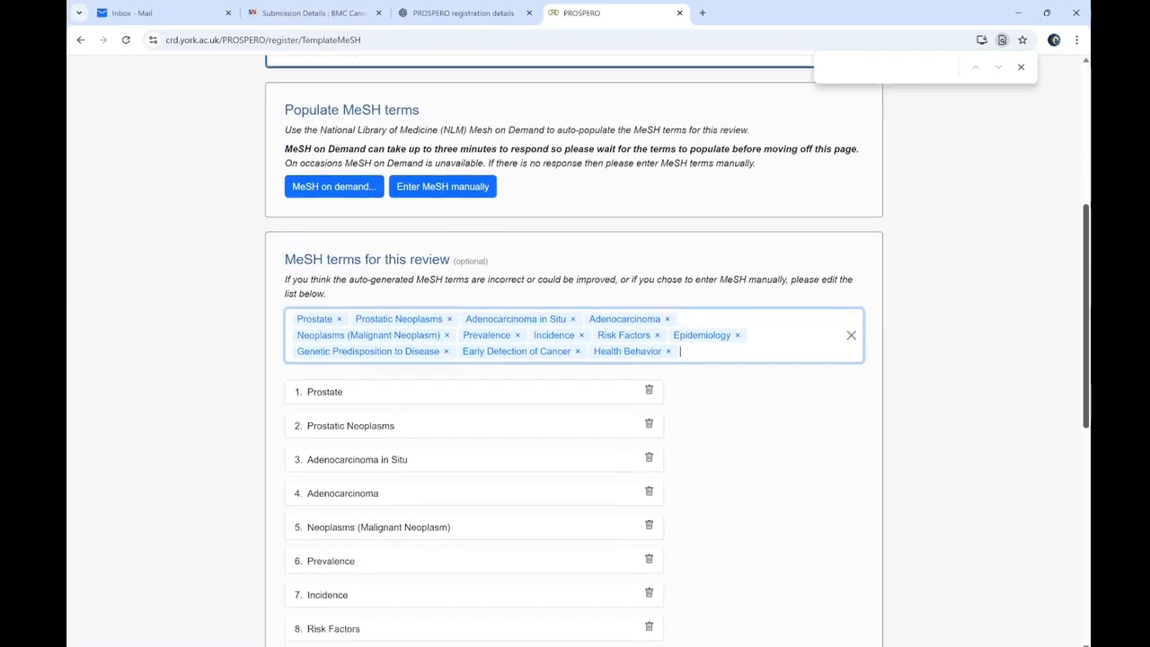
pyautogui.scroll(-6, 1056, 262)
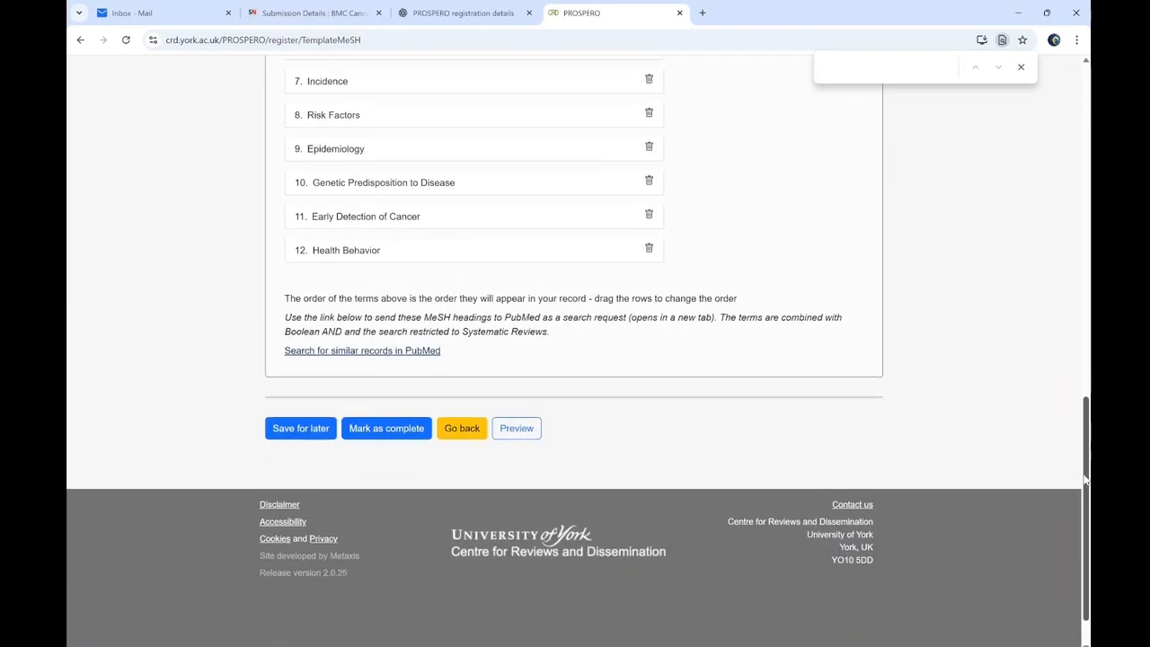
pyautogui.click(352, 378)
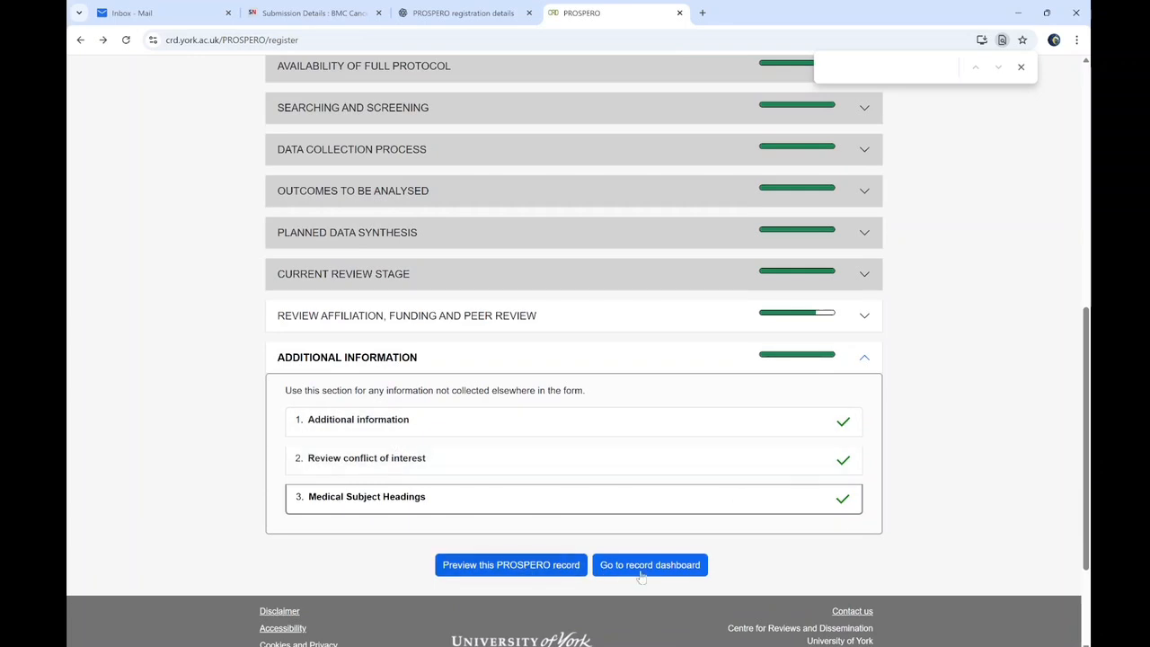
# Read through the full PROSPERO record preview, then close it
pyautogui.click(548, 570)
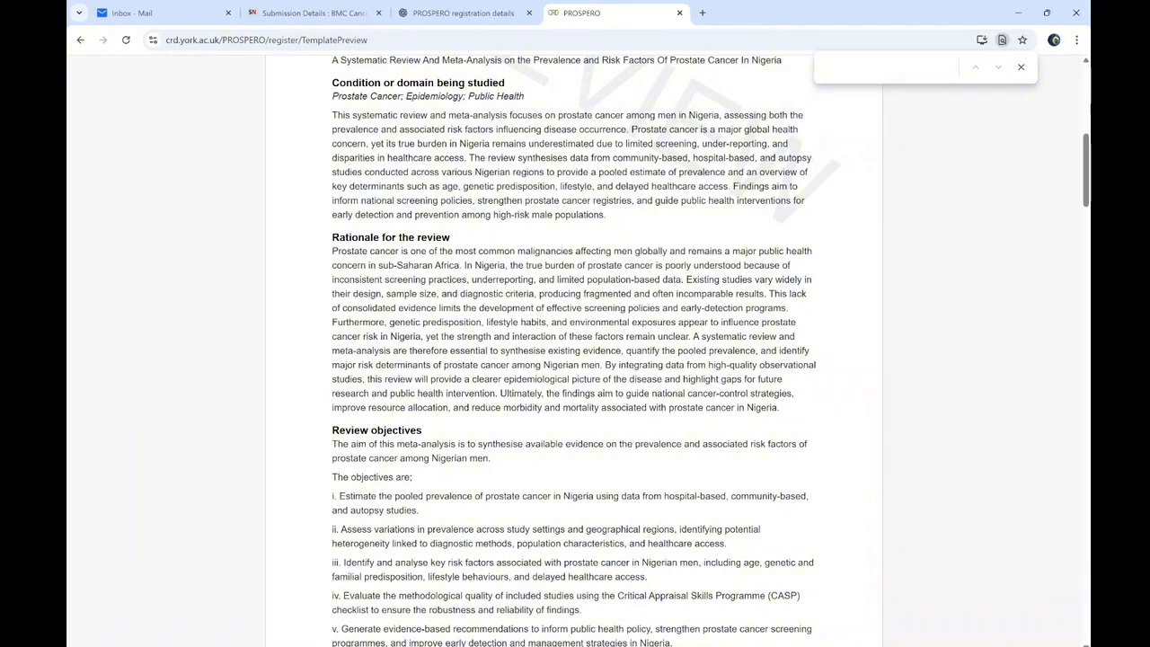
pyautogui.click(1086, 109)
pyautogui.moveTo(1087, 109); pyautogui.dragTo(1087, 607)
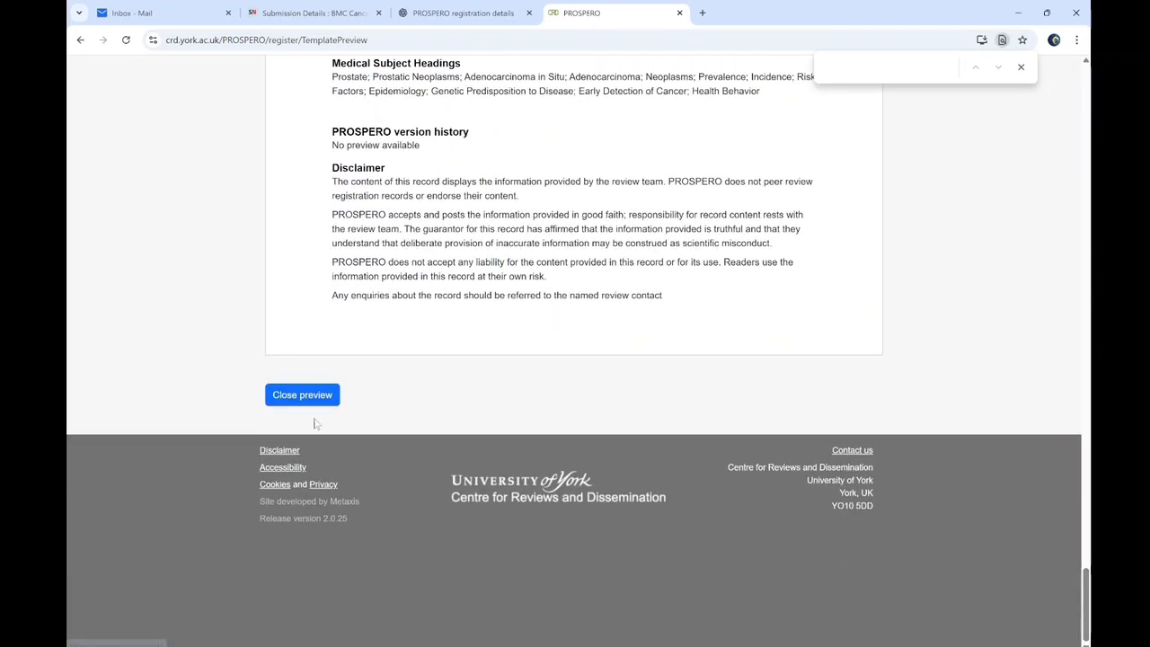
pyautogui.click(302, 394)
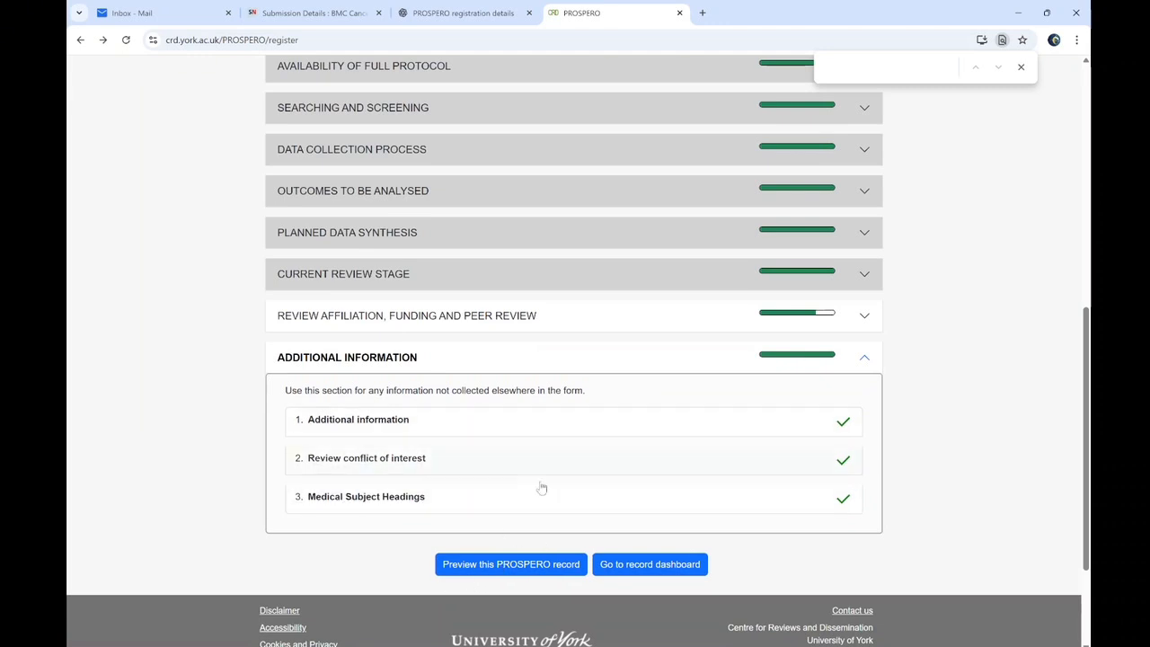
# Check the record dashboard's 97% status, then return to editing this version
pyautogui.click(622, 566)
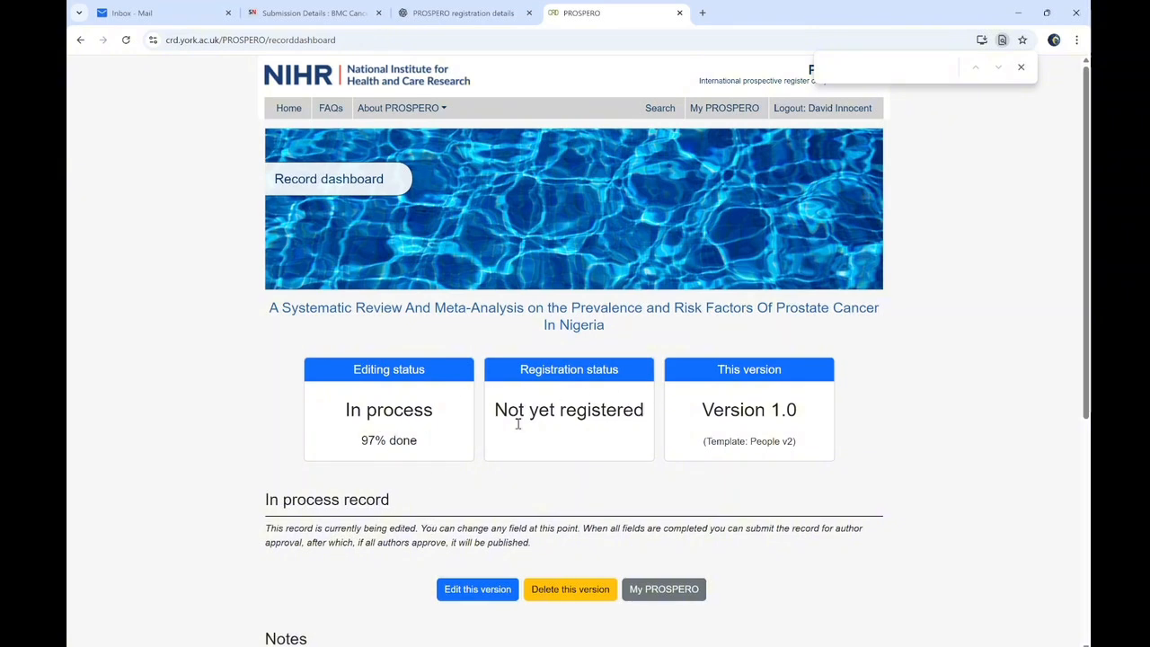
pyautogui.scroll(-2, 1022, 306)
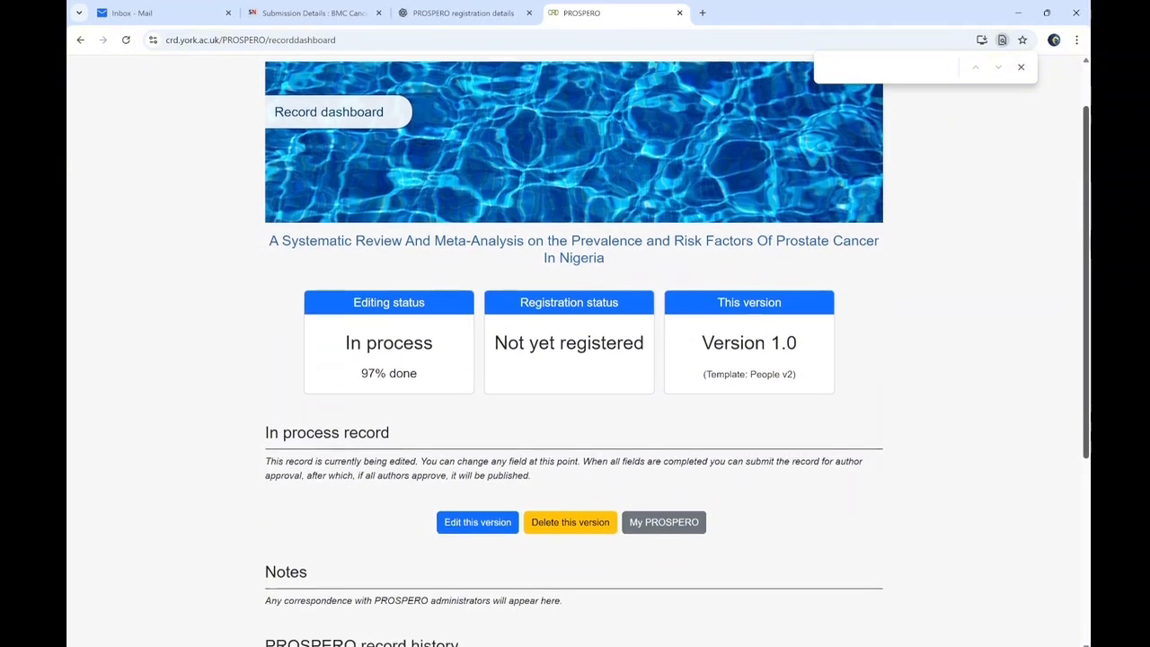
pyautogui.scroll(-1, 575, 351)
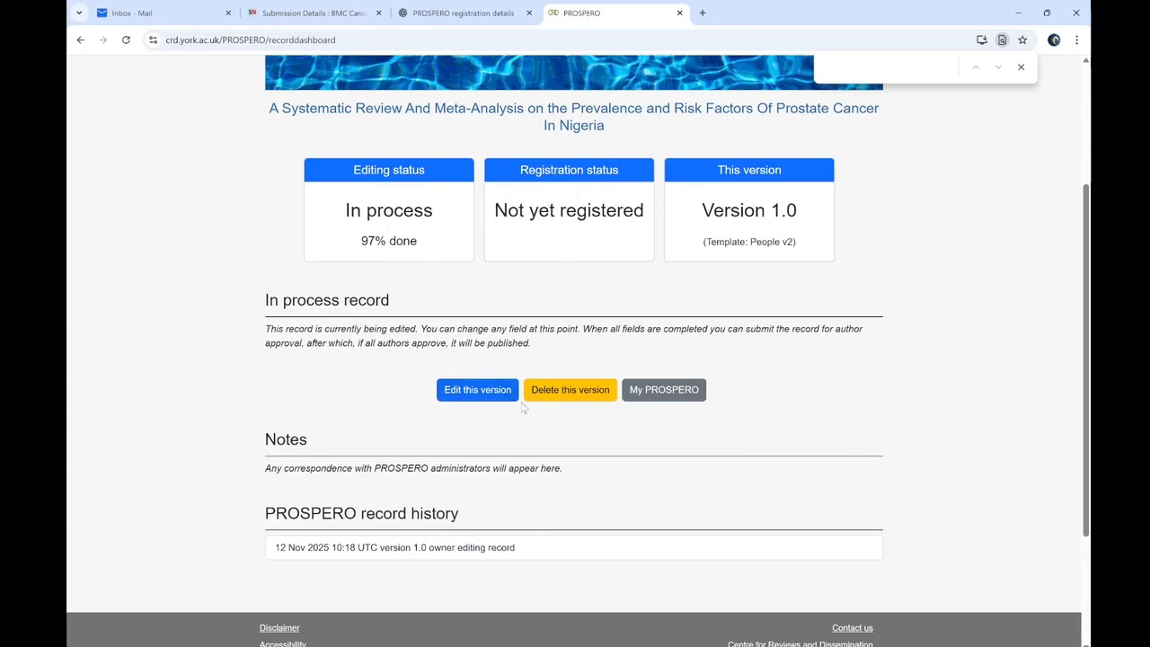
pyautogui.click(474, 390)
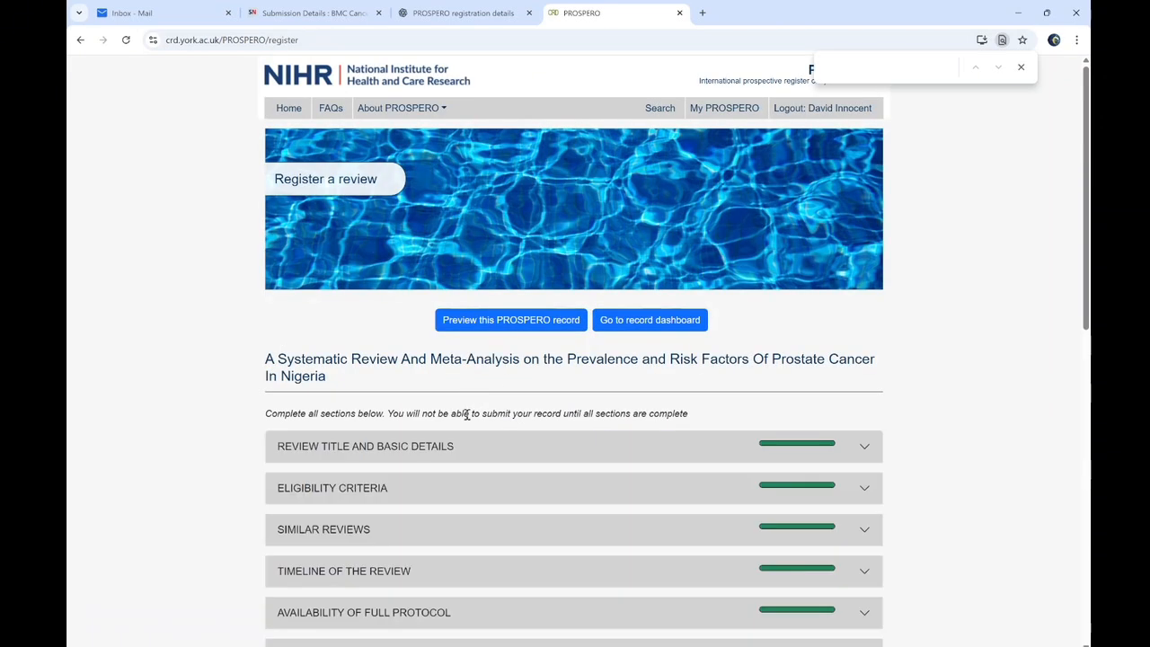
pyautogui.scroll(-2, 474, 404)
pyautogui.scroll(-5, 783, 284)
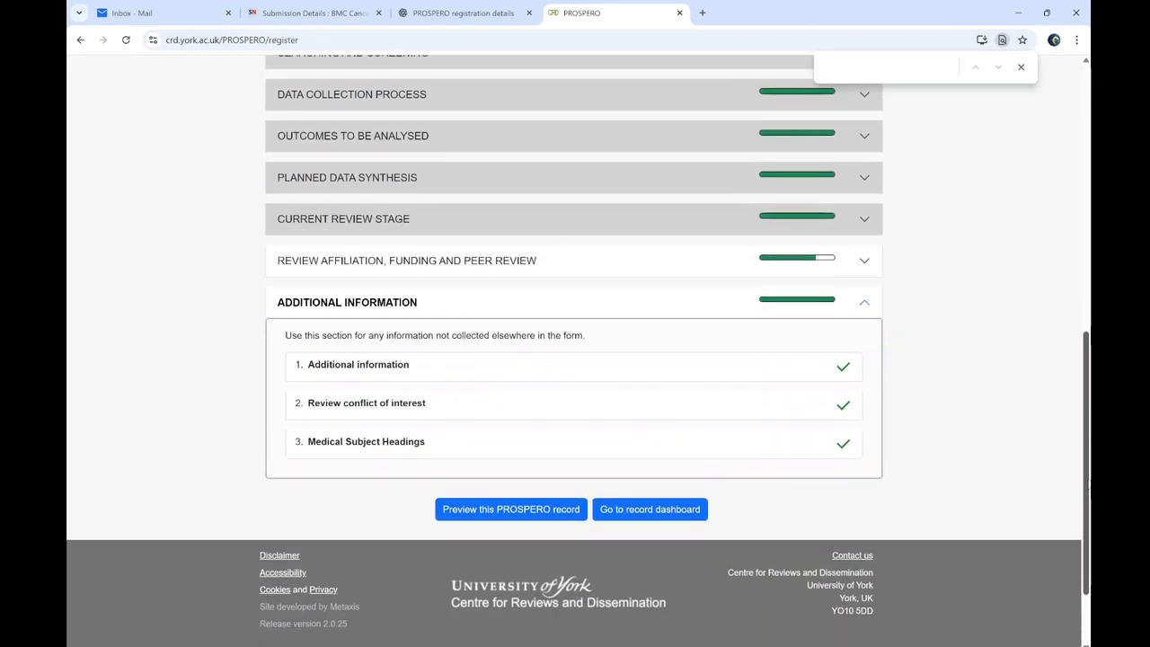
# Set Peer review to 'Not peer reviewed' and mark that section complete
pyautogui.click(736, 257)
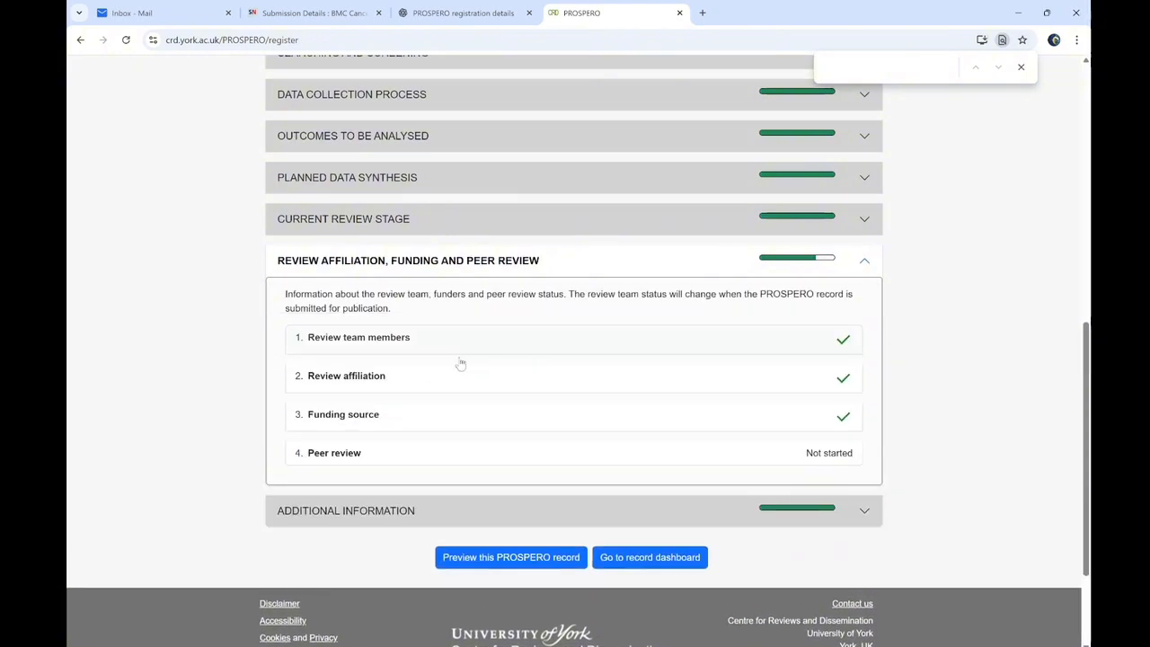
pyautogui.click(520, 453)
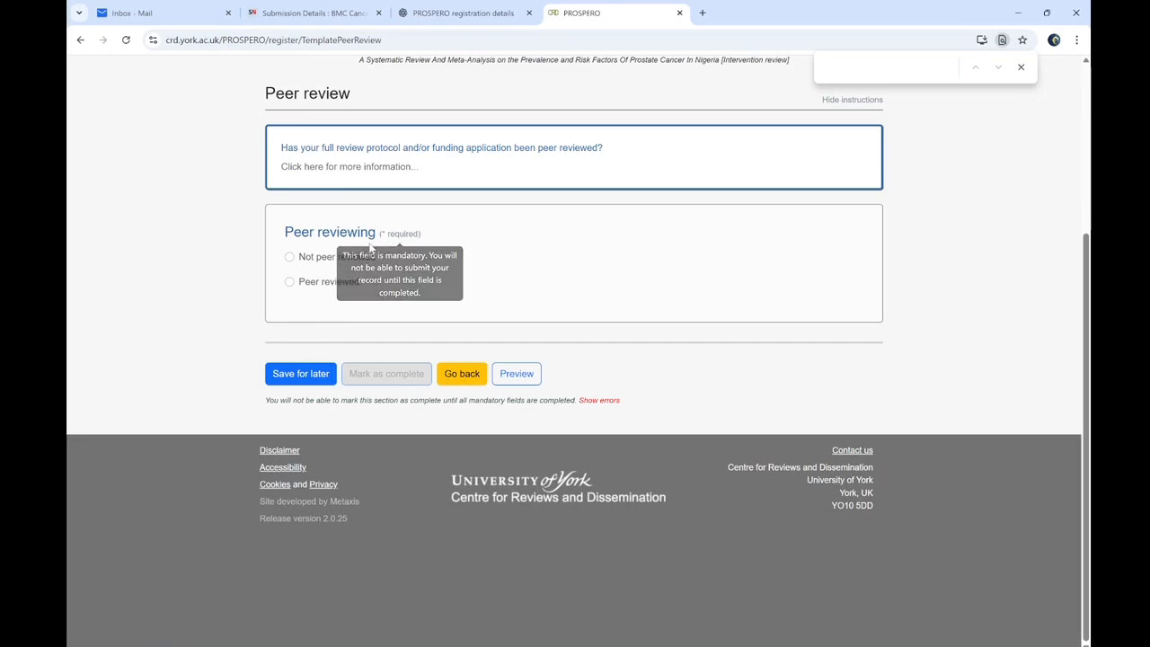
pyautogui.click(315, 257)
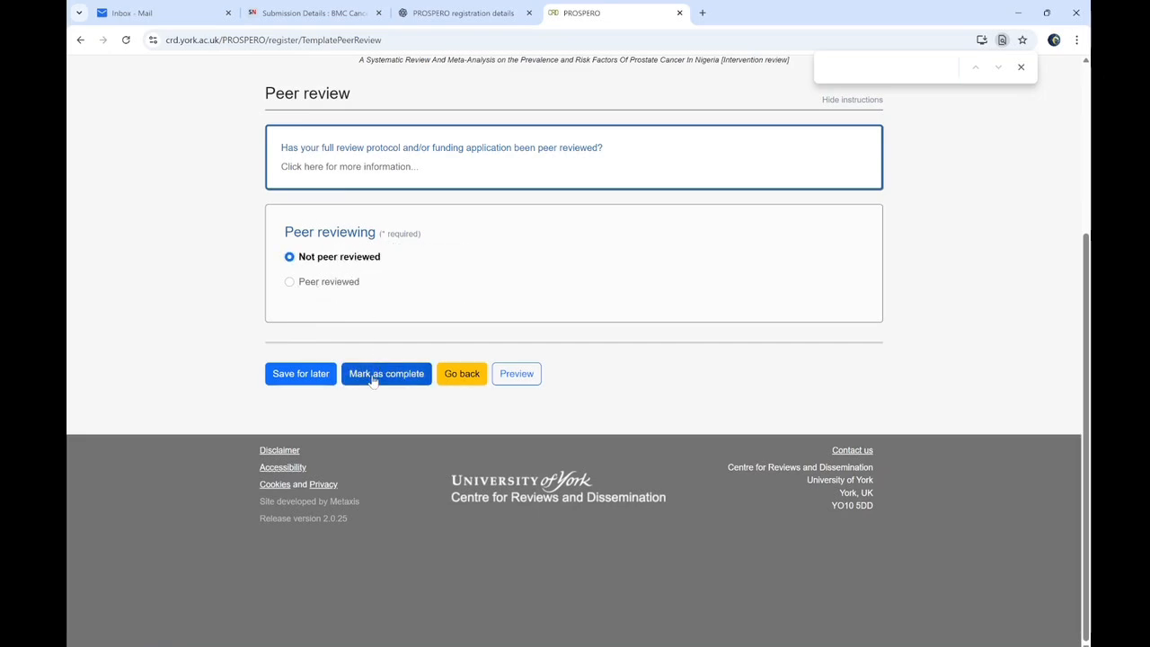
pyautogui.click(373, 374)
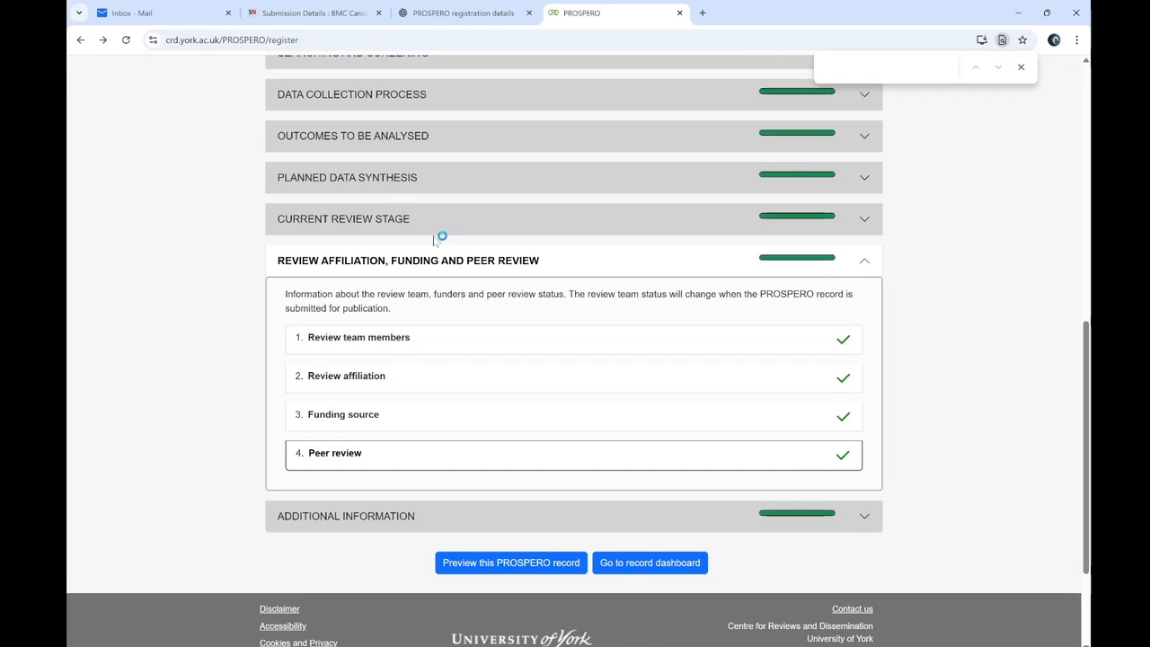
pyautogui.click(440, 261)
pyautogui.scroll(3, 1088, 312)
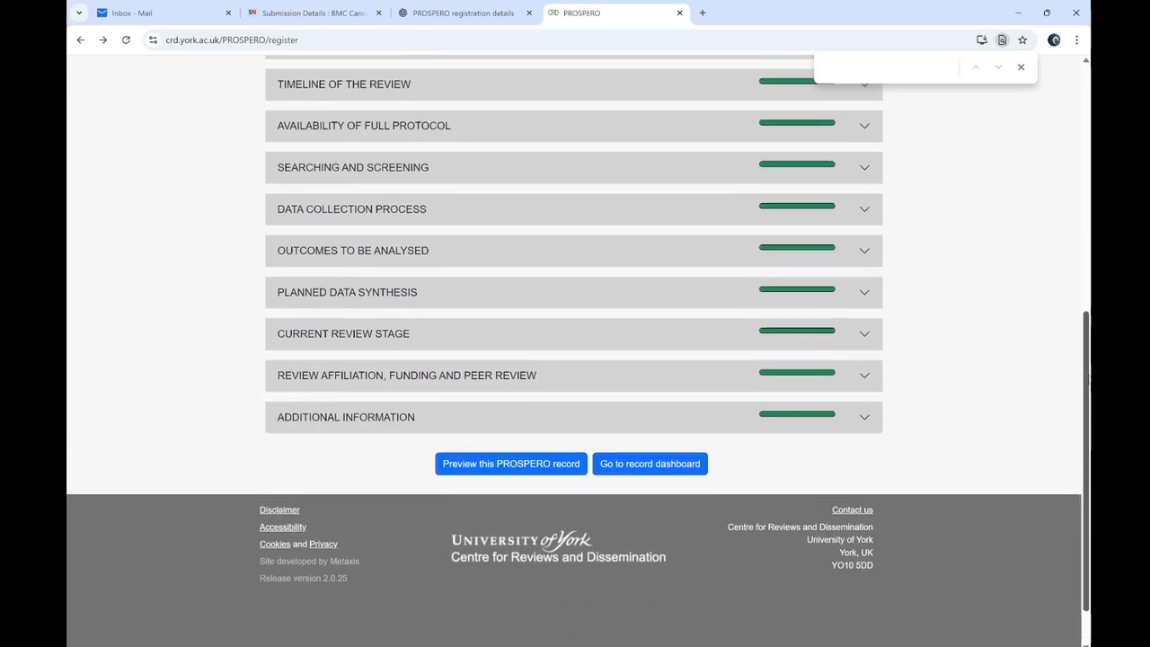
pyautogui.scroll(1, 1088, 312)
pyautogui.scroll(-3, 1087, 312)
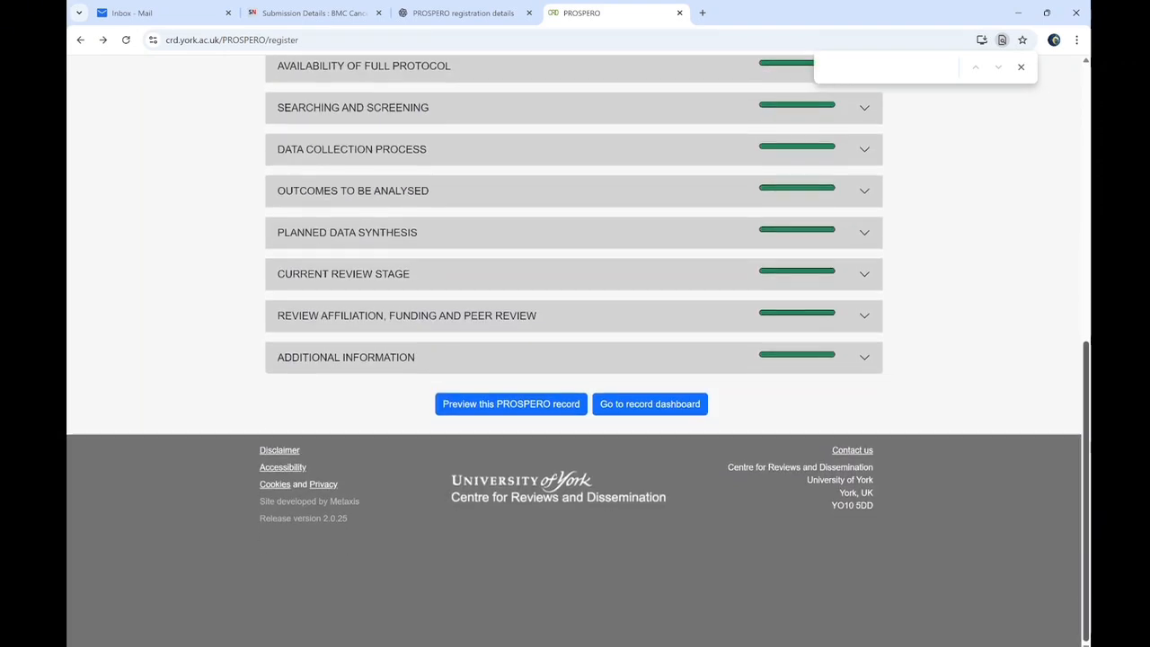
# Preview the completed record, then open the dashboard showing it 100% done
pyautogui.click(526, 406)
pyautogui.moveTo(1088, 171); pyautogui.dragTo(1083, 521)
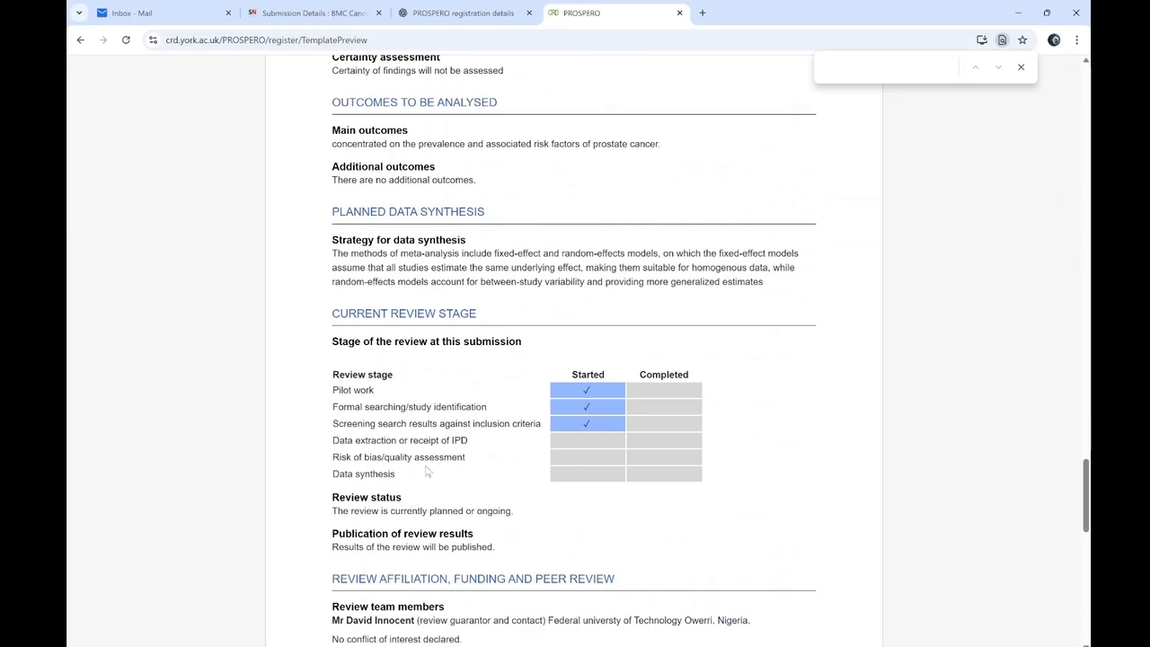
pyautogui.moveTo(1086, 494); pyautogui.dragTo(1085, 579)
pyautogui.click(304, 600)
pyautogui.scroll(-10, 375, 537)
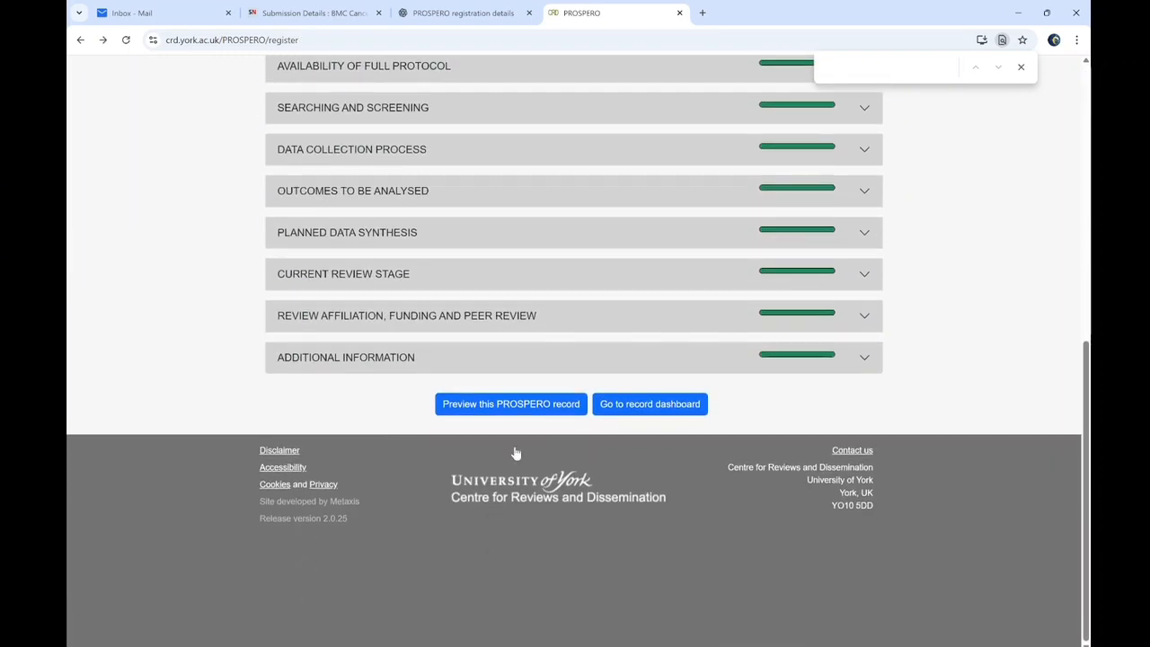
pyautogui.click(631, 406)
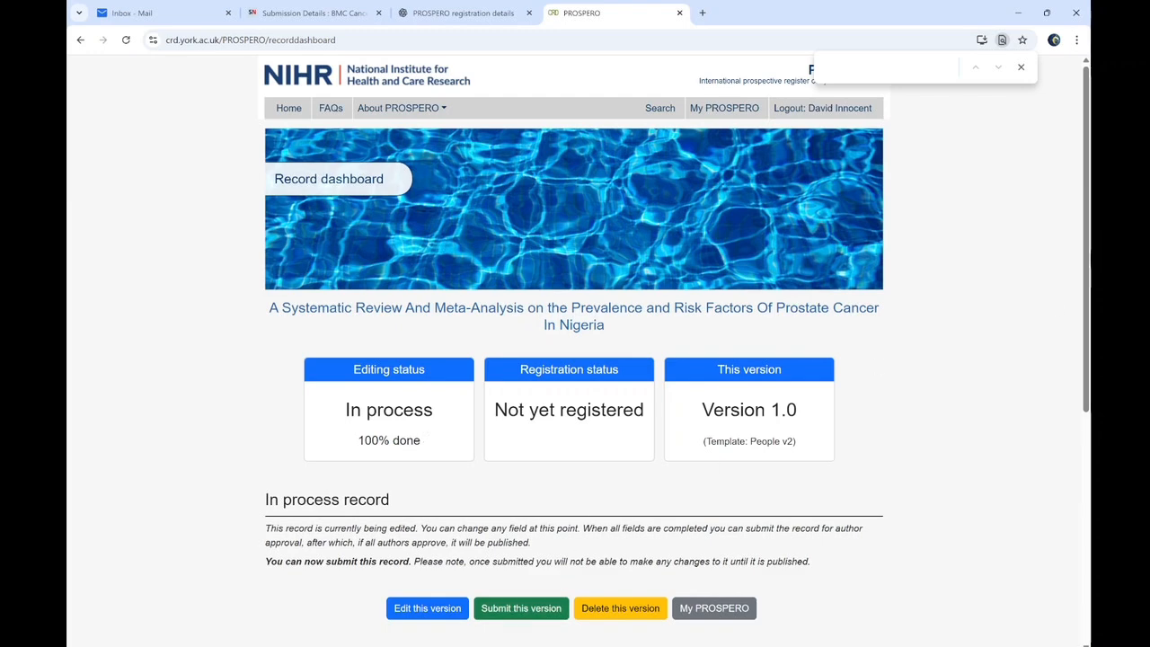
# Submit this version for publication, confirming the record is accurate, and review the six My PROSPERO records
pyautogui.scroll(-1, 1058, 310)
pyautogui.click(521, 536)
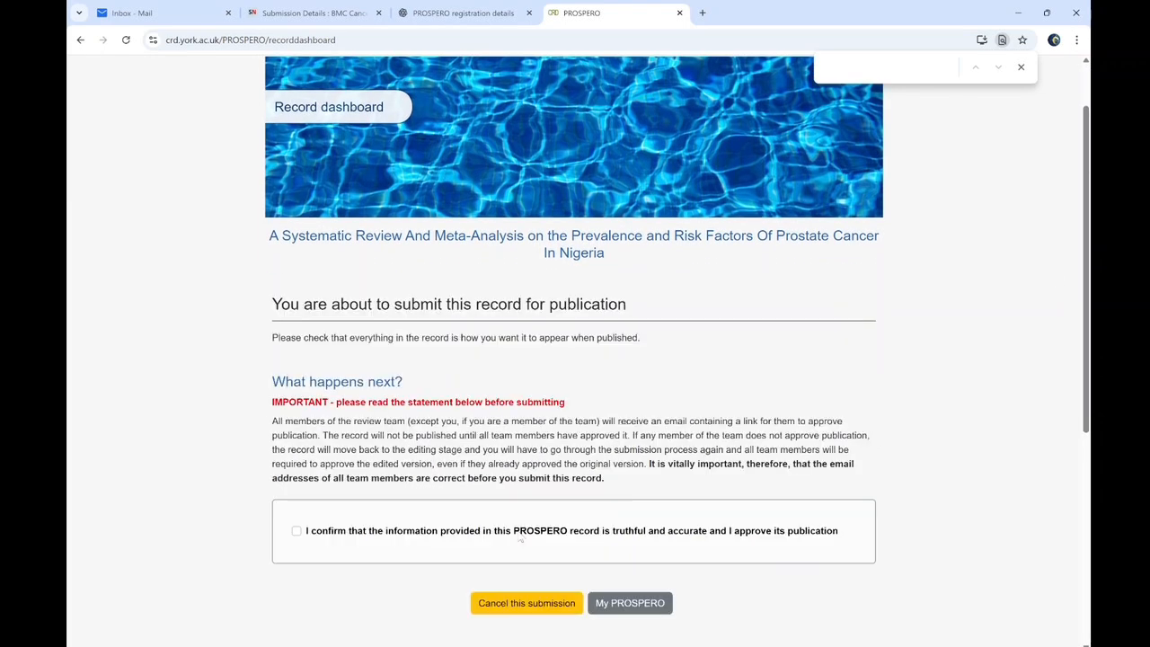
pyautogui.click(296, 532)
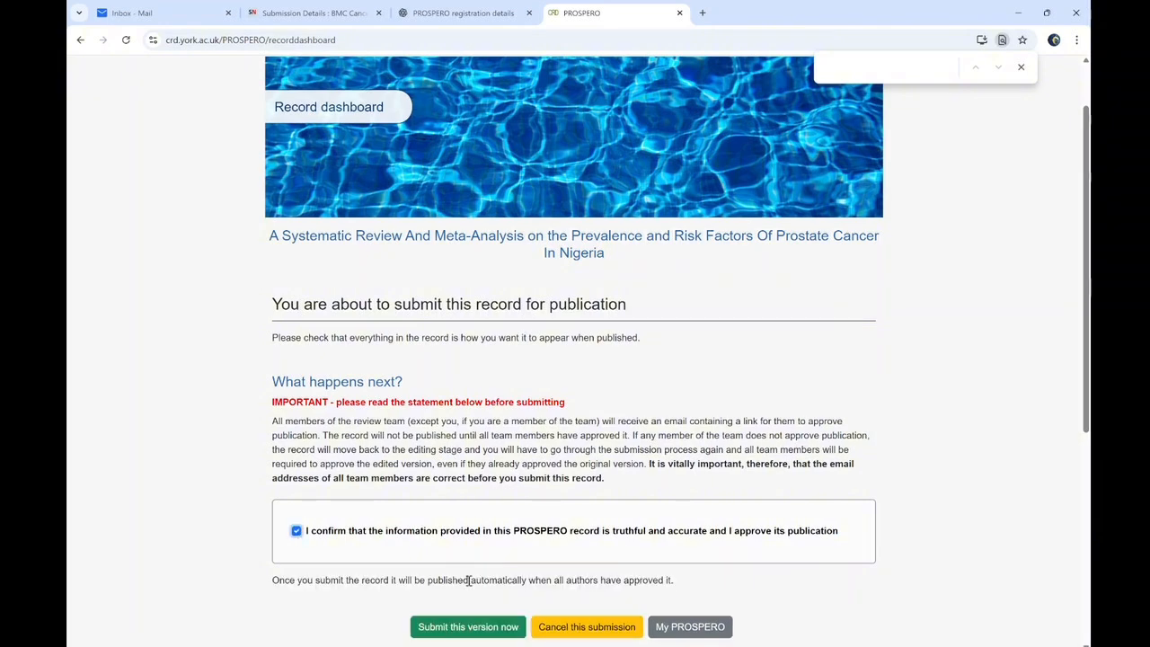
pyautogui.click(493, 629)
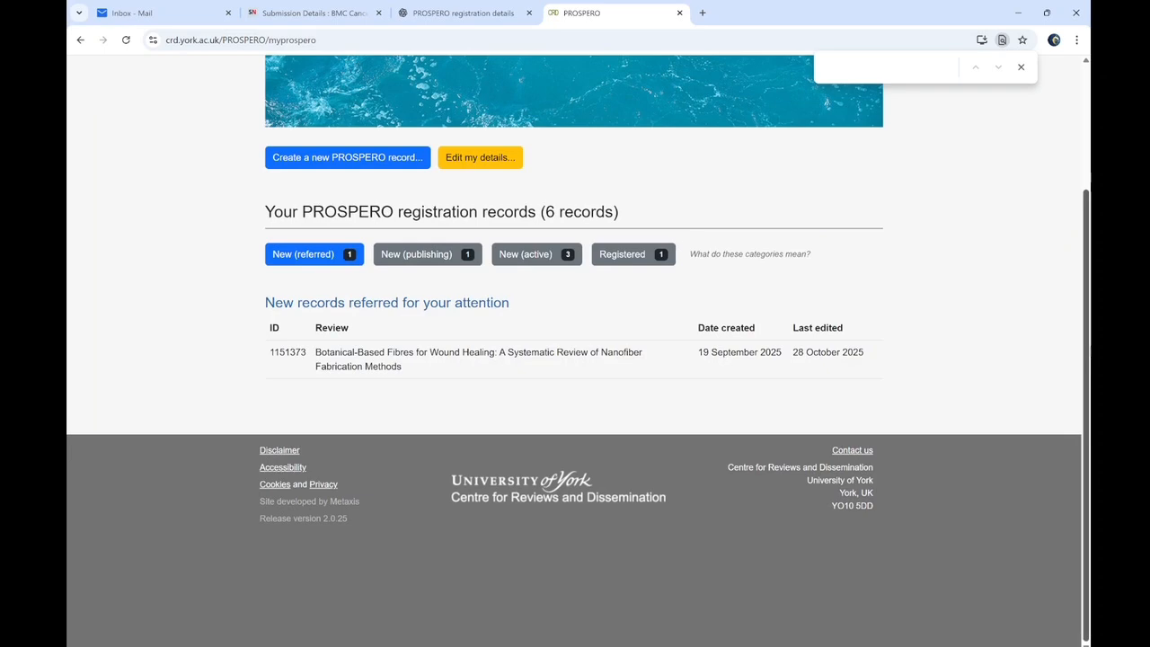
pyautogui.doubleClick(288, 352)
pyautogui.scroll(2, 288, 352)
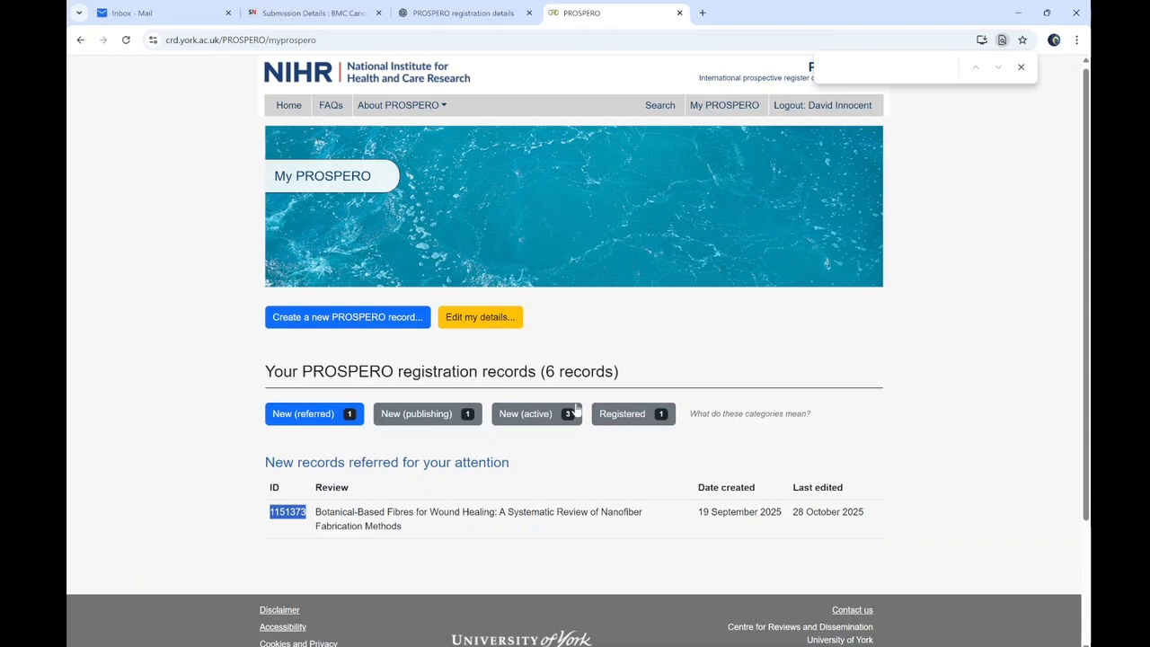
pyautogui.scroll(-2, 575, 350)
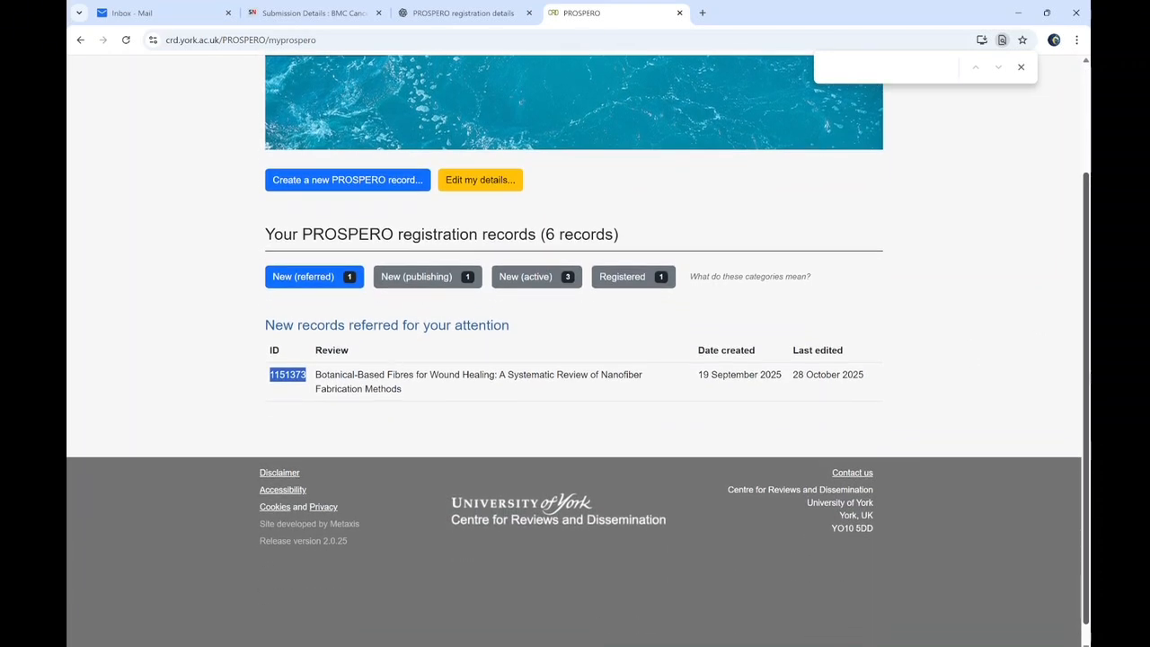